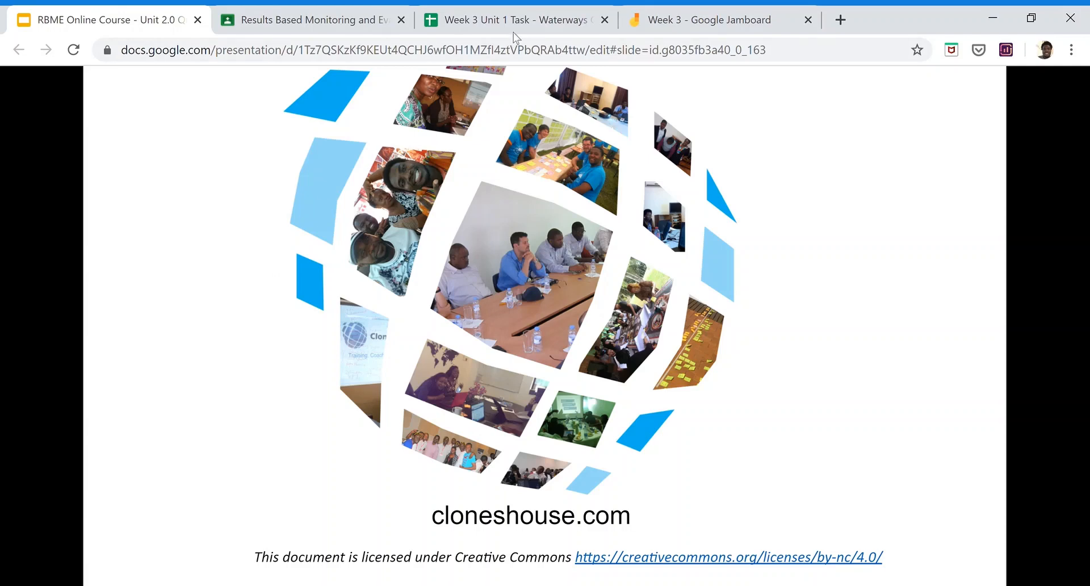
- Switch to the Week 3 Unit 1 Task survey responses spreadsheet and examine the 8-CHLUSE, 9-DISPER and 10-CHILDHOSP column headings
{"action": "left_click", "coordinate": [525, 22]}
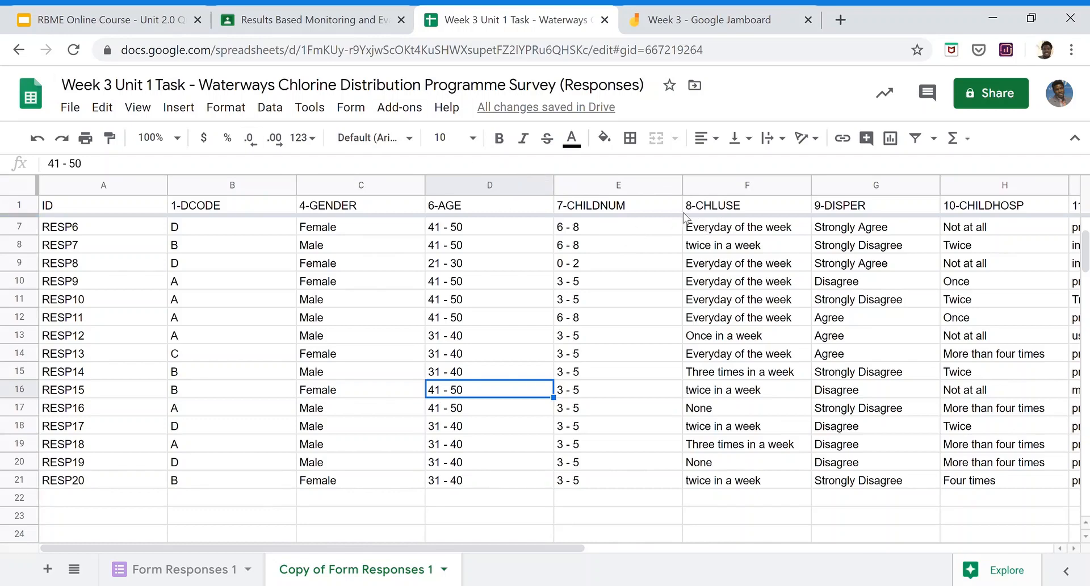
{"action": "left_click", "coordinate": [724, 209]}
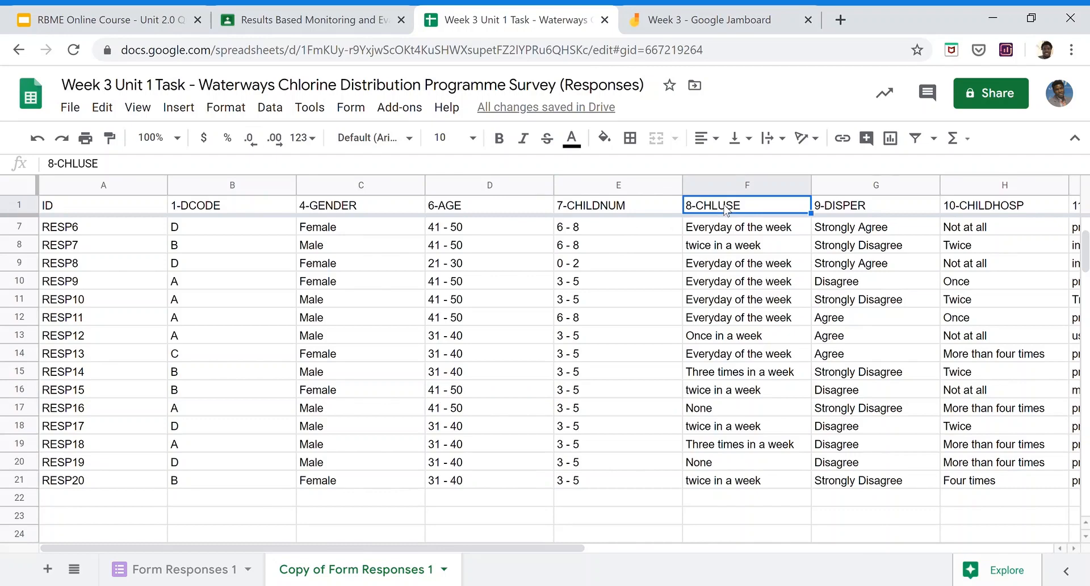
{"action": "key", "text": "Right"}
{"action": "key", "text": "Right"}
{"action": "key", "text": "Right"}
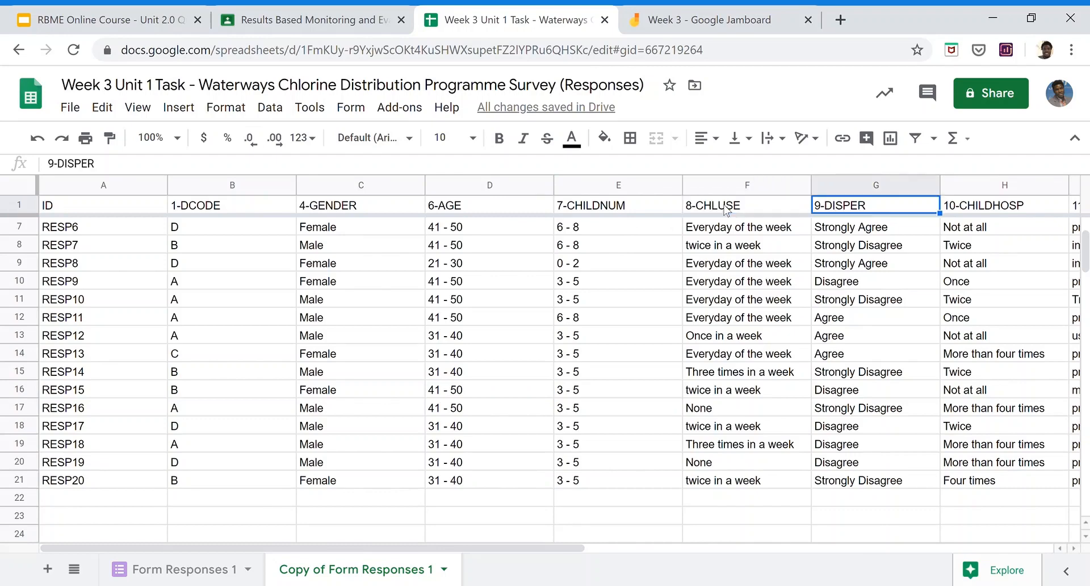
{"action": "key", "text": "Left"}
{"action": "key", "text": "Left"}
{"action": "key", "text": "Left"}
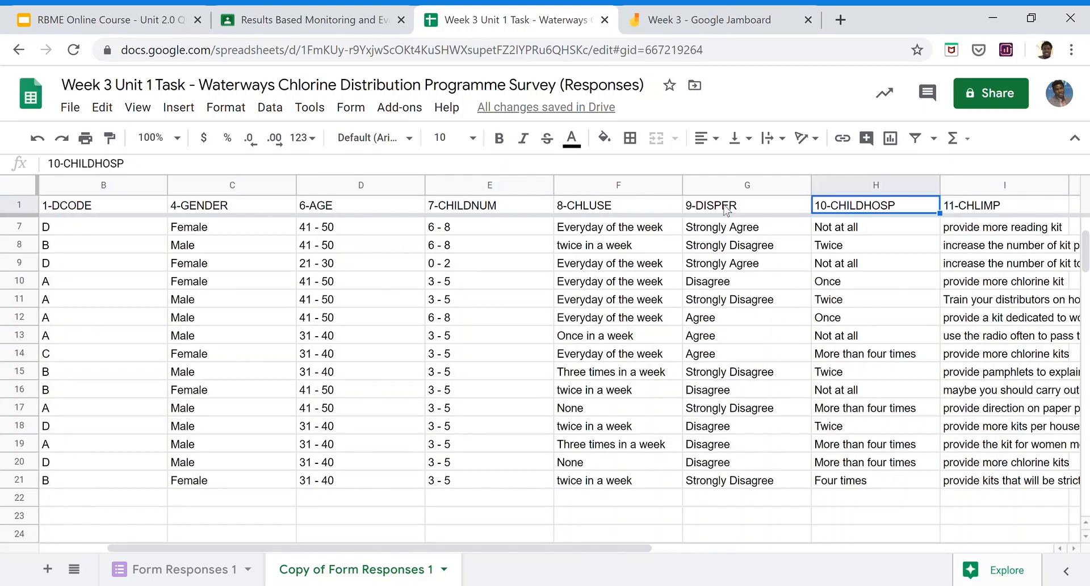
{"action": "key", "text": "Right"}
{"action": "key", "text": "Right"}
{"action": "key", "text": "Left"}
{"action": "key", "text": "Left"}
{"action": "key", "text": "Right"}
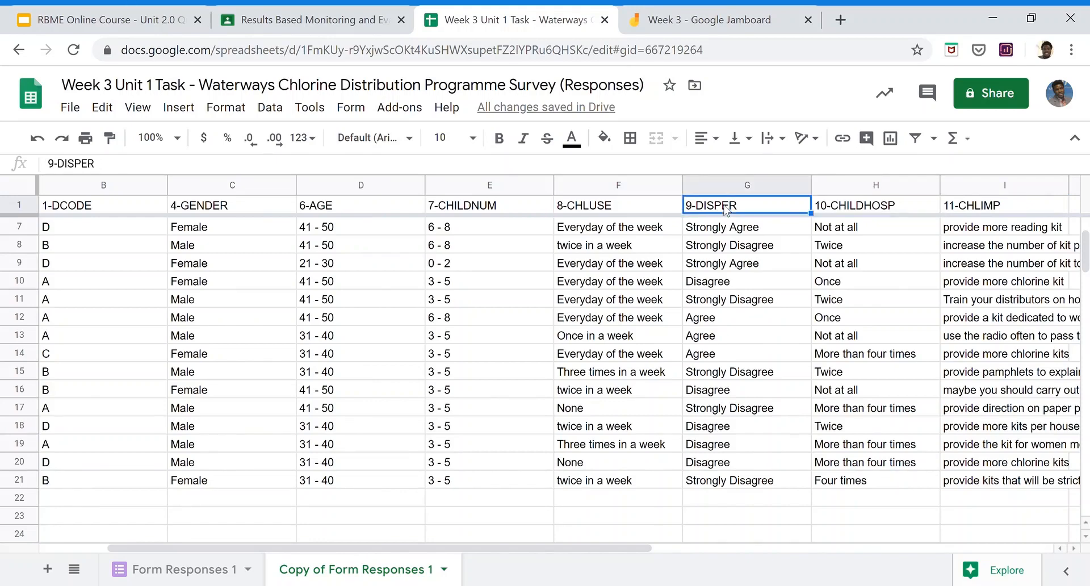
{"action": "key", "text": "Right"}
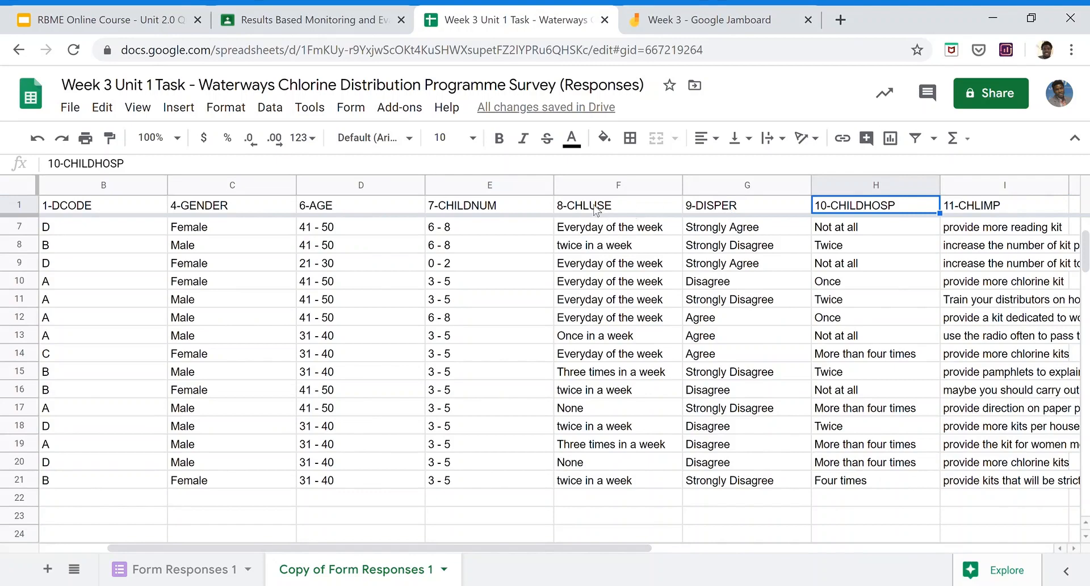
{"action": "left_click", "coordinate": [640, 207]}
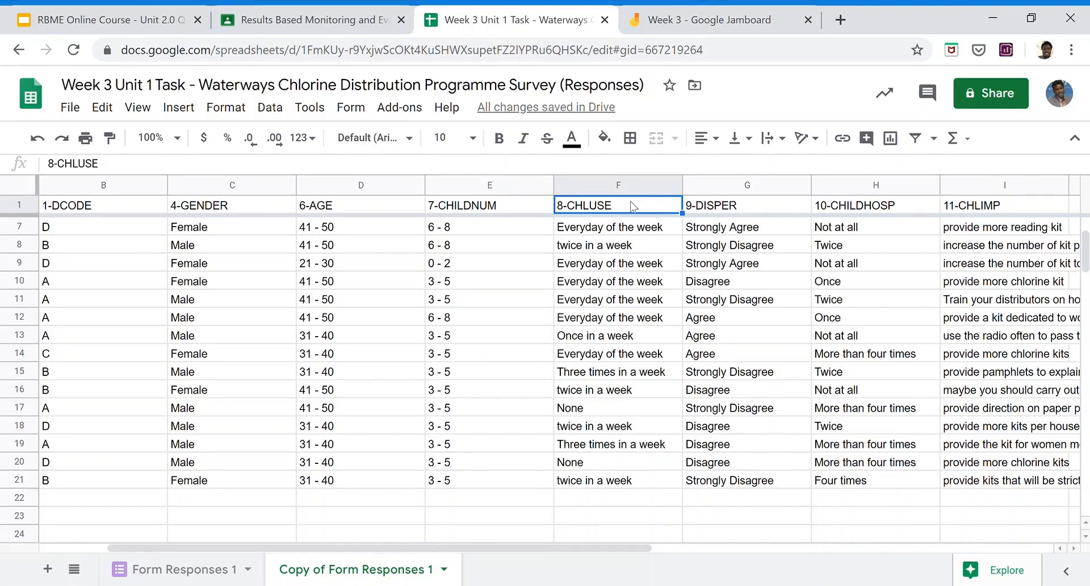
{"action": "left_click", "coordinate": [833, 208]}
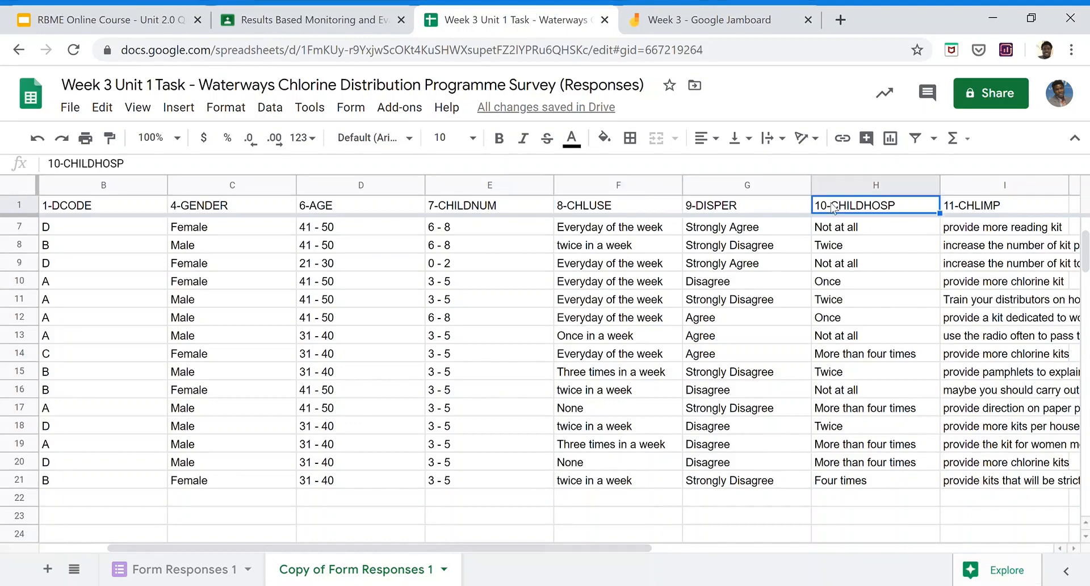
{"action": "left_click", "coordinate": [631, 207]}
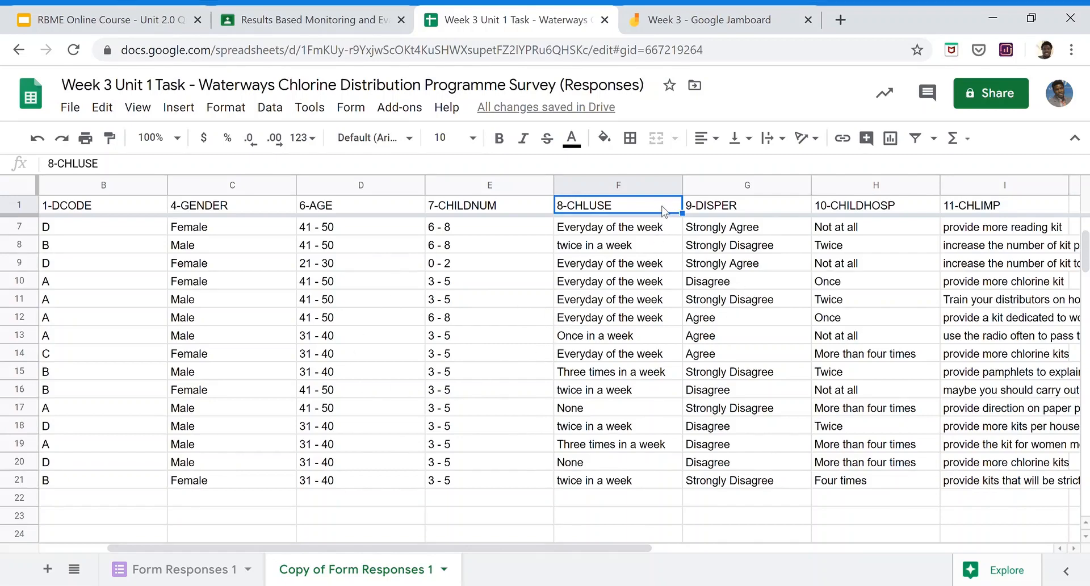
- Highlight the 8-CHLUSE to 10-CHILDHOSP columns down to row 13 to review their answers, ending on the 7-CHILDNUM heading
{"action": "left_click_drag", "start_coordinate": [658, 210], "coordinate": [846, 429]}
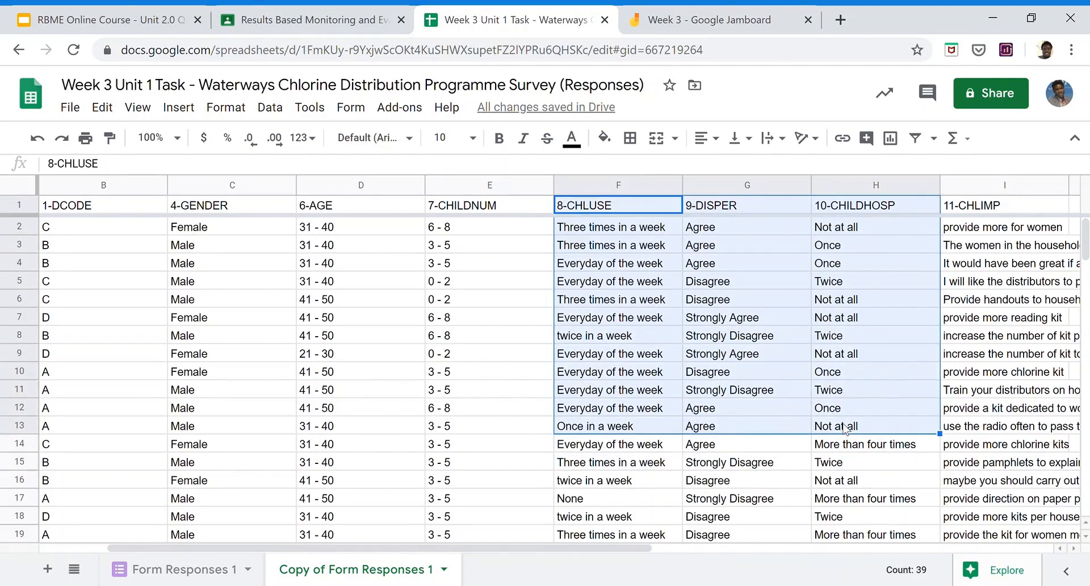
{"action": "left_click", "coordinate": [543, 274]}
{"action": "key", "text": "Up"}
{"action": "key", "text": "Up"}
{"action": "key", "text": "Up"}
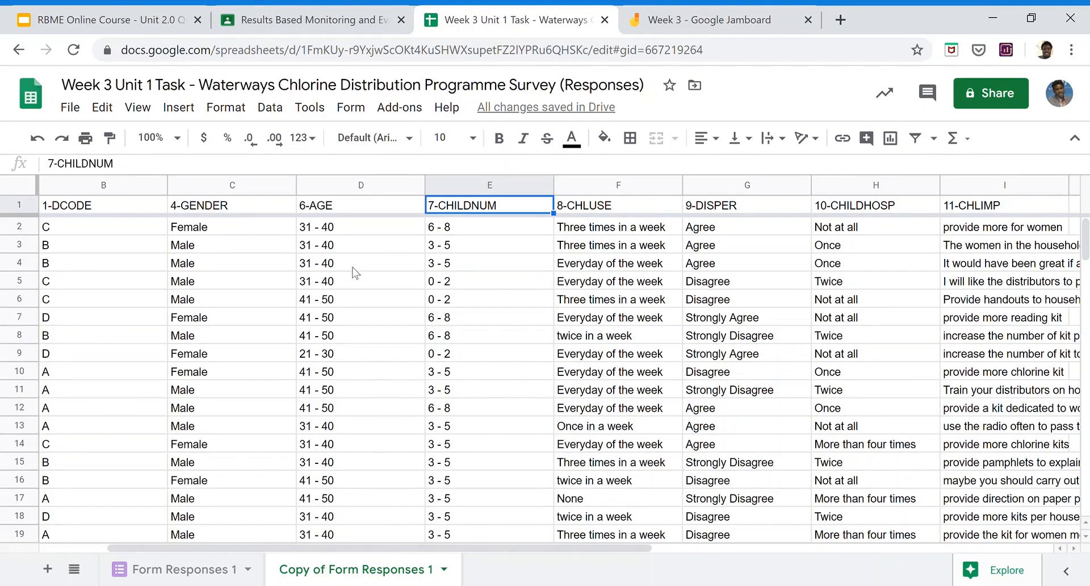
- Review the answers under 4-GENDER, and read across the RESP4 record from its ID to 8-CHLUSE
{"action": "left_click_drag", "start_coordinate": [234, 230], "coordinate": [221, 461]}
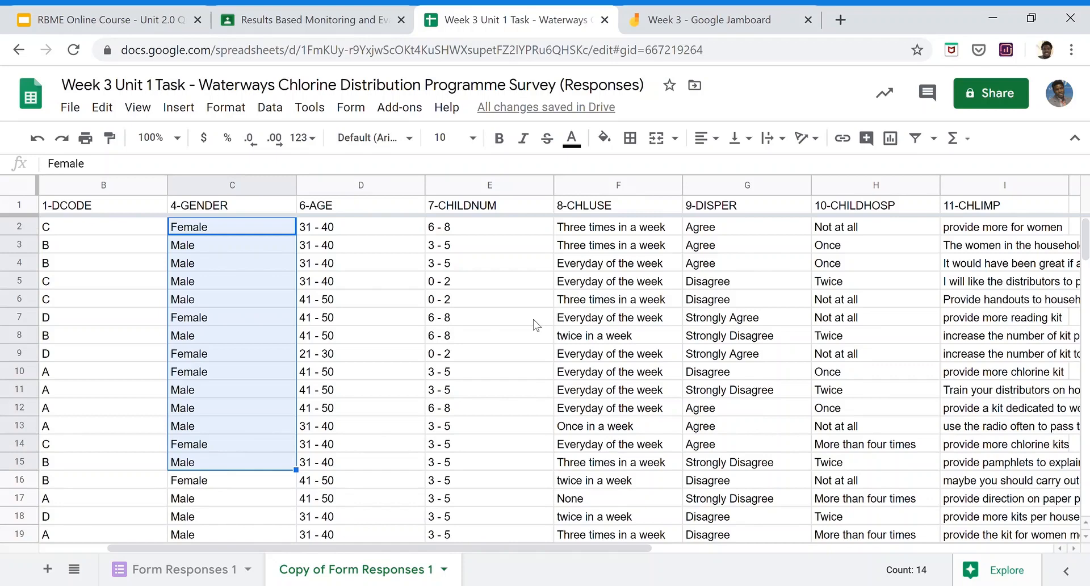
{"action": "left_click", "coordinate": [511, 290]}
{"action": "key", "text": "Left"}
{"action": "key", "text": "Left"}
{"action": "key", "text": "Left"}
{"action": "key", "text": "Left"}
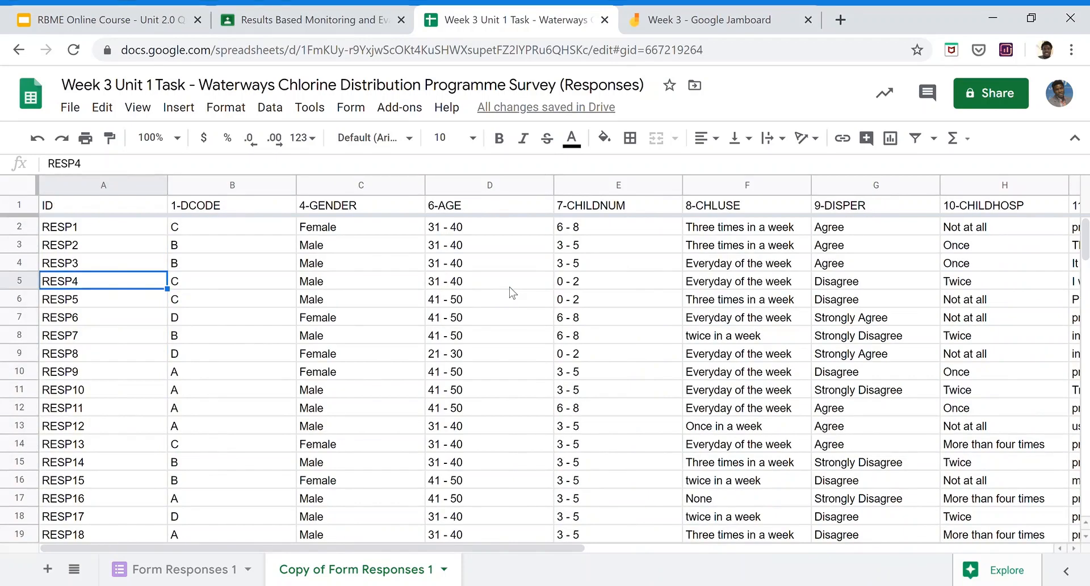
{"action": "key", "text": "Right"}
{"action": "key", "text": "Right"}
{"action": "key", "text": "Right"}
{"action": "key", "text": "Right"}
{"action": "key", "text": "Right"}
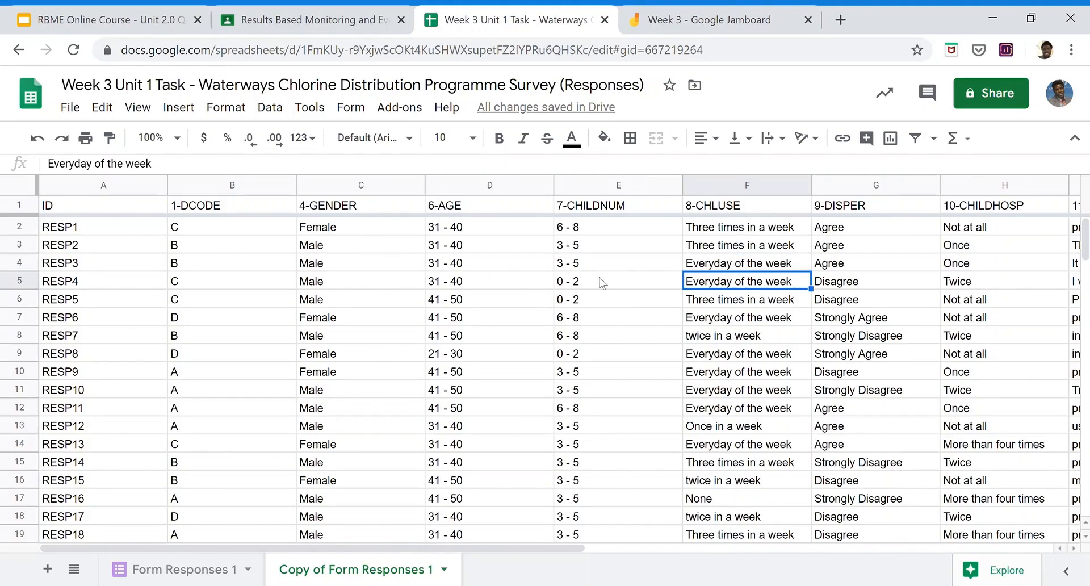
- Compare the gender, age, number of children and 9-DISPER answers of respondents RESP3 to RESP5
{"action": "left_click", "coordinate": [364, 261]}
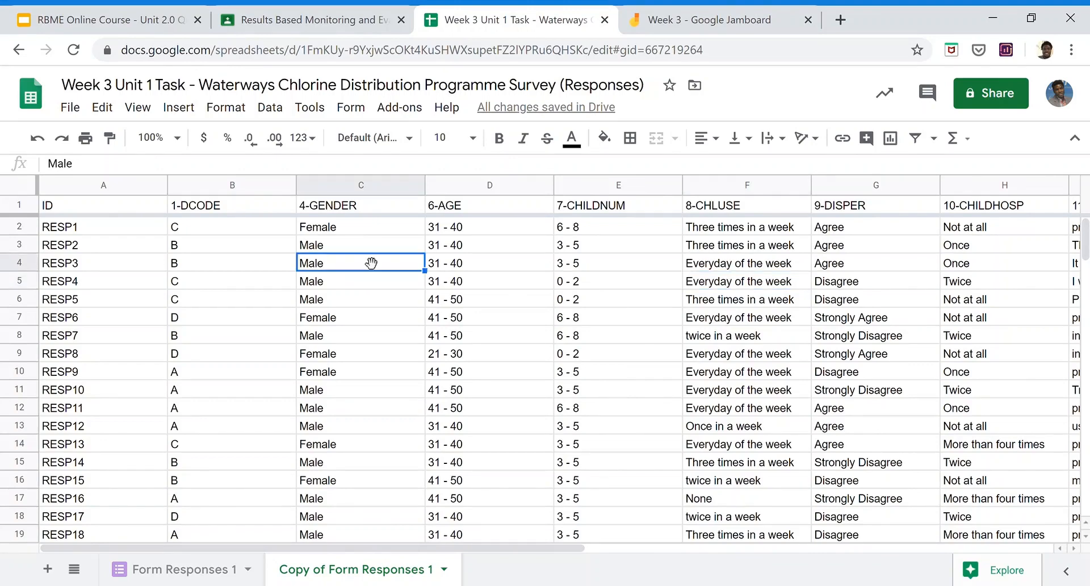
{"action": "left_click", "coordinate": [604, 286]}
{"action": "left_click", "coordinate": [363, 298]}
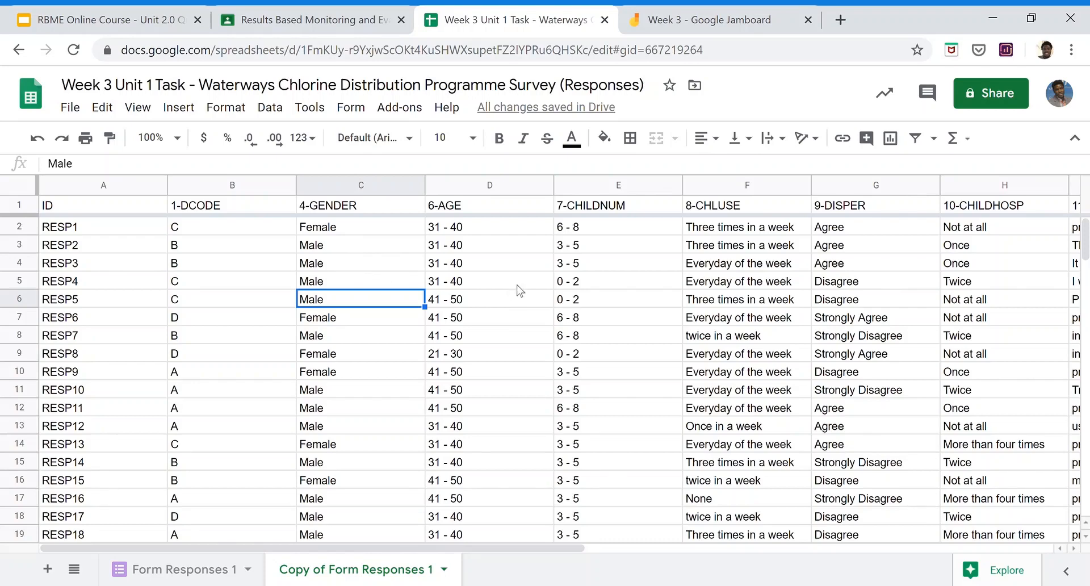
{"action": "left_click", "coordinate": [884, 281]}
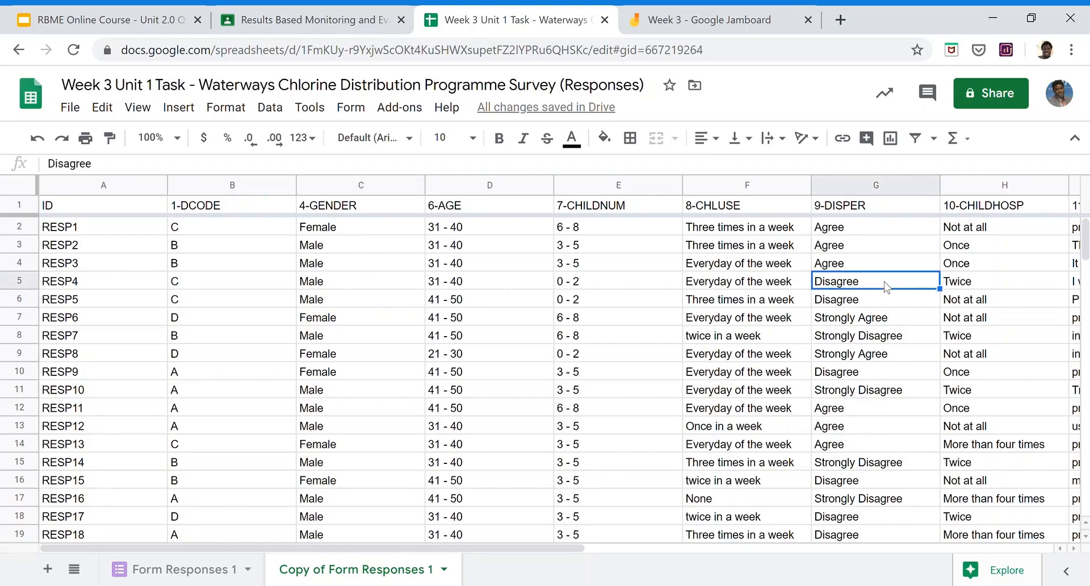
{"action": "left_click", "coordinate": [379, 278]}
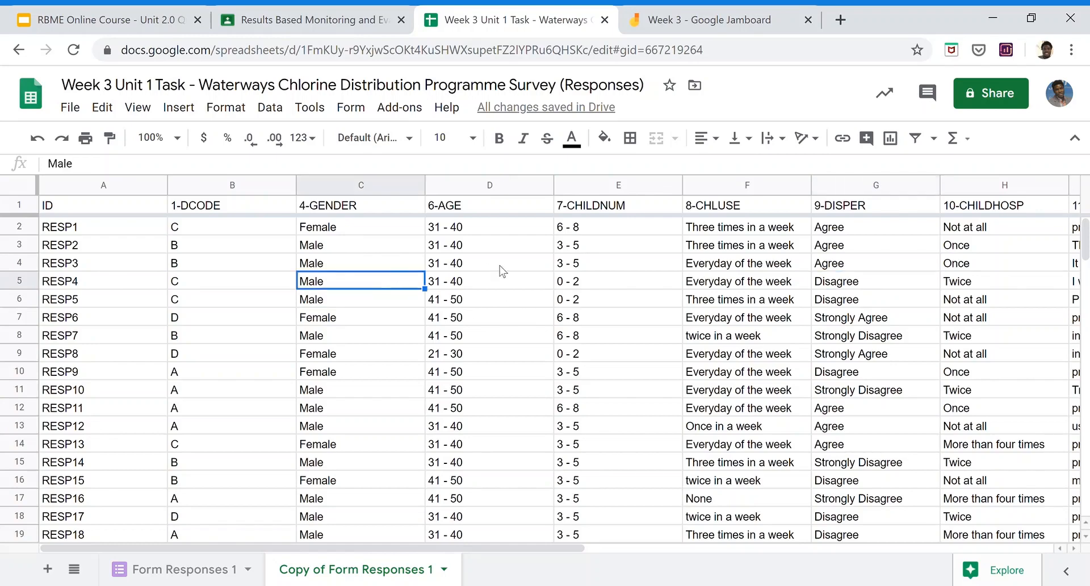
{"action": "left_click", "coordinate": [501, 266]}
{"action": "left_click", "coordinate": [631, 274]}
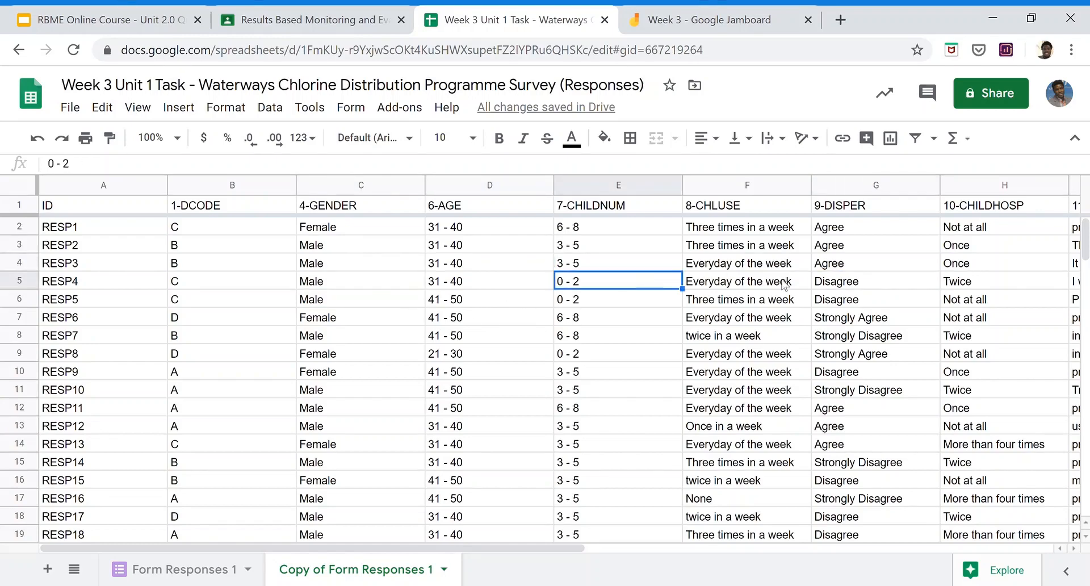
{"action": "left_click", "coordinate": [878, 283]}
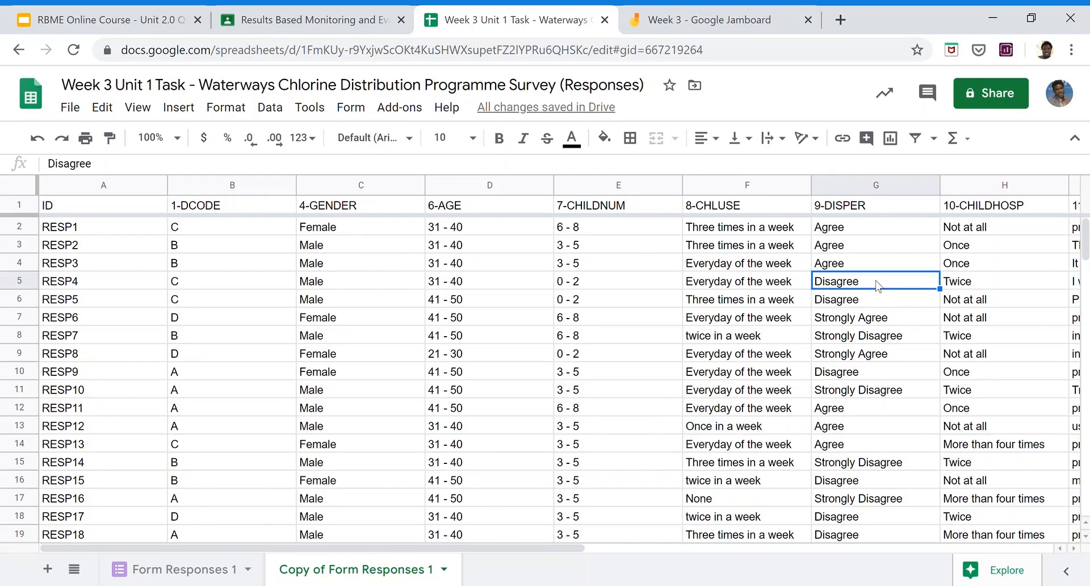
- Read through the RESP4 record out past the 11-CHLIMP suggestions and back to its ID
{"action": "key", "text": "Right"}
{"action": "key", "text": "Right"}
{"action": "key", "text": "Right"}
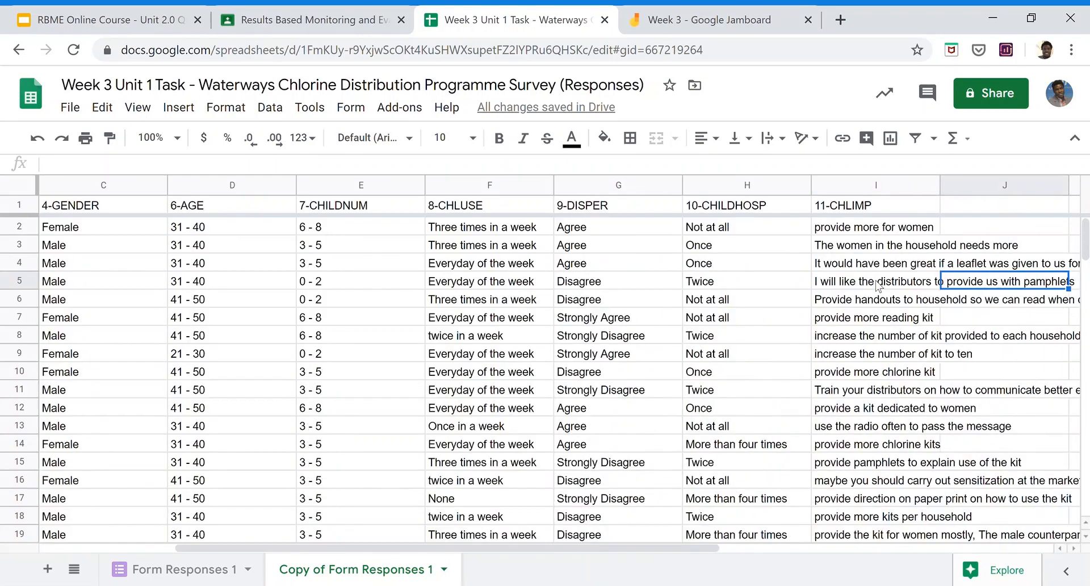
{"action": "key", "text": "Left"}
{"action": "key", "text": "Left"}
{"action": "key", "text": "Left"}
{"action": "key", "text": "Left"}
{"action": "key", "text": "Left"}
{"action": "key", "text": "Left"}
{"action": "key", "text": "Left"}
{"action": "key", "text": "Left"}
{"action": "key", "text": "Left"}
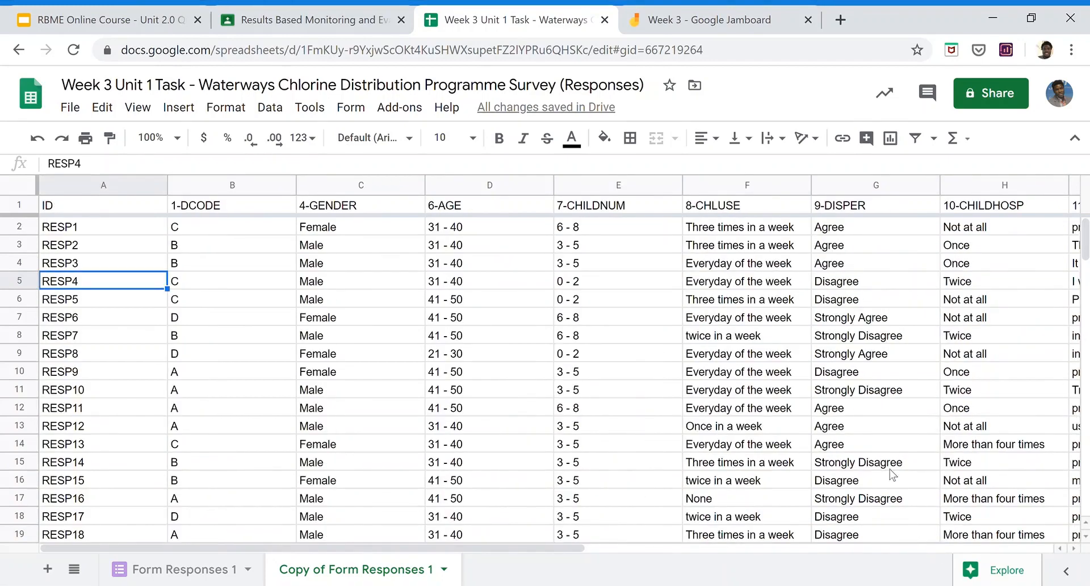
- Highlight the respondent IDs from RESP1 to RESP20, and inspect the gender and age answers beside them
{"action": "left_click_drag", "start_coordinate": [146, 225], "coordinate": [148, 542]}
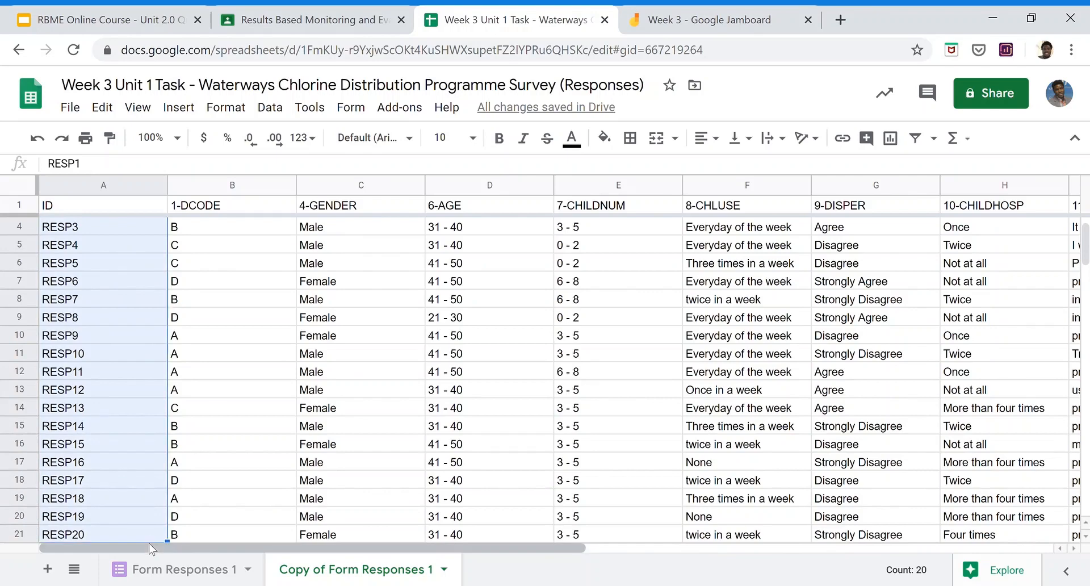
{"action": "left_click", "coordinate": [271, 397]}
{"action": "left_click", "coordinate": [356, 396]}
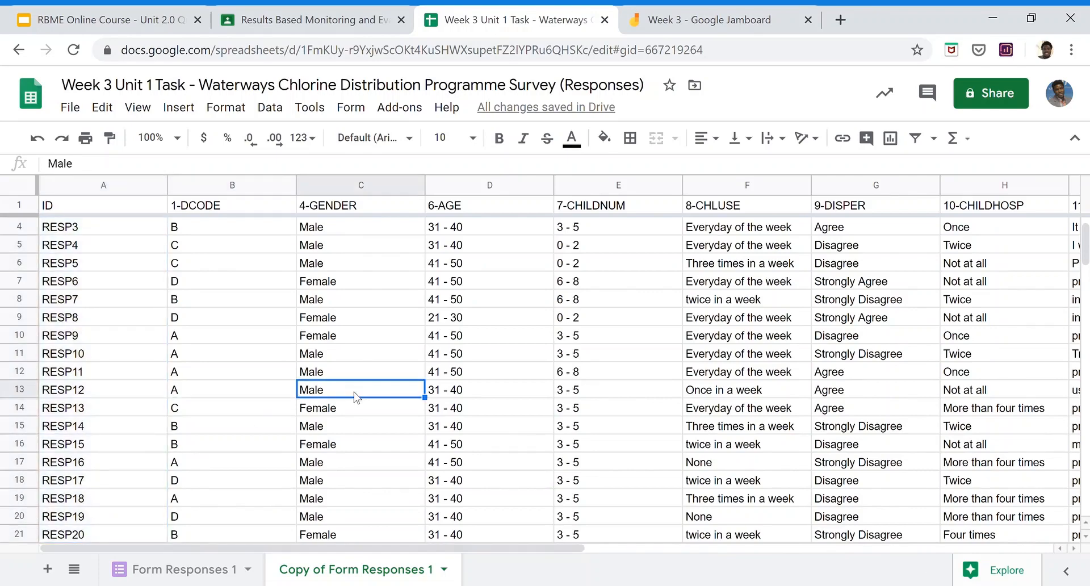
{"action": "left_click", "coordinate": [488, 377]}
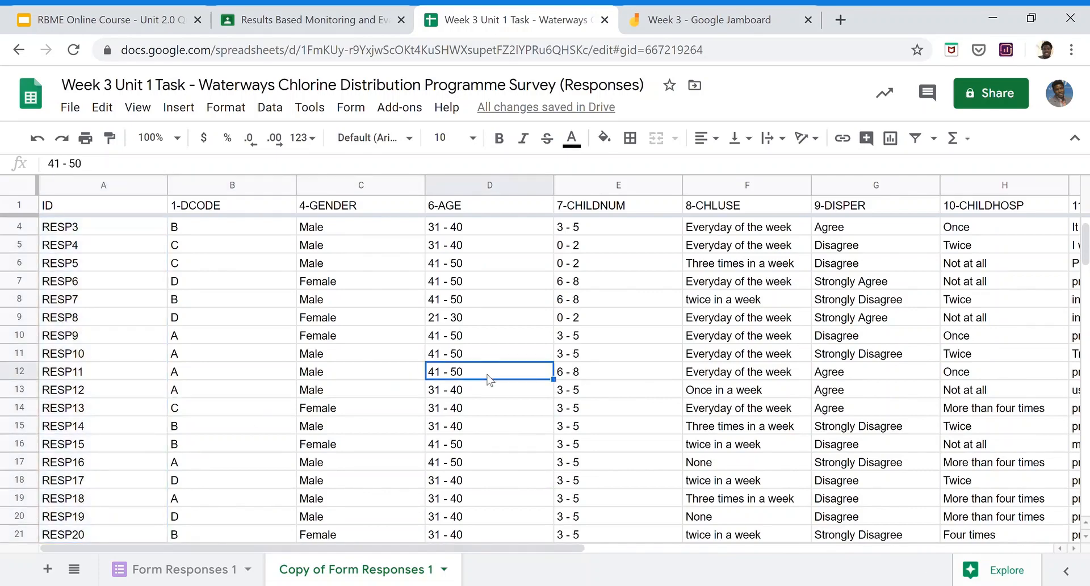
- Rename the Copy of Form Responses 1 sheet as "Analysis tab 1"
{"action": "left_click", "coordinate": [445, 570]}
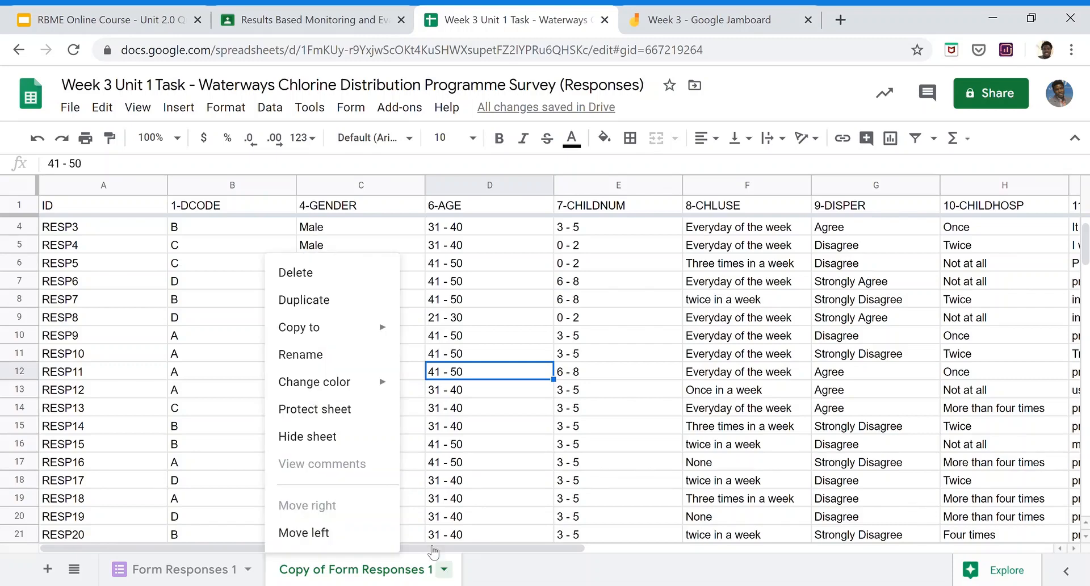
{"action": "left_click", "coordinate": [334, 355]}
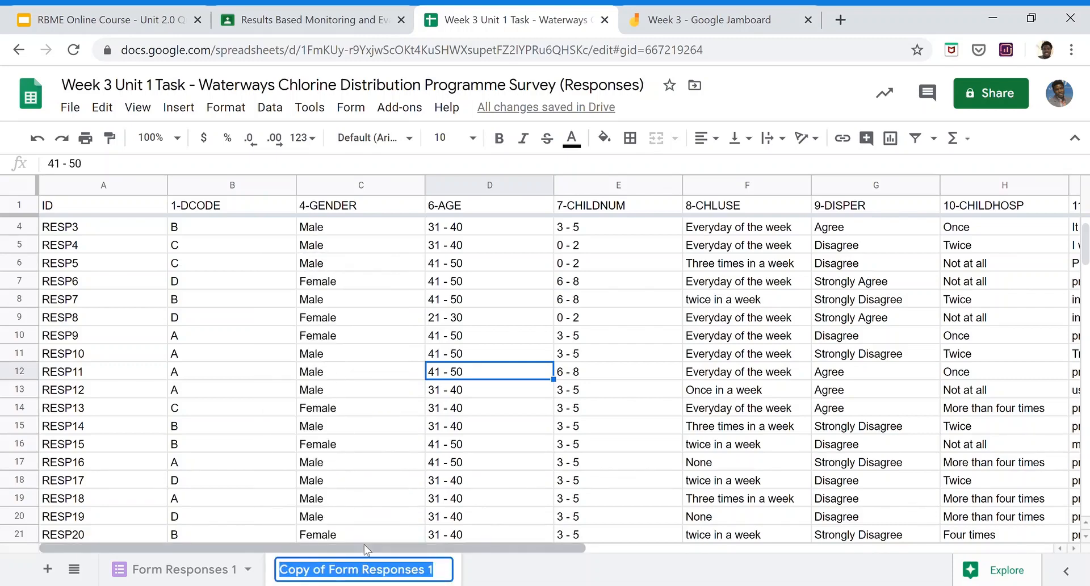
{"action": "type", "text": "Analysis"}
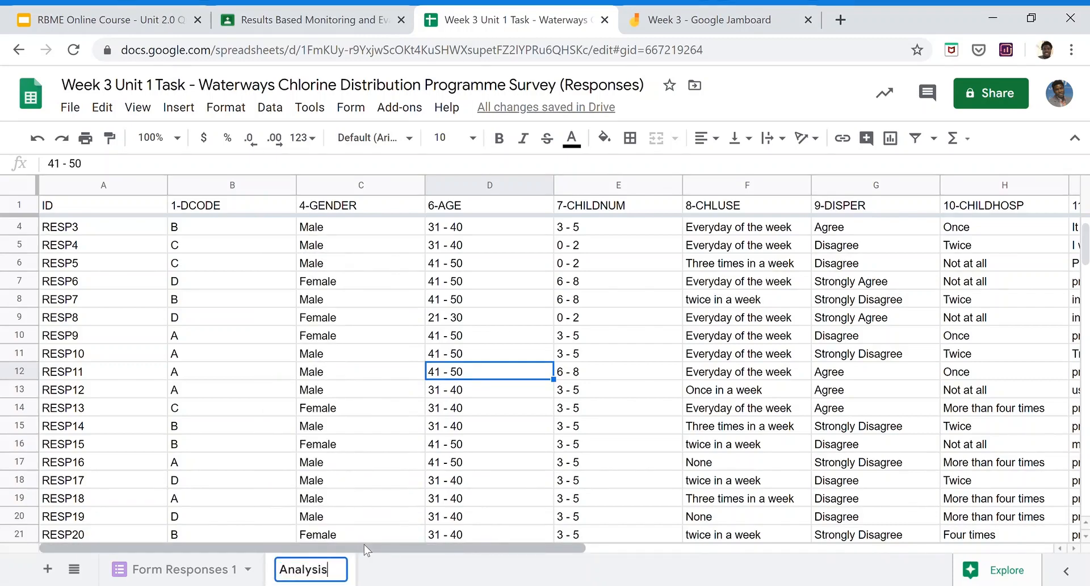
{"action": "type", "text": " 1"}
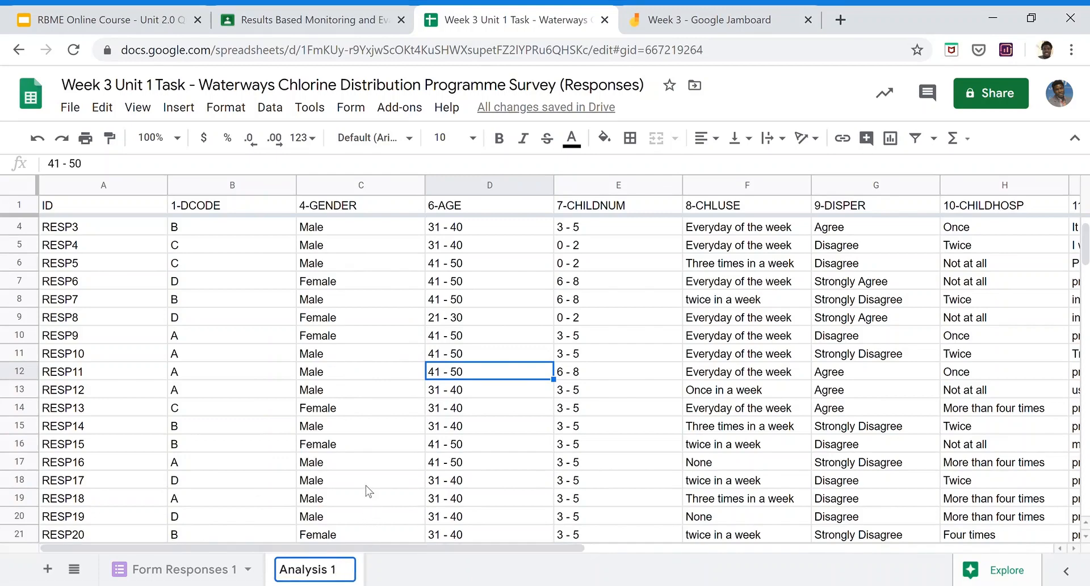
{"action": "key", "text": "BackSpace"}
{"action": "key", "text": "BackSpace"}
{"action": "type", "text": "tab 1"}
{"action": "left_click", "coordinate": [392, 432]}
{"action": "left_click", "coordinate": [495, 340]}
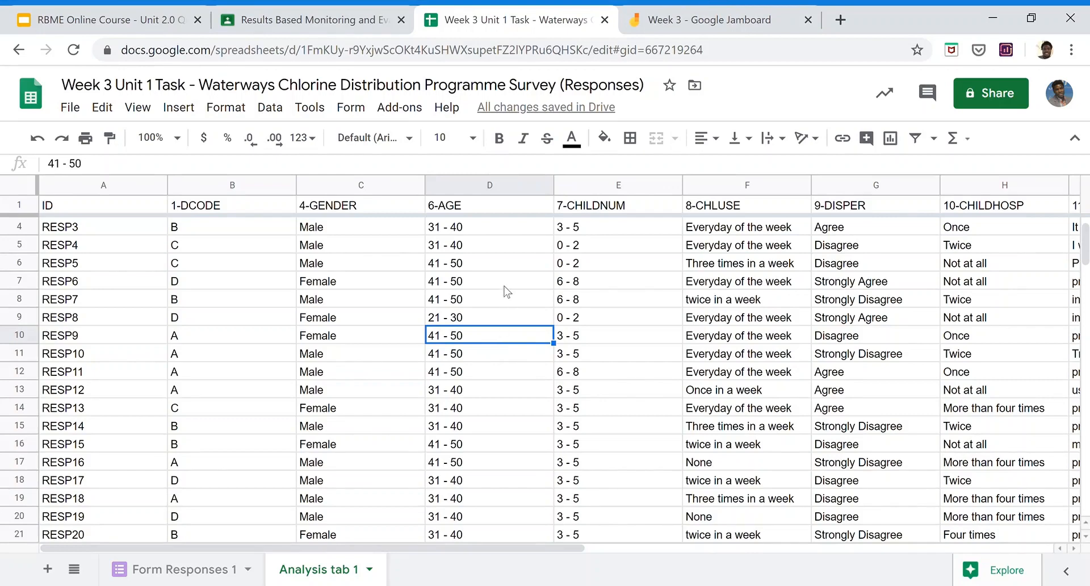
- Examine the RESP8 record's answers from 4-GENDER through 10-CHILDHOSP, comparing age and number of children with neighbouring respondents
{"action": "left_click", "coordinate": [507, 290]}
{"action": "left_click", "coordinate": [498, 316]}
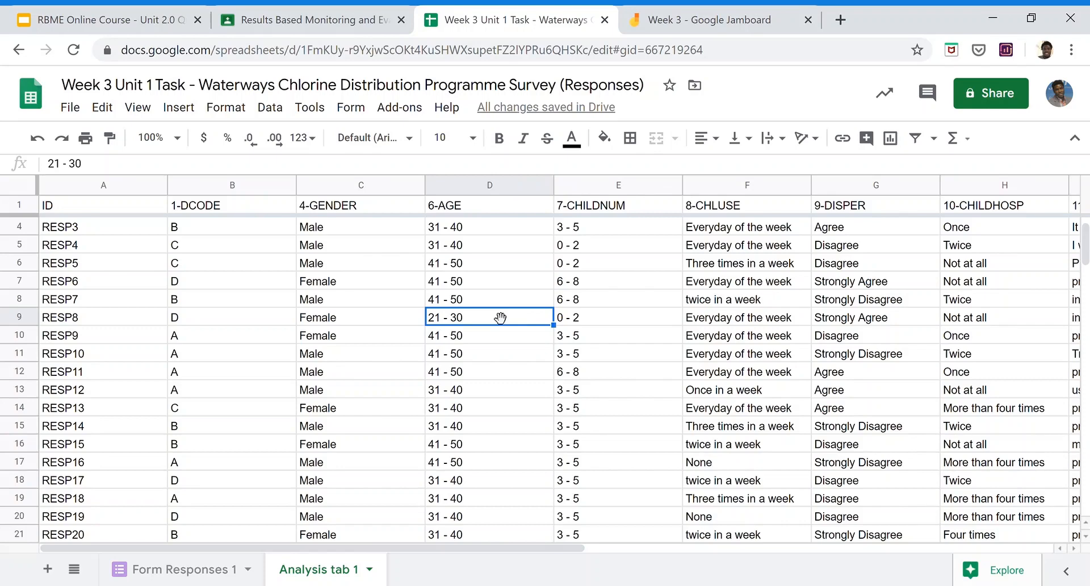
{"action": "left_click", "coordinate": [629, 300]}
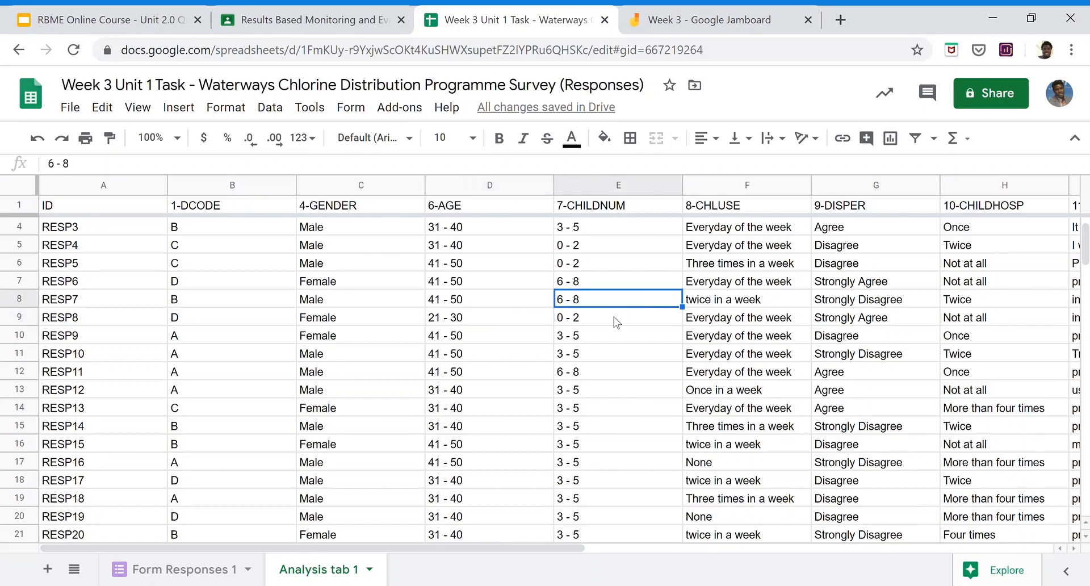
{"action": "left_click", "coordinate": [615, 319]}
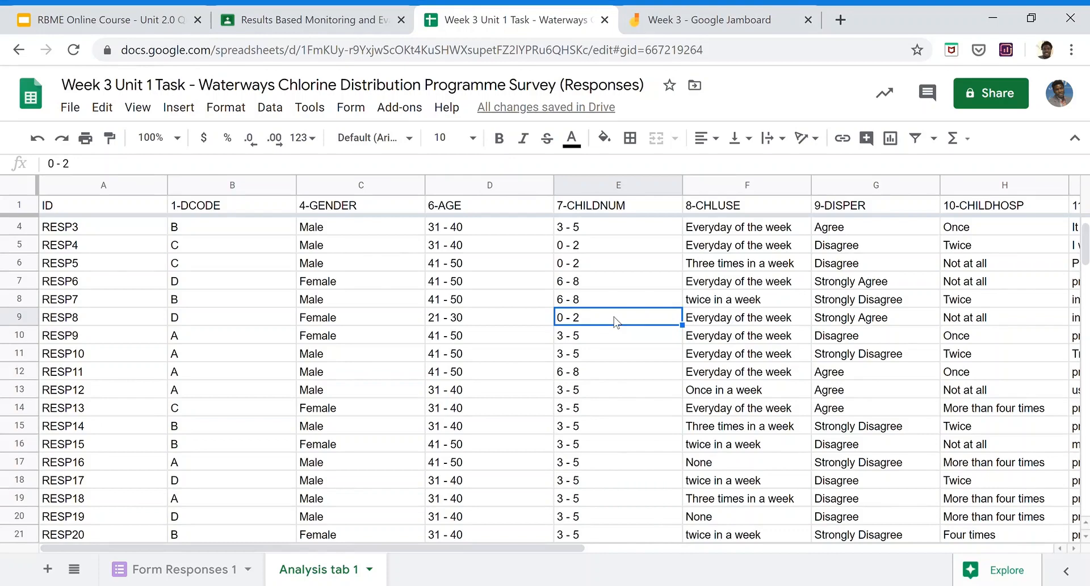
{"action": "key", "text": "Right"}
{"action": "key", "text": "Right"}
{"action": "key", "text": "Right"}
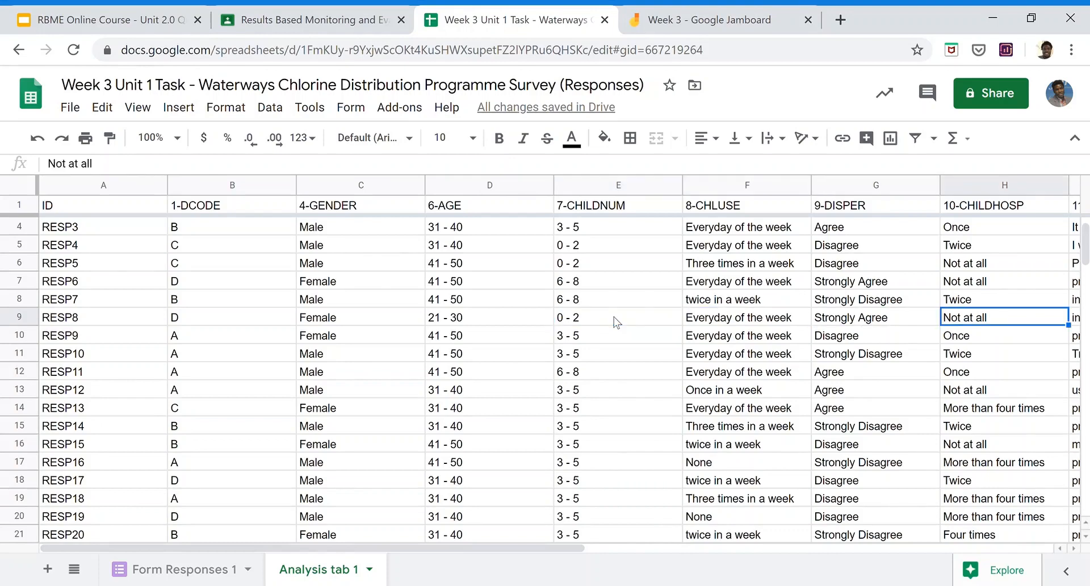
{"action": "key", "text": "Left"}
{"action": "key", "text": "Left"}
{"action": "key", "text": "Left"}
{"action": "key", "text": "Left"}
{"action": "key", "text": "Left"}
{"action": "key", "text": "Right"}
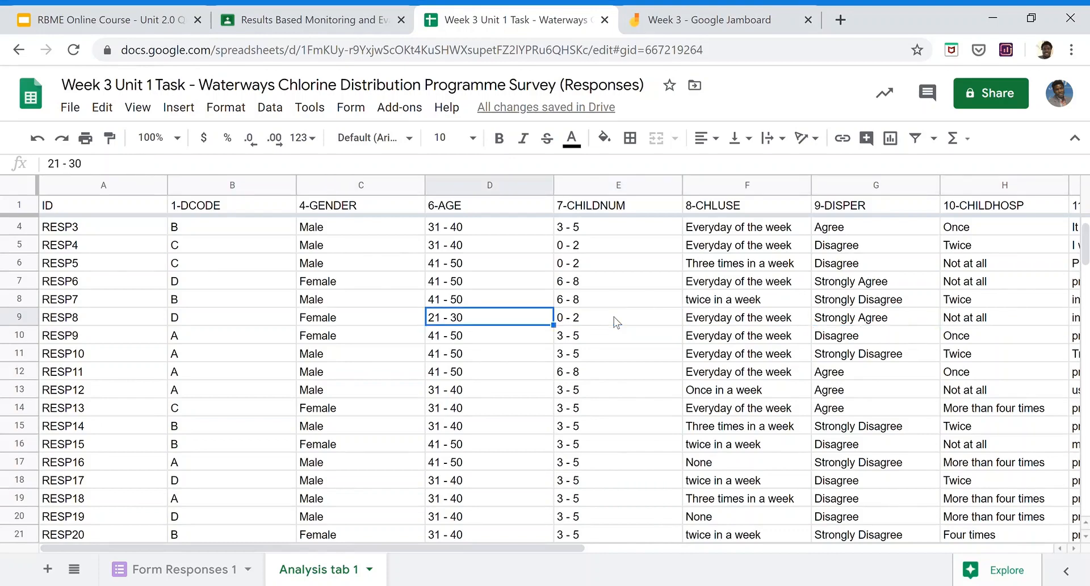
- Read the RESP8 record's answers across to the 11-CHLIMP suggestion and back to 7-CHILDNUM
{"action": "key", "text": "Right"}
{"action": "key", "text": "Right"}
{"action": "key", "text": "Right"}
{"action": "key", "text": "Right"}
{"action": "key", "text": "Right"}
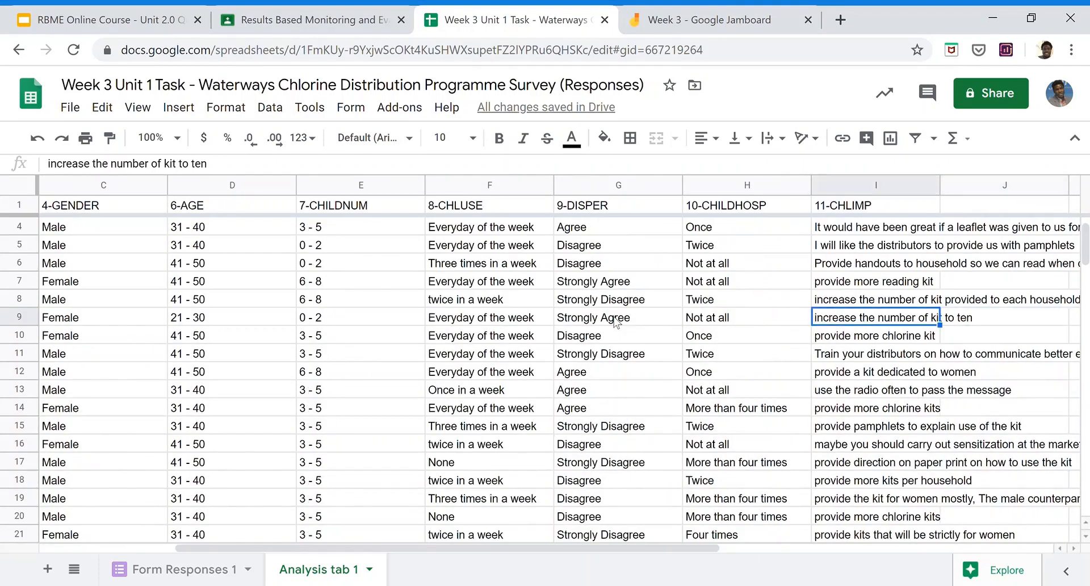
{"action": "key", "text": "Left"}
{"action": "key", "text": "Left"}
{"action": "key", "text": "Left"}
{"action": "key", "text": "Left"}
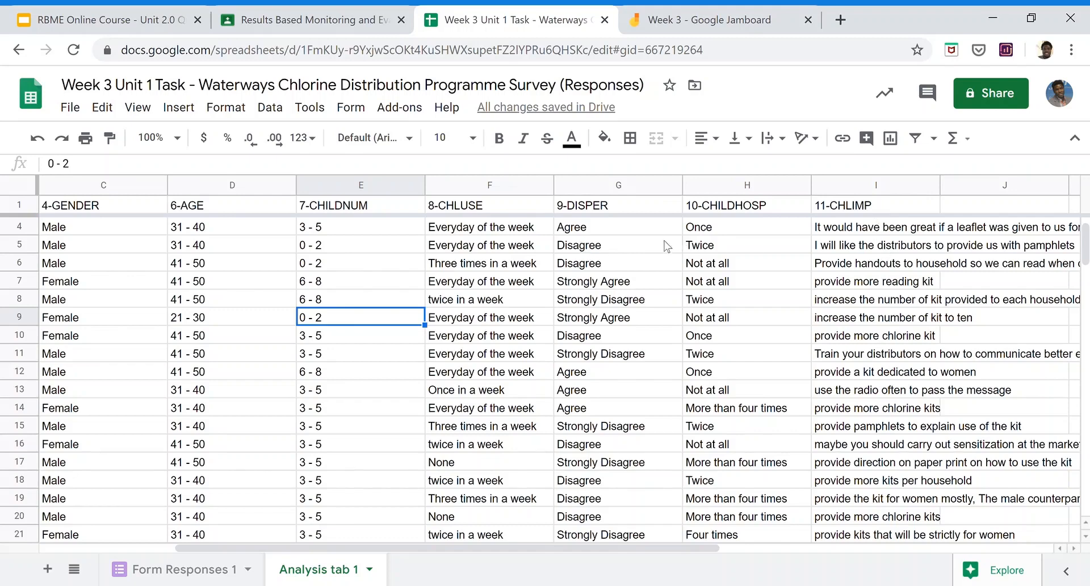
- Trace the RESP7 record back to its ID, and inspect the 4-GENDER answers above it up to the heading
{"action": "left_click", "coordinate": [472, 304]}
{"action": "key", "text": "Left"}
{"action": "key", "text": "Left"}
{"action": "key", "text": "Left"}
{"action": "key", "text": "Left"}
{"action": "key", "text": "Left"}
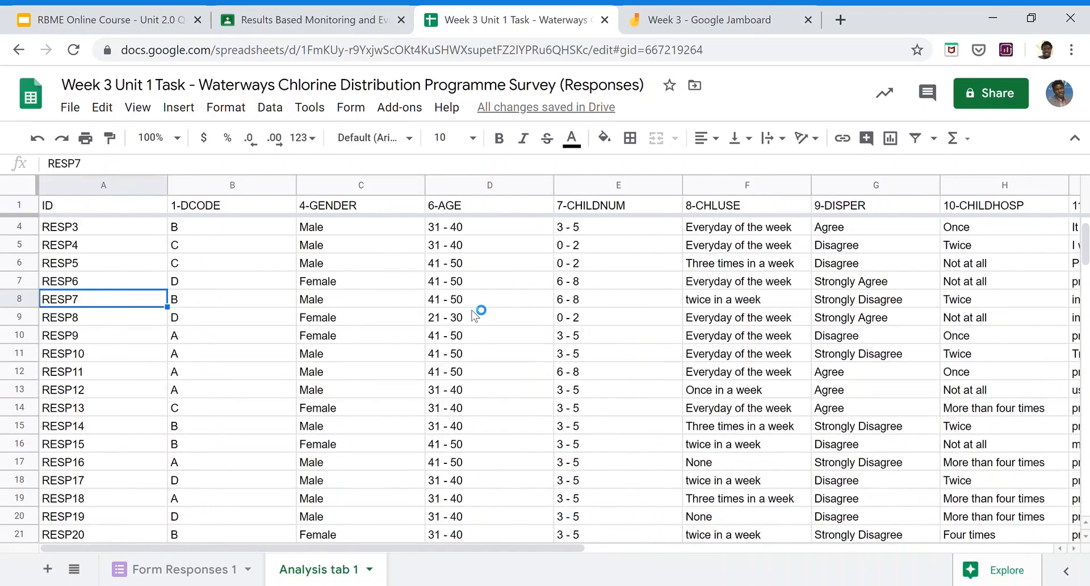
{"action": "key", "text": "Right"}
{"action": "key", "text": "Right"}
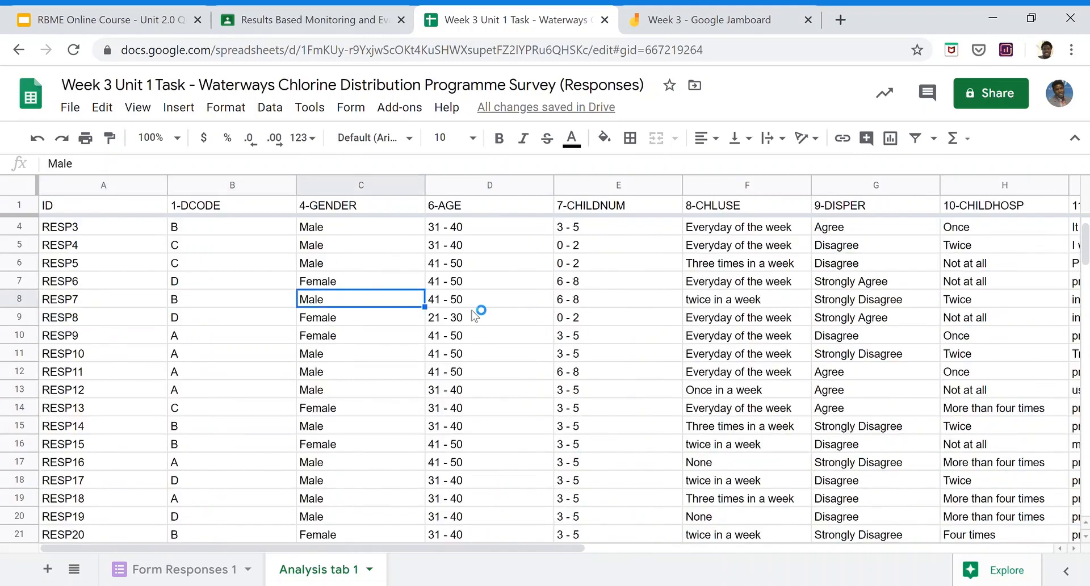
{"action": "key", "text": "Up"}
{"action": "key", "text": "Up"}
{"action": "key", "text": "Up"}
{"action": "key", "text": "Up"}
{"action": "key", "text": "Up"}
{"action": "key", "text": "Up"}
{"action": "key", "text": "Up"}
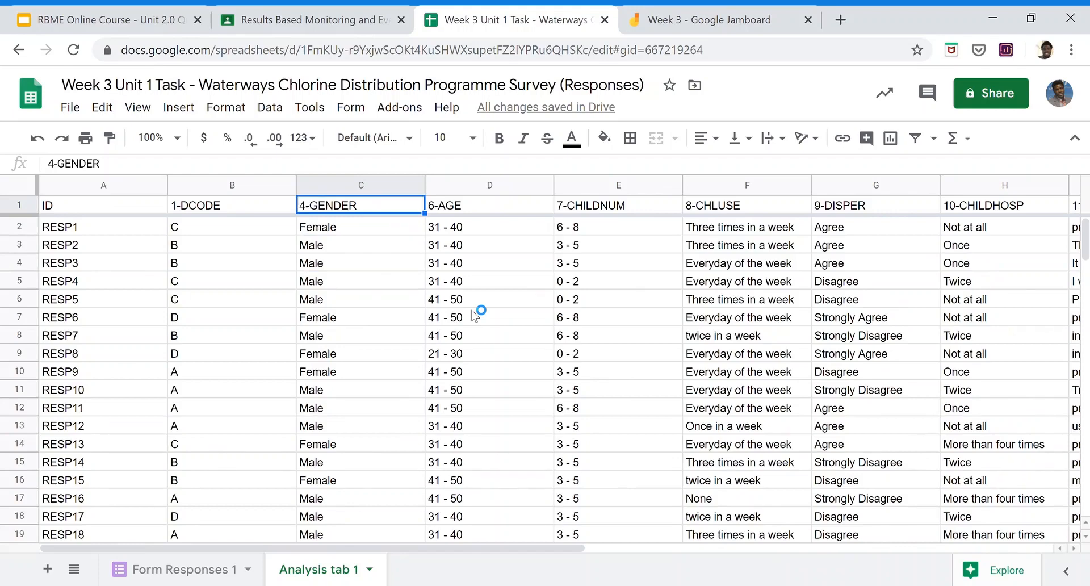
- Review the RESP1 answers up to 10-CHILDHOSP and the column headings back to ID and 1-DCODE
{"action": "key", "text": "Down"}
{"action": "key", "text": "Right"}
{"action": "key", "text": "Right"}
{"action": "key", "text": "Right"}
{"action": "key", "text": "Right"}
{"action": "key", "text": "Right"}
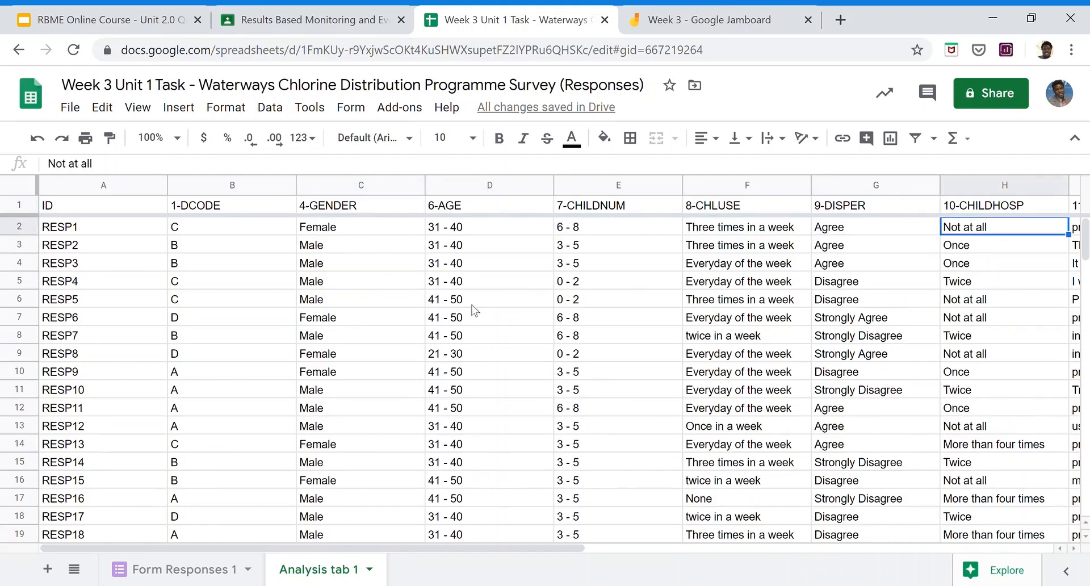
{"action": "key", "text": "Up"}
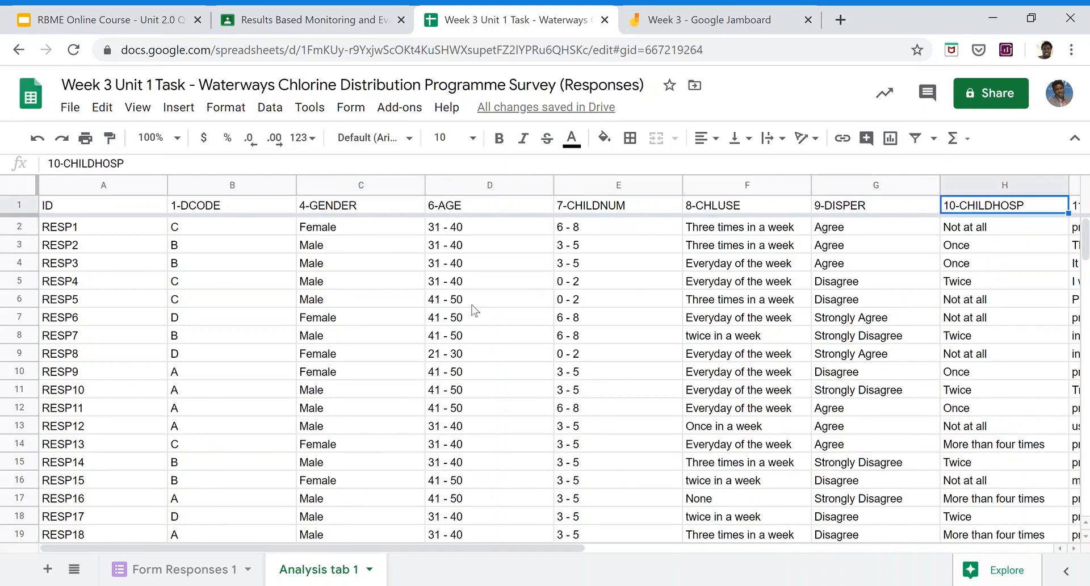
{"action": "key", "text": "Left"}
{"action": "key", "text": "Left"}
{"action": "key", "text": "Left"}
{"action": "key", "text": "Left"}
{"action": "key", "text": "Left"}
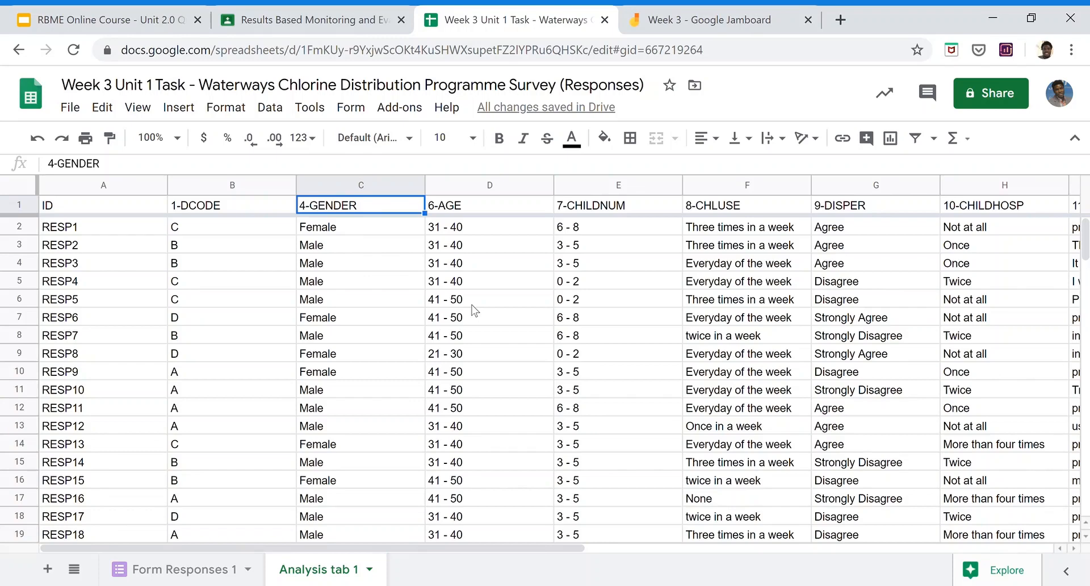
{"action": "key", "text": "Left"}
{"action": "key", "text": "Left"}
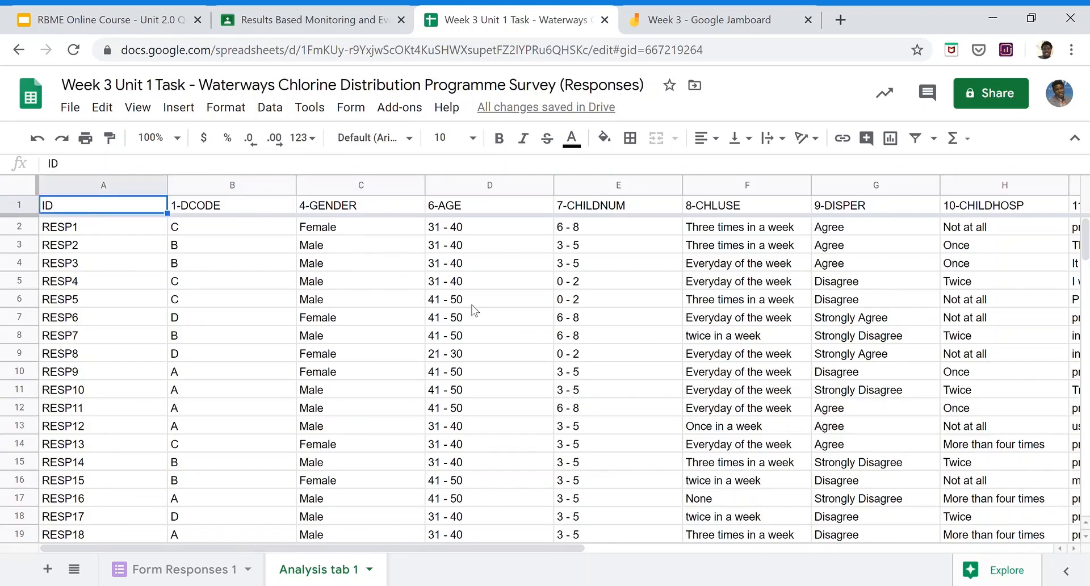
{"action": "key", "text": "Right"}
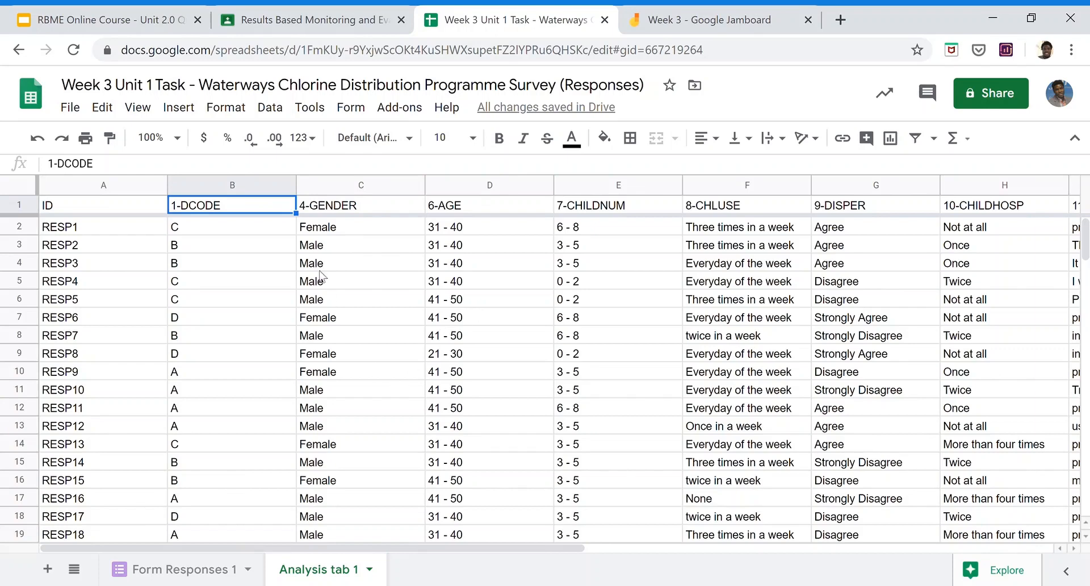
- Rename the Analysis tab 1 sheet as "Cleaned Analysis 1"
{"action": "left_click", "coordinate": [368, 569]}
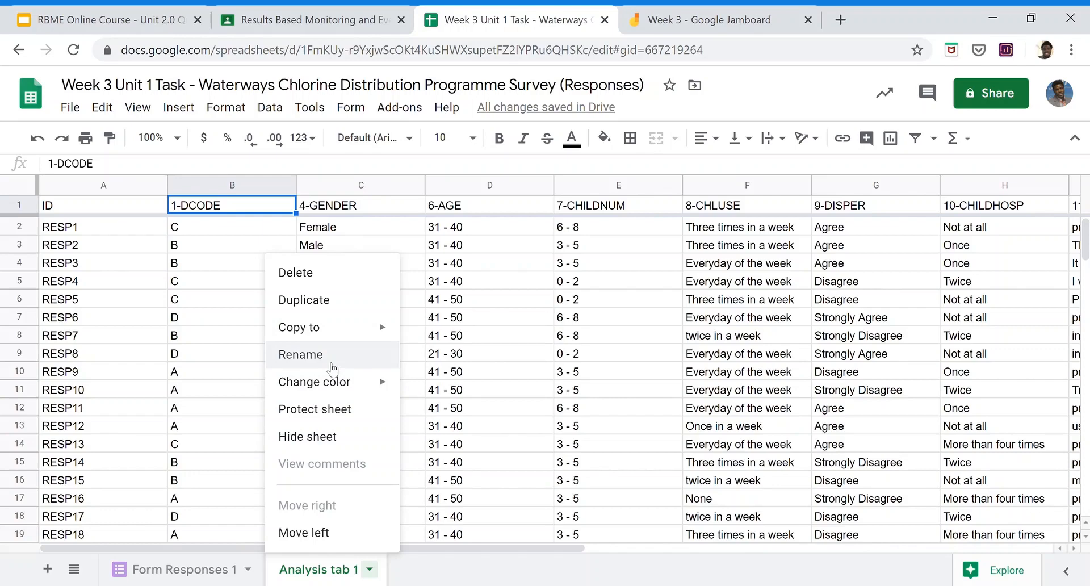
{"action": "left_click", "coordinate": [370, 570]}
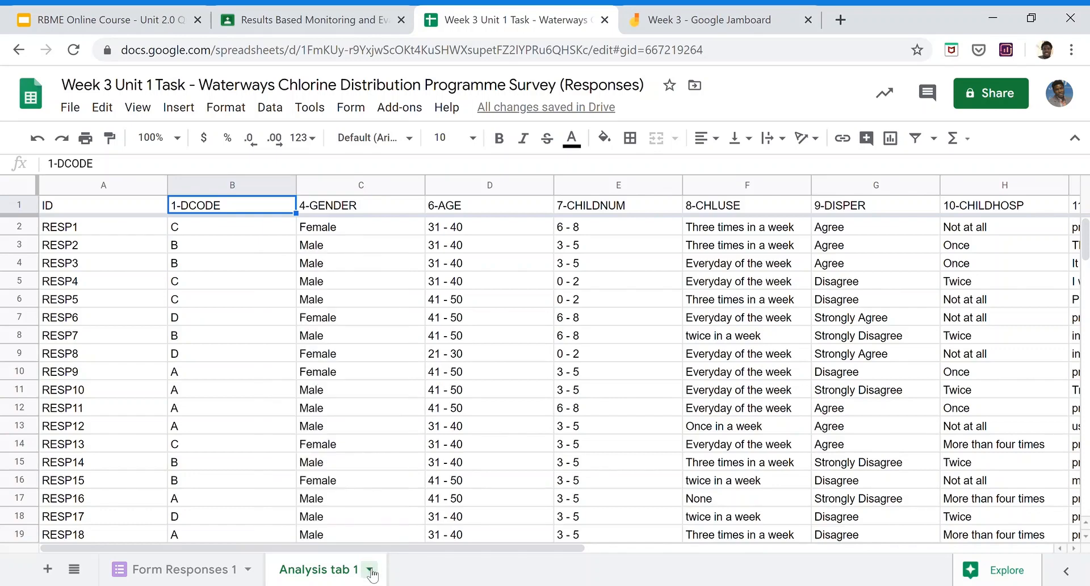
{"action": "left_click", "coordinate": [370, 570]}
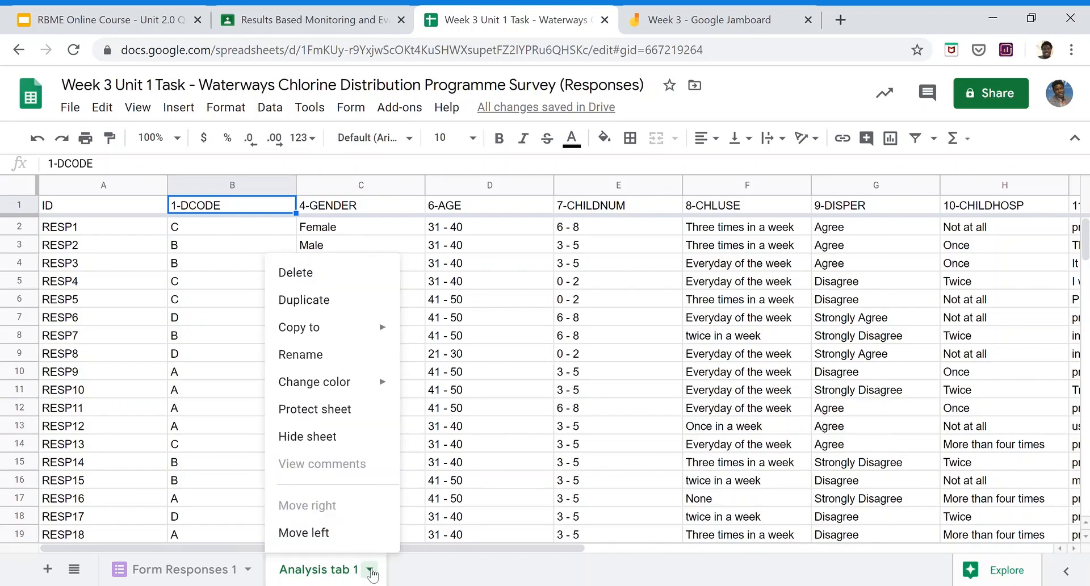
{"action": "left_click", "coordinate": [344, 354]}
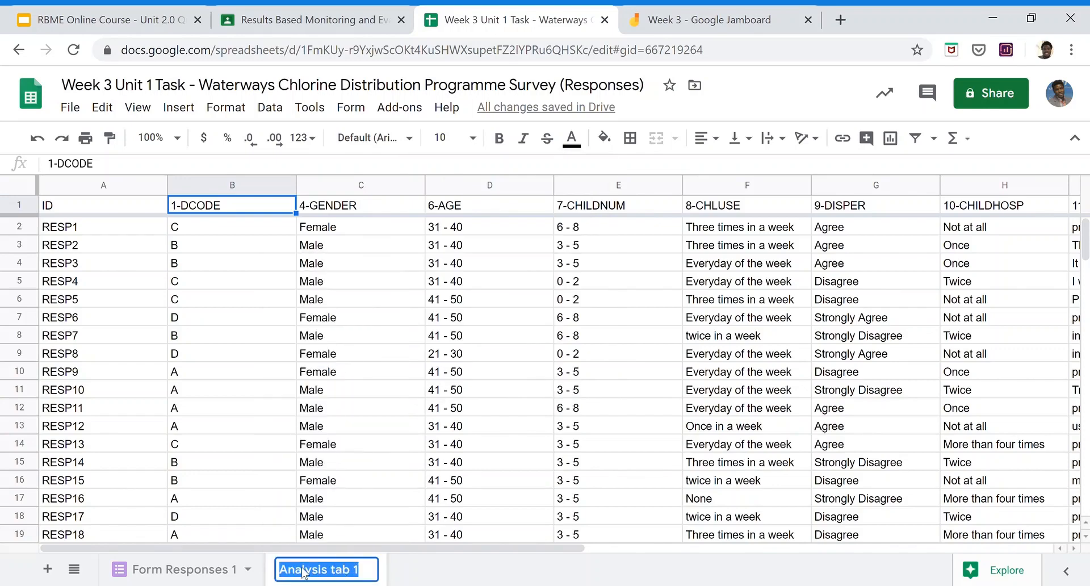
{"action": "type", "text": "Clened"}
{"action": "key", "text": "BackSpace"}
{"action": "key", "text": "BackSpace"}
{"action": "key", "text": "BackSpace"}
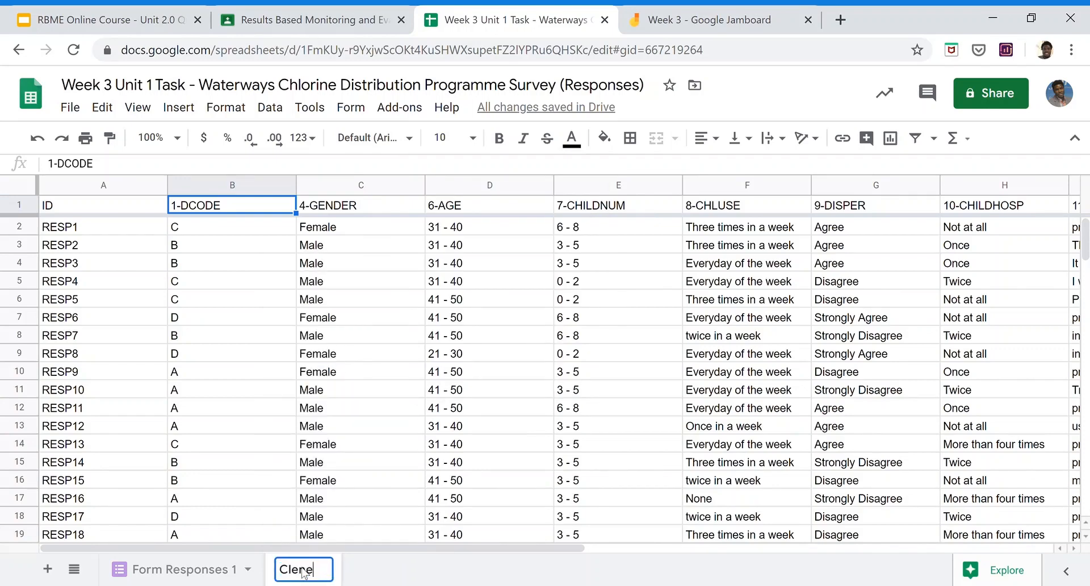
{"action": "type", "text": "aned An"}
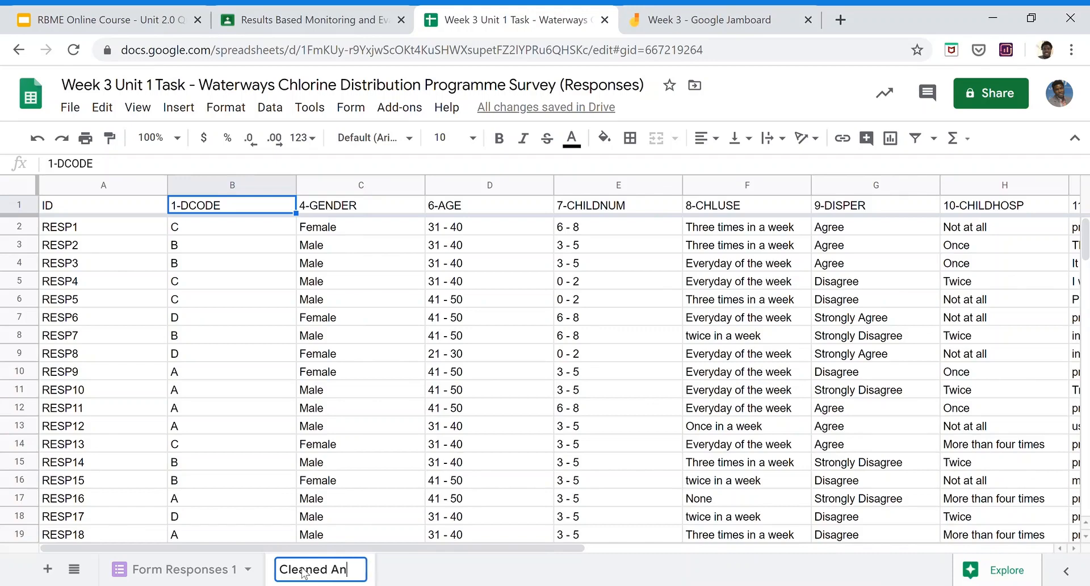
{"action": "type", "text": "alysis 1"}
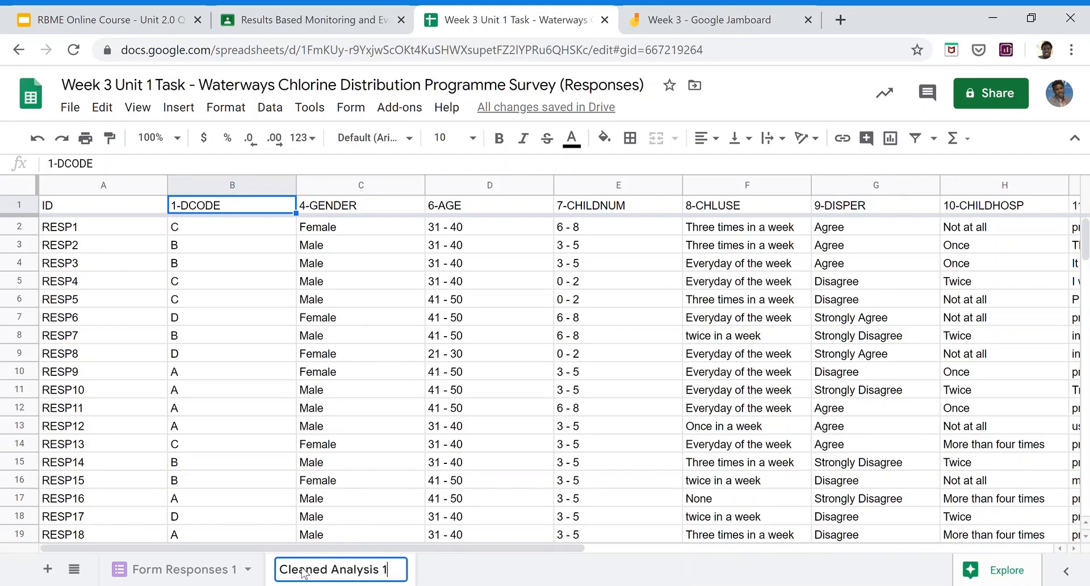
{"action": "left_click", "coordinate": [389, 487]}
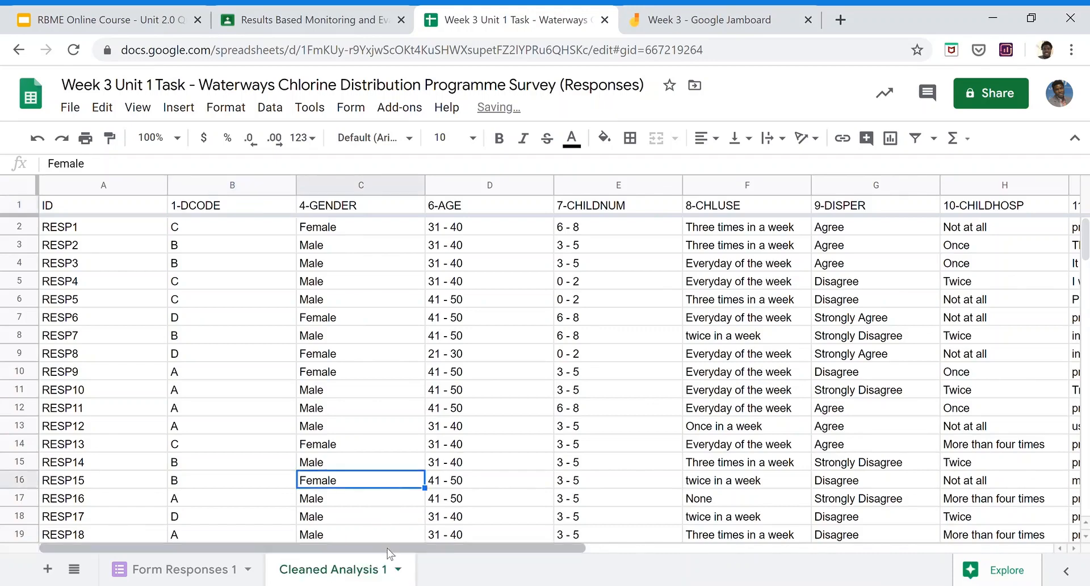
- Duplicate the Cleaned Analysis 1 sheet and name the copy "Cleaned Analysis 2"
{"action": "left_click", "coordinate": [400, 572]}
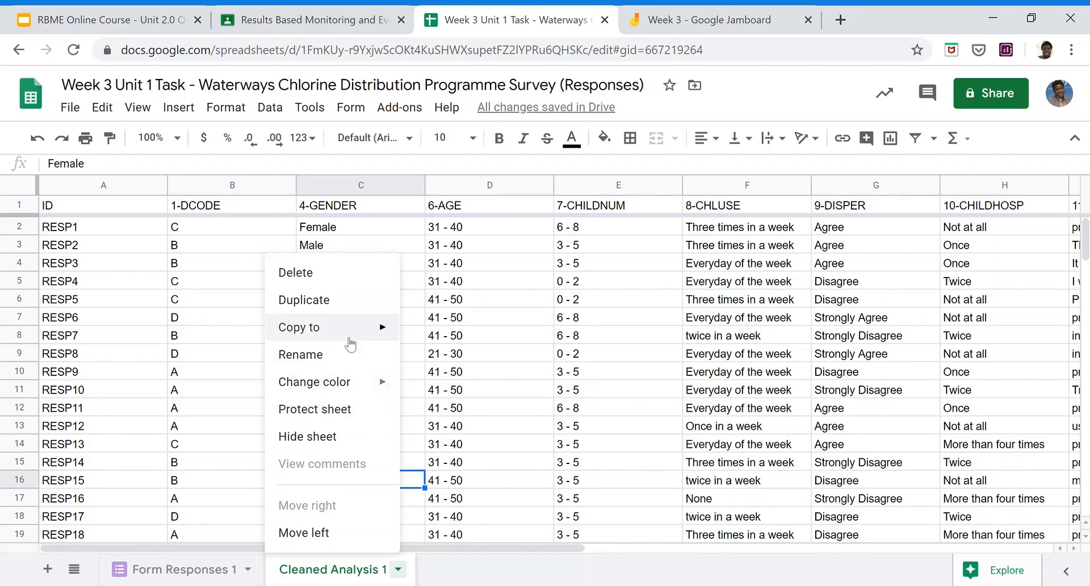
{"action": "left_click", "coordinate": [346, 308]}
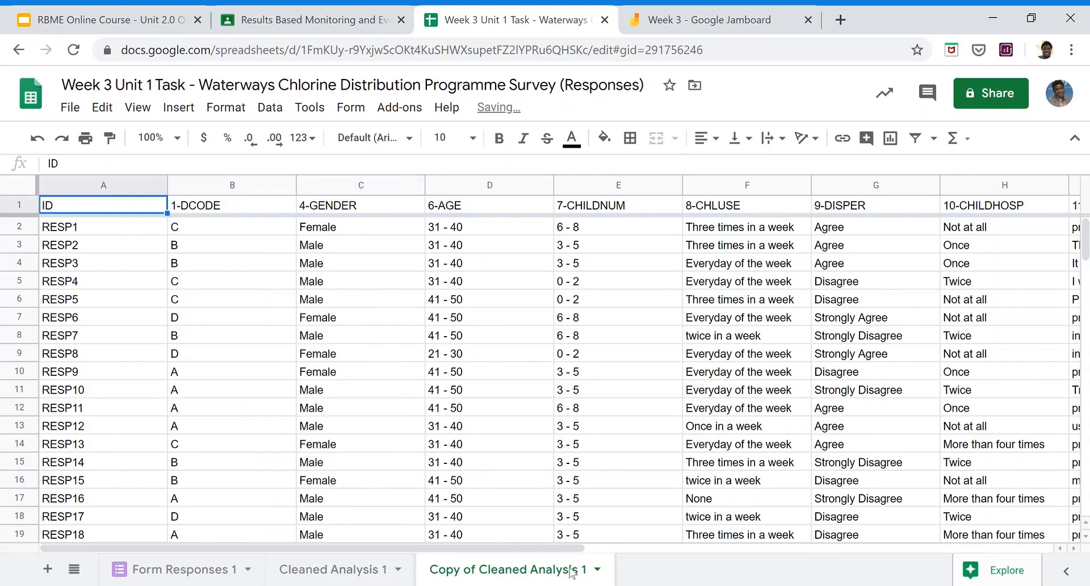
{"action": "left_click", "coordinate": [597, 569]}
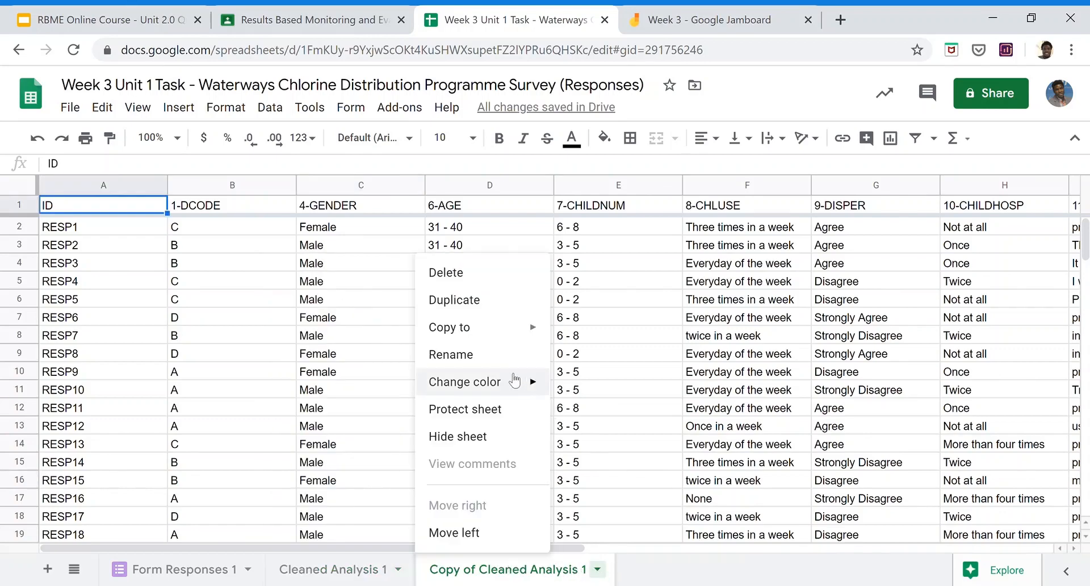
{"action": "left_click", "coordinate": [499, 357]}
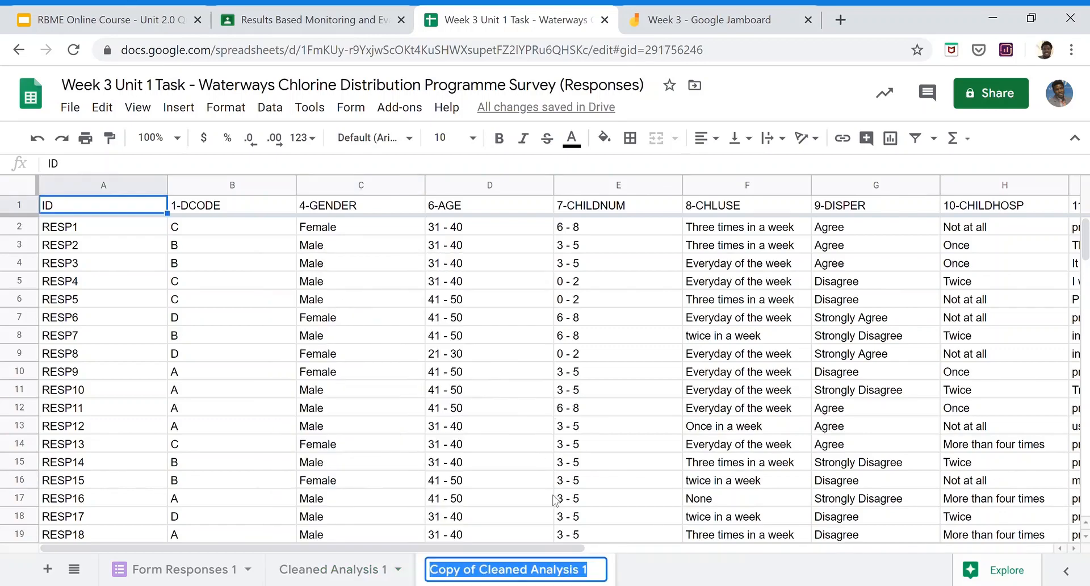
{"action": "left_click", "coordinate": [588, 569]}
{"action": "key", "text": "BackSpace"}
{"action": "type", "text": "2"}
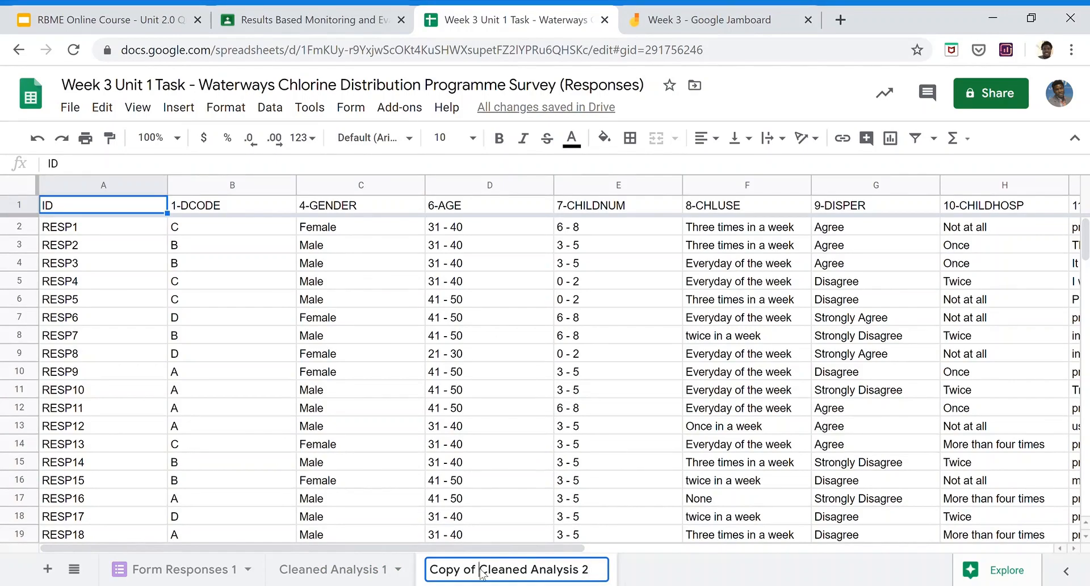
{"action": "key", "text": "BackSpace"}
{"action": "key", "text": "BackSpace"}
{"action": "key", "text": "BackSpace"}
{"action": "key", "text": "BackSpace"}
{"action": "key", "text": "BackSpace"}
{"action": "key", "text": "BackSpace"}
{"action": "key", "text": "BackSpace"}
{"action": "key", "text": "BackSpace"}
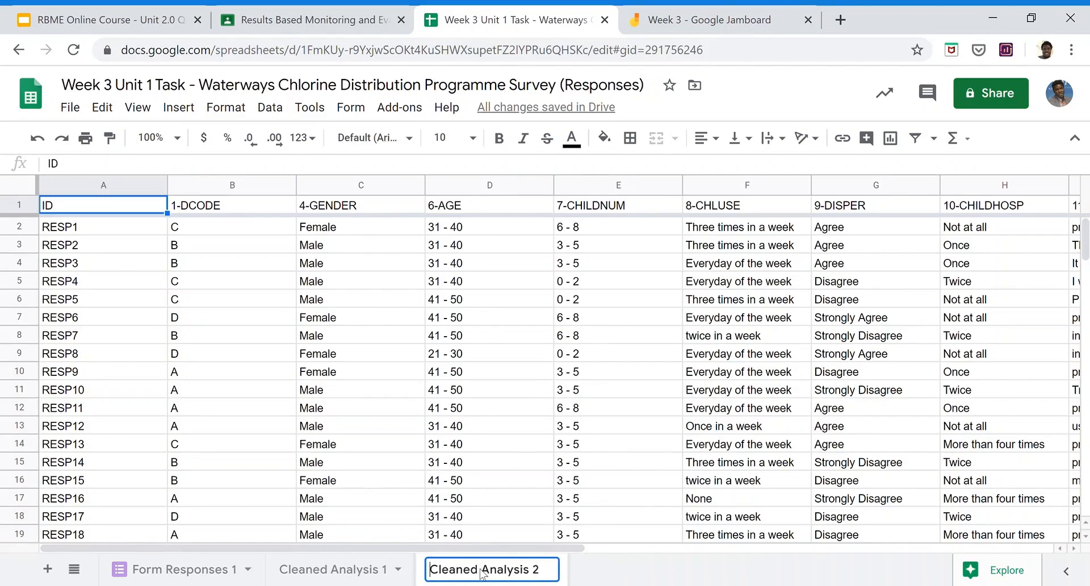
{"action": "left_click", "coordinate": [519, 431]}
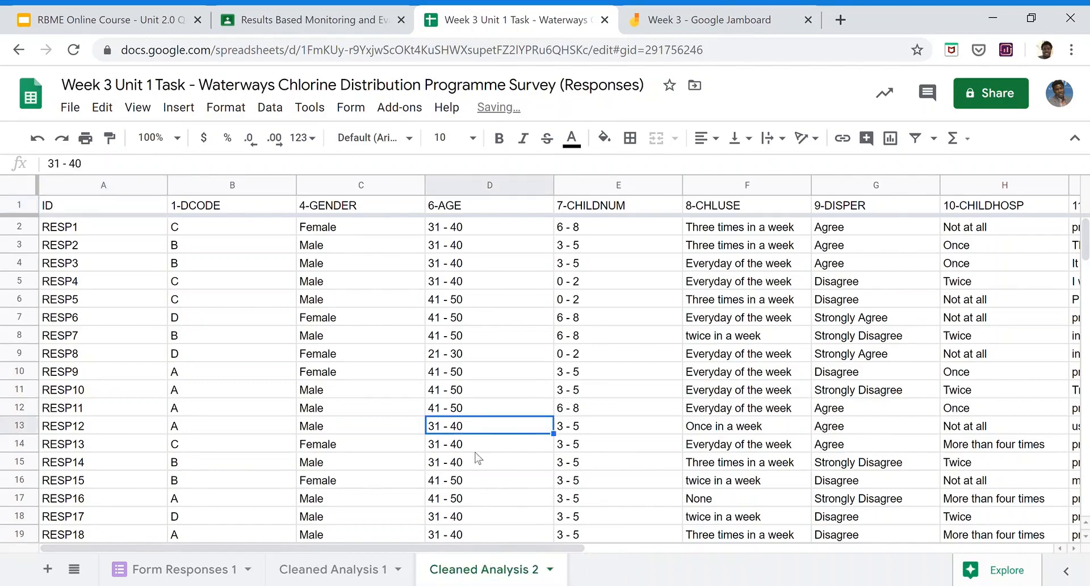
- Delete the 1-DCODE and 11-CHLIMP columns from the Cleaned Analysis 2 sheet
{"action": "left_click", "coordinate": [267, 187]}
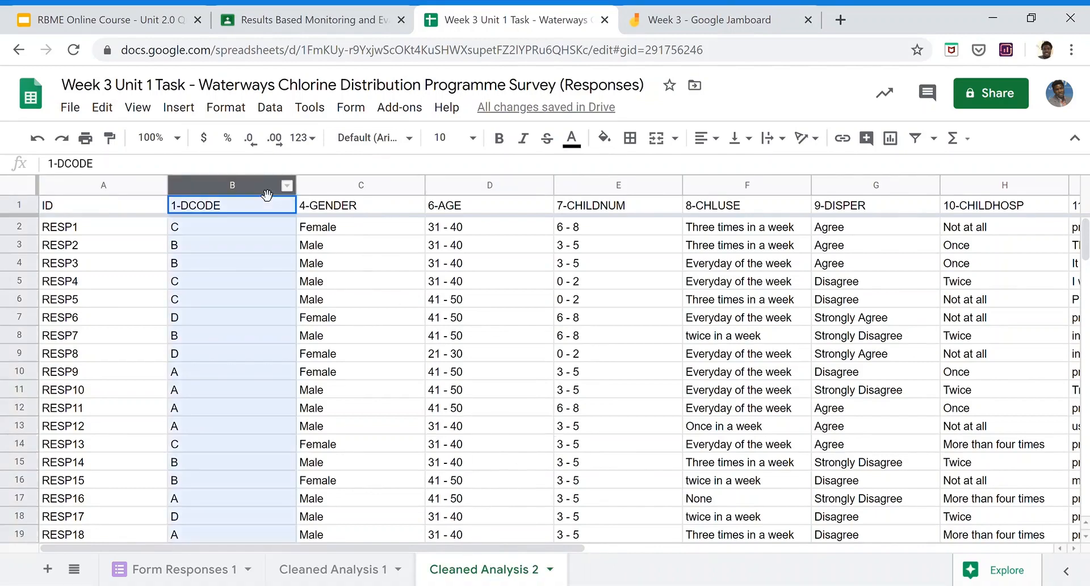
{"action": "right_click", "coordinate": [267, 193]}
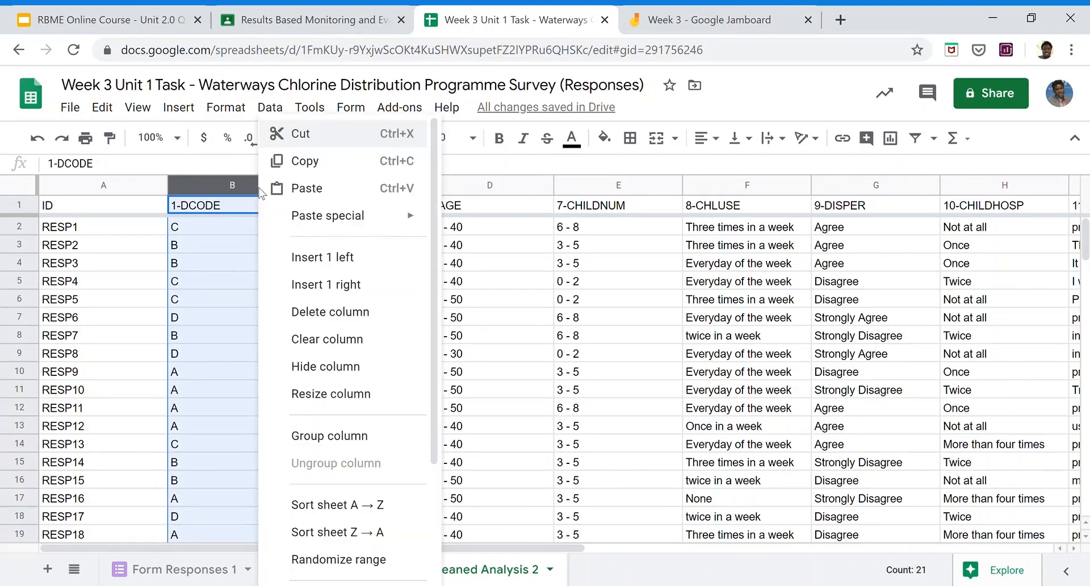
{"action": "left_click", "coordinate": [335, 314]}
{"action": "left_click", "coordinate": [389, 299]}
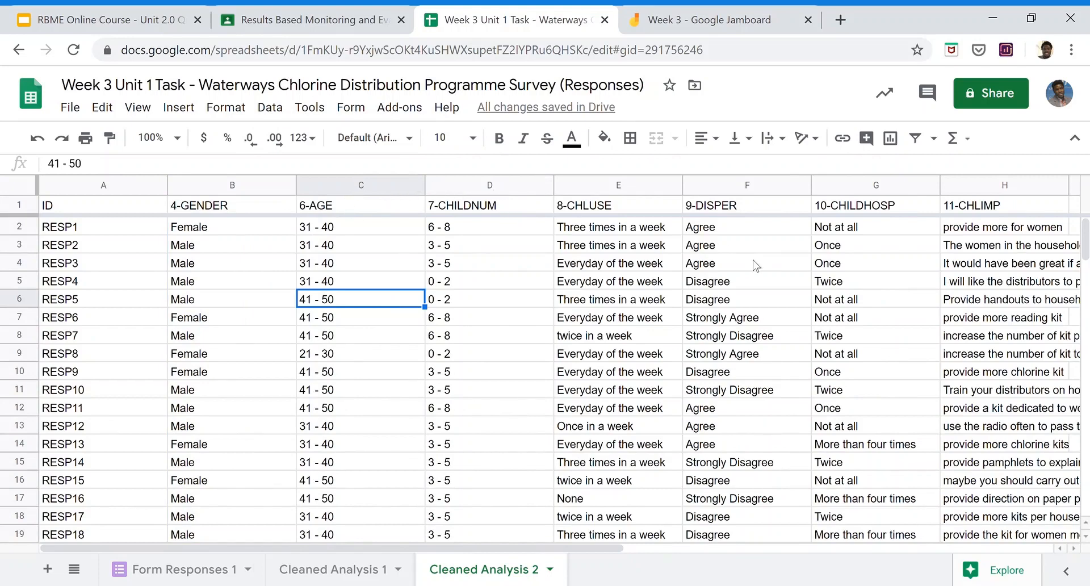
{"action": "left_click", "coordinate": [984, 186]}
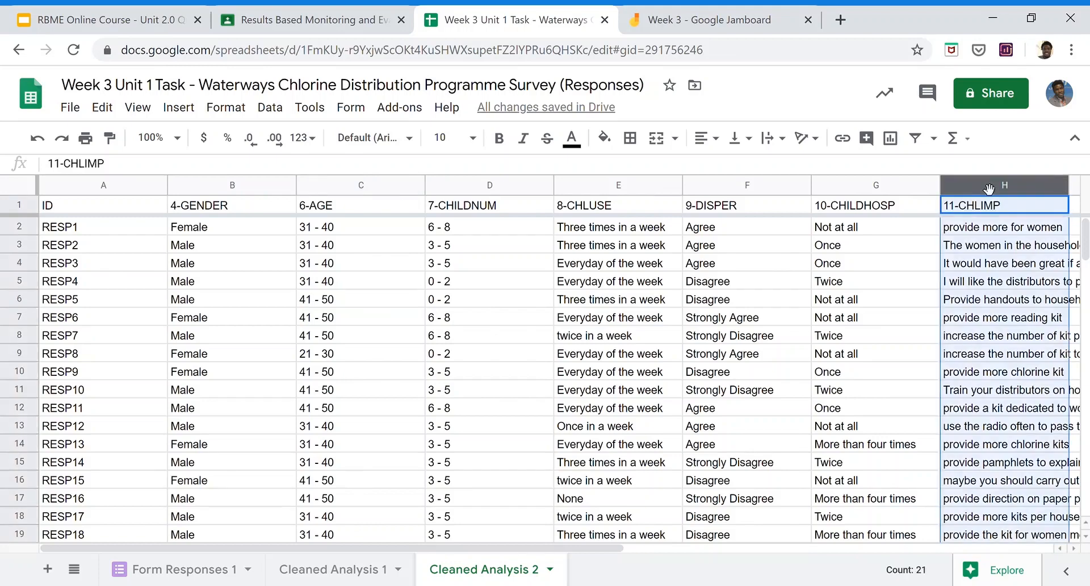
{"action": "right_click", "coordinate": [988, 187]}
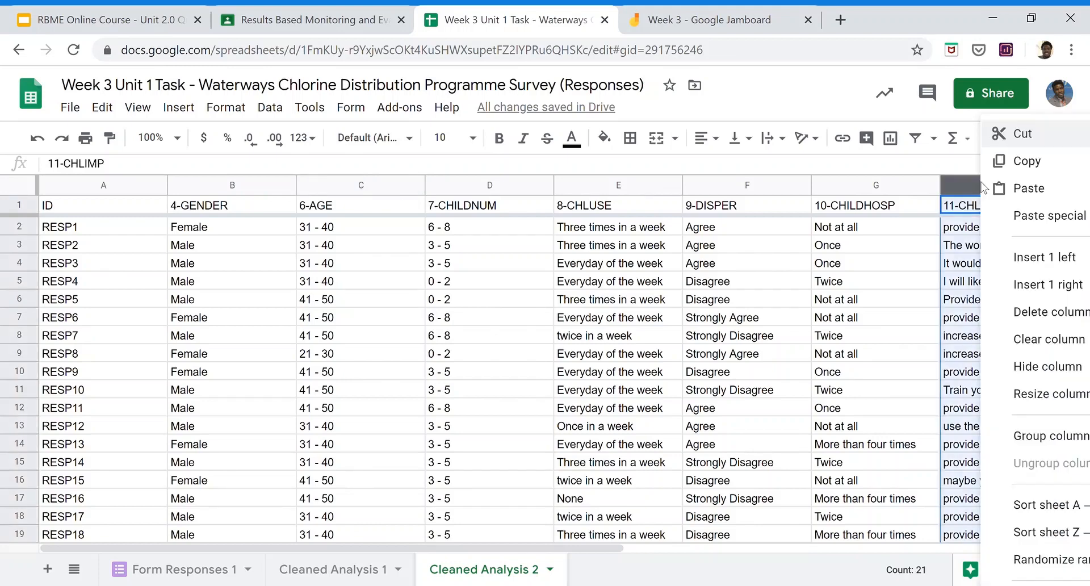
{"action": "left_click", "coordinate": [1051, 312]}
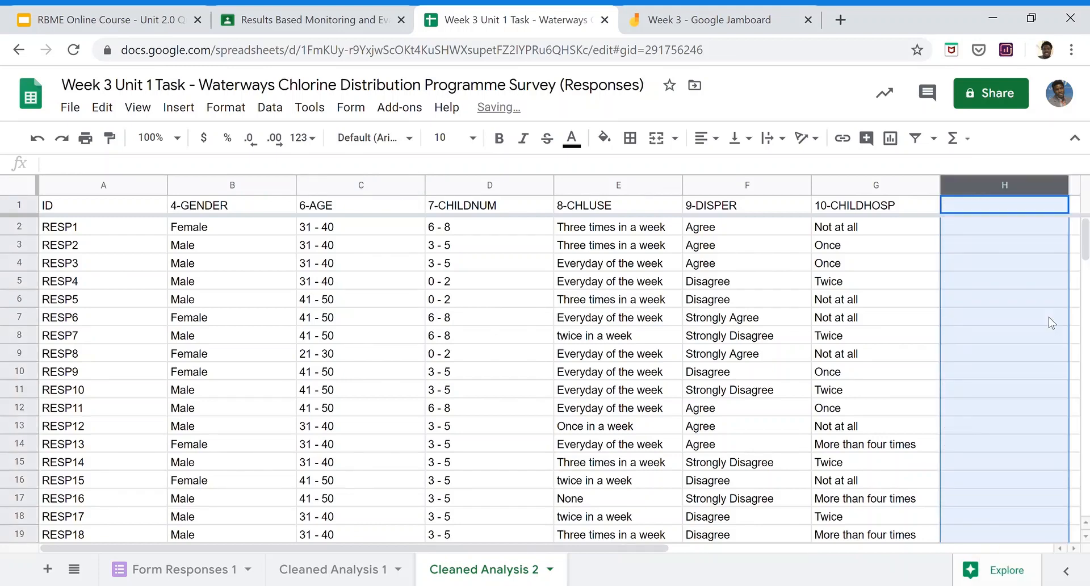
- Examine the remaining columns of Cleaned Analysis 2 and look through the respondent IDs down to the last record and back up
{"action": "left_click", "coordinate": [839, 286]}
{"action": "key", "text": "Left"}
{"action": "key", "text": "Left"}
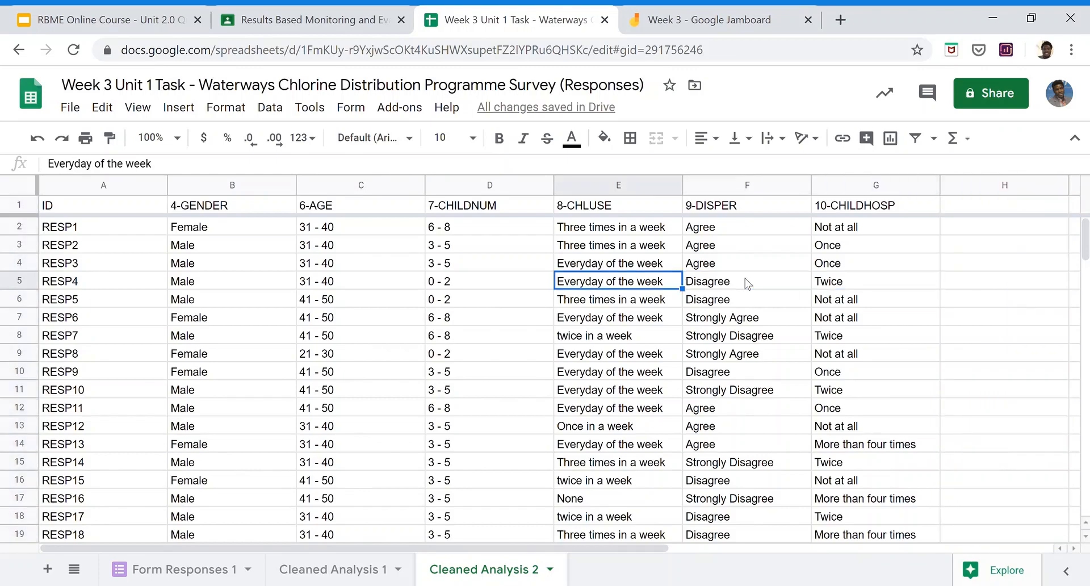
{"action": "key", "text": "Home"}
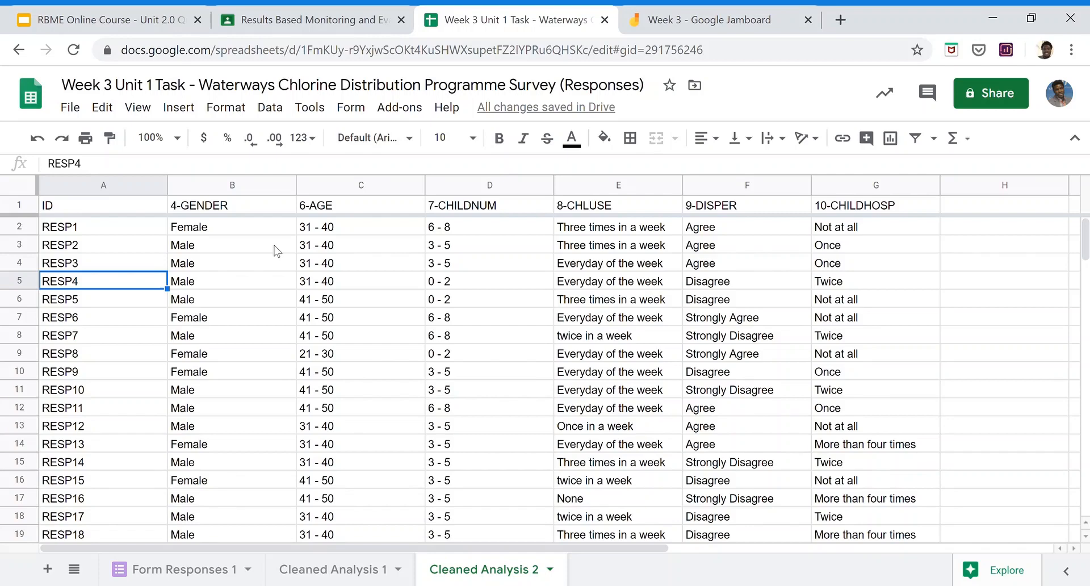
{"action": "key", "text": "Down"}
{"action": "key", "text": "Down"}
{"action": "key", "text": "Down"}
{"action": "key", "text": "Down"}
{"action": "key", "text": "Down"}
{"action": "key", "text": "Down"}
{"action": "key", "text": "Down"}
{"action": "key", "text": "Down"}
{"action": "key", "text": "Down"}
{"action": "key", "text": "Down"}
{"action": "key", "text": "Down"}
{"action": "key", "text": "Down"}
{"action": "key", "text": "Down"}
{"action": "key", "text": "Down"}
{"action": "key", "text": "Down"}
{"action": "key", "text": "Down"}
{"action": "key", "text": "Down"}
{"action": "key", "text": "Down"}
{"action": "key", "text": "Down"}
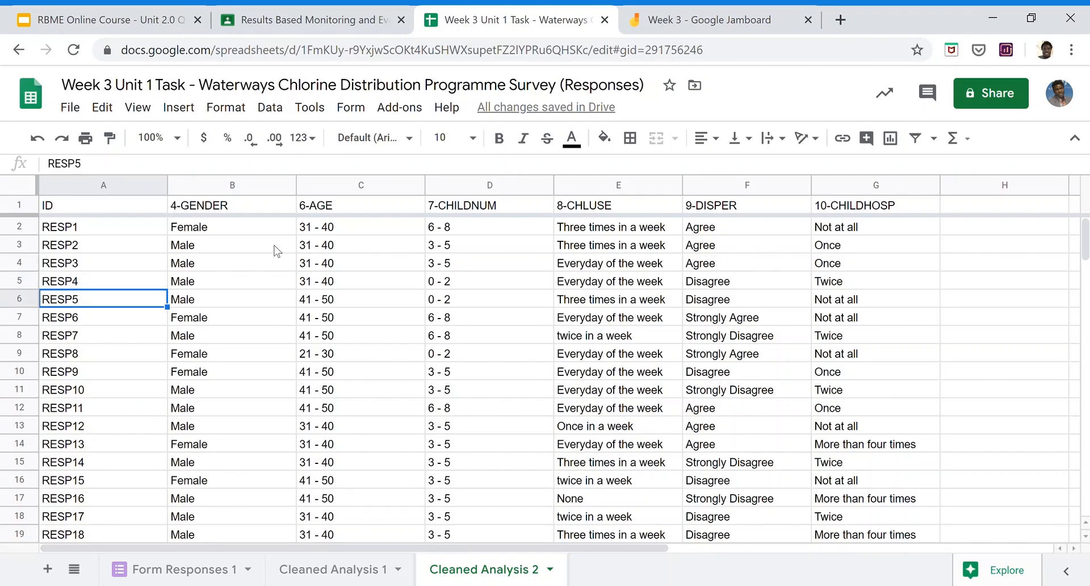
{"action": "key", "text": "Up"}
{"action": "key", "text": "Up"}
{"action": "key", "text": "Up"}
{"action": "key", "text": "Up"}
{"action": "key", "text": "Up"}
{"action": "key", "text": "Up"}
{"action": "key", "text": "Up"}
{"action": "key", "text": "Up"}
{"action": "key", "text": "Up"}
{"action": "key", "text": "Up"}
{"action": "key", "text": "Up"}
{"action": "key", "text": "Up"}
{"action": "key", "text": "Up"}
{"action": "key", "text": "Up"}
{"action": "key", "text": "Up"}
{"action": "key", "text": "Up"}
{"action": "key", "text": "Up"}
{"action": "key", "text": "Up"}
{"action": "key", "text": "Up"}
{"action": "key", "text": "Up"}
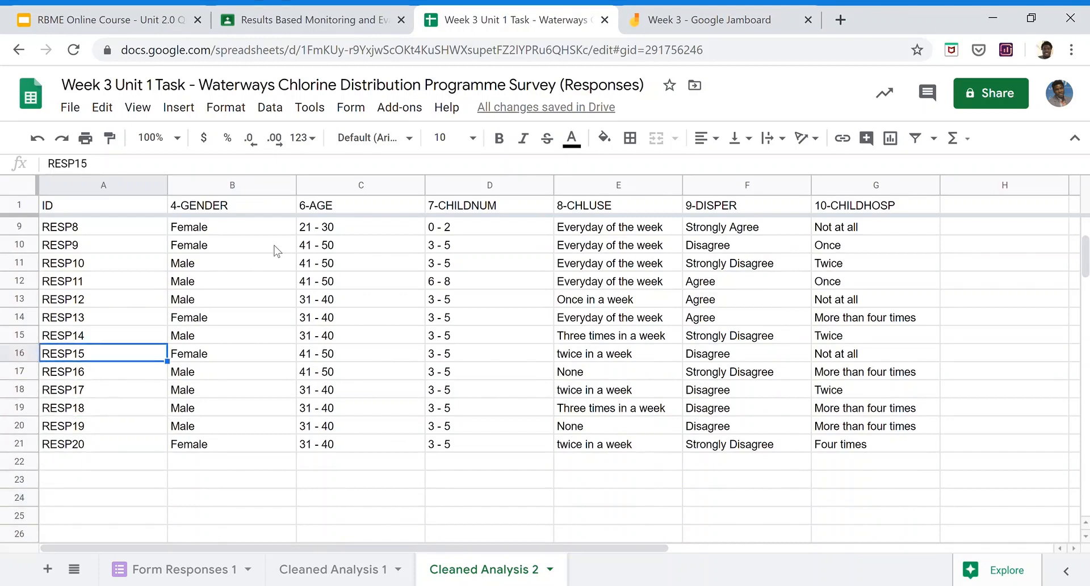
{"action": "key", "text": "Down"}
{"action": "key", "text": "Down"}
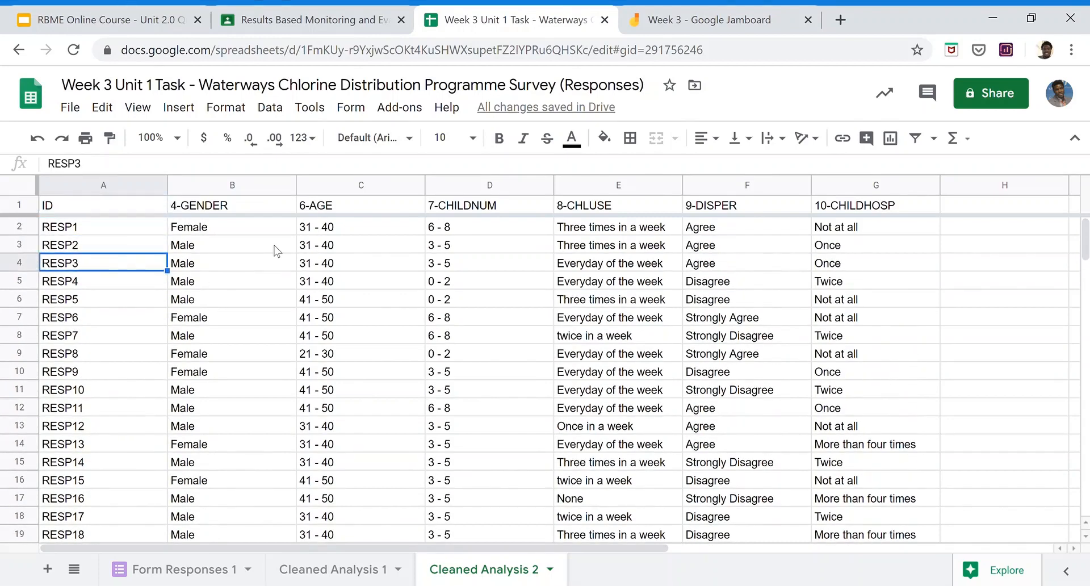
{"action": "key", "text": "Up"}
{"action": "key", "text": "Down"}
{"action": "key", "text": "Up"}
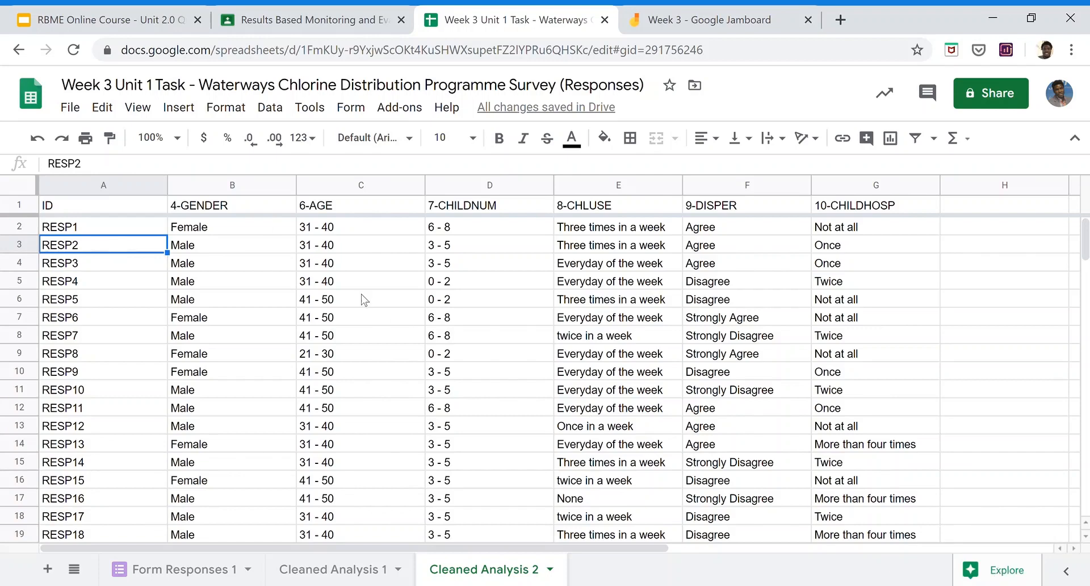
- Open the Explore suggestions with the 4-GENDER column of Cleaned Analysis 2 selected
{"action": "left_click", "coordinate": [263, 203]}
{"action": "left_click", "coordinate": [271, 192]}
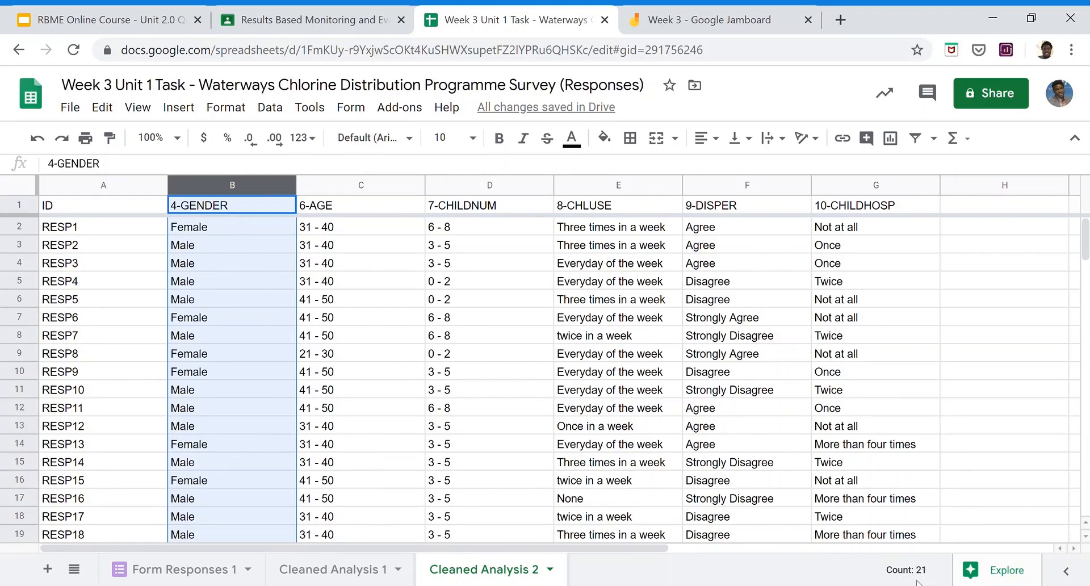
{"action": "left_click", "coordinate": [993, 569]}
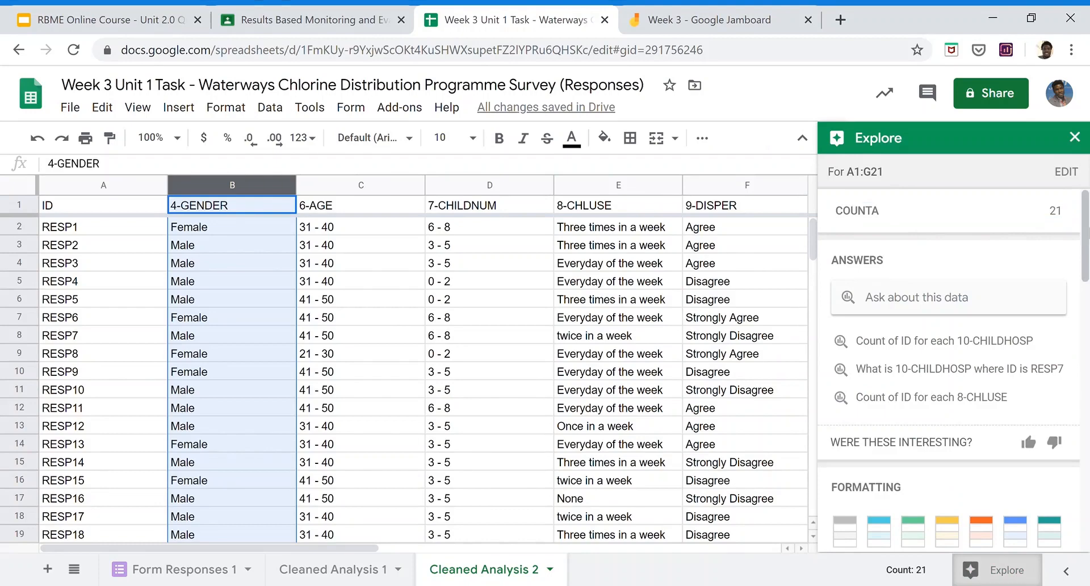
{"action": "left_click_drag", "start_coordinate": [1085, 242], "coordinate": [1088, 216]}
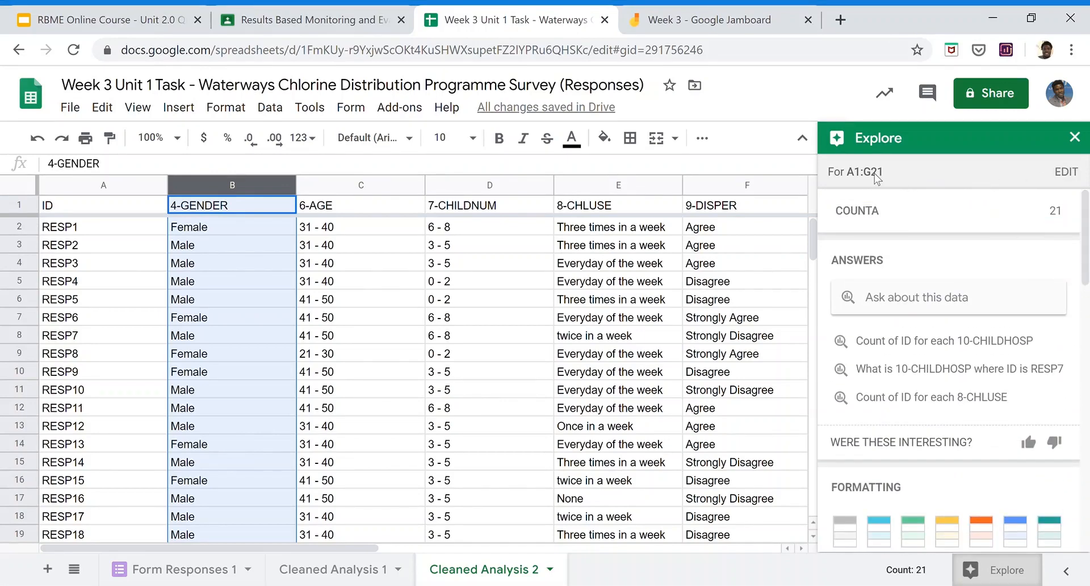
- Set the Explore data range to A2:G21 and update the suggestions
{"action": "left_click", "coordinate": [1066, 171]}
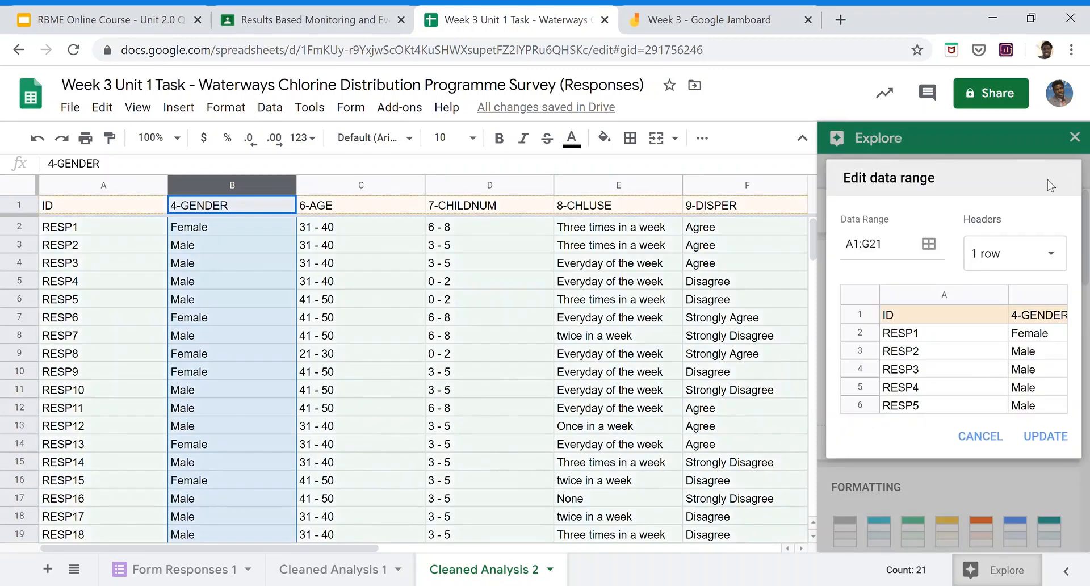
{"action": "left_click", "coordinate": [866, 252]}
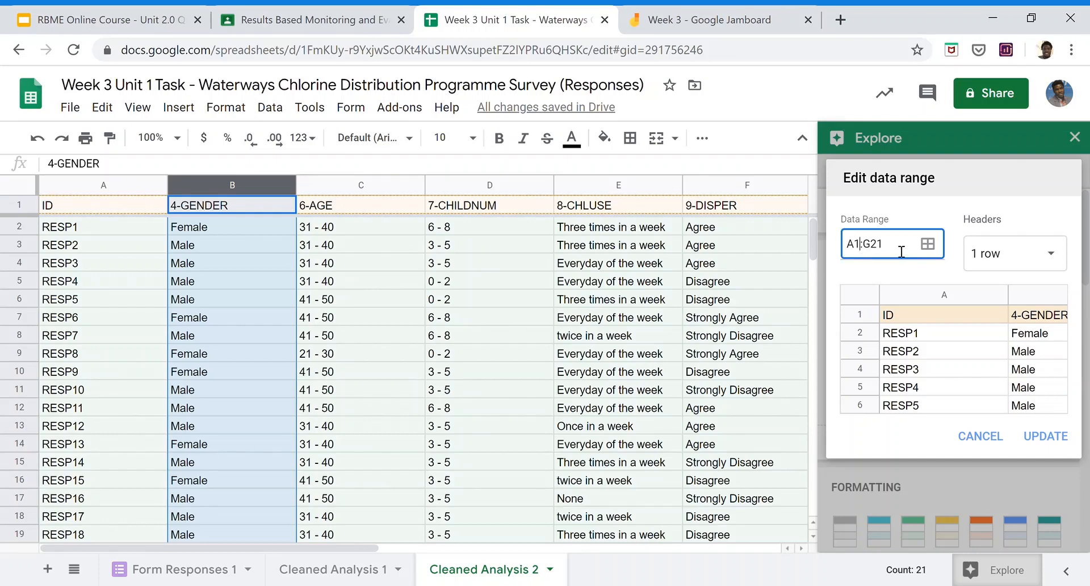
{"action": "key", "text": "BackSpace"}
{"action": "type", "text": "2"}
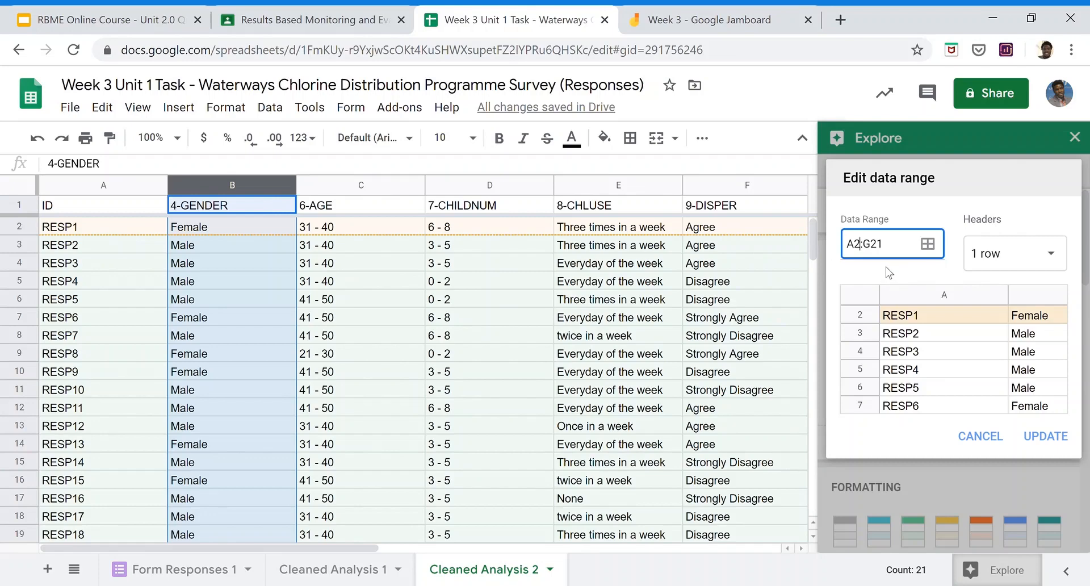
{"action": "left_click", "coordinate": [1046, 436]}
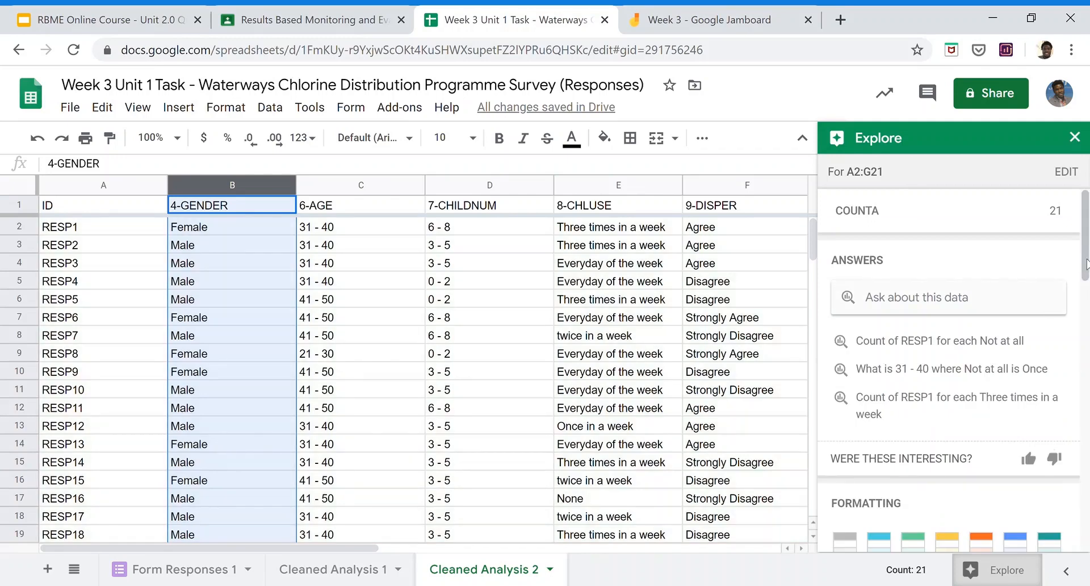
- Review the suggested Count of 4-GENDER pie chart in Explore and insert it into the Cleaned Analysis 2 sheet
{"action": "left_click_drag", "start_coordinate": [1086, 264], "coordinate": [1083, 398]}
{"action": "mouse_move", "coordinate": [977, 457]}
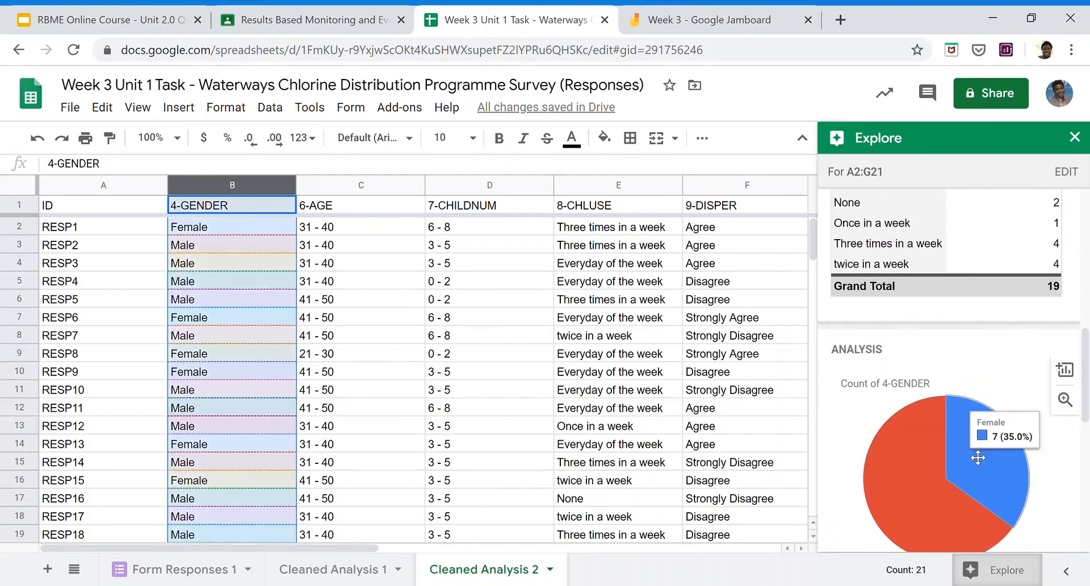
{"action": "mouse_move", "coordinate": [934, 500]}
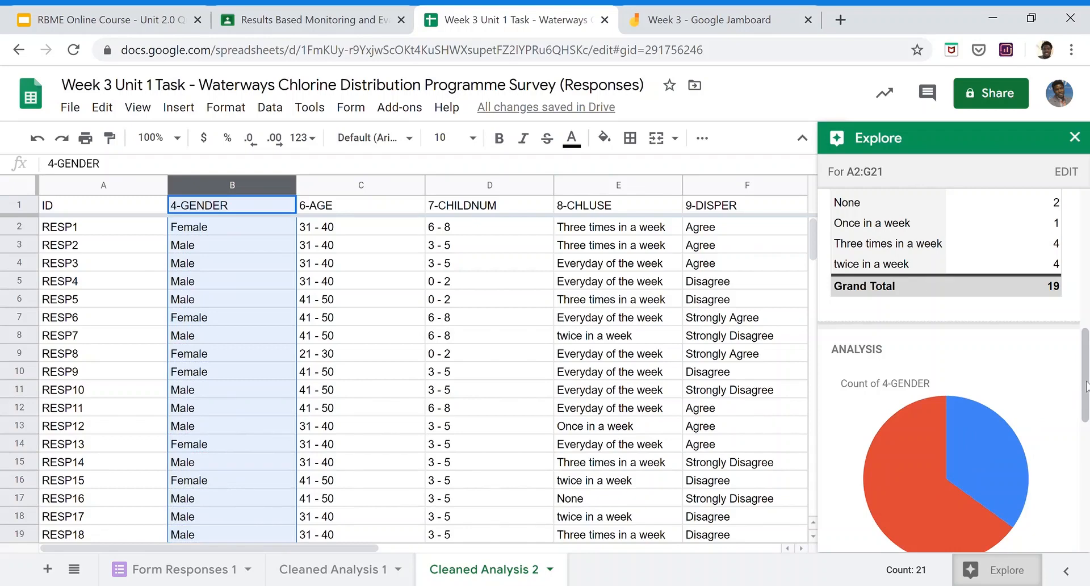
{"action": "mouse_move", "coordinate": [1086, 385]}
{"action": "left_mouse_down"}
{"action": "mouse_move", "coordinate": [1086, 416]}
{"action": "mouse_move", "coordinate": [1086, 402]}
{"action": "left_mouse_up"}
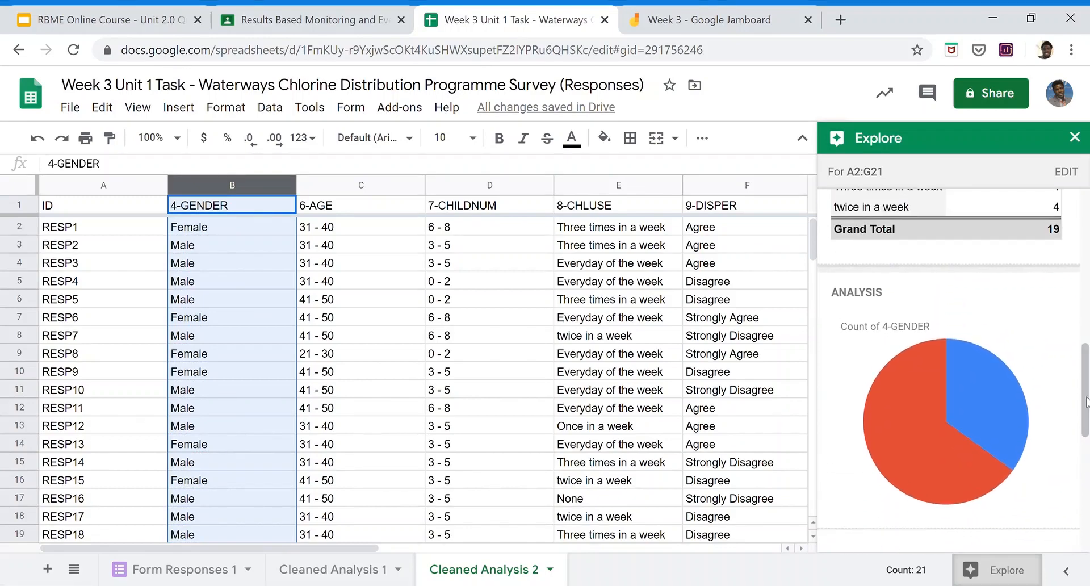
{"action": "mouse_move", "coordinate": [989, 377]}
{"action": "mouse_move", "coordinate": [932, 424]}
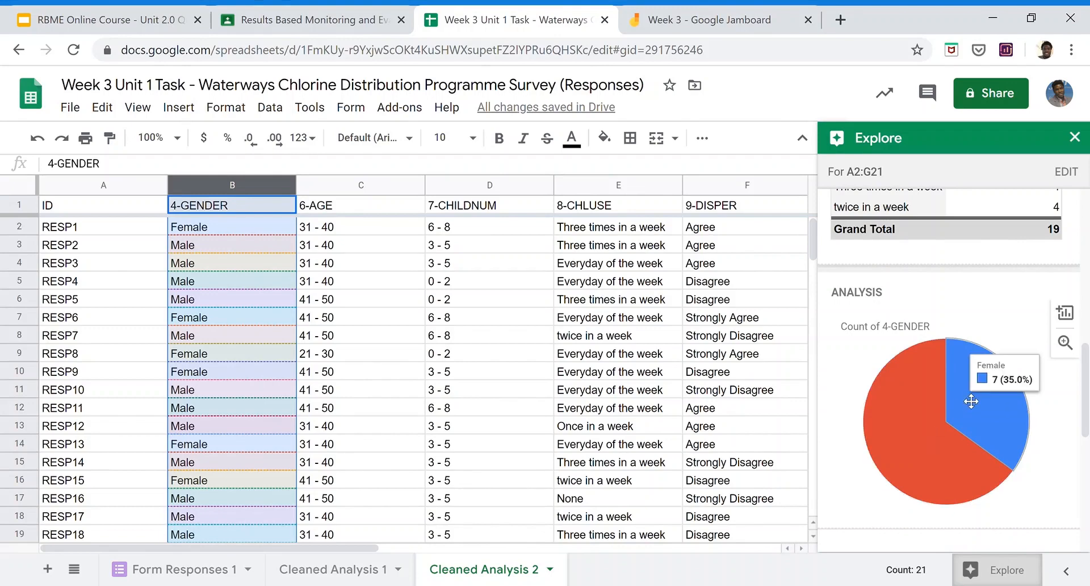
{"action": "mouse_move", "coordinate": [956, 406]}
{"action": "mouse_move", "coordinate": [930, 448]}
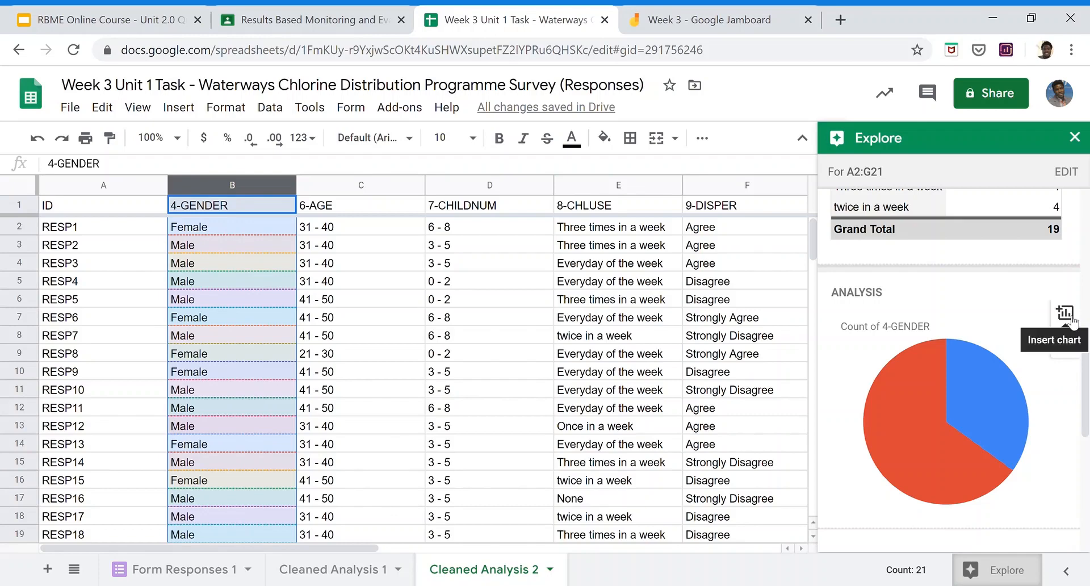
{"action": "left_click", "coordinate": [1071, 321]}
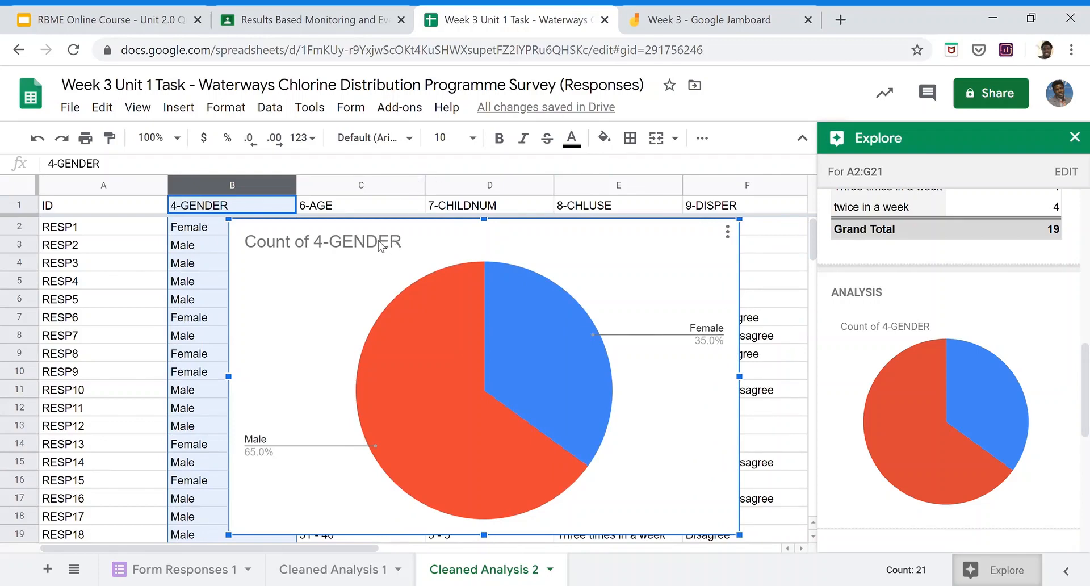
- Remove the title text from the gender pie chart
{"action": "double_click", "coordinate": [405, 250]}
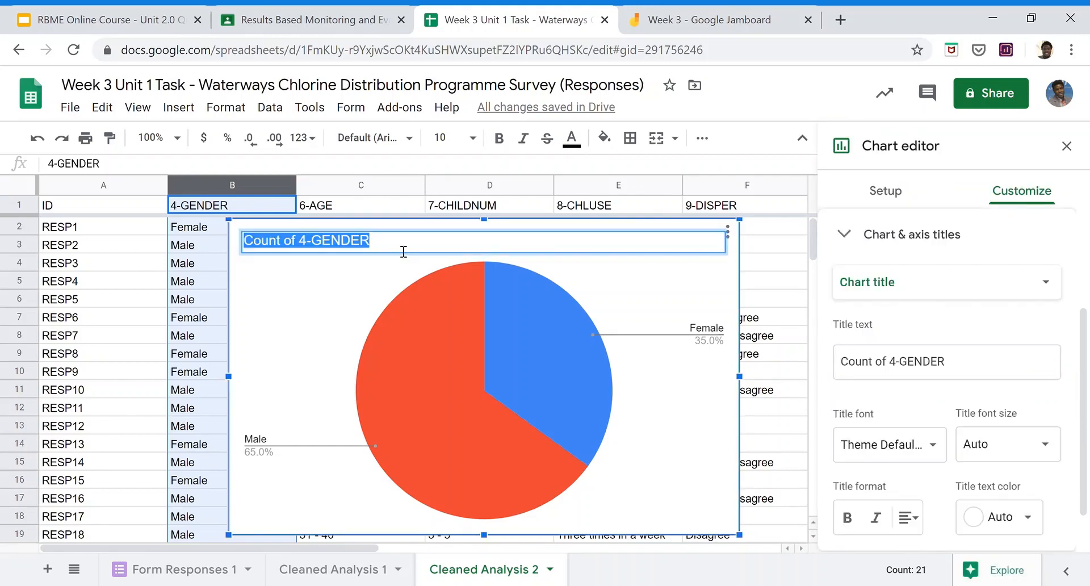
{"action": "left_click", "coordinate": [396, 230]}
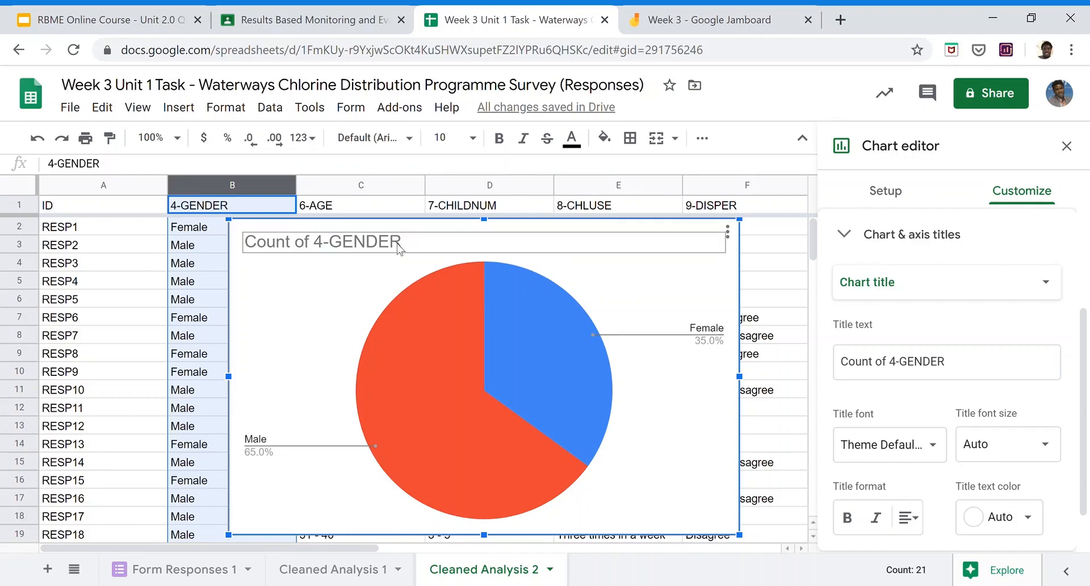
{"action": "double_click", "coordinate": [394, 253]}
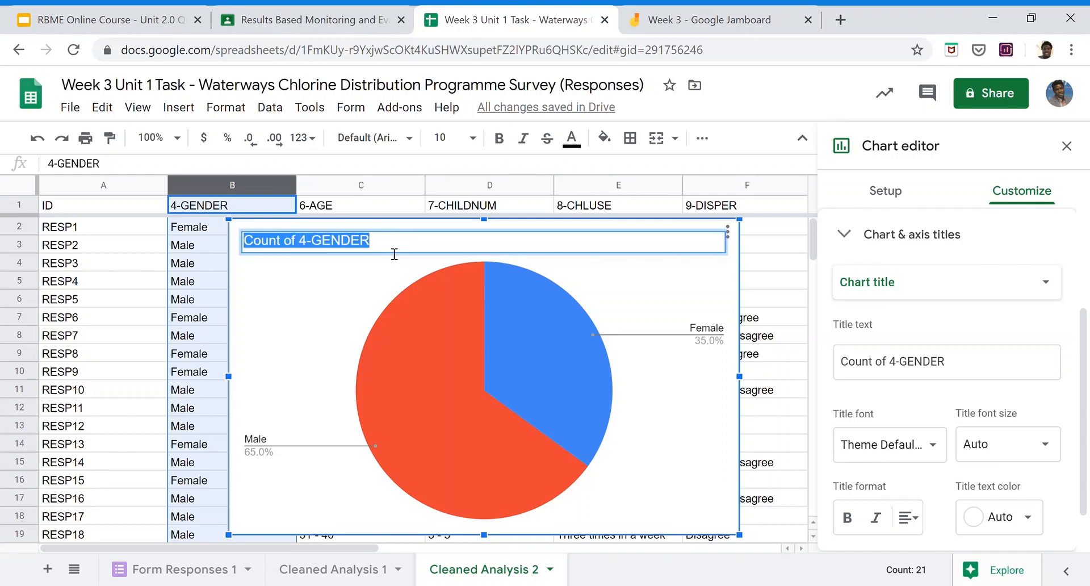
{"action": "key", "text": "BackSpace"}
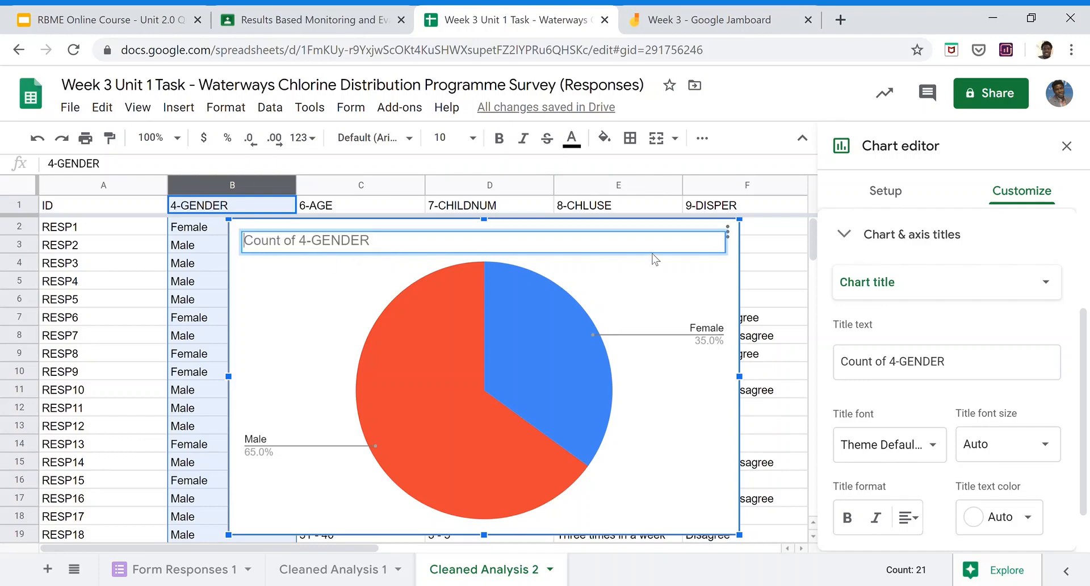
{"action": "left_click", "coordinate": [652, 254]}
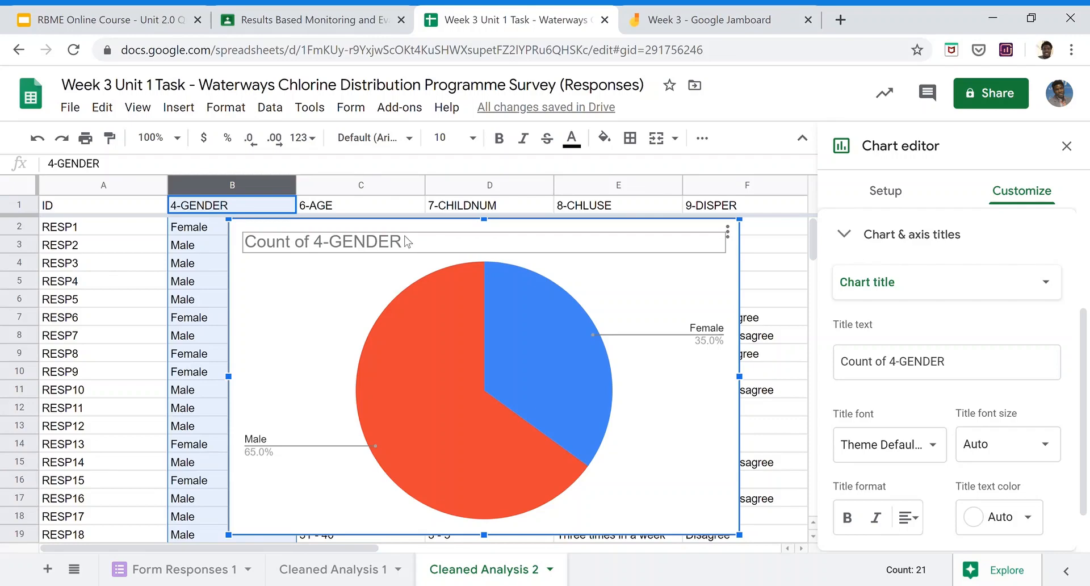
{"action": "double_click", "coordinate": [376, 253]}
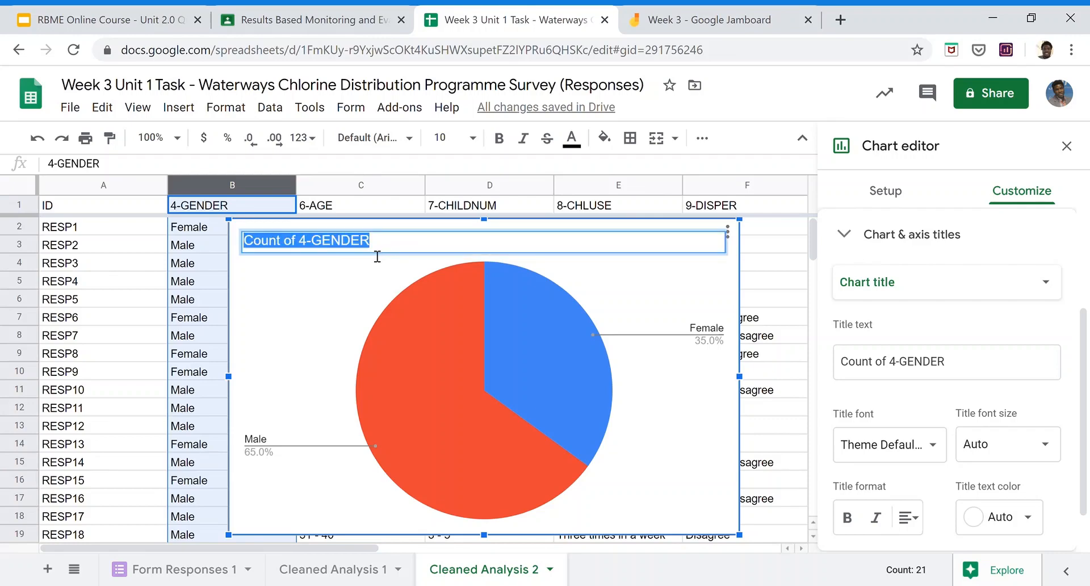
{"action": "left_click", "coordinate": [377, 256]}
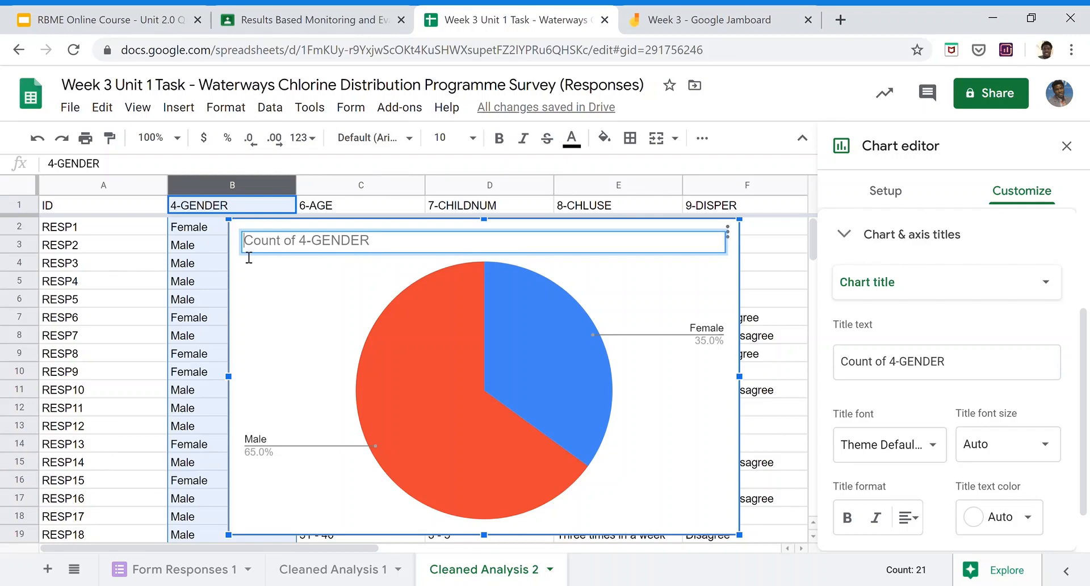
{"action": "key", "text": "BackSpace"}
{"action": "key", "text": "BackSpace"}
{"action": "key", "text": "BackSpace"}
{"action": "key", "text": "BackSpace"}
{"action": "key", "text": "BackSpace"}
{"action": "key", "text": "BackSpace"}
{"action": "key", "text": "BackSpace"}
{"action": "key", "text": "BackSpace"}
{"action": "key", "text": "BackSpace"}
{"action": "key", "text": "BackSpace"}
{"action": "key", "text": "BackSpace"}
{"action": "key", "text": "BackSpace"}
{"action": "key", "text": "BackSpace"}
{"action": "key", "text": "BackSpace"}
{"action": "key", "text": "BackSpace"}
{"action": "key", "text": "BackSpace"}
{"action": "key", "text": "BackSpace"}
{"action": "left_click", "coordinate": [353, 291]}
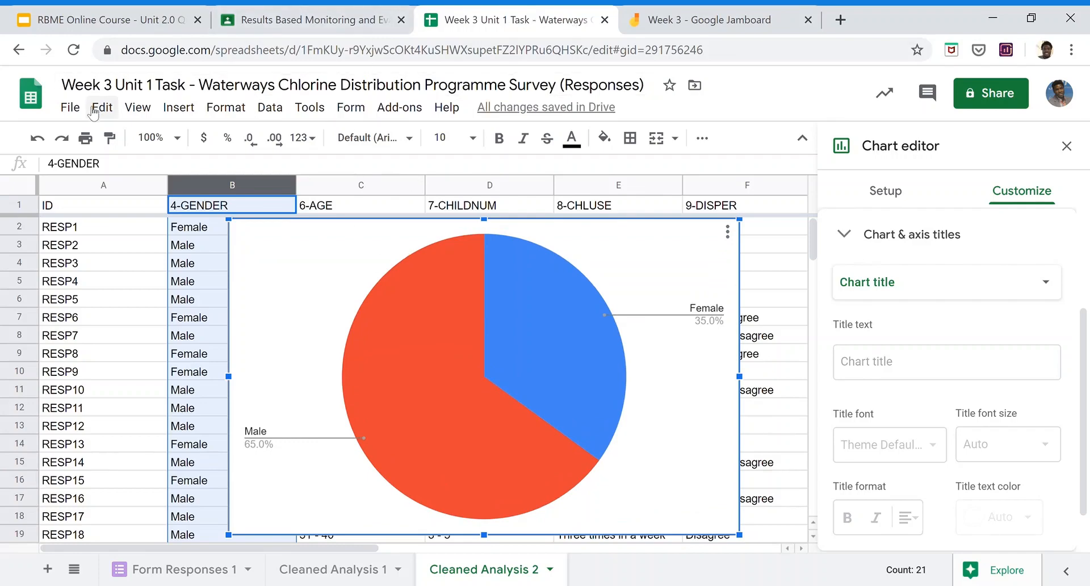
- Create a new Google Slides presentation from the spreadsheet
{"action": "left_click", "coordinate": [74, 109]}
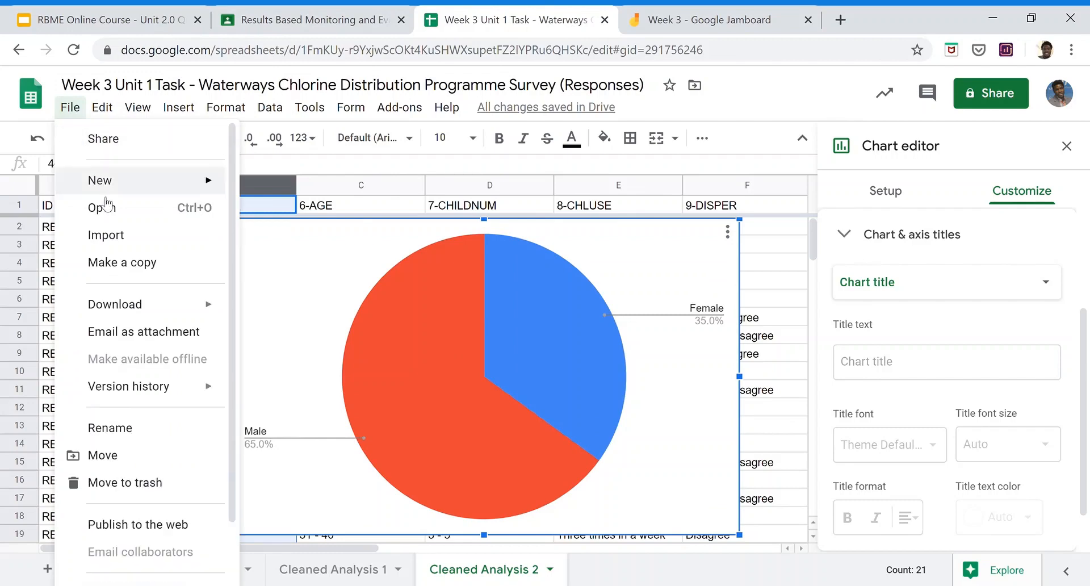
{"action": "mouse_move", "coordinate": [128, 179]}
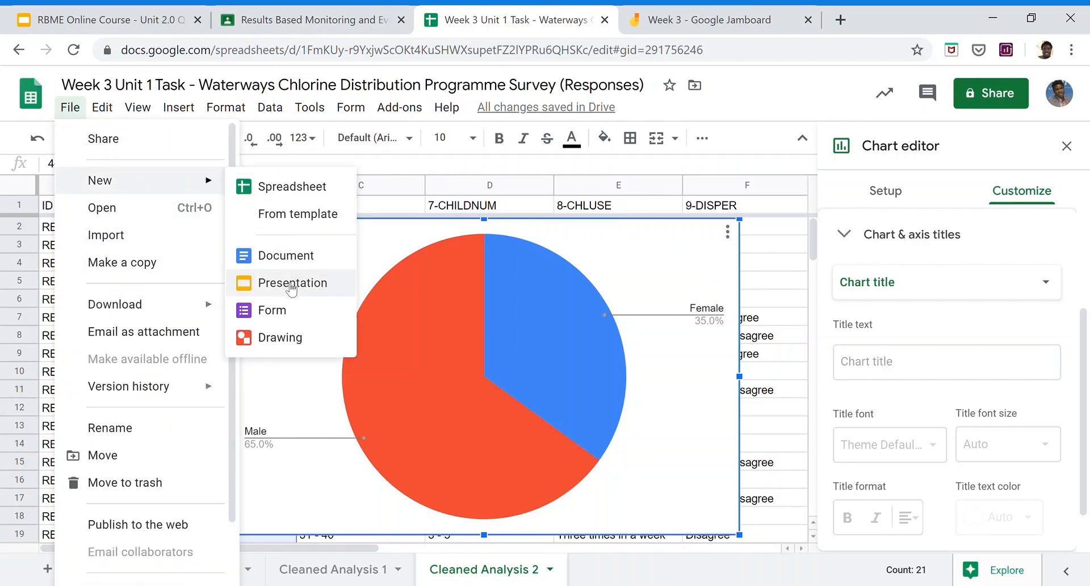
{"action": "left_click", "coordinate": [292, 284]}
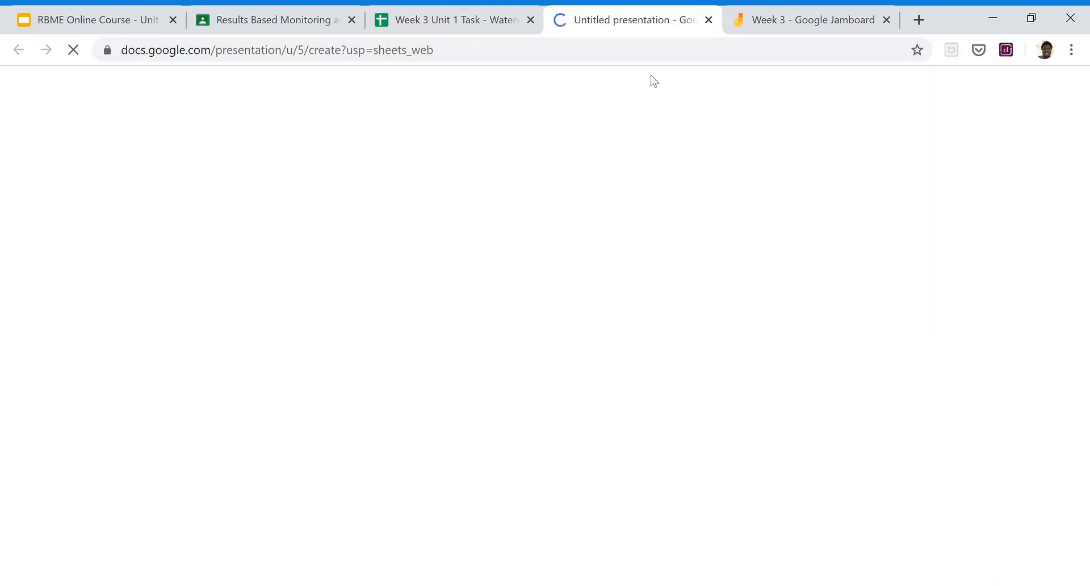
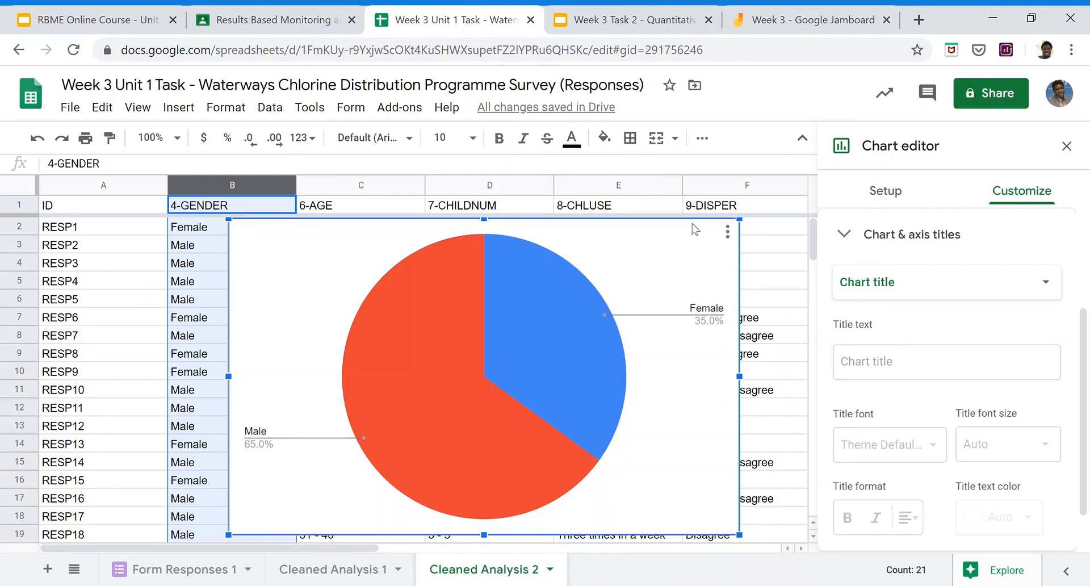
- Delete the gender pie chart from the sheet, and look over the pivot table suggested in Explore before closing Explore
{"action": "key", "text": "Delete"}
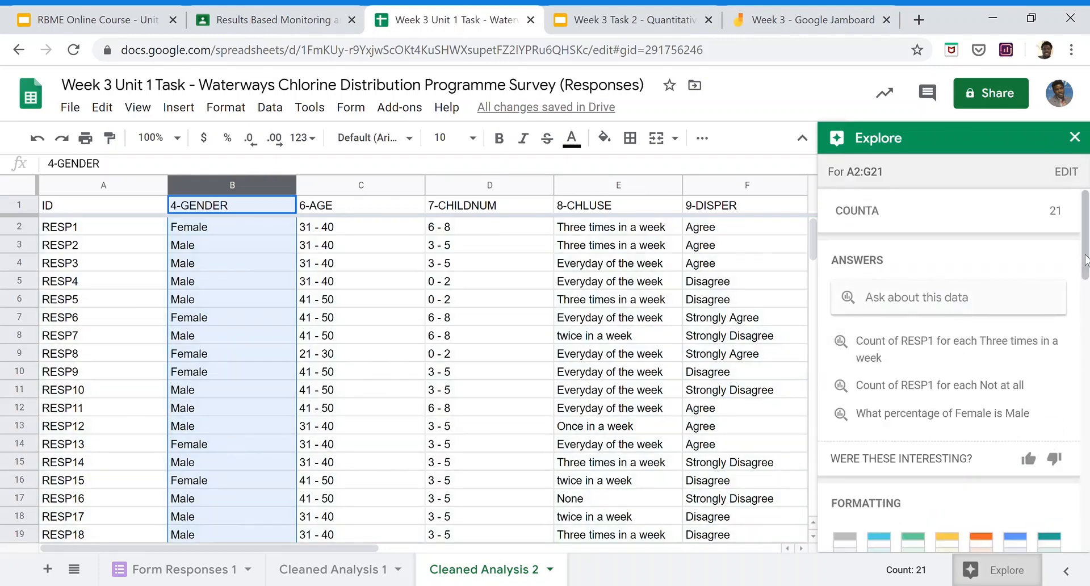
{"action": "left_click_drag", "start_coordinate": [1085, 264], "coordinate": [1085, 366]}
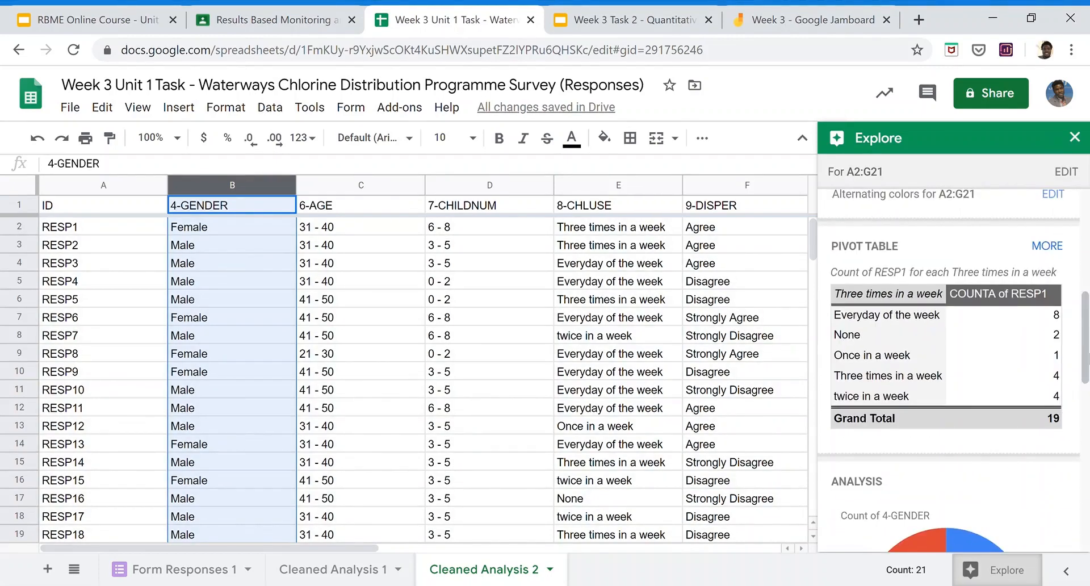
{"action": "mouse_move", "coordinate": [950, 342]}
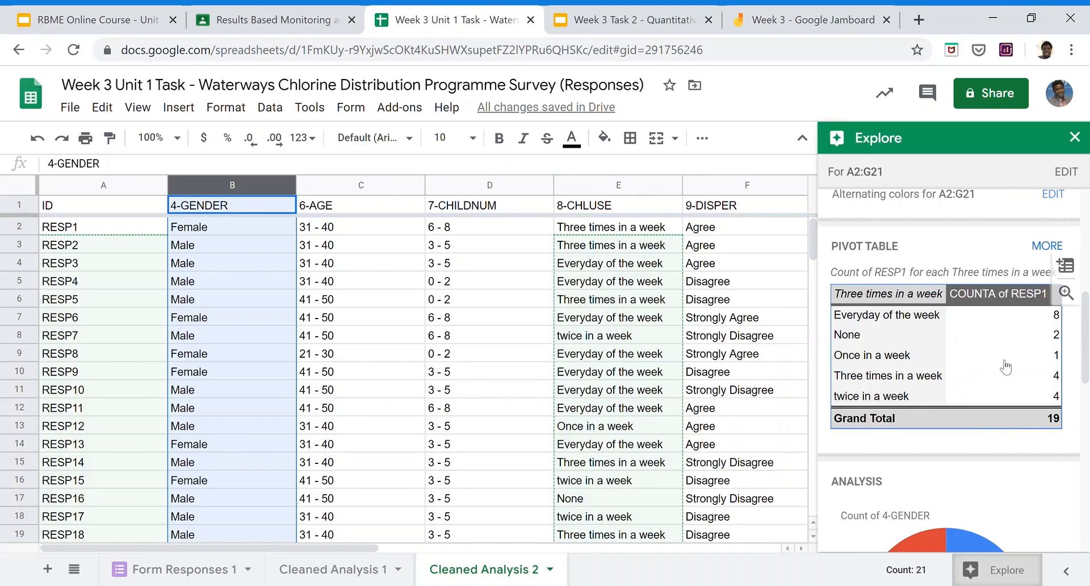
{"action": "left_click_drag", "start_coordinate": [1083, 374], "coordinate": [1084, 353]}
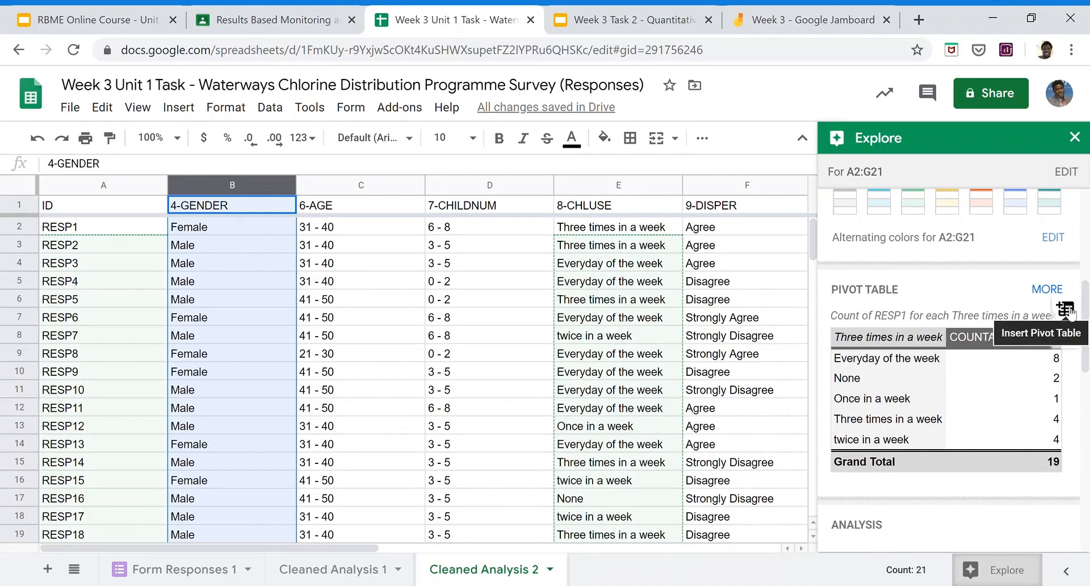
{"action": "left_click_drag", "start_coordinate": [1084, 330], "coordinate": [1085, 205]}
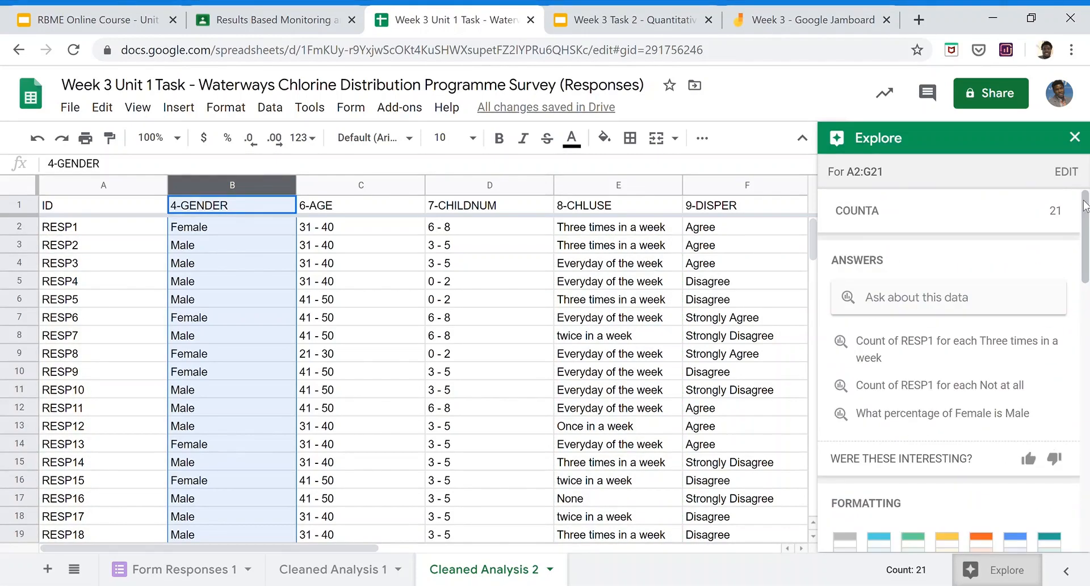
{"action": "left_click", "coordinate": [1075, 137]}
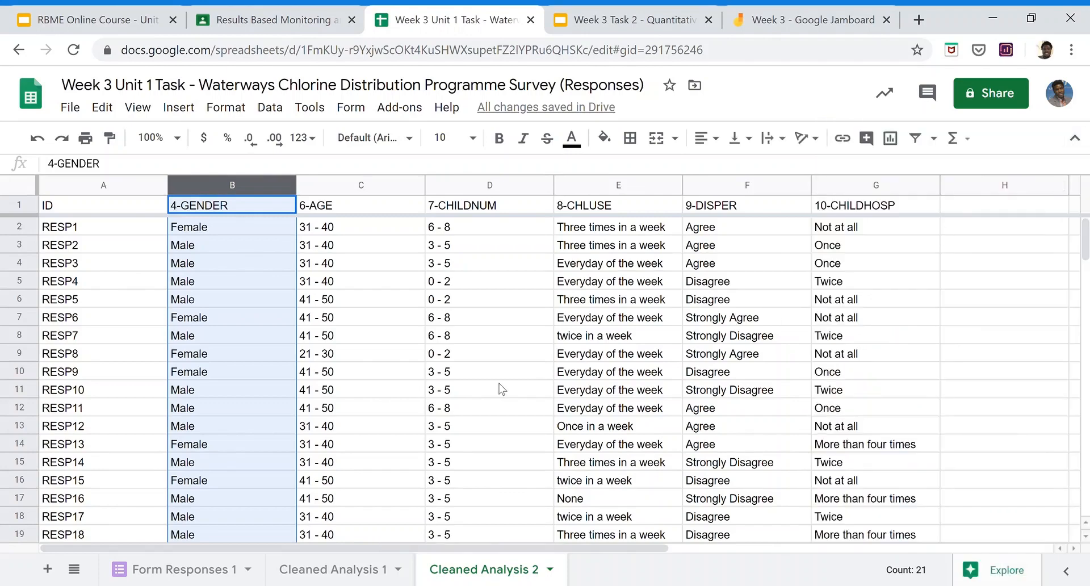
{"action": "left_click", "coordinate": [501, 389]}
{"action": "left_click", "coordinate": [402, 322]}
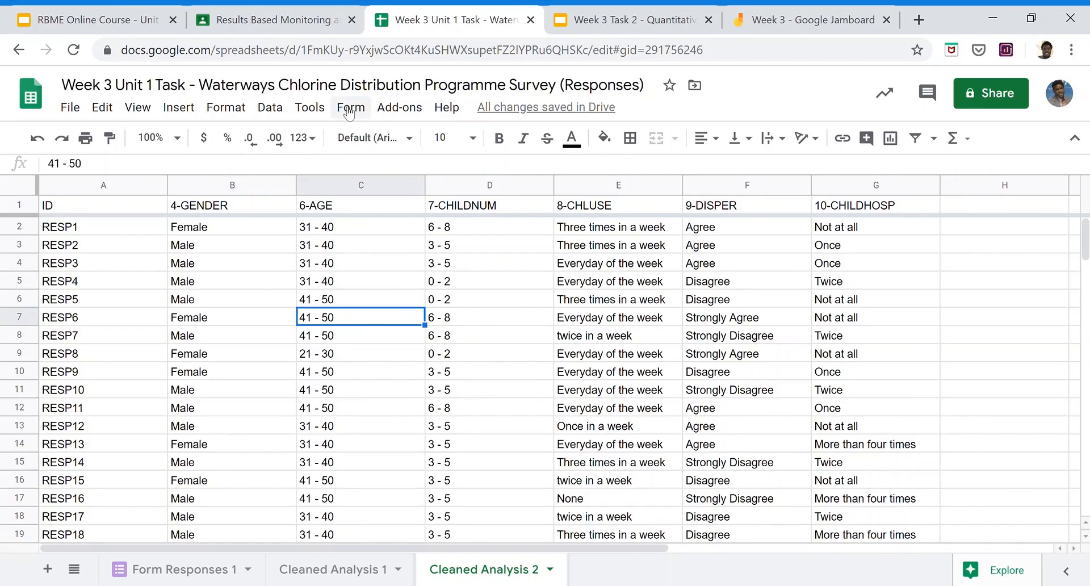
{"action": "left_click", "coordinate": [311, 109]}
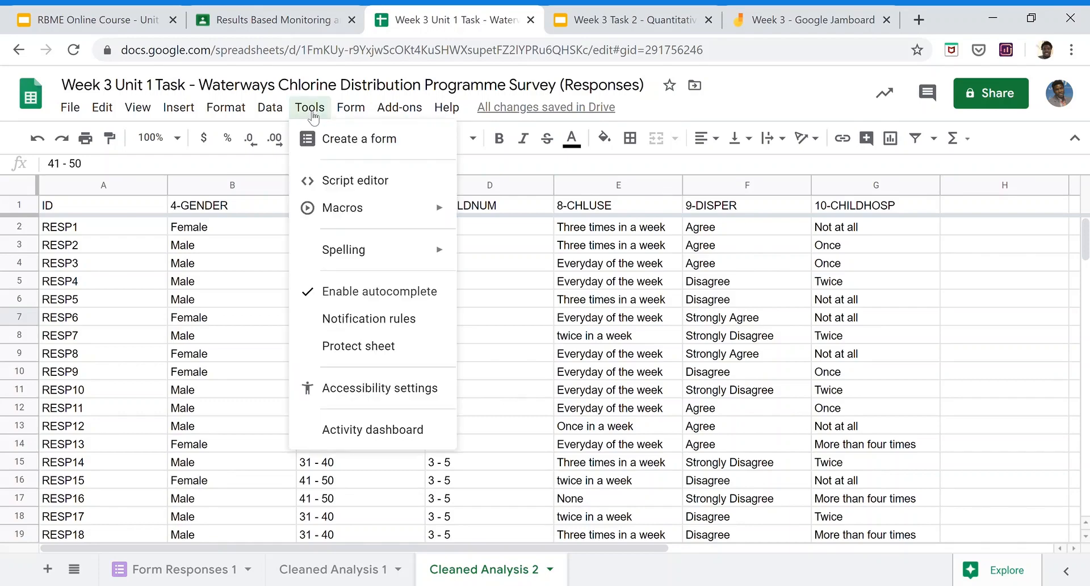
- Create a pivot table in a new sheet from the full Cleaned Analysis 2 data range A1:G21
{"action": "mouse_move", "coordinate": [413, 113]}
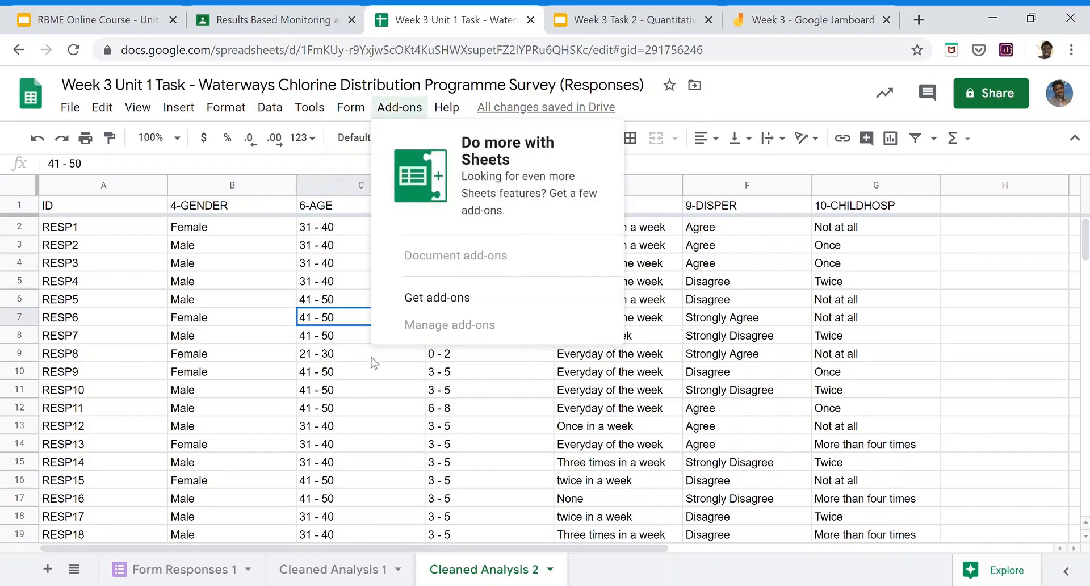
{"action": "left_click", "coordinate": [374, 363]}
{"action": "left_click", "coordinate": [257, 324]}
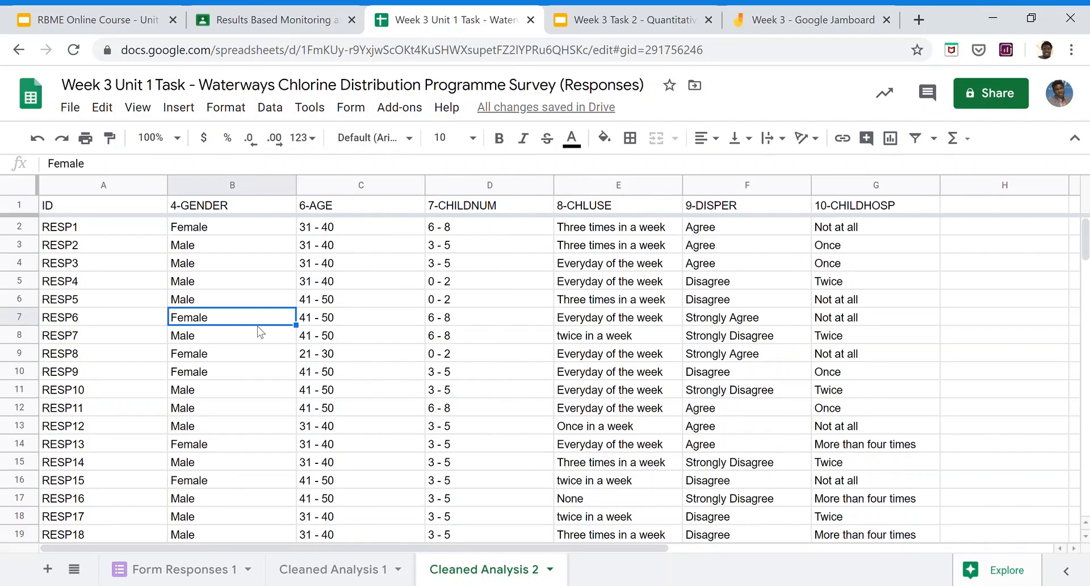
{"action": "key", "text": "ctrl+a"}
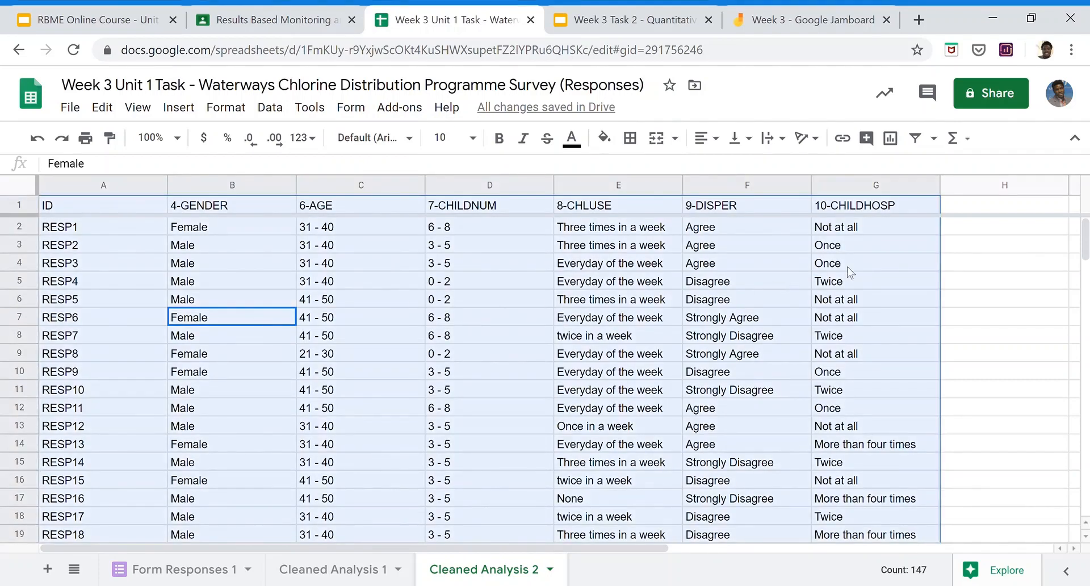
{"action": "left_click_drag", "start_coordinate": [1084, 251], "coordinate": [1084, 256]}
{"action": "left_click", "coordinate": [287, 111]}
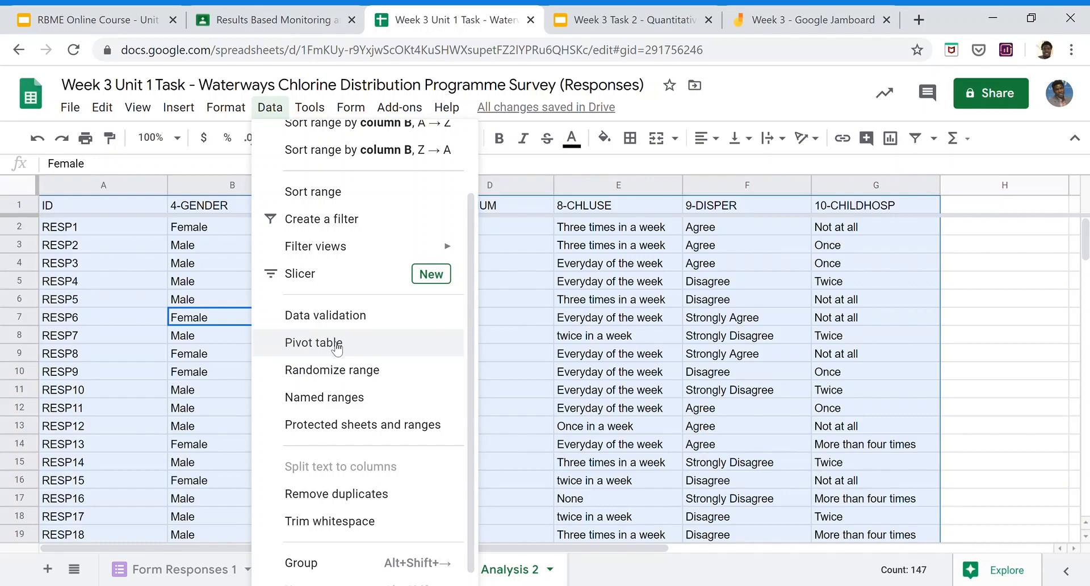
{"action": "left_click", "coordinate": [337, 344]}
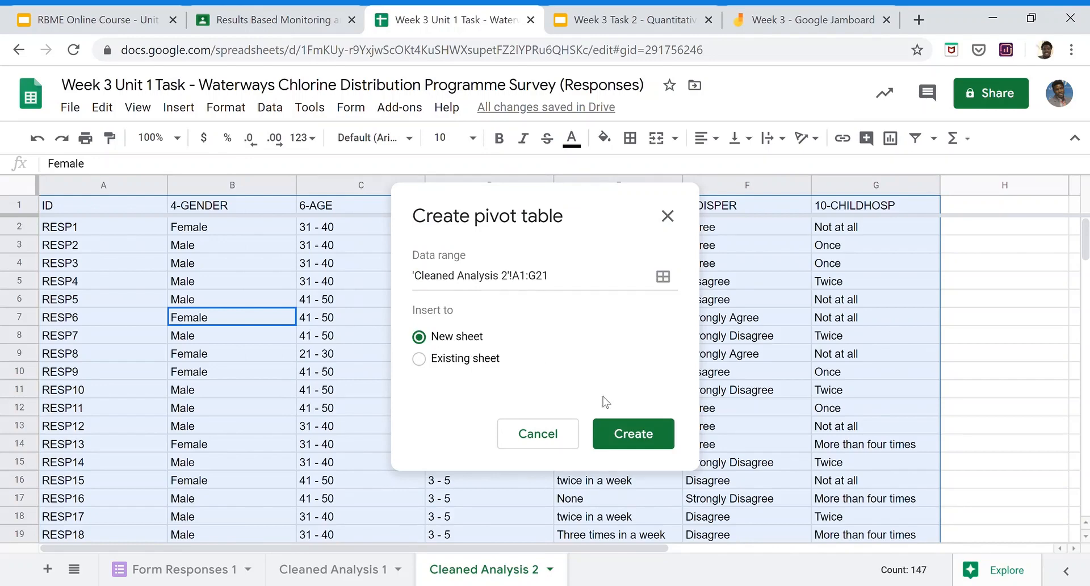
{"action": "left_click", "coordinate": [627, 438]}
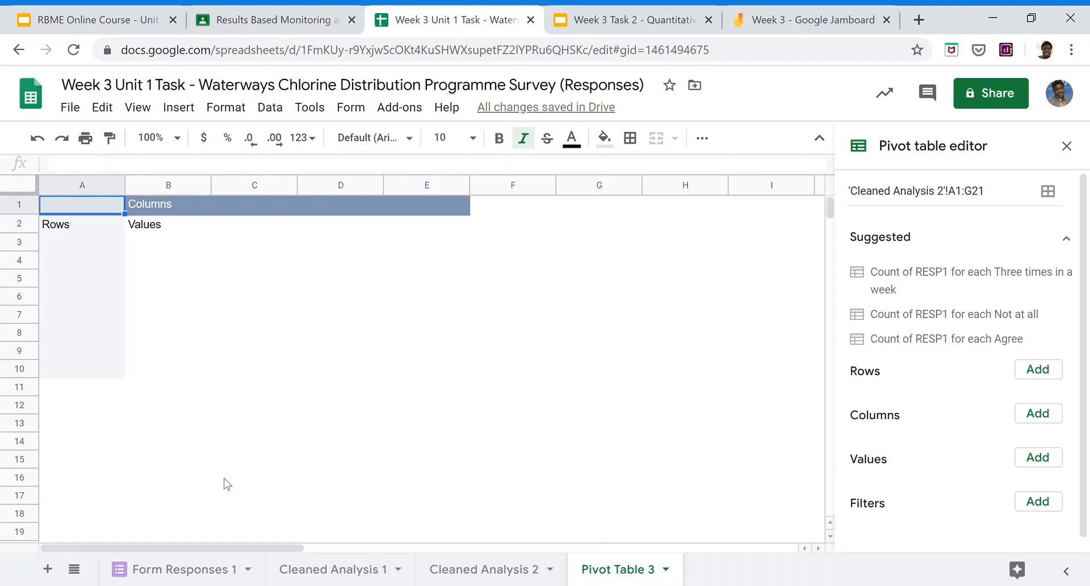
- Add a blank sheet and enter the row labels Female in A2 and Male in A3
{"action": "left_click", "coordinate": [48, 569]}
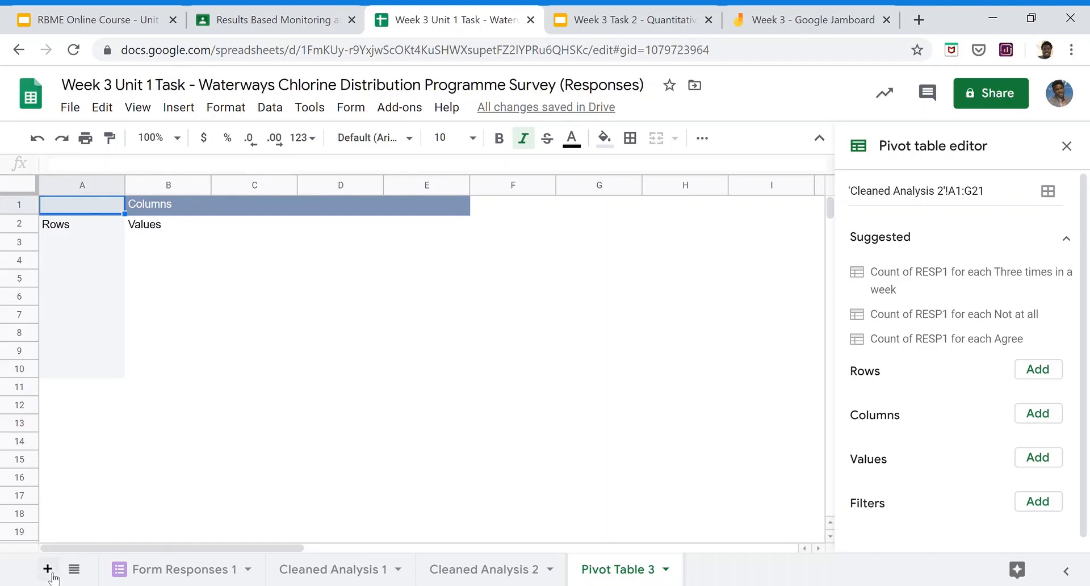
{"action": "left_click", "coordinate": [110, 233]}
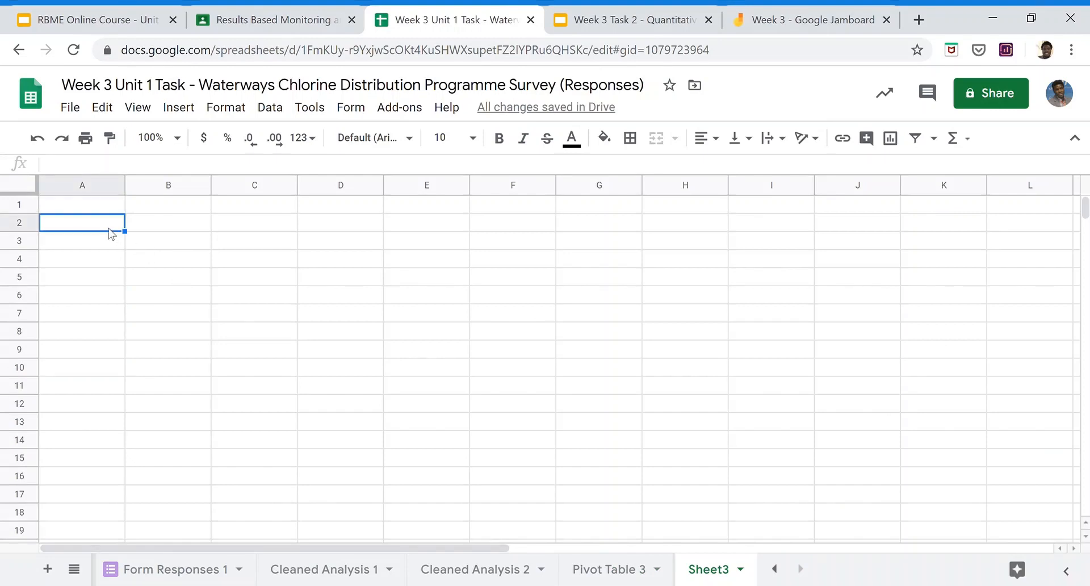
{"action": "type", "text": "Female"}
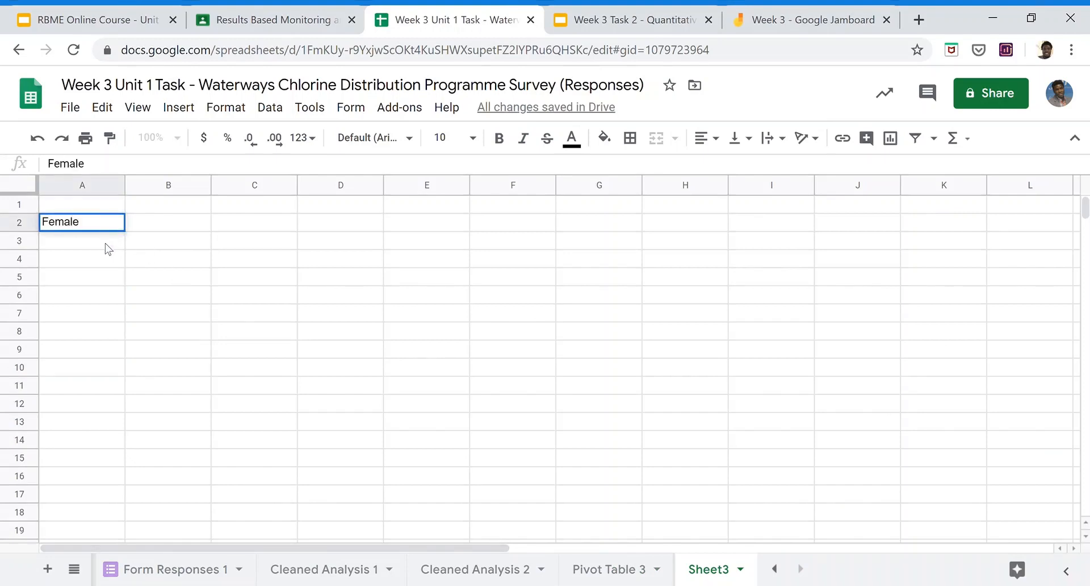
{"action": "left_click", "coordinate": [105, 245]}
{"action": "type", "text": "Male"}
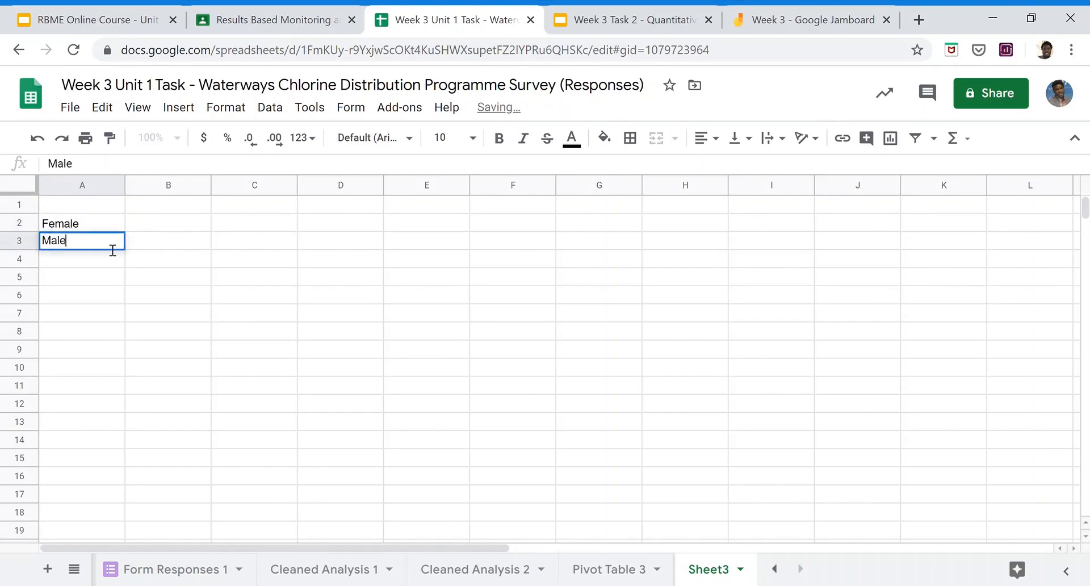
{"action": "left_click", "coordinate": [182, 209]}
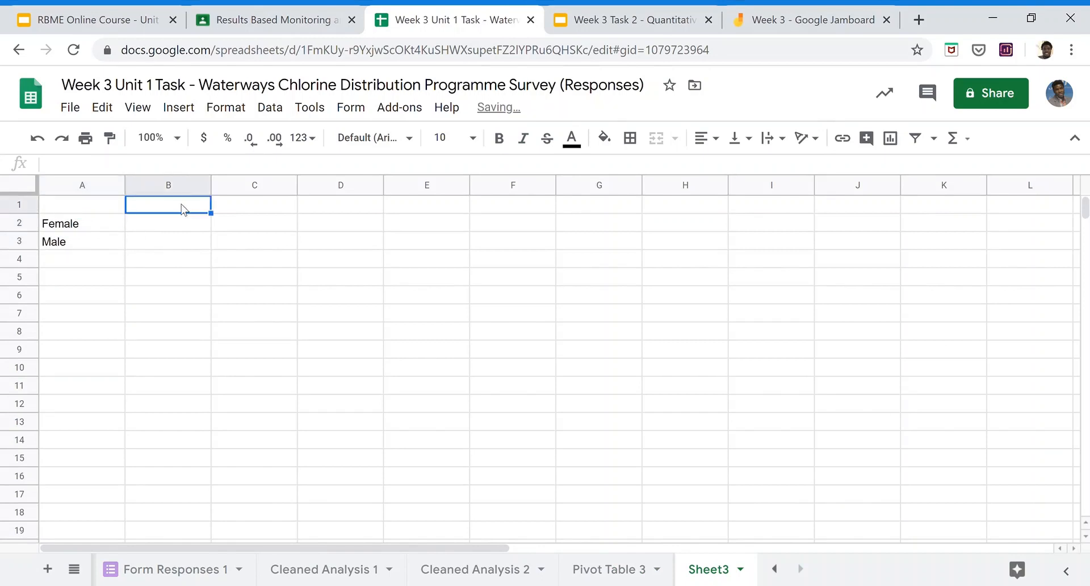
{"action": "type", "text": "chl"}
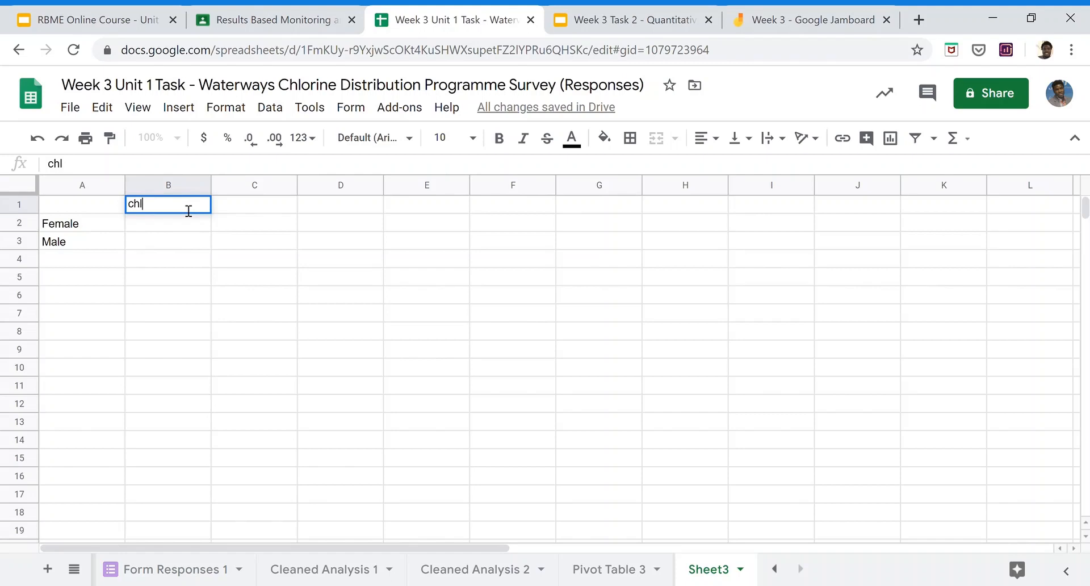
{"action": "left_click", "coordinate": [244, 209]}
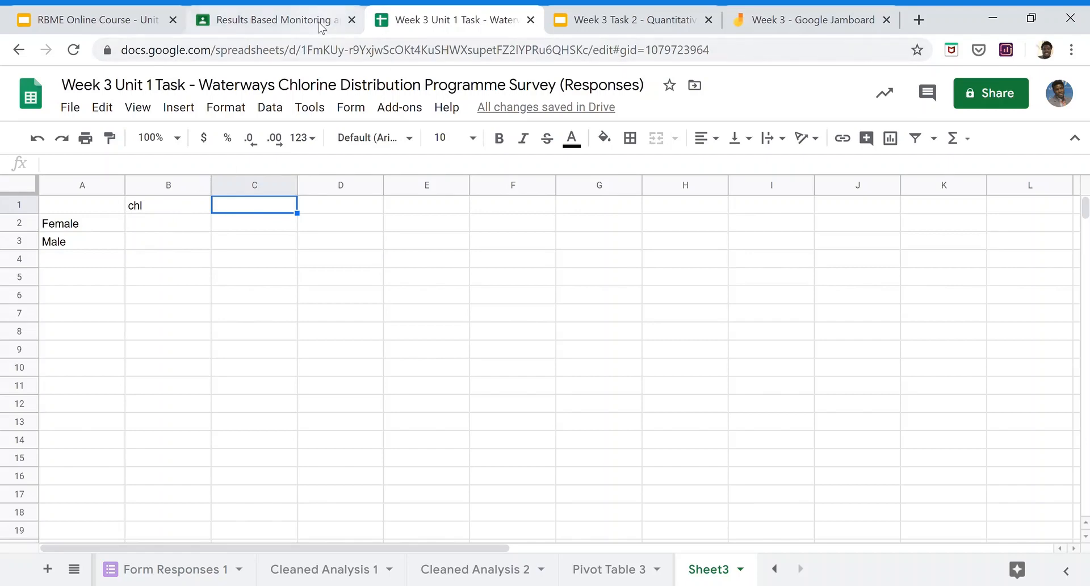
{"action": "left_click", "coordinate": [270, 20]}
{"action": "left_click", "coordinate": [423, 26]}
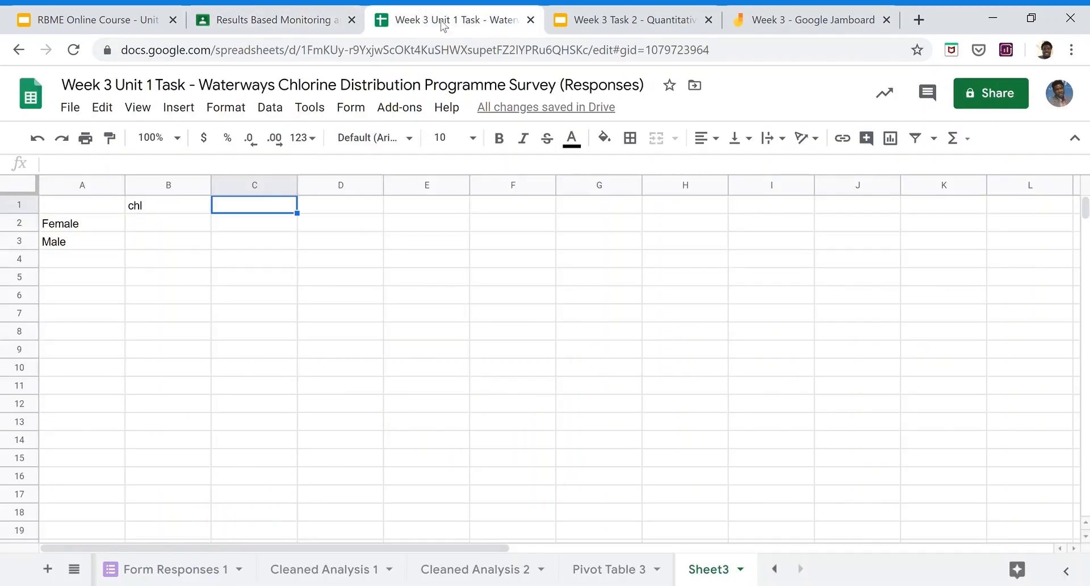
- Check the variable names in Cleaned Analysis 2 and enter the headings CHLUSE in B1 and DISPER in C1 of Sheet3
{"action": "left_click", "coordinate": [494, 571]}
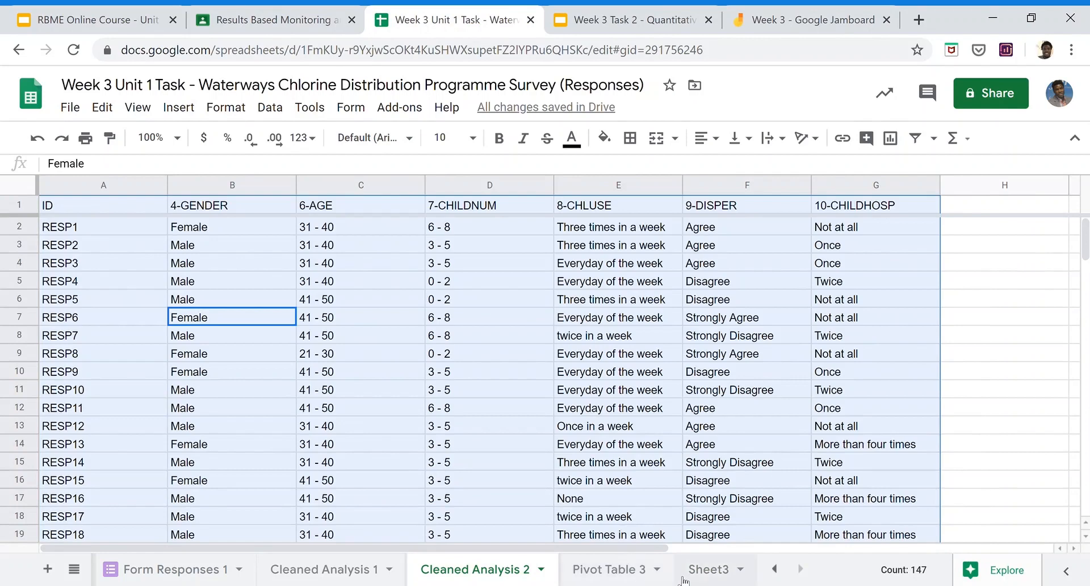
{"action": "left_click", "coordinate": [722, 575]}
{"action": "left_click", "coordinate": [172, 209]}
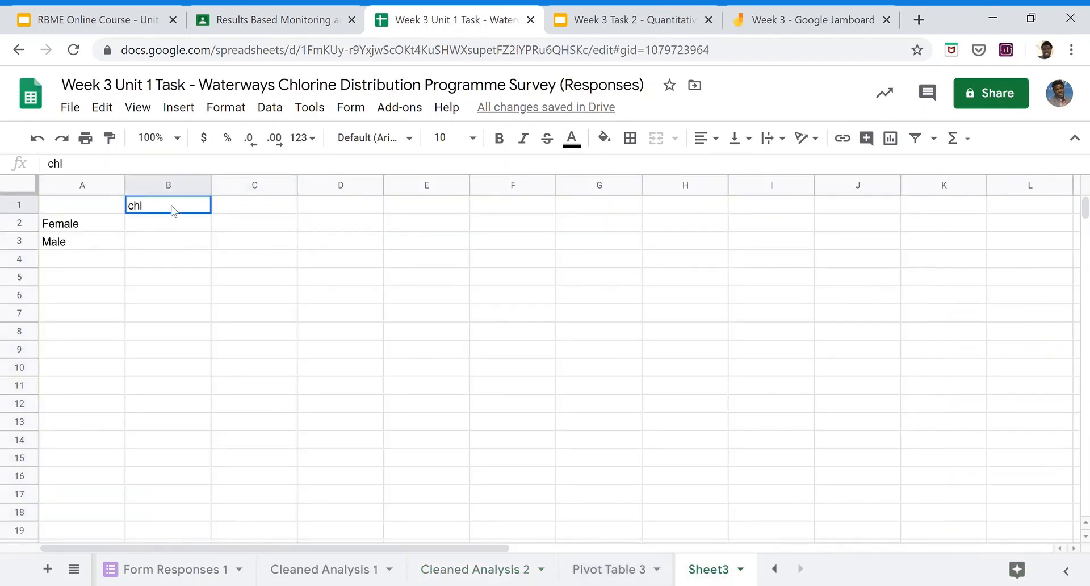
{"action": "type", "text": "CHLU"}
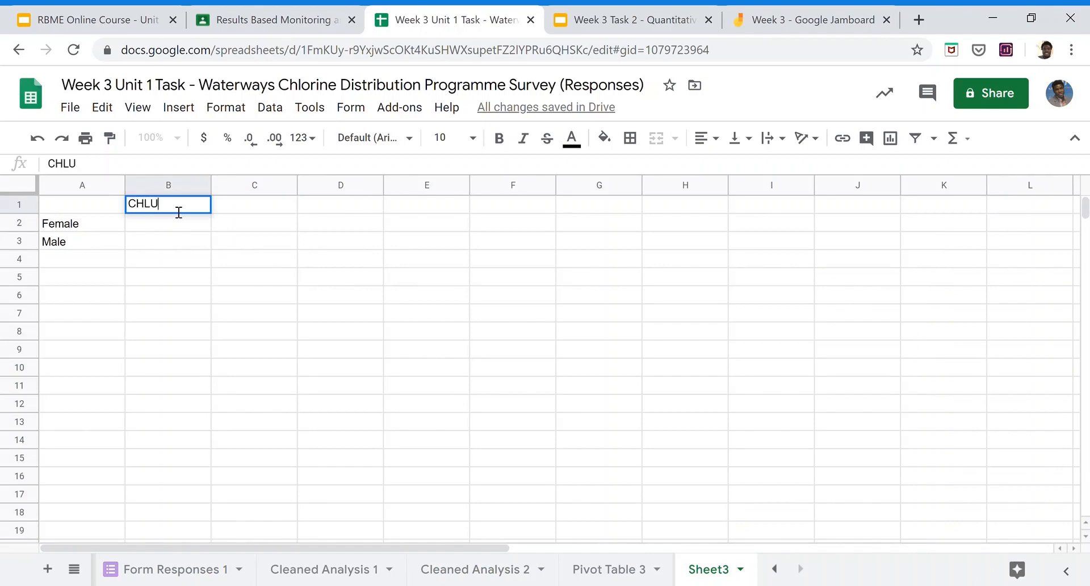
{"action": "type", "text": "SE"}
{"action": "left_click", "coordinate": [241, 213]}
{"action": "type", "text": "DISPER"}
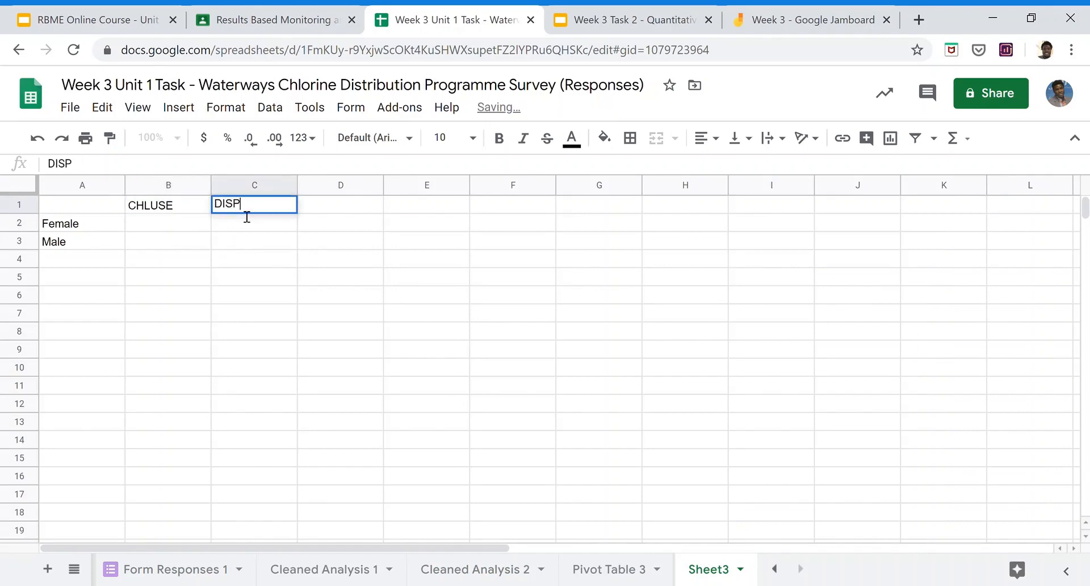
- Look up the remaining variable name in Cleaned Analysis 2 and enter the heading CHILDHOSP in D1 of Sheet3
{"action": "left_click", "coordinate": [334, 205]}
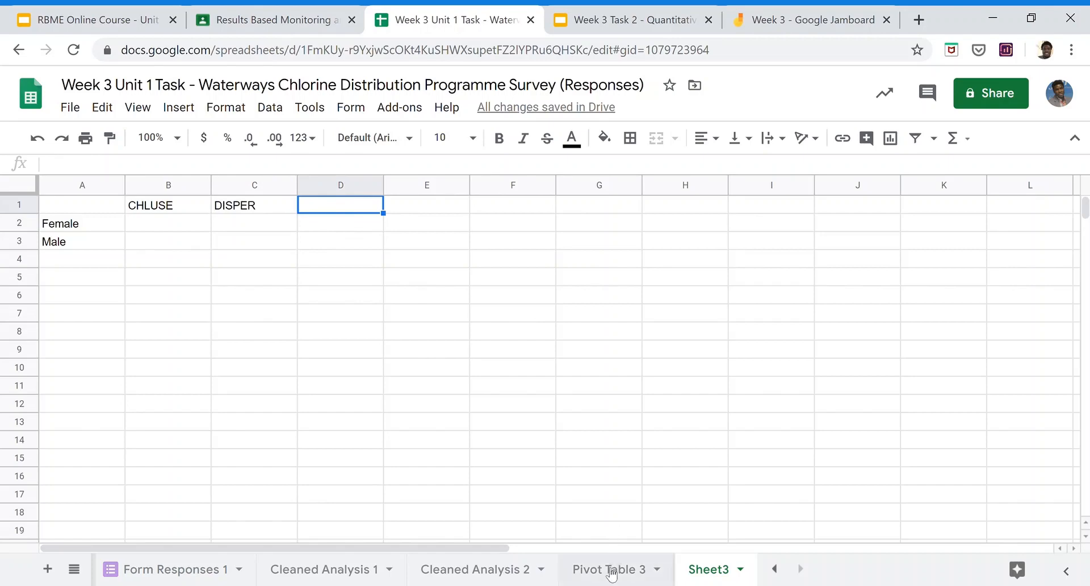
{"action": "left_click", "coordinate": [507, 570]}
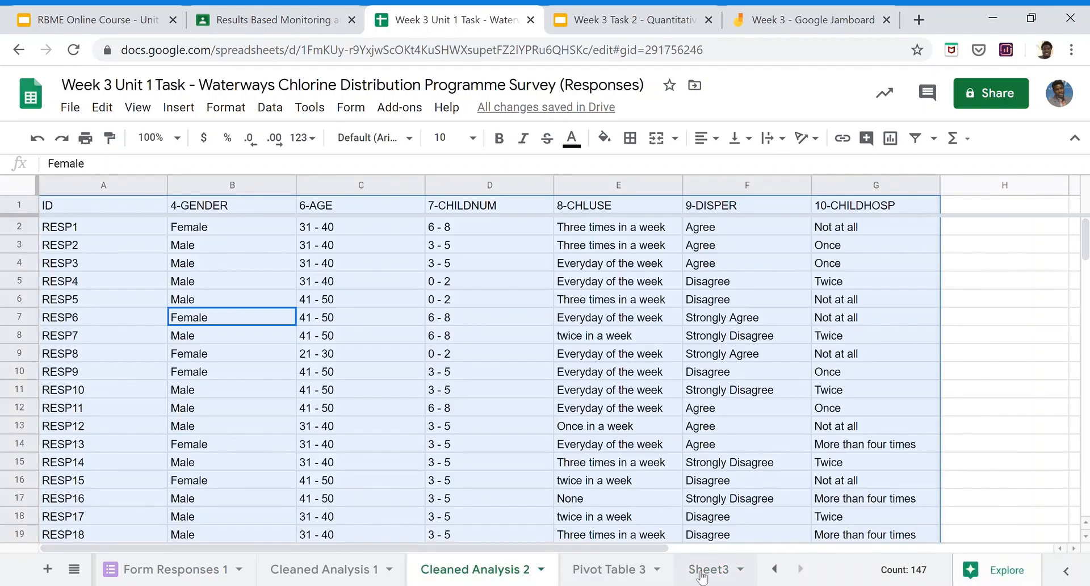
{"action": "left_click", "coordinate": [616, 570]}
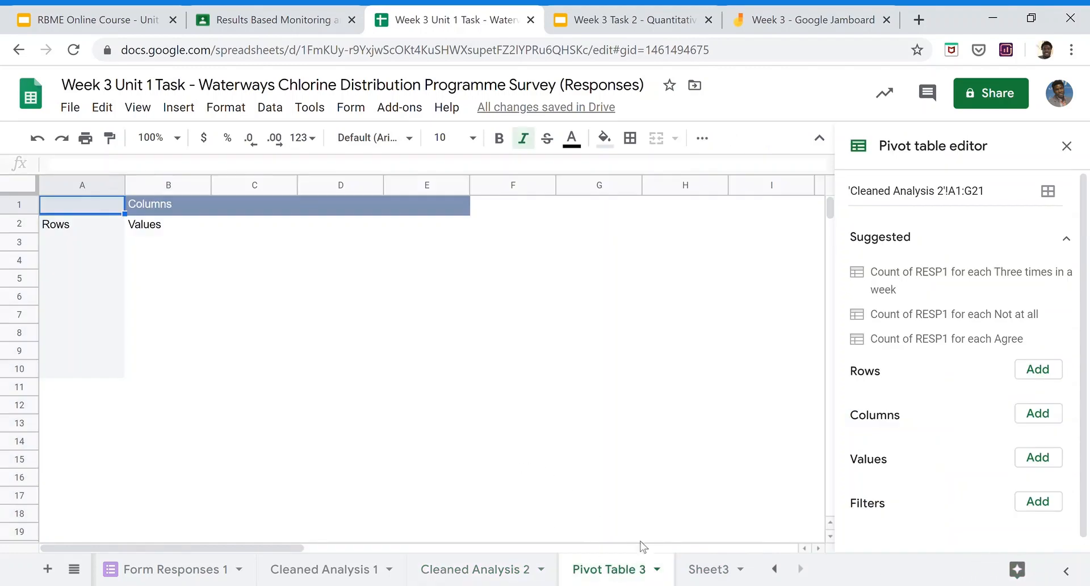
{"action": "left_click", "coordinate": [708, 570]}
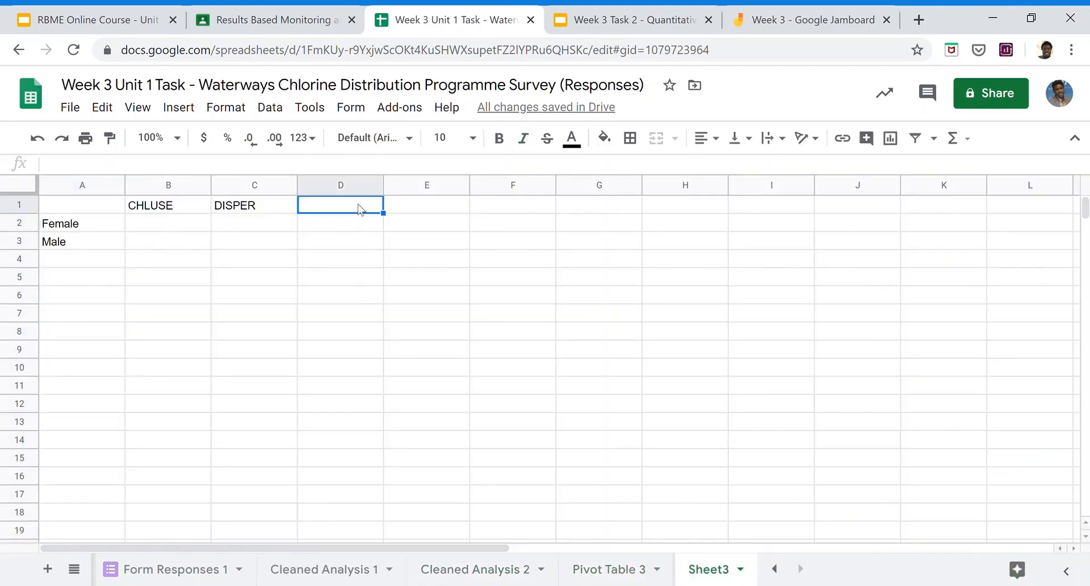
{"action": "type", "text": "CHILD"}
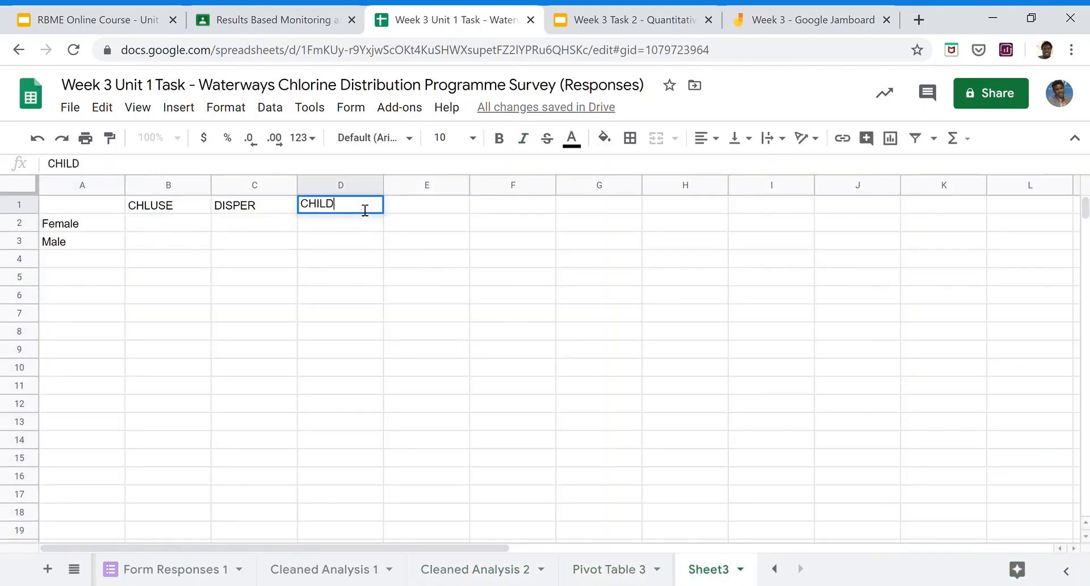
{"action": "type", "text": "HOSP"}
{"action": "key", "text": "Return"}
{"action": "left_click", "coordinate": [264, 228]}
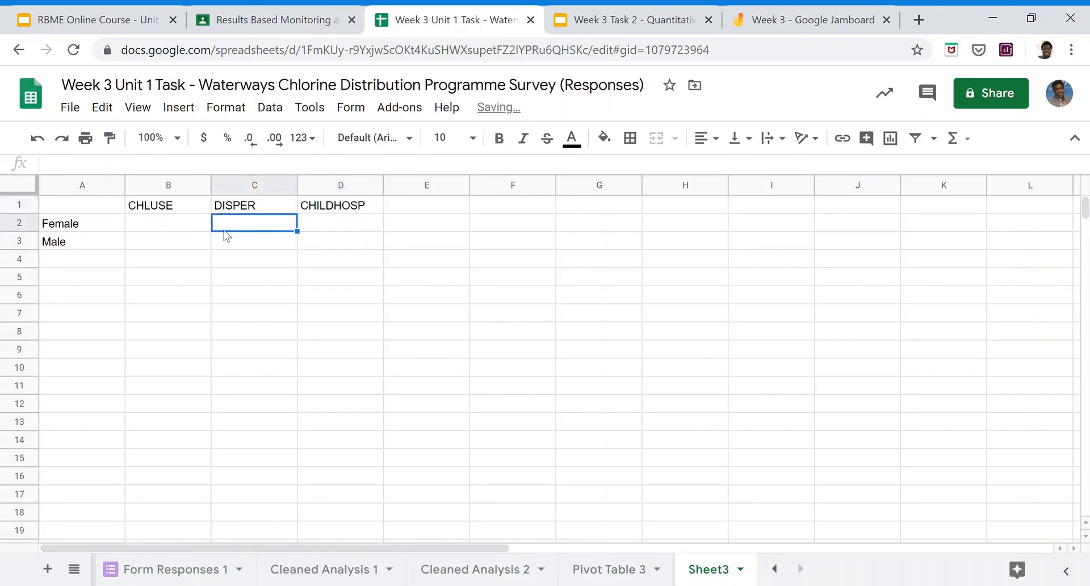
{"action": "left_click", "coordinate": [106, 227]}
{"action": "left_click", "coordinate": [106, 243]}
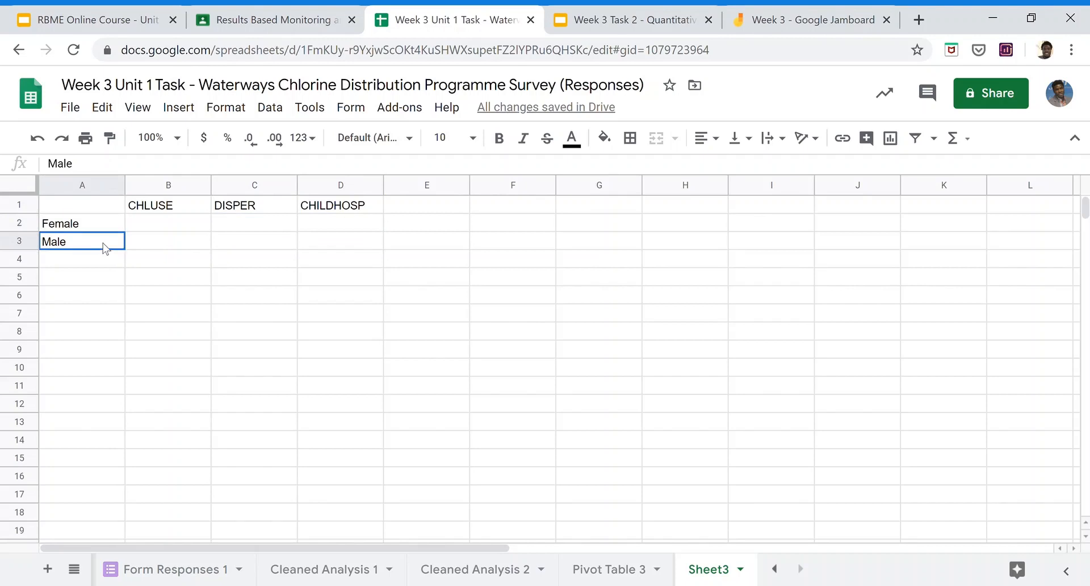
{"action": "left_click", "coordinate": [164, 227]}
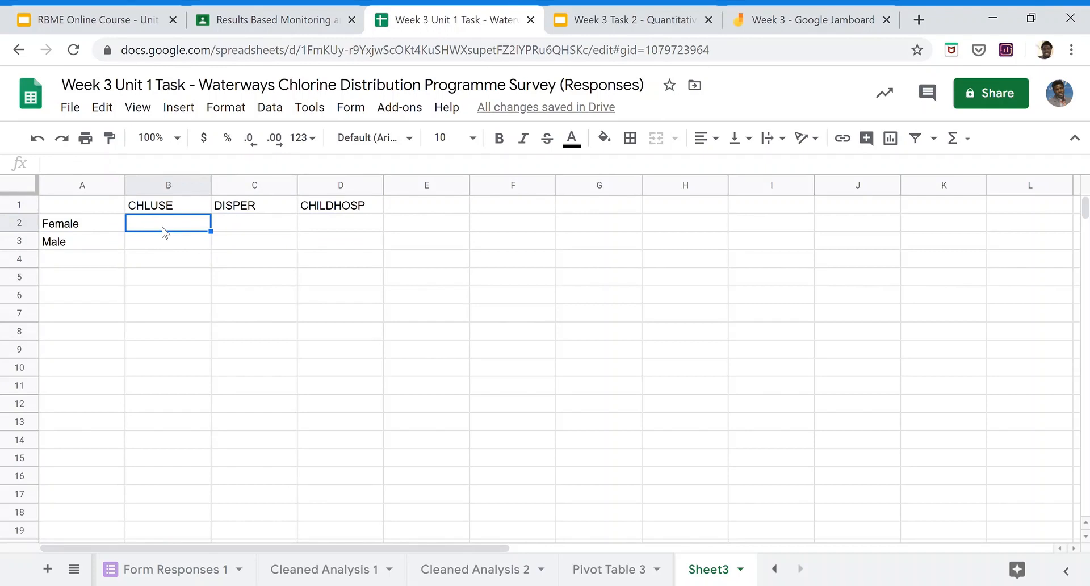
{"action": "left_click", "coordinate": [163, 250]}
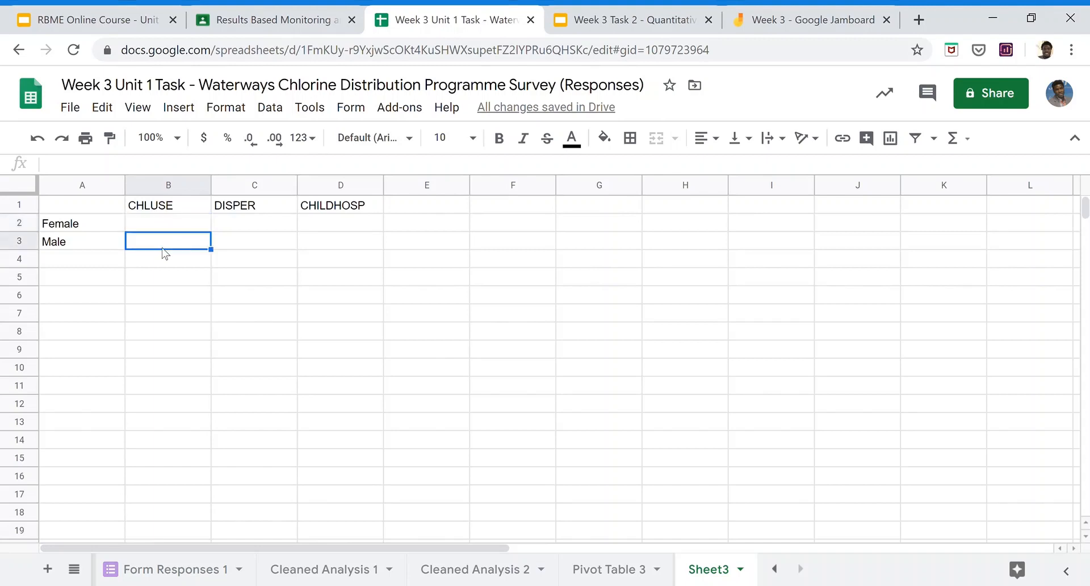
{"action": "left_click", "coordinate": [185, 227]}
{"action": "left_click", "coordinate": [236, 224]}
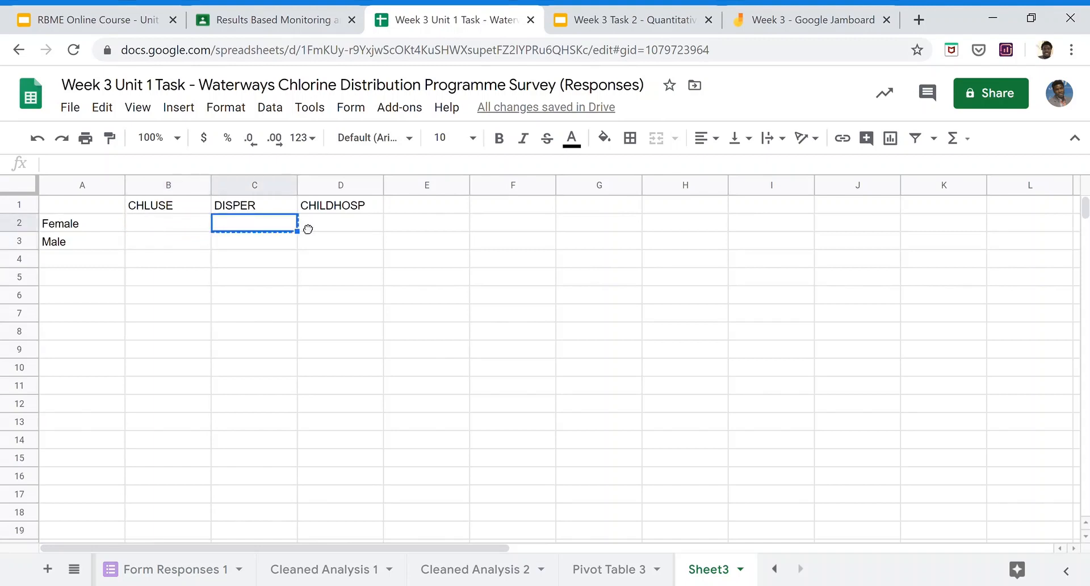
{"action": "left_click", "coordinate": [326, 226]}
{"action": "left_click", "coordinate": [364, 240]}
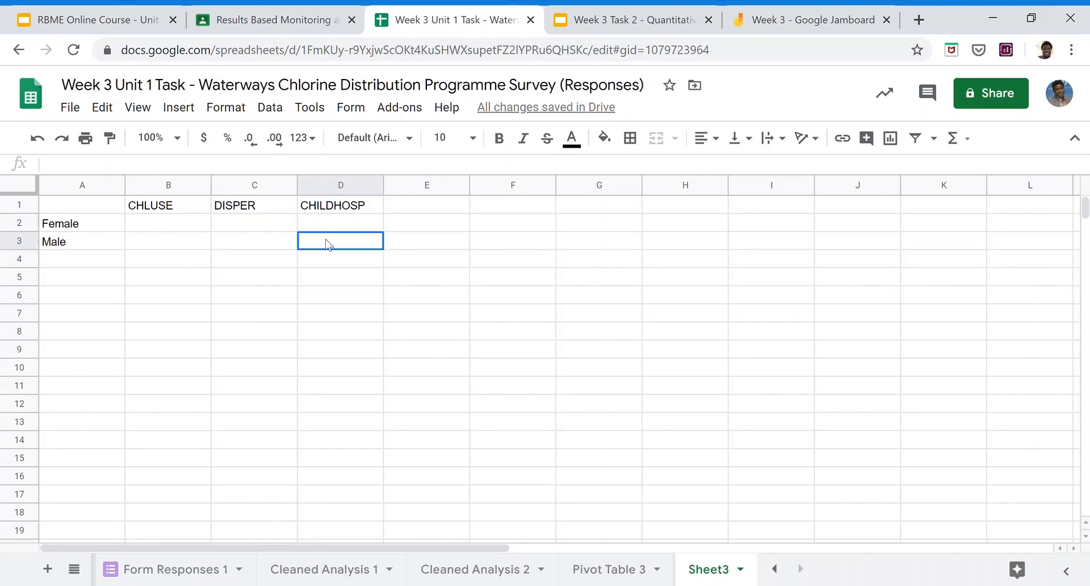
{"action": "left_click", "coordinate": [268, 245]}
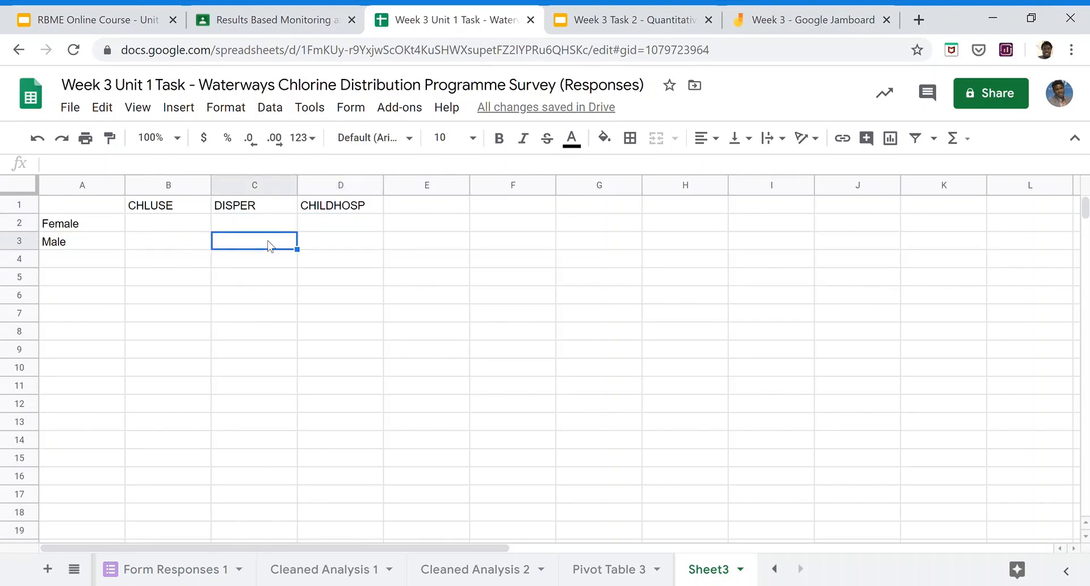
{"action": "left_click", "coordinate": [270, 223]}
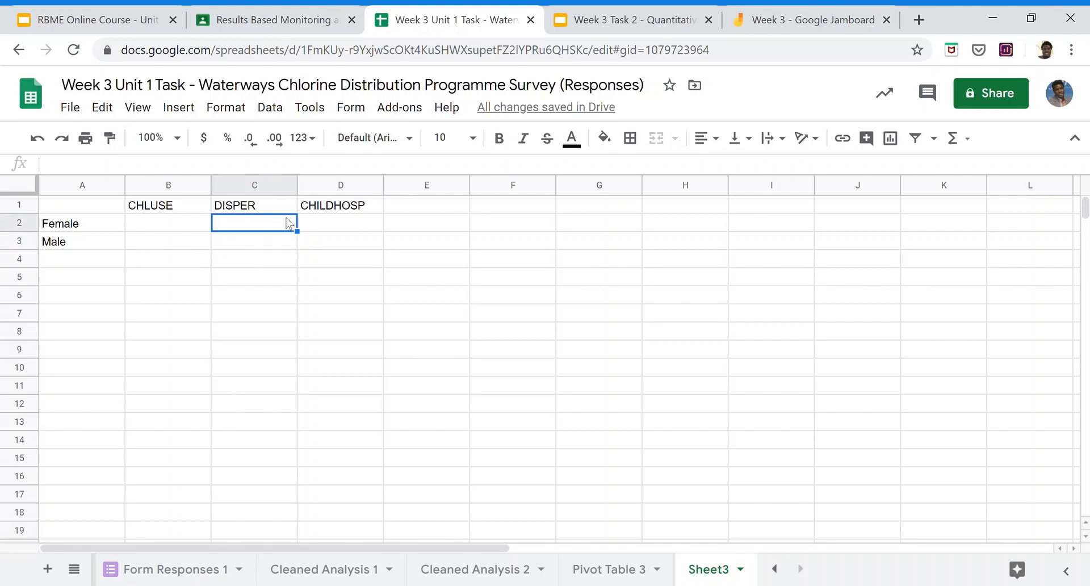
{"action": "left_click", "coordinate": [321, 223]}
{"action": "left_click", "coordinate": [324, 241]}
{"action": "left_click", "coordinate": [276, 245]}
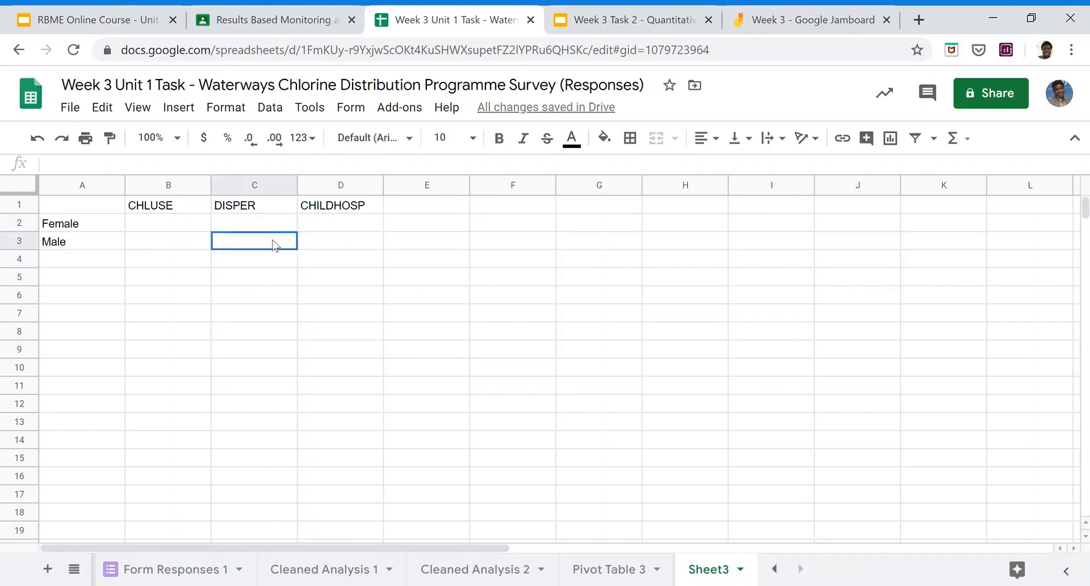
{"action": "left_click", "coordinate": [288, 224]}
{"action": "left_click", "coordinate": [305, 224]}
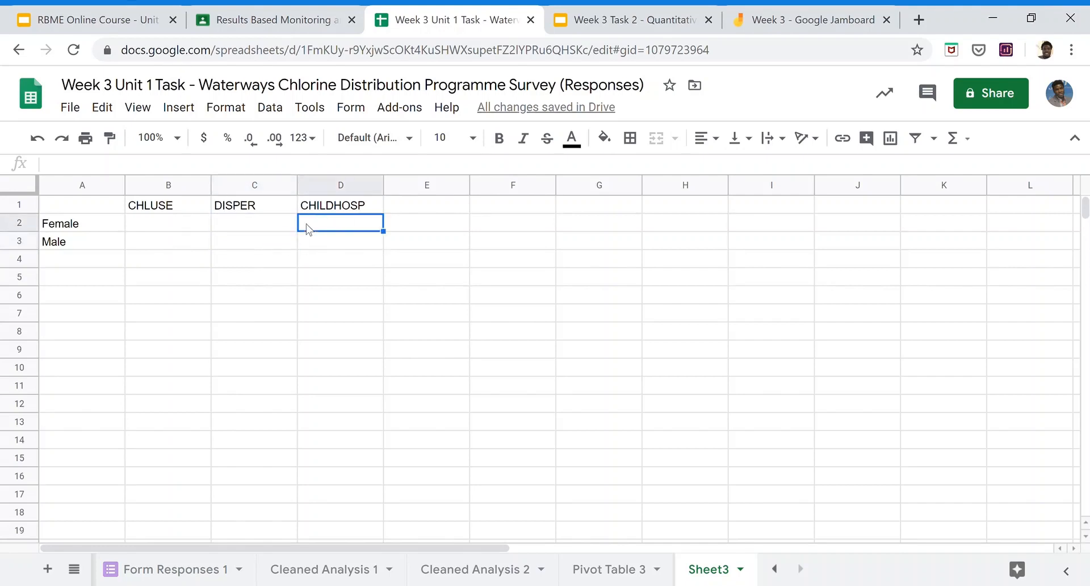
{"action": "left_click", "coordinate": [311, 243]}
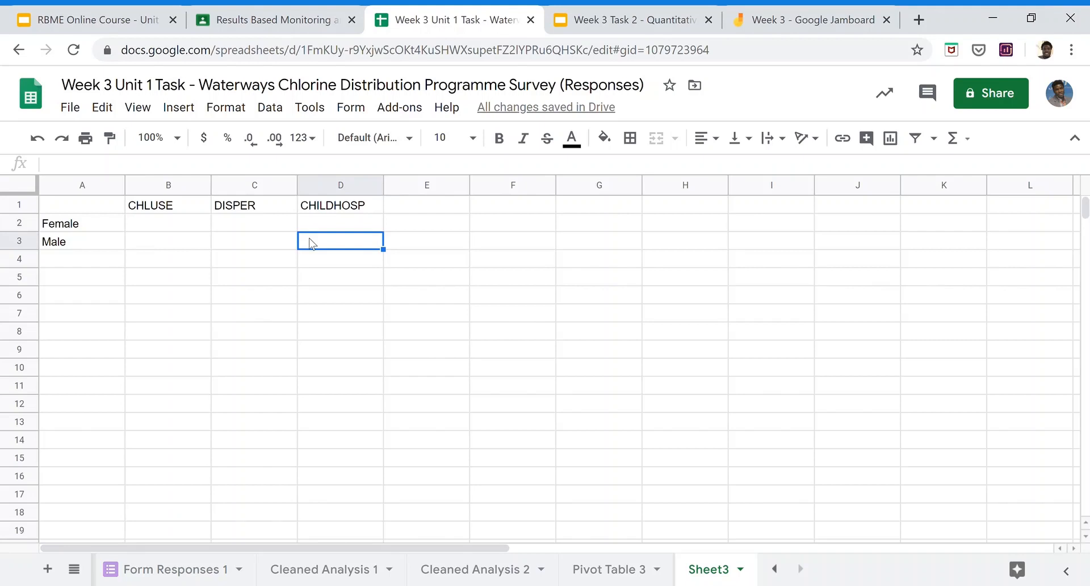
{"action": "left_click", "coordinate": [269, 248]}
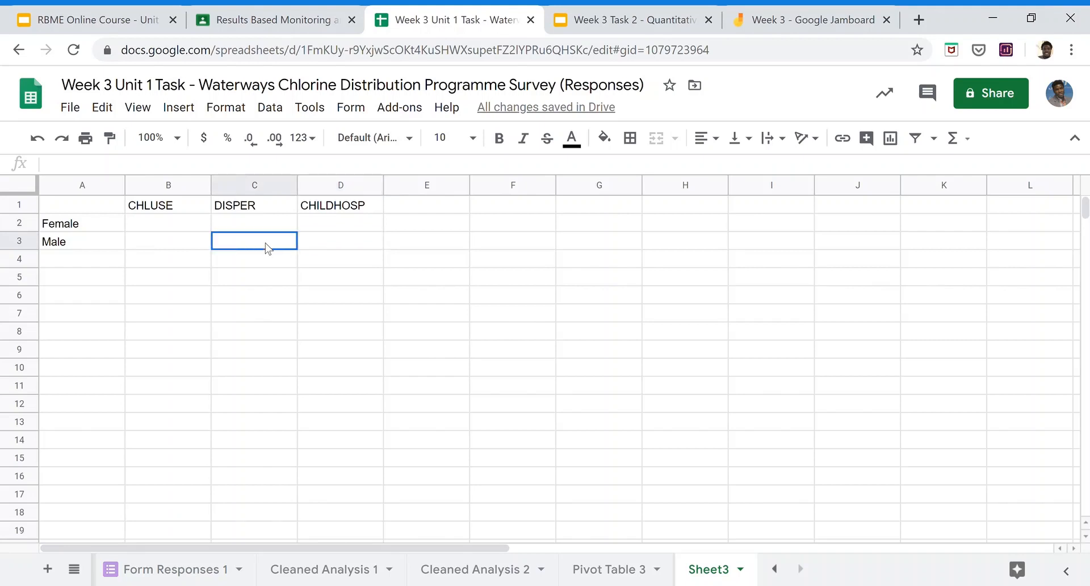
- Review the planned cross-tabulation layout in Sheet3, checking the Female and Male rows against CHLUSE, DISPER and CHILDHOSP
{"action": "left_click", "coordinate": [173, 250]}
{"action": "left_click", "coordinate": [184, 224]}
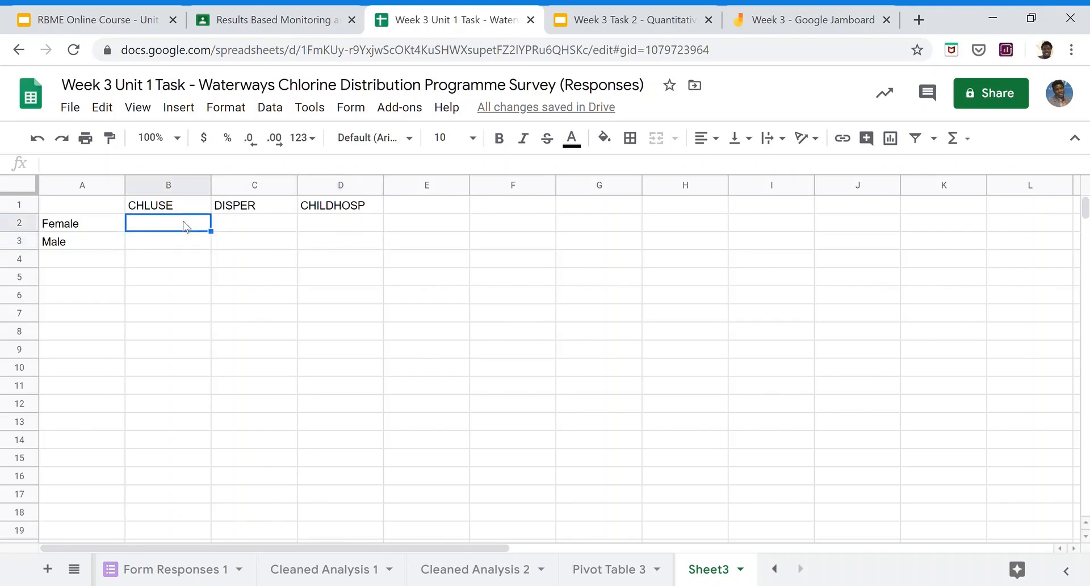
{"action": "left_click", "coordinate": [235, 224]}
{"action": "left_click", "coordinate": [316, 228]}
{"action": "left_click", "coordinate": [315, 243]}
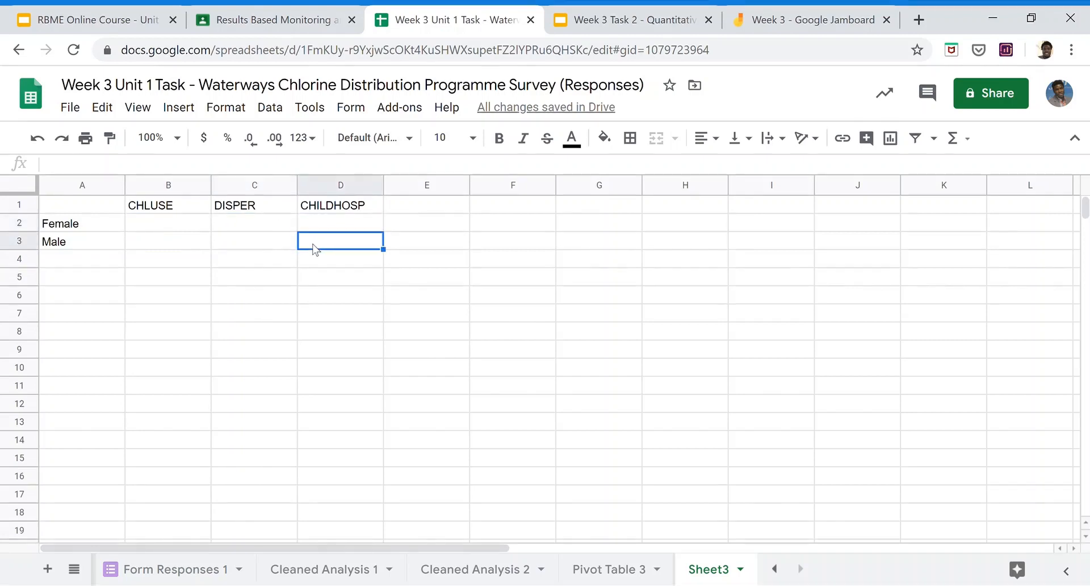
{"action": "left_click", "coordinate": [277, 248]}
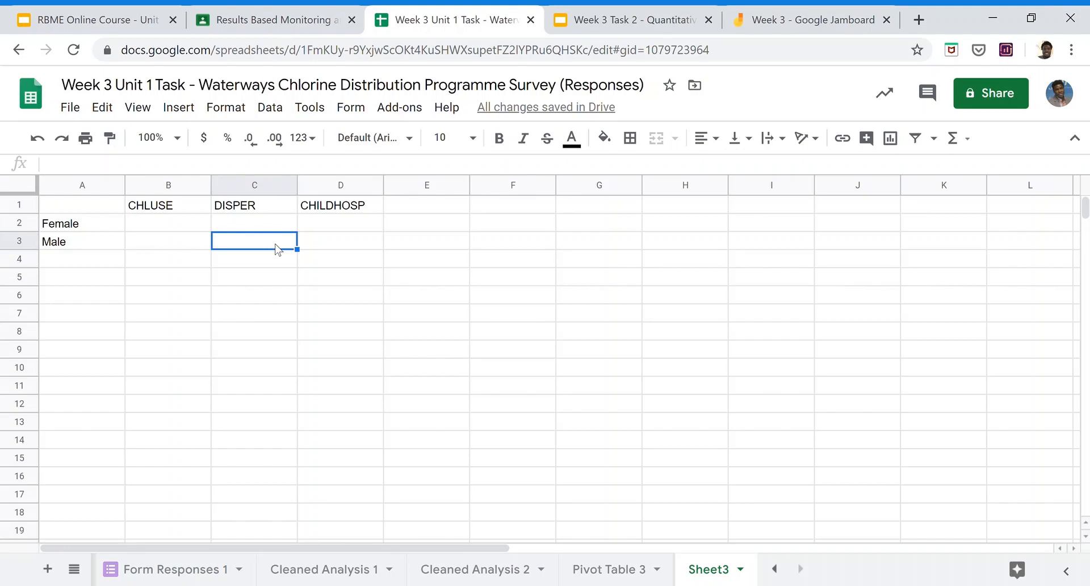
{"action": "left_click", "coordinate": [185, 223]}
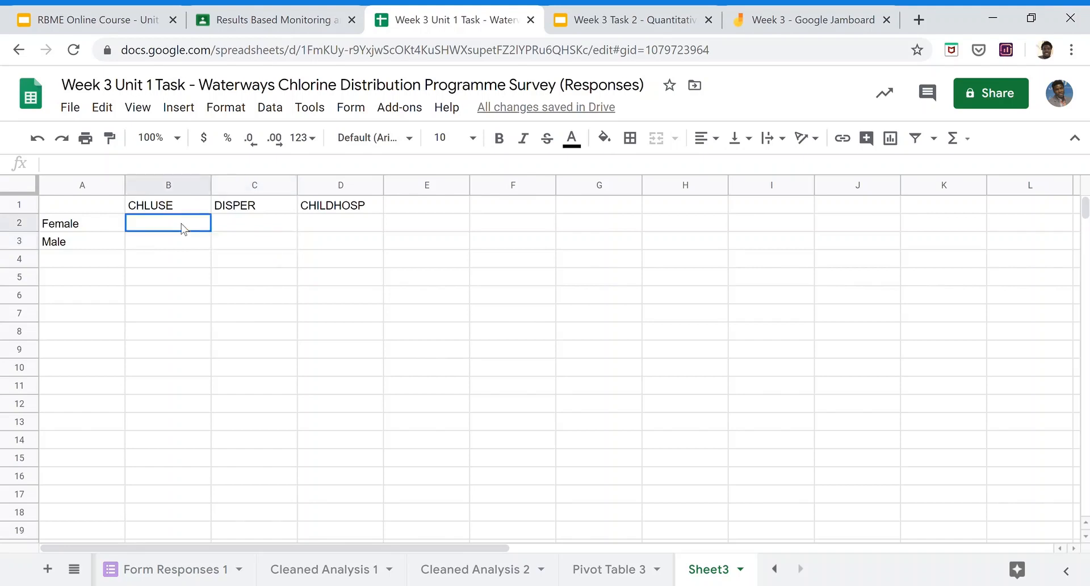
{"action": "left_click", "coordinate": [194, 206]}
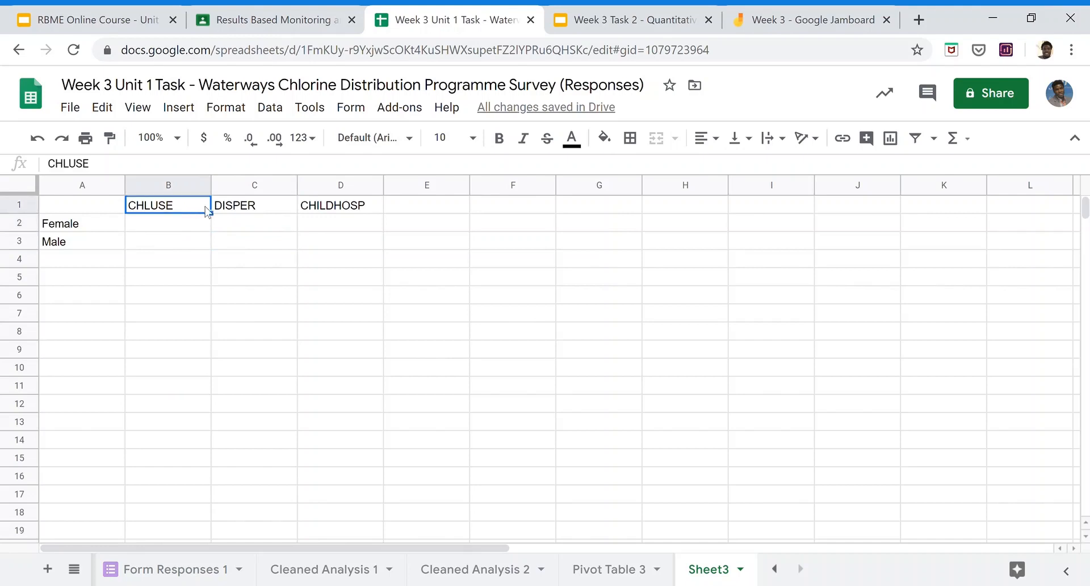
{"action": "left_click_drag", "start_coordinate": [194, 206], "coordinate": [338, 209]}
{"action": "left_click", "coordinate": [339, 223]}
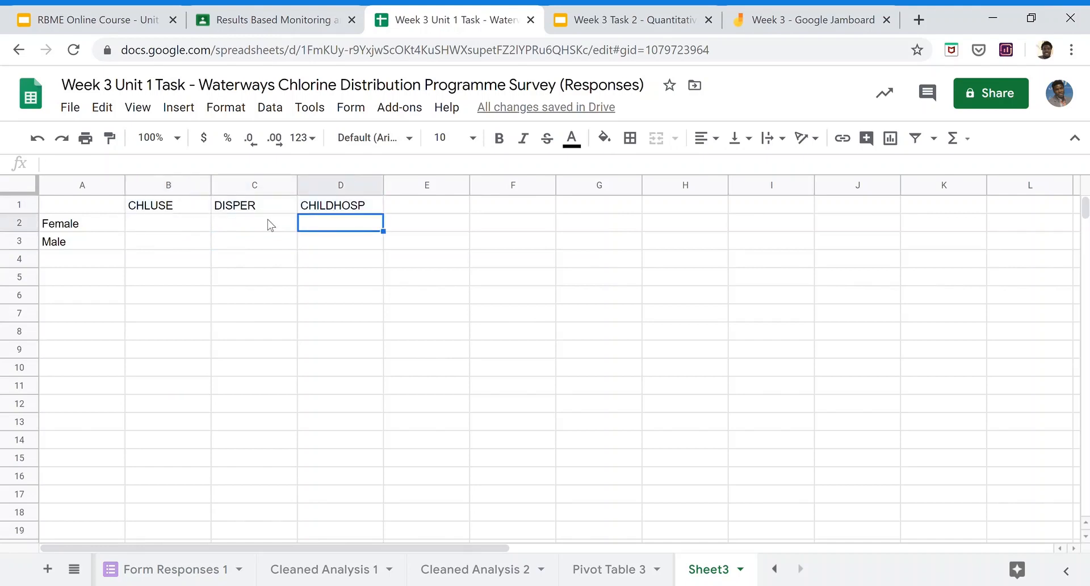
{"action": "left_click", "coordinate": [253, 225]}
{"action": "left_click", "coordinate": [195, 227]}
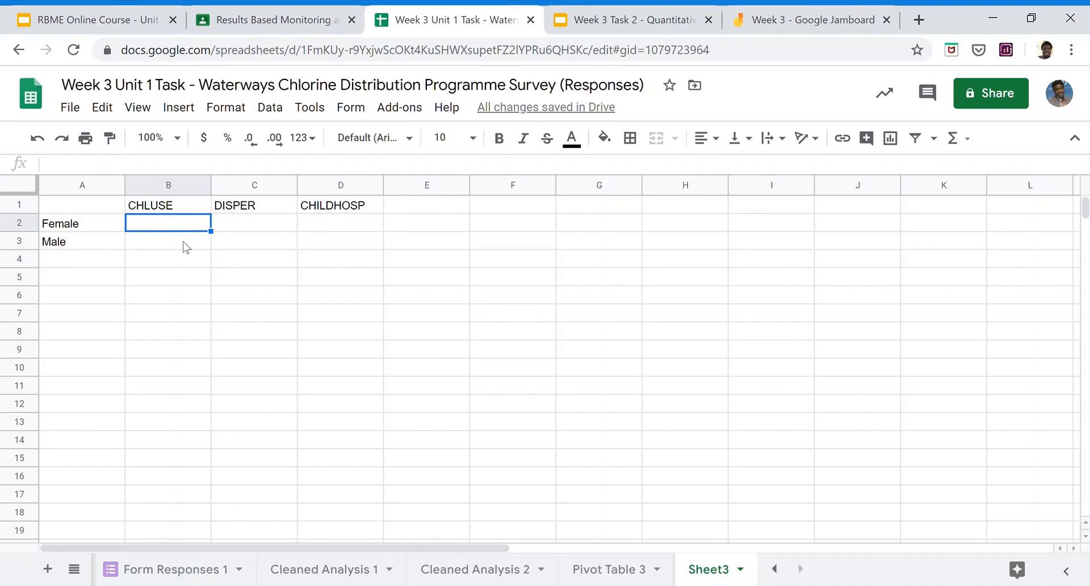
{"action": "left_click", "coordinate": [185, 244]}
{"action": "left_click", "coordinate": [228, 244]}
{"action": "left_click", "coordinate": [253, 227]}
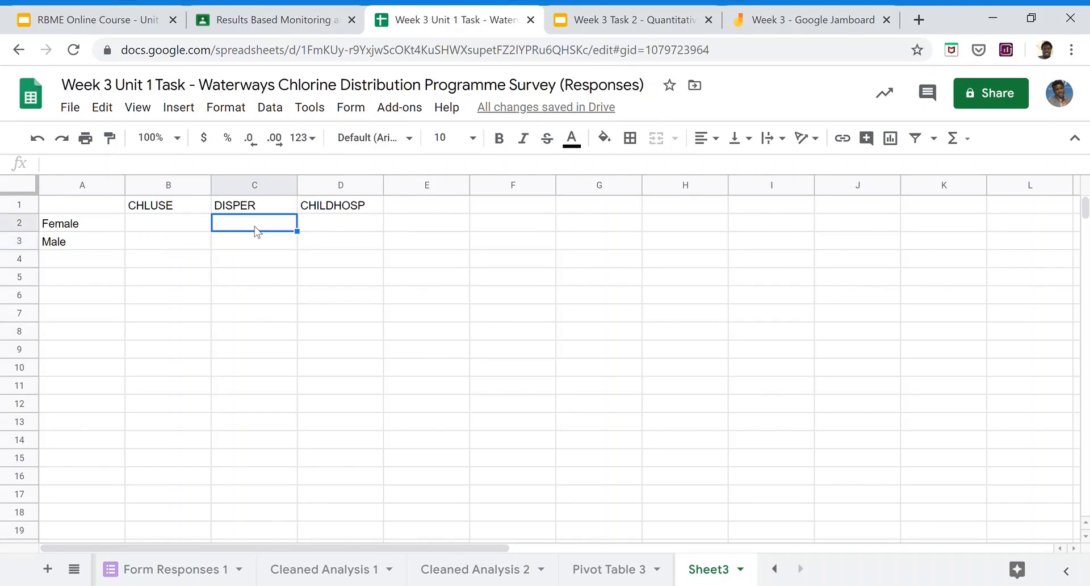
{"action": "left_click", "coordinate": [180, 227]}
{"action": "left_click", "coordinate": [170, 241]}
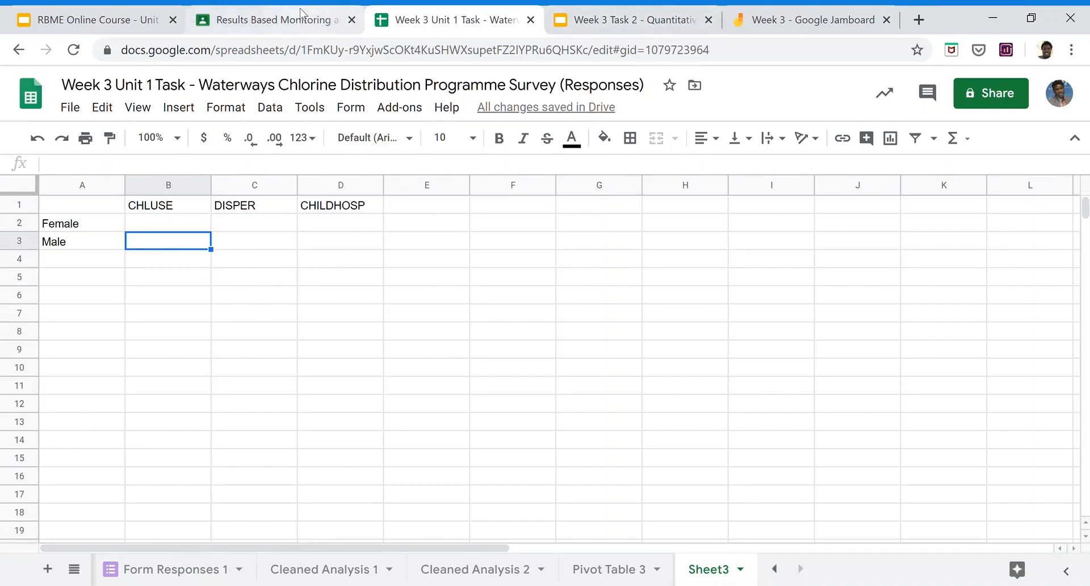
- Compare the row and column areas of the empty Pivot Table 3 with the Sheet3 layout and the Cleaned Analysis 2 data
{"action": "left_click", "coordinate": [603, 570]}
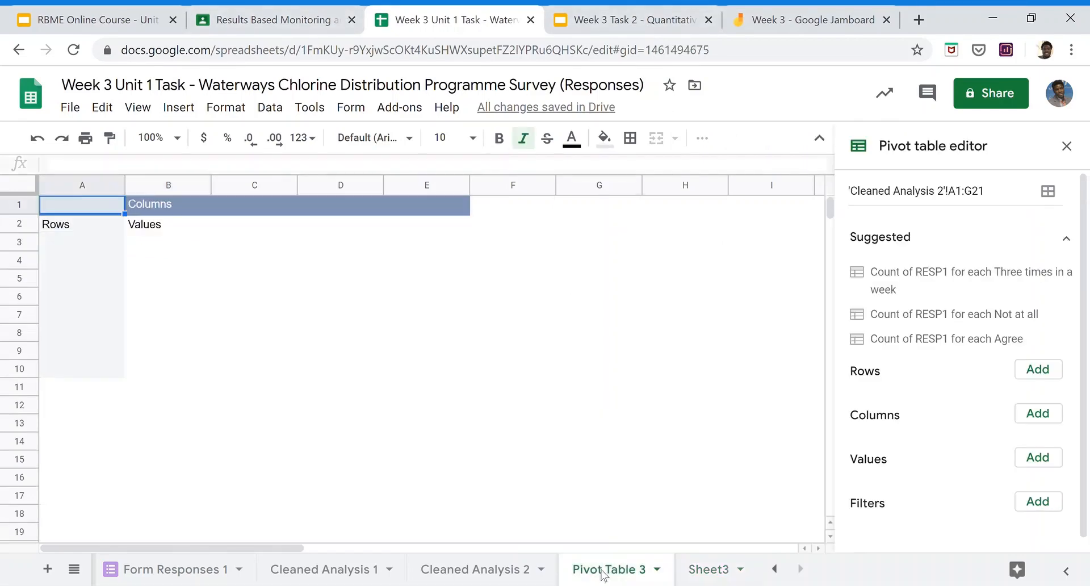
{"action": "left_click", "coordinate": [91, 260]}
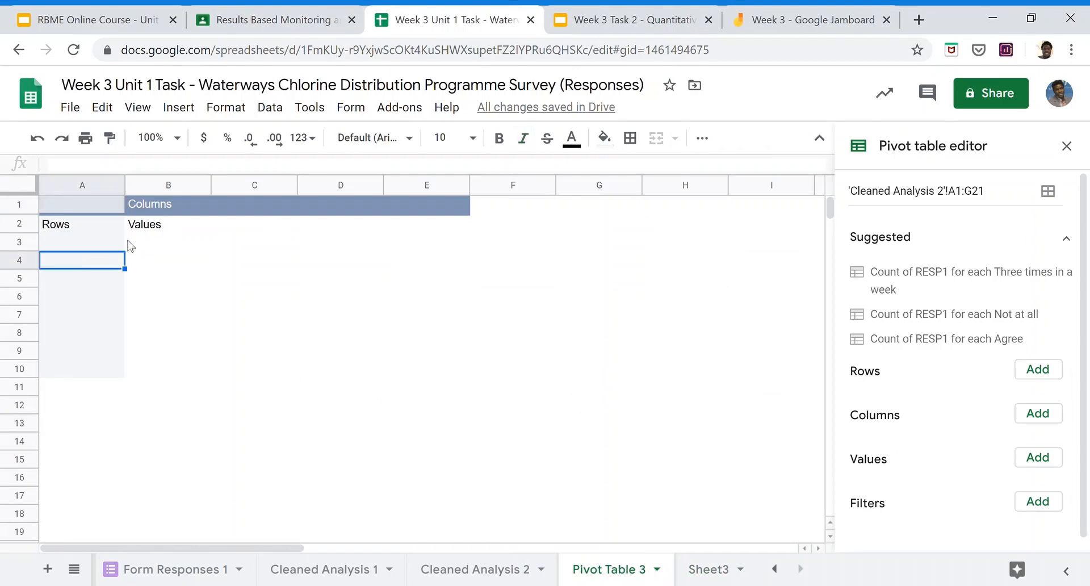
{"action": "left_click", "coordinate": [223, 210]}
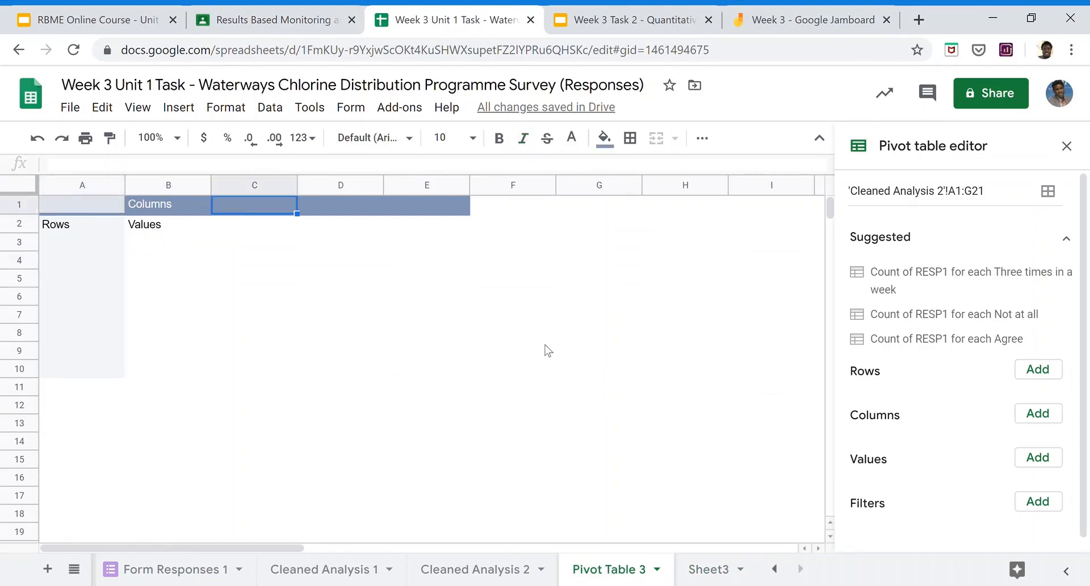
{"action": "left_click", "coordinate": [122, 295]}
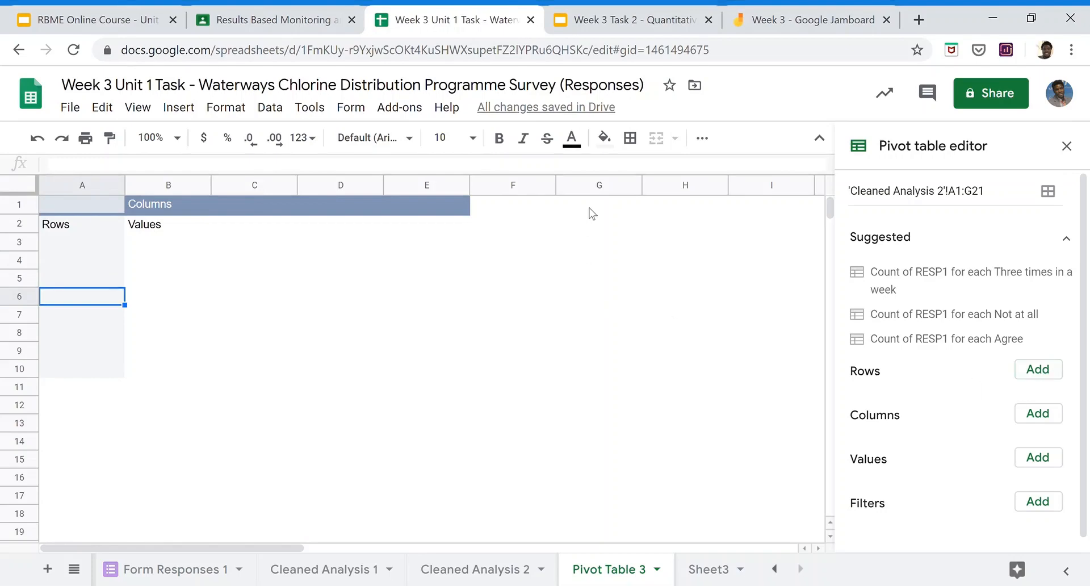
{"action": "left_click", "coordinate": [697, 575]}
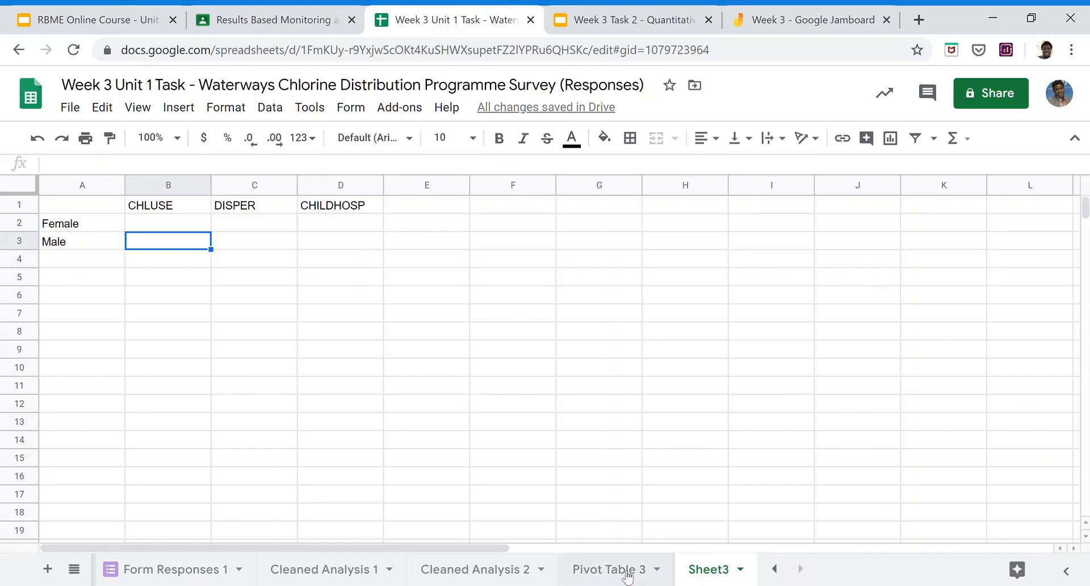
{"action": "left_click", "coordinate": [519, 569]}
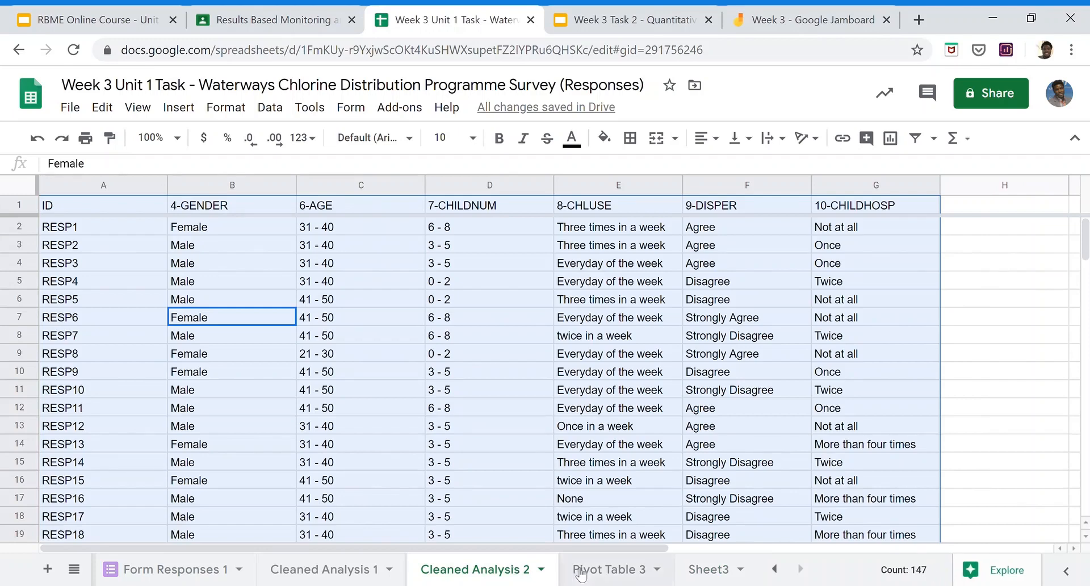
- In Pivot Table 3, add 4-GENDER as the rows and 8-CHLUSE as the columns
{"action": "left_click", "coordinate": [580, 574]}
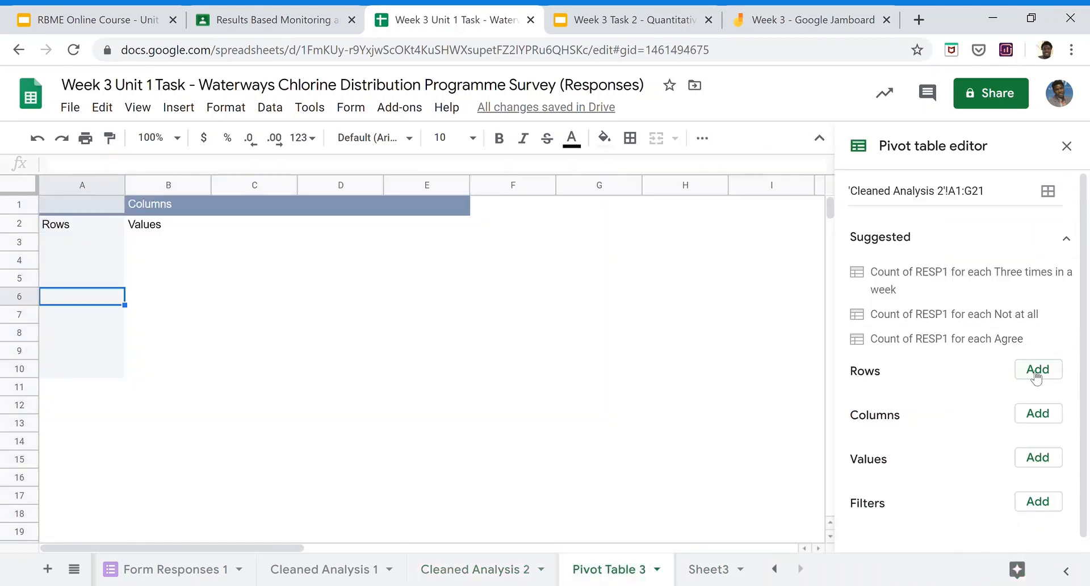
{"action": "left_click", "coordinate": [1036, 372]}
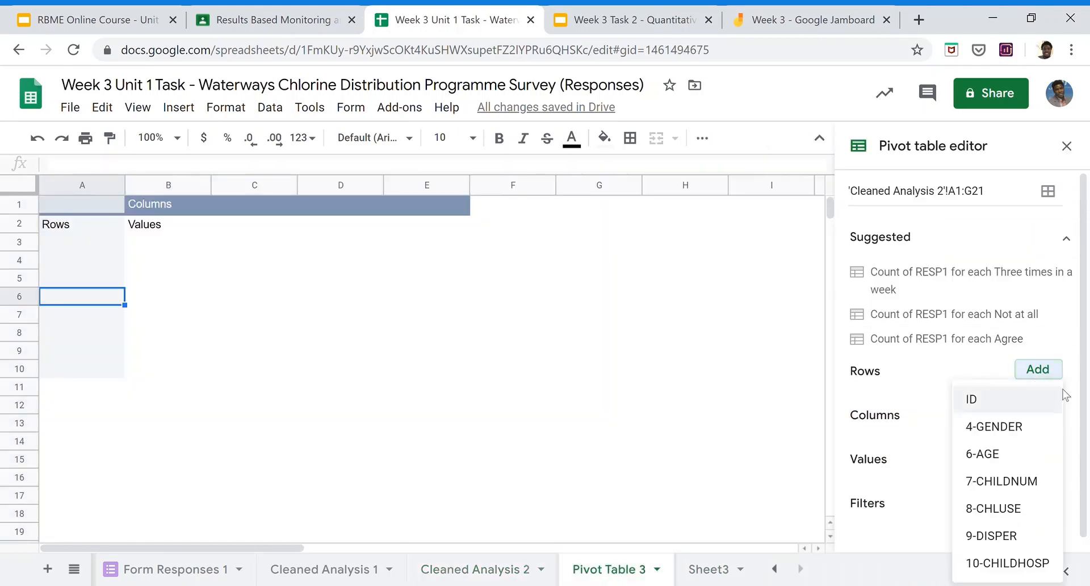
{"action": "left_click", "coordinate": [1083, 411]}
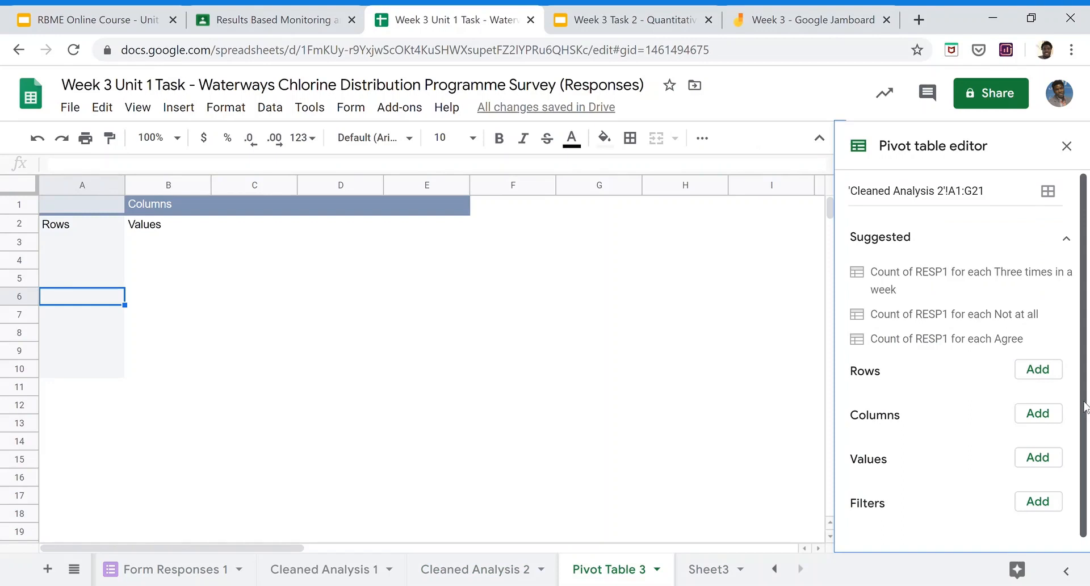
{"action": "left_click", "coordinate": [1046, 371]}
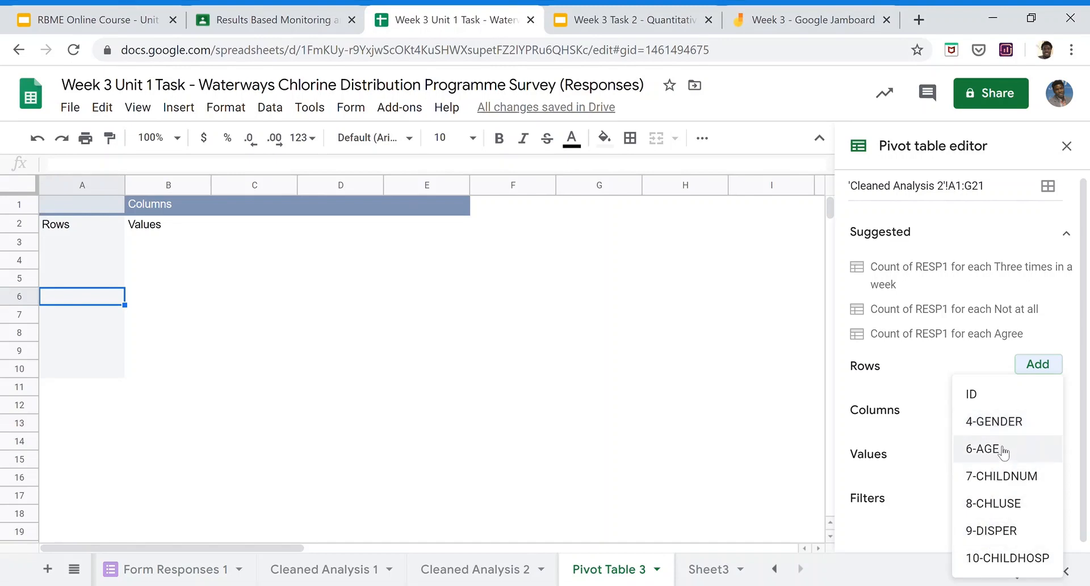
{"action": "left_click", "coordinate": [1004, 427]}
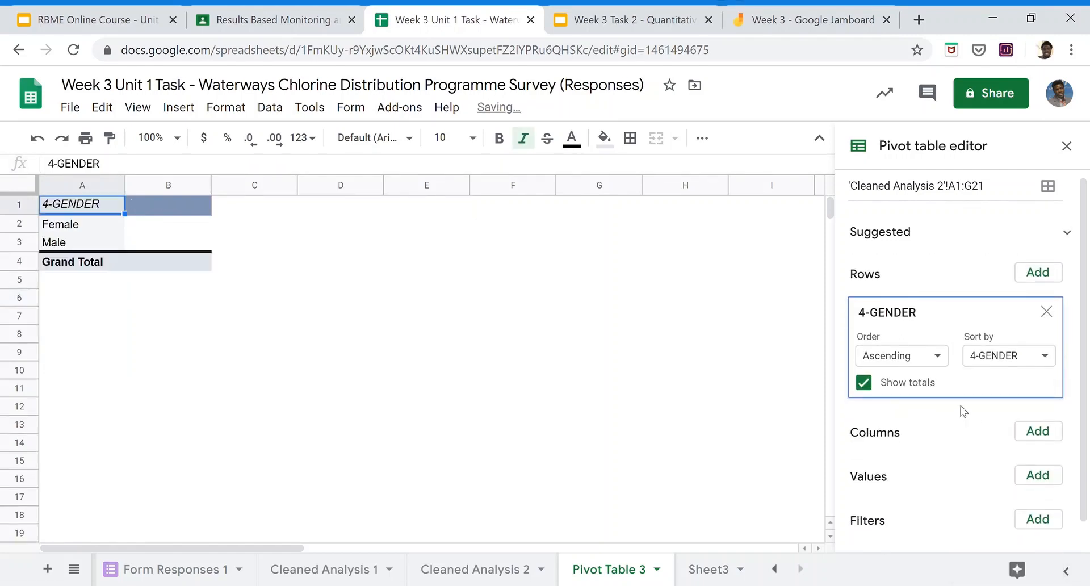
{"action": "left_click", "coordinate": [1046, 432]}
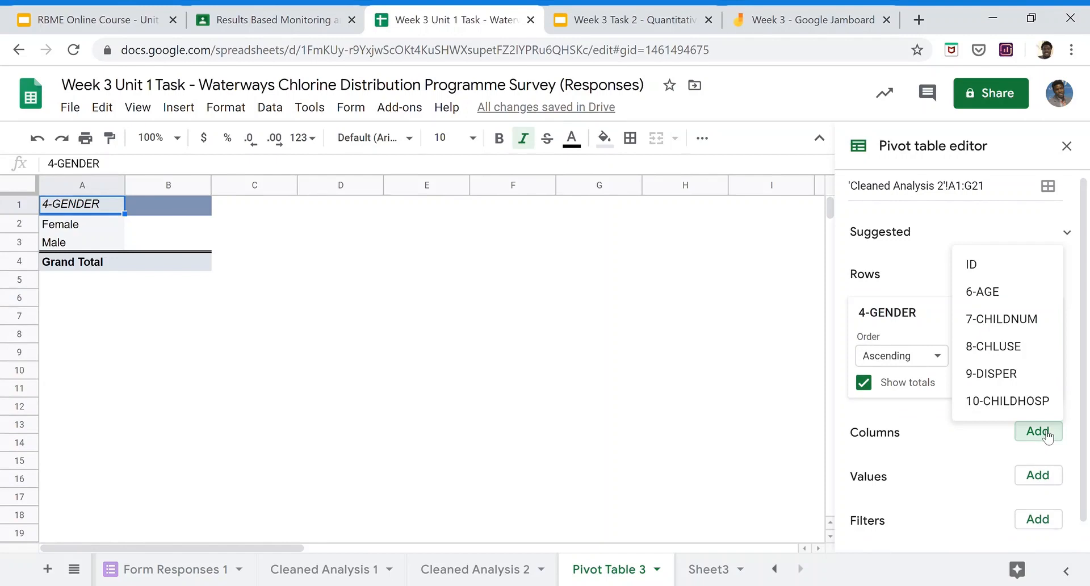
{"action": "left_click", "coordinate": [1015, 345]}
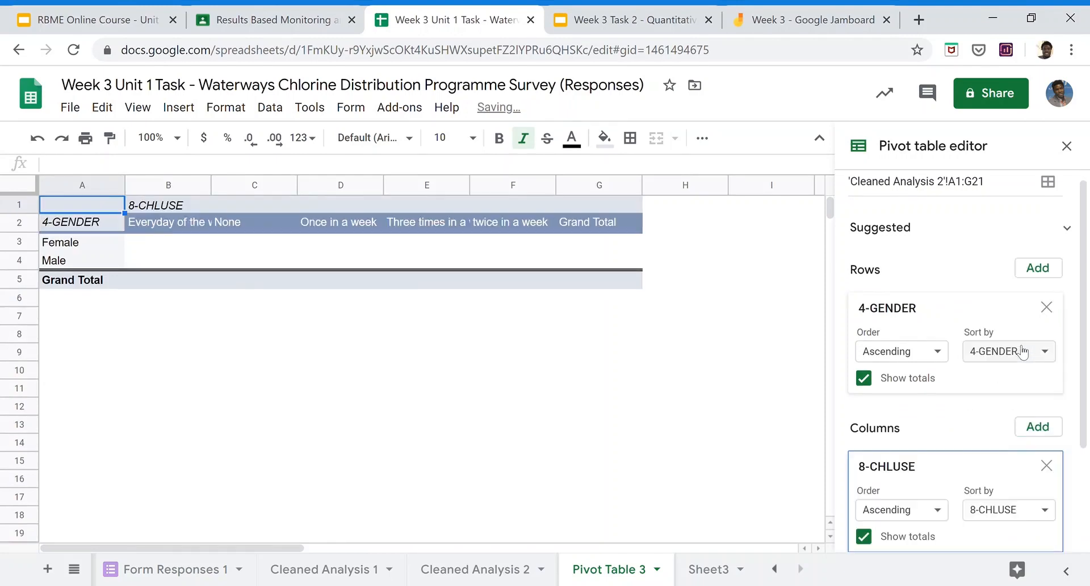
- Add 4-GENDER as the value field of Pivot Table 3, summarized by COUNTA
{"action": "left_click_drag", "start_coordinate": [1083, 397], "coordinate": [1086, 509]}
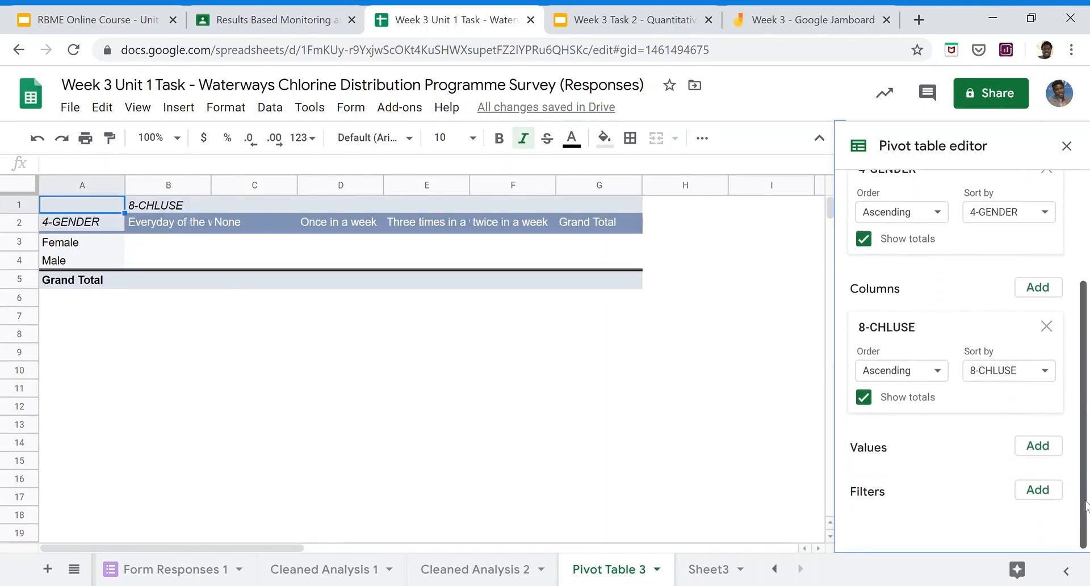
{"action": "left_click", "coordinate": [1037, 446]}
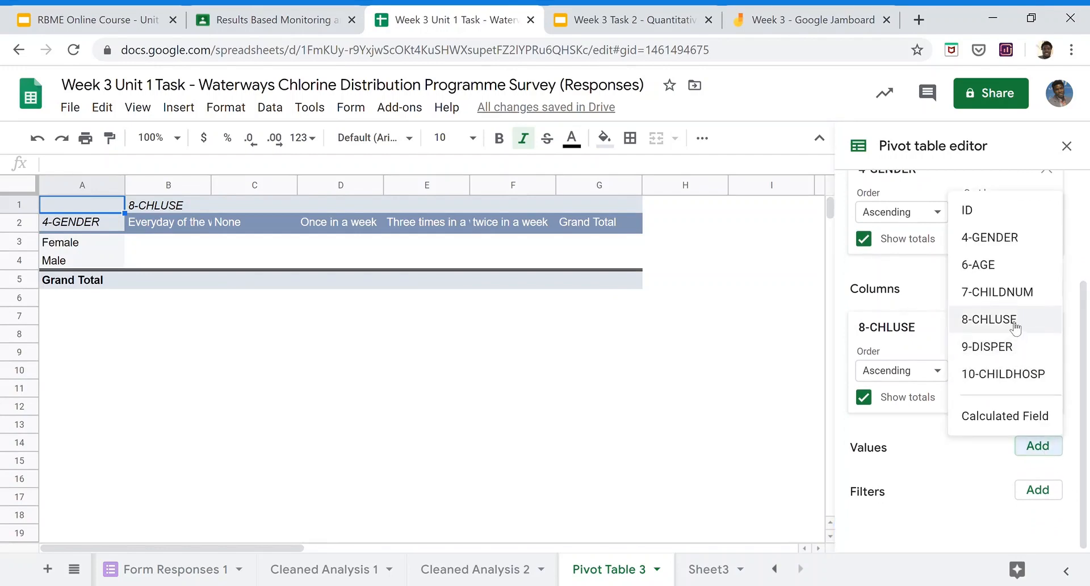
{"action": "left_click", "coordinate": [1011, 243]}
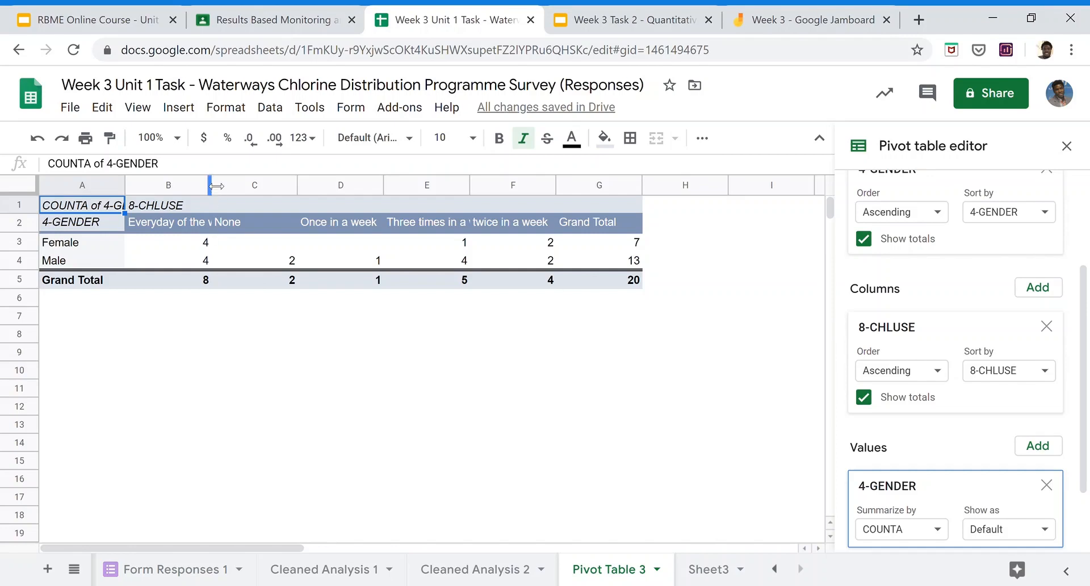
- Widen columns B to F of Pivot Table 3 so that the full 8-CHLUSE category headings fit
{"action": "left_click_drag", "start_coordinate": [215, 185], "coordinate": [358, 193]}
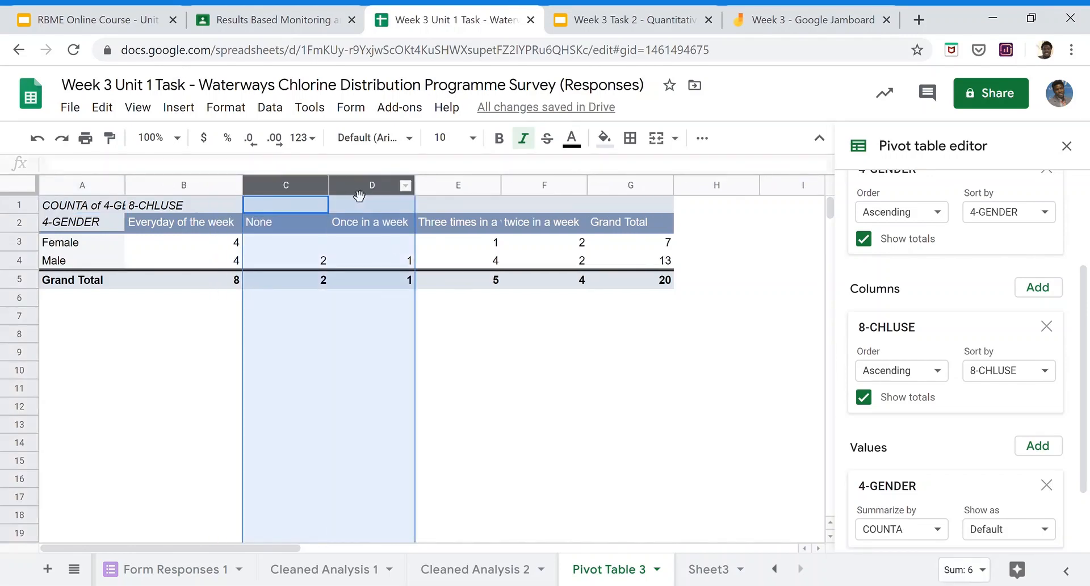
{"action": "left_click", "coordinate": [201, 347]}
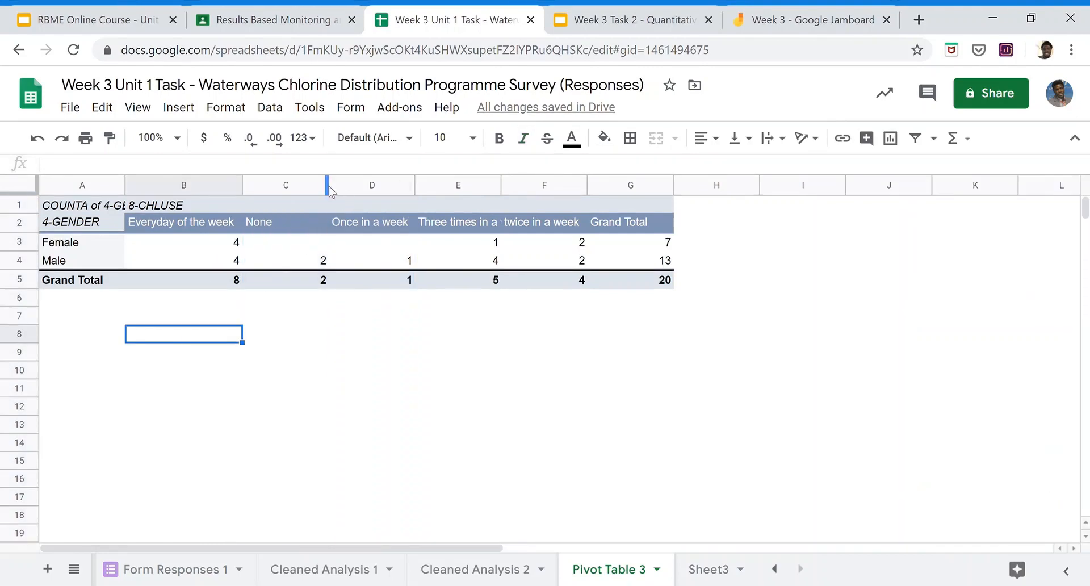
{"action": "left_click_drag", "start_coordinate": [328, 185], "coordinate": [352, 187]}
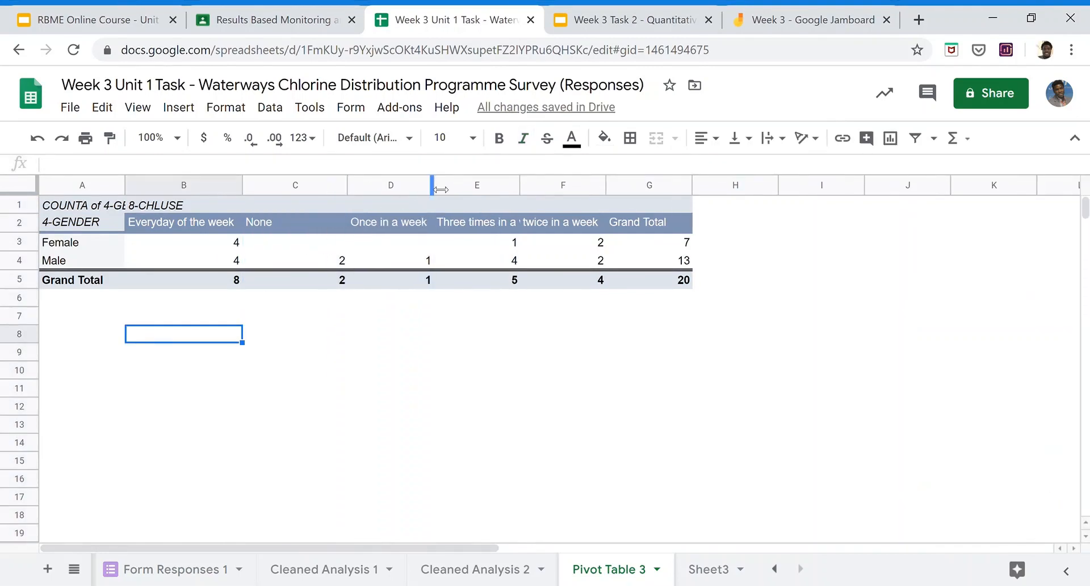
{"action": "left_click_drag", "start_coordinate": [441, 189], "coordinate": [451, 189]}
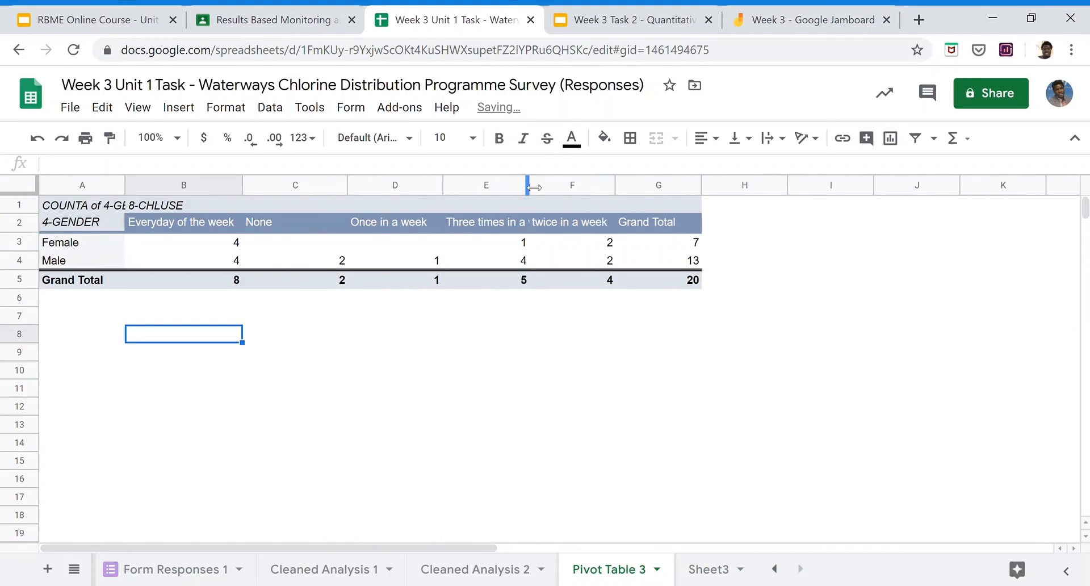
{"action": "left_click_drag", "start_coordinate": [533, 186], "coordinate": [552, 191]}
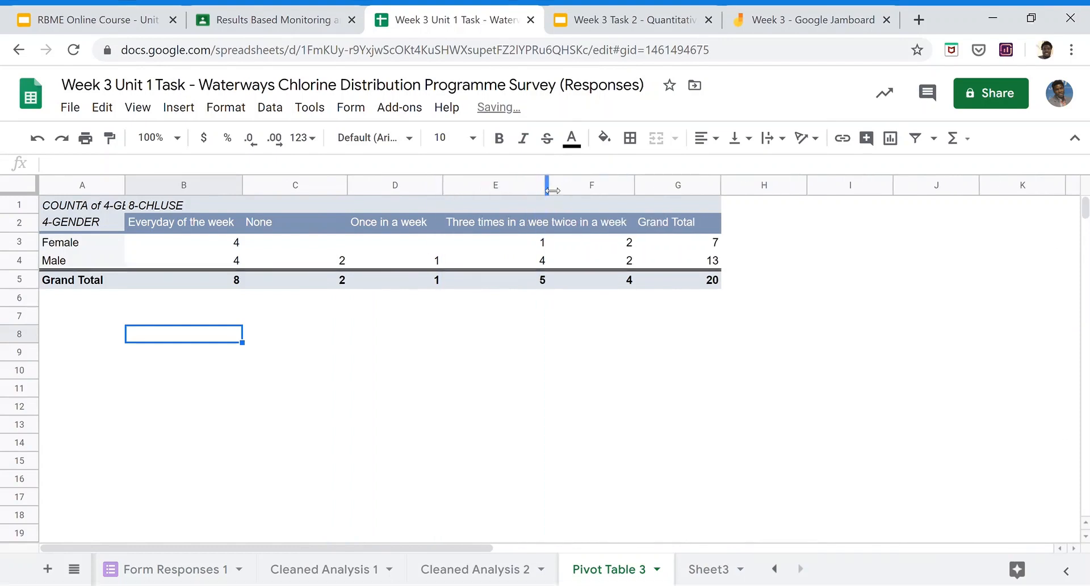
{"action": "left_click_drag", "start_coordinate": [556, 187], "coordinate": [577, 187]}
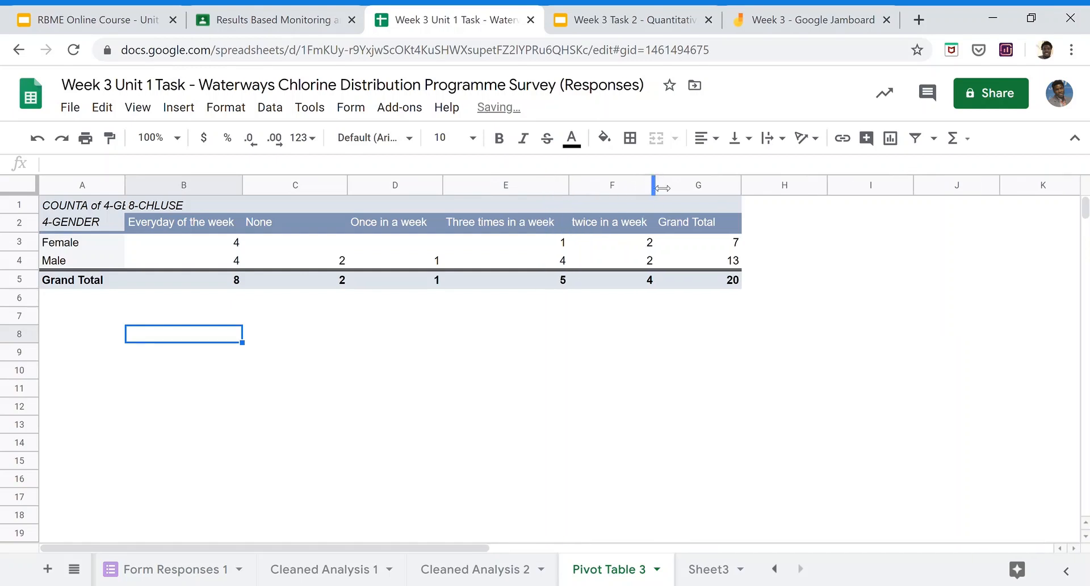
{"action": "left_click_drag", "start_coordinate": [654, 187], "coordinate": [673, 187]}
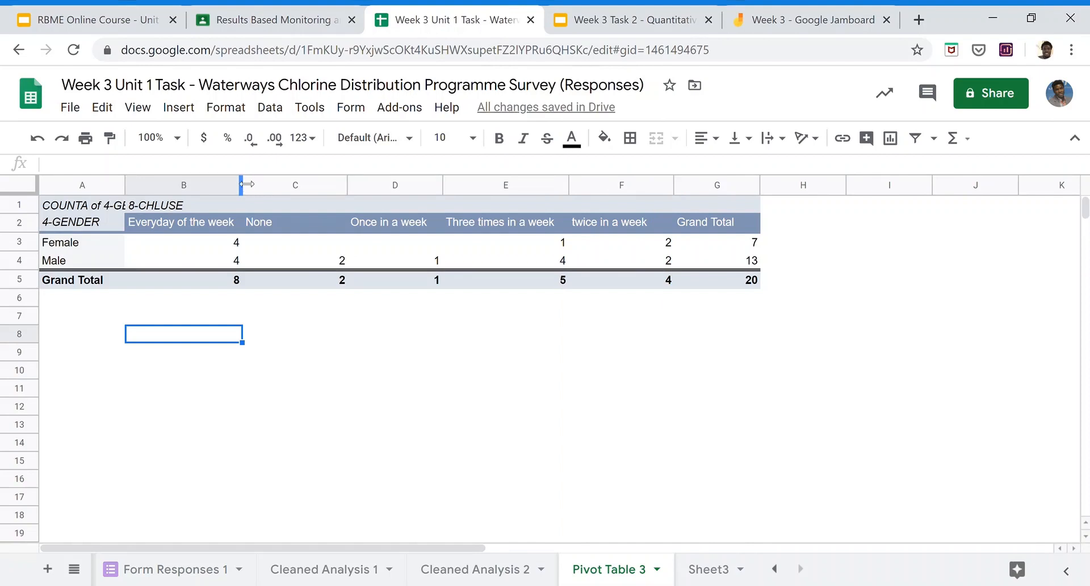
{"action": "left_click_drag", "start_coordinate": [242, 185], "coordinate": [259, 185]}
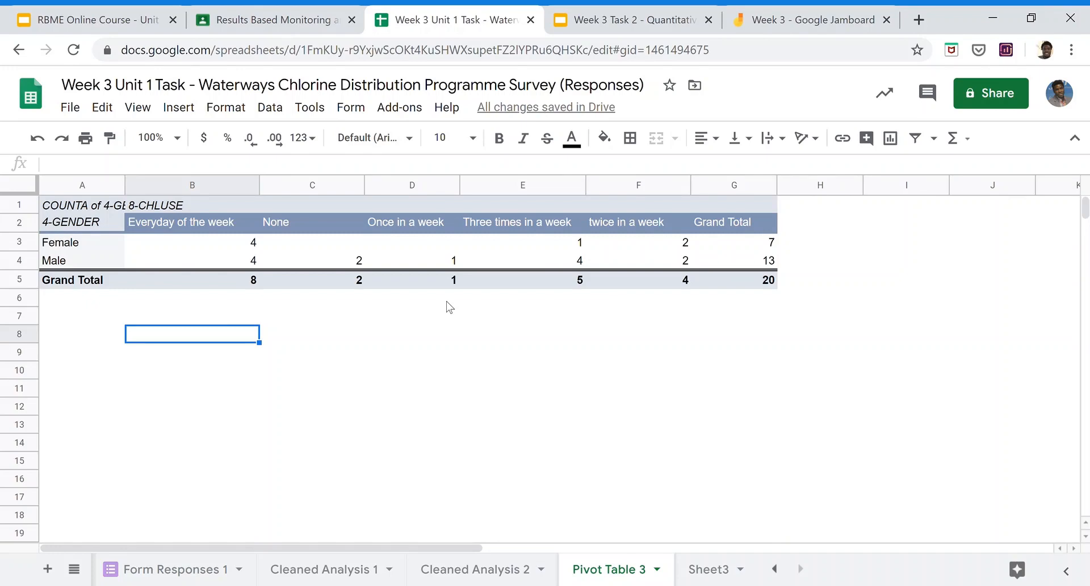
{"action": "left_click", "coordinate": [245, 282]}
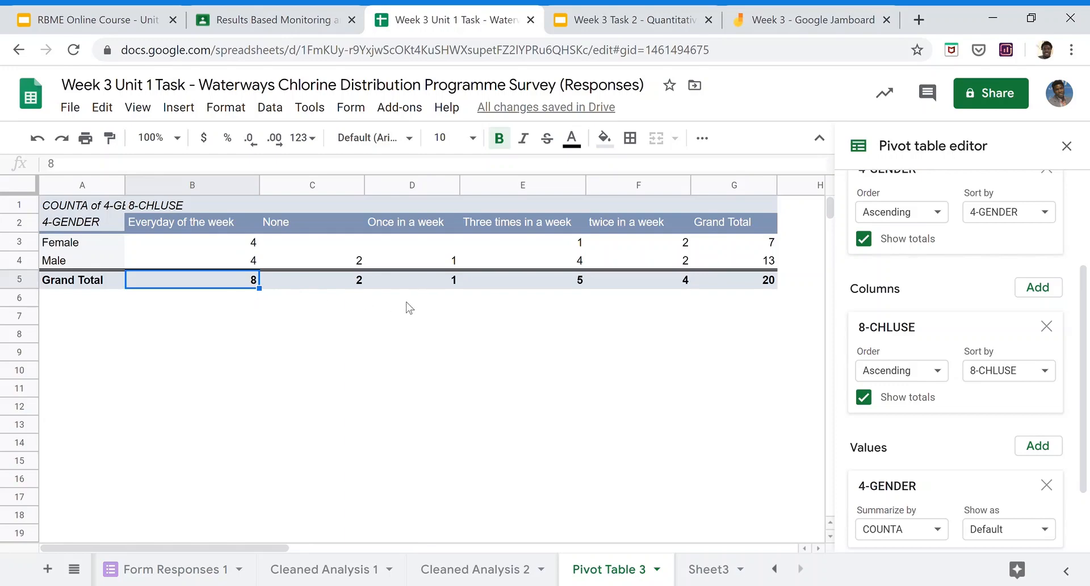
{"action": "left_click", "coordinate": [238, 307]}
{"action": "left_click", "coordinate": [243, 287]}
{"action": "left_click", "coordinate": [307, 318]}
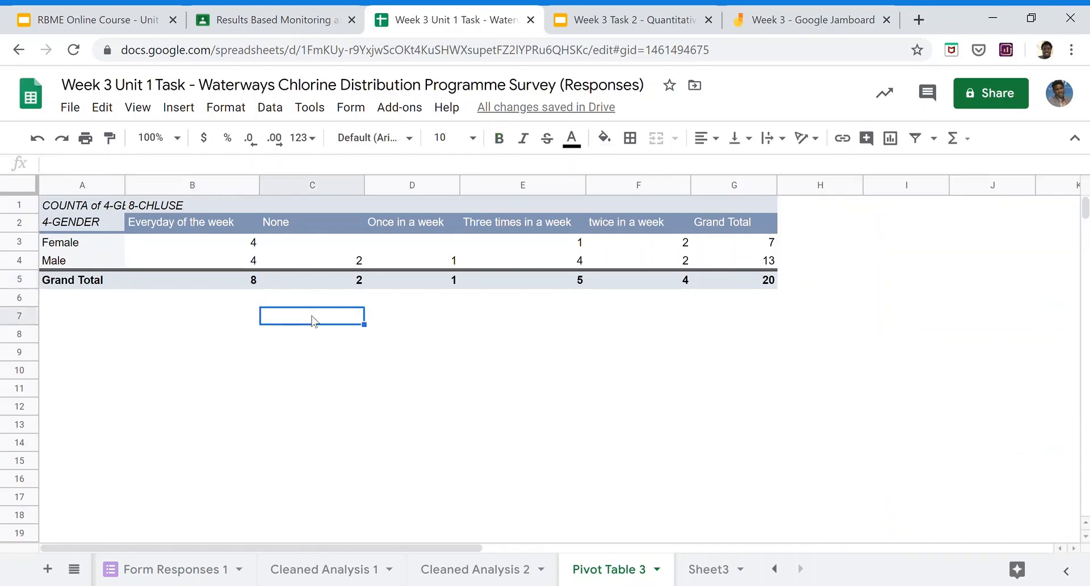
- Examine the grand total row of Pivot Table 3 and the summary functions available for the 4-GENDER value field
{"action": "left_click", "coordinate": [560, 269]}
{"action": "left_click", "coordinate": [542, 283]}
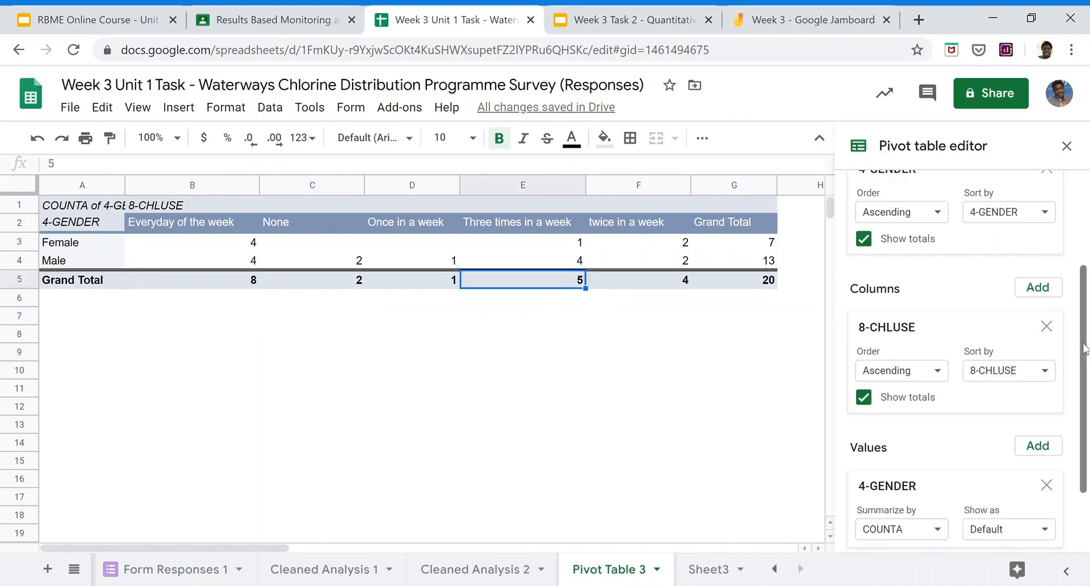
{"action": "left_click_drag", "start_coordinate": [1084, 349], "coordinate": [1084, 396]}
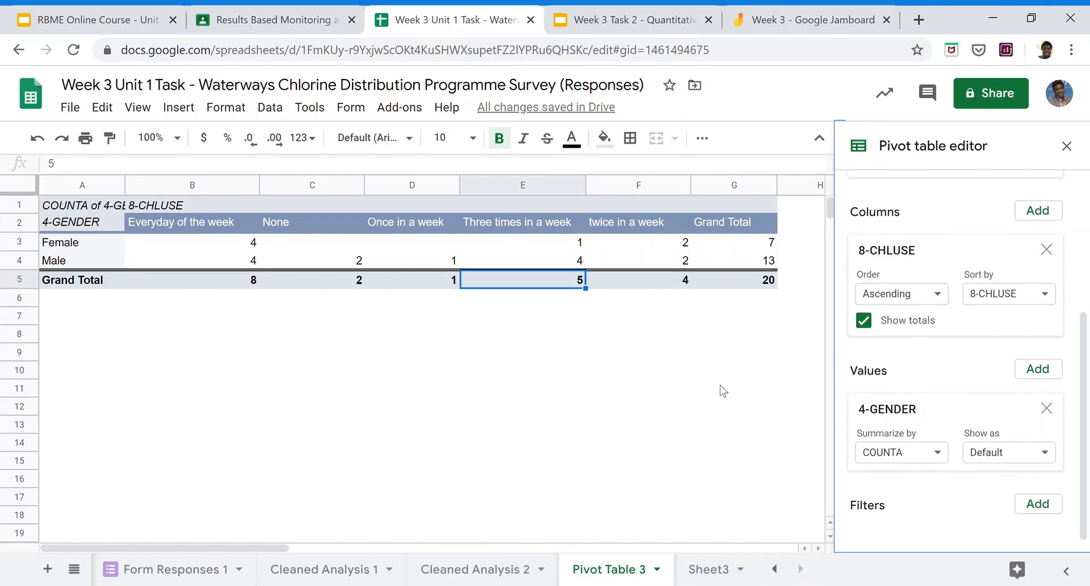
{"action": "left_click", "coordinate": [529, 369]}
{"action": "left_click", "coordinate": [477, 281]}
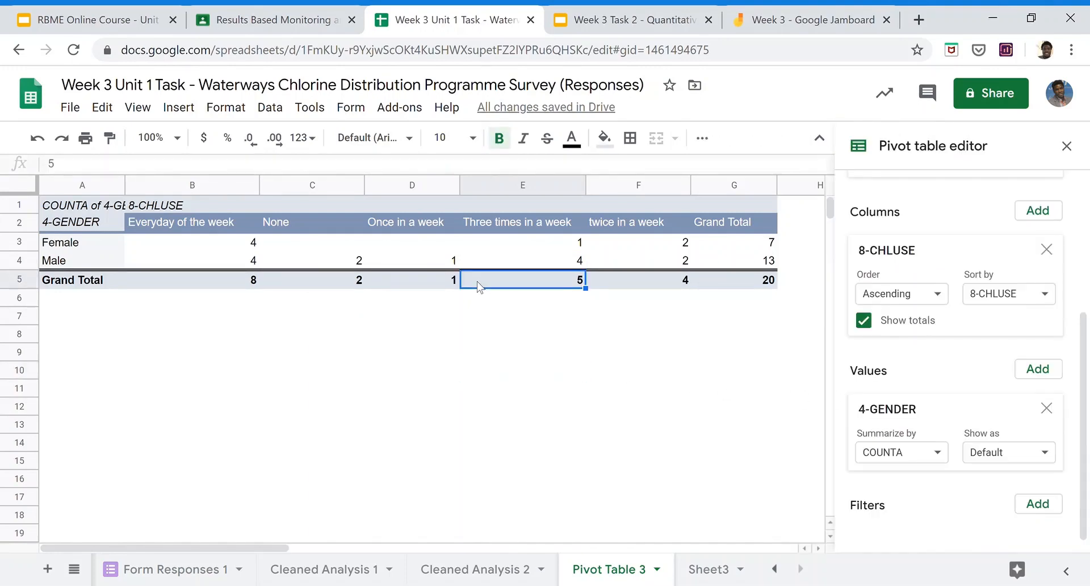
{"action": "left_click", "coordinate": [433, 281]}
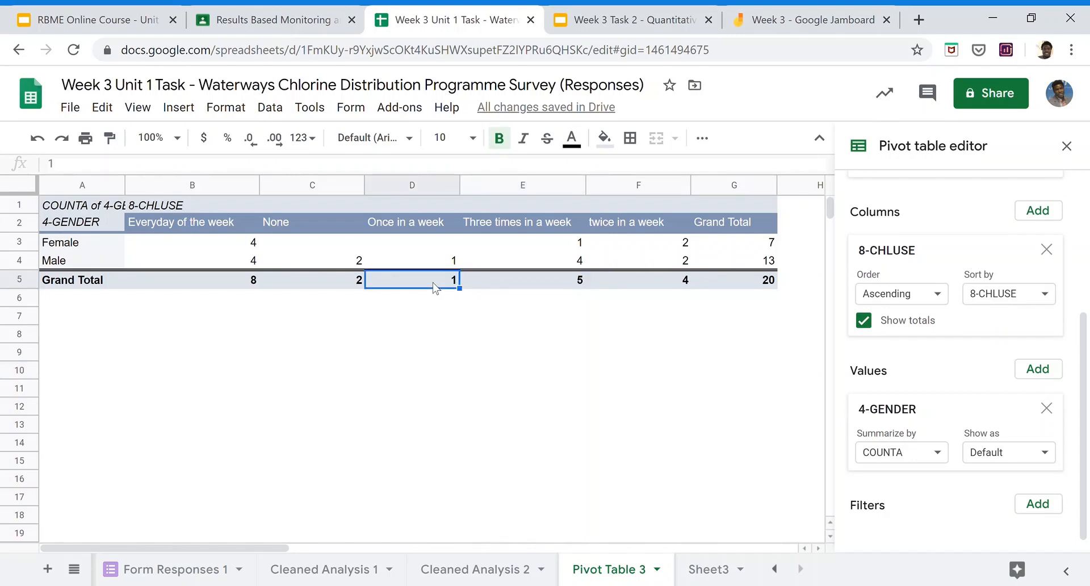
{"action": "left_click", "coordinate": [942, 462]}
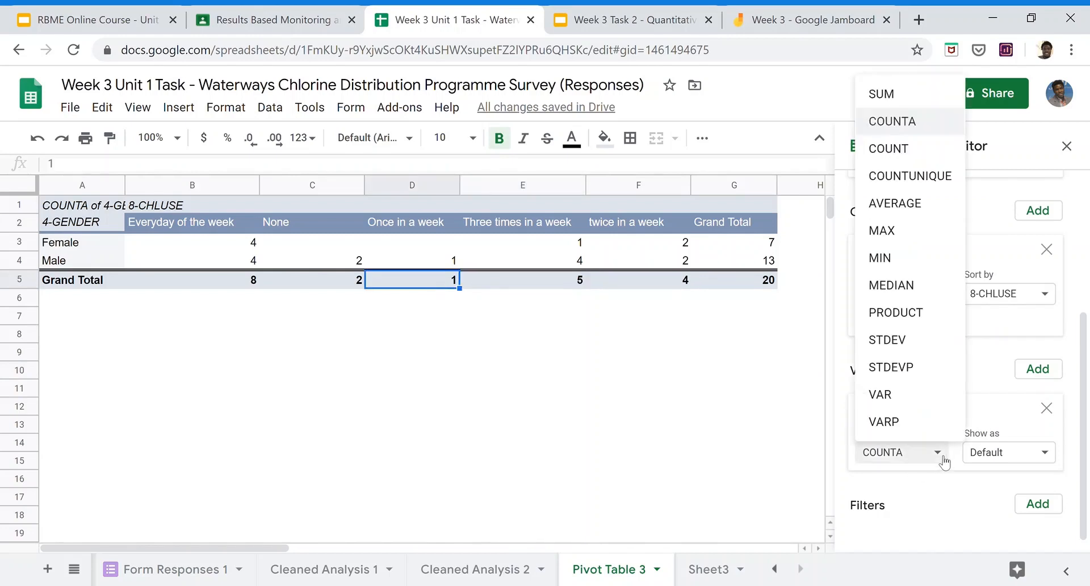
{"action": "left_click", "coordinate": [836, 413]}
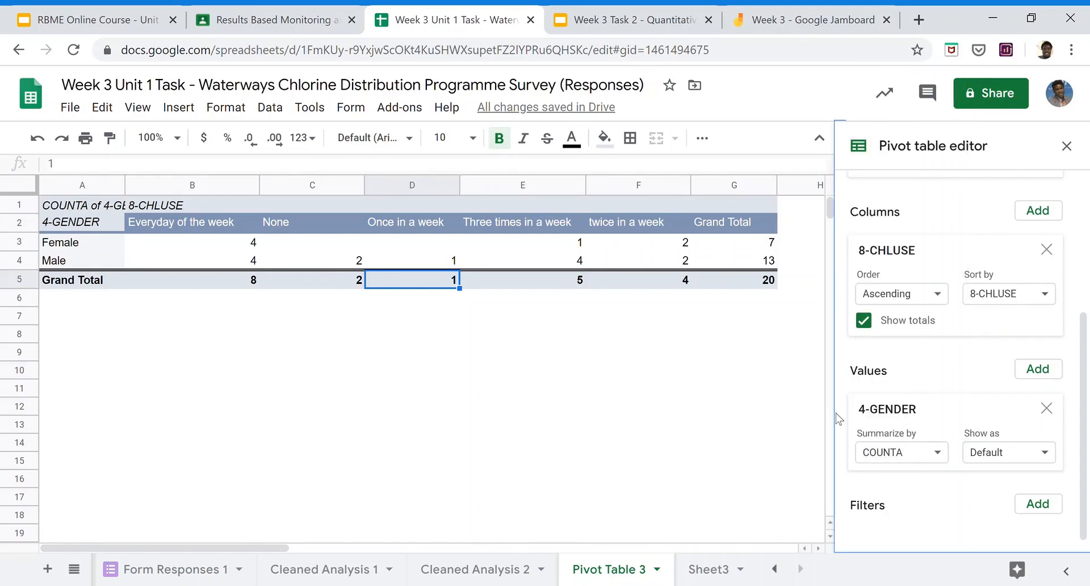
- Show the 4-GENDER values of Pivot Table 3 as % of grand total
{"action": "scroll", "coordinate": [1083, 420], "scroll_direction": "down", "scroll_amount": 1}
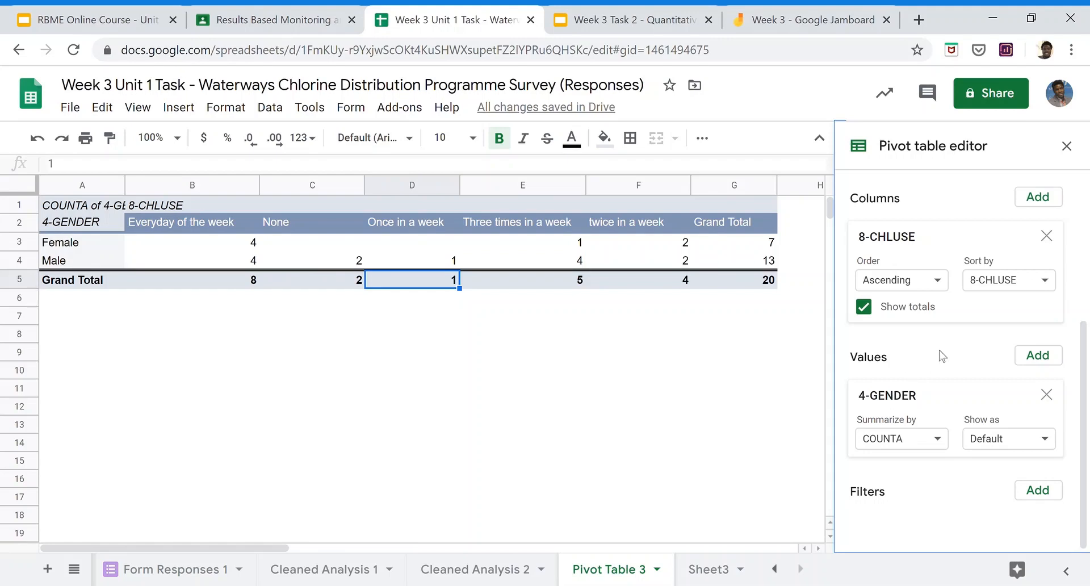
{"action": "mouse_move", "coordinate": [1085, 374]}
{"action": "left_mouse_down"}
{"action": "mouse_move", "coordinate": [1084, 296]}
{"action": "mouse_move", "coordinate": [1085, 392]}
{"action": "left_mouse_up"}
{"action": "left_click", "coordinate": [1051, 445]}
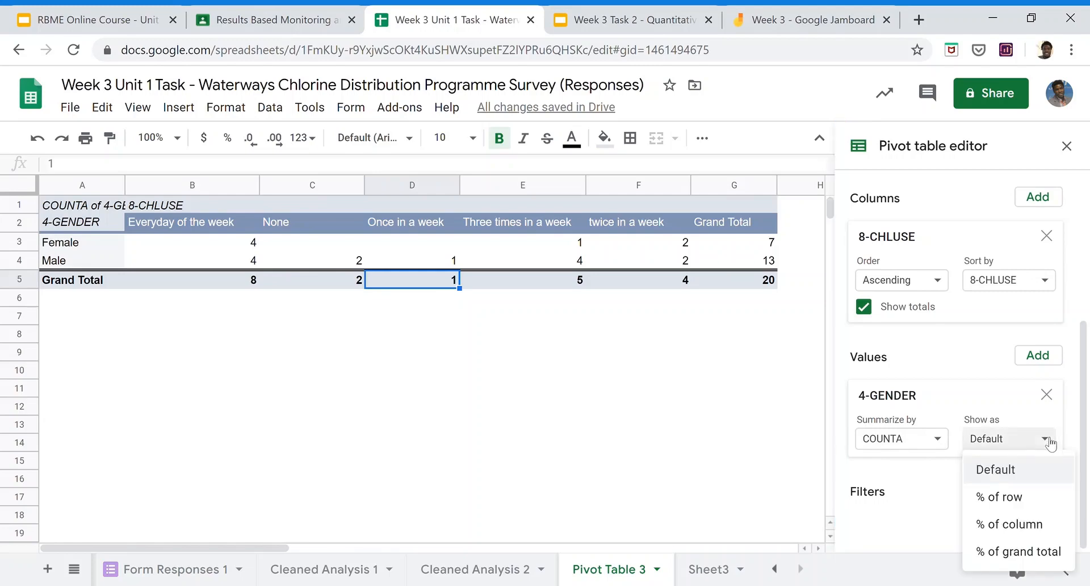
{"action": "left_click", "coordinate": [1027, 554]}
{"action": "left_click", "coordinate": [611, 374]}
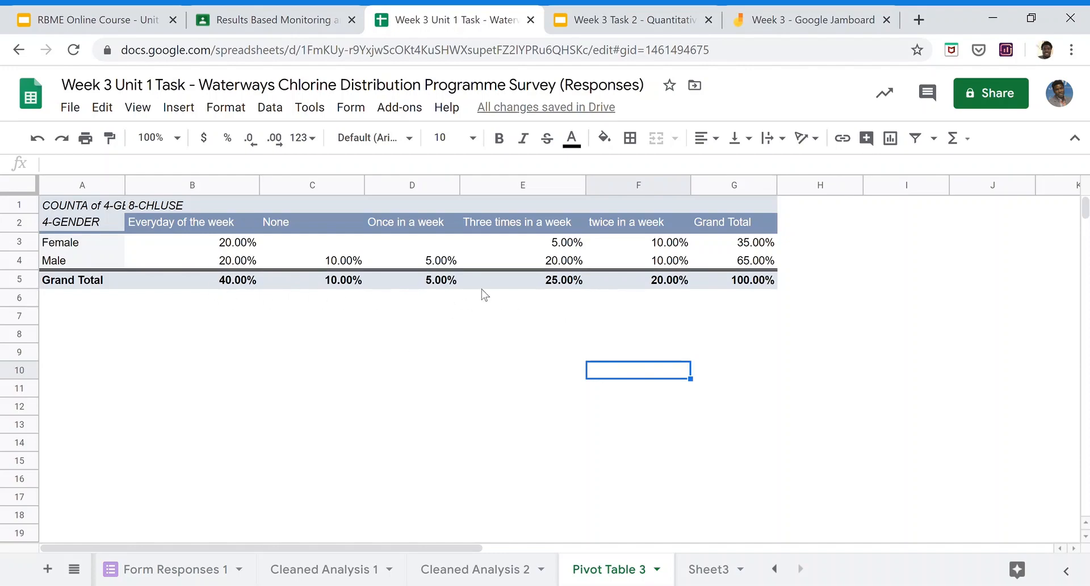
- Examine the 8-CHLUSE percentages by gender and the grand total percentages in Pivot Table 3
{"action": "left_click", "coordinate": [477, 261]}
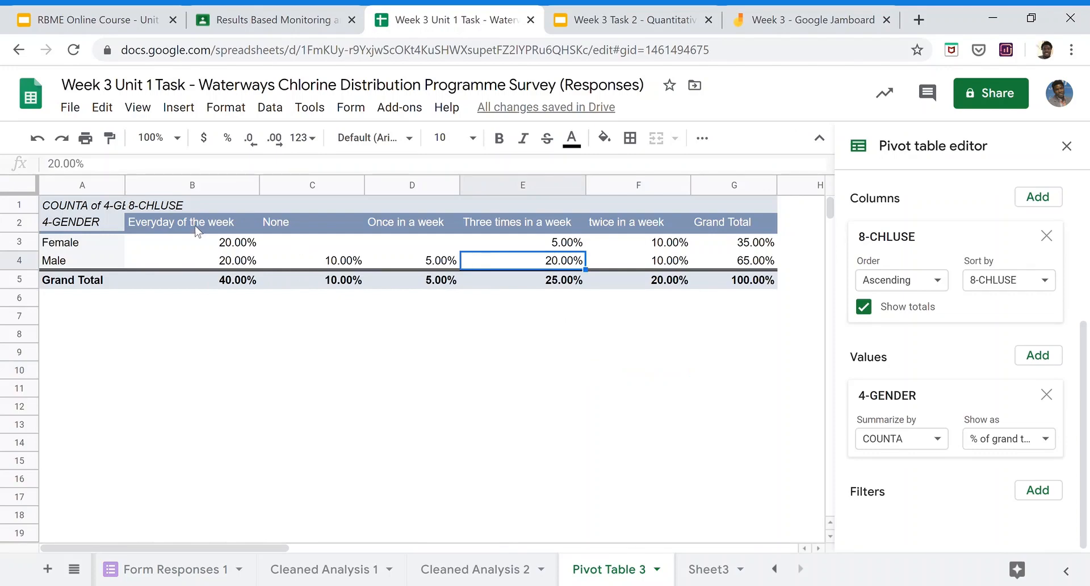
{"action": "left_click", "coordinate": [199, 355]}
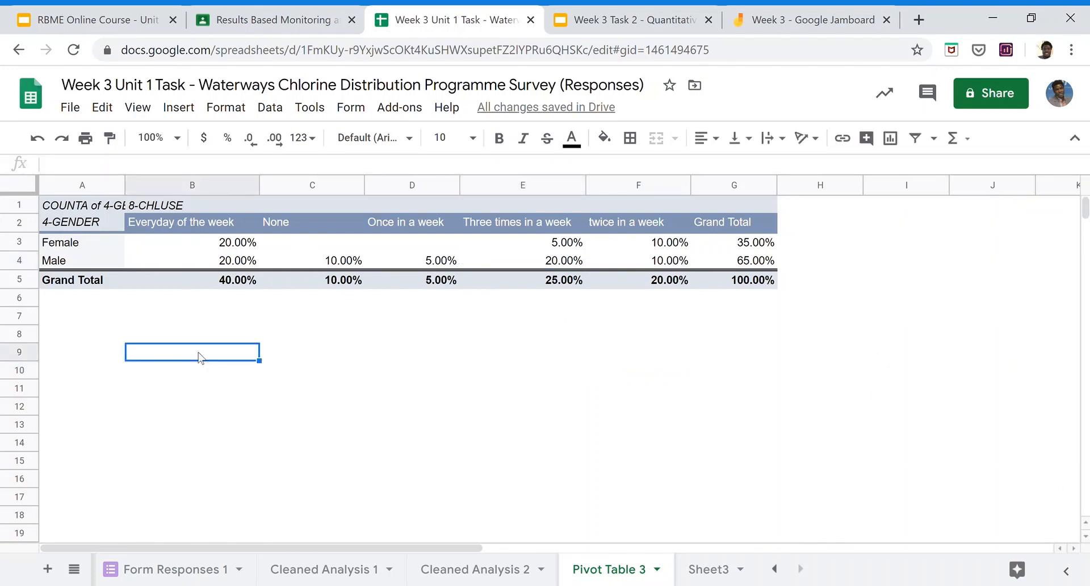
{"action": "left_click", "coordinate": [258, 297]}
{"action": "left_click", "coordinate": [284, 278]}
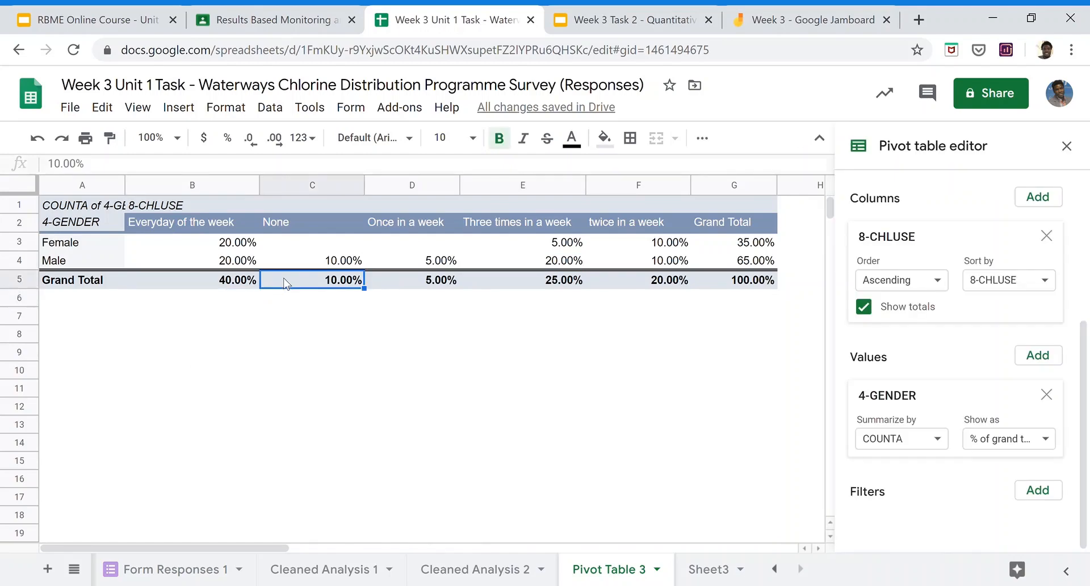
{"action": "left_click", "coordinate": [195, 287]}
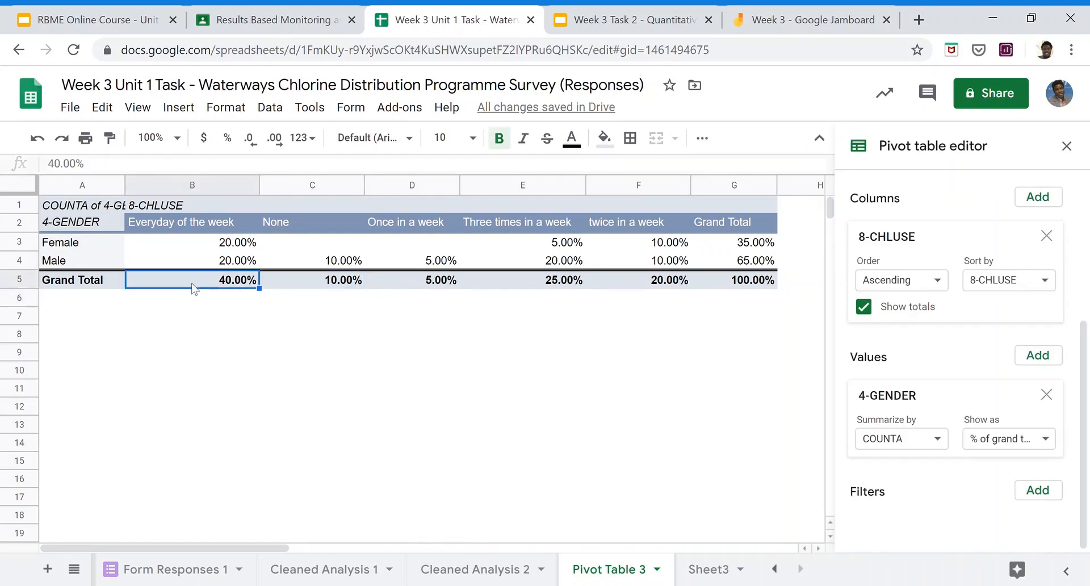
{"action": "left_click", "coordinate": [199, 301]}
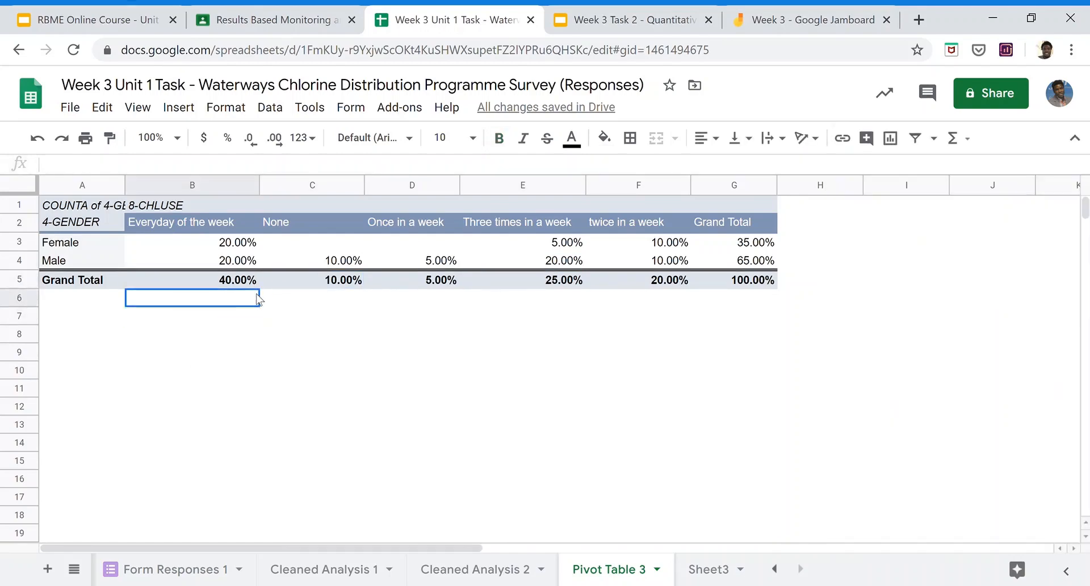
{"action": "left_click", "coordinate": [271, 108]}
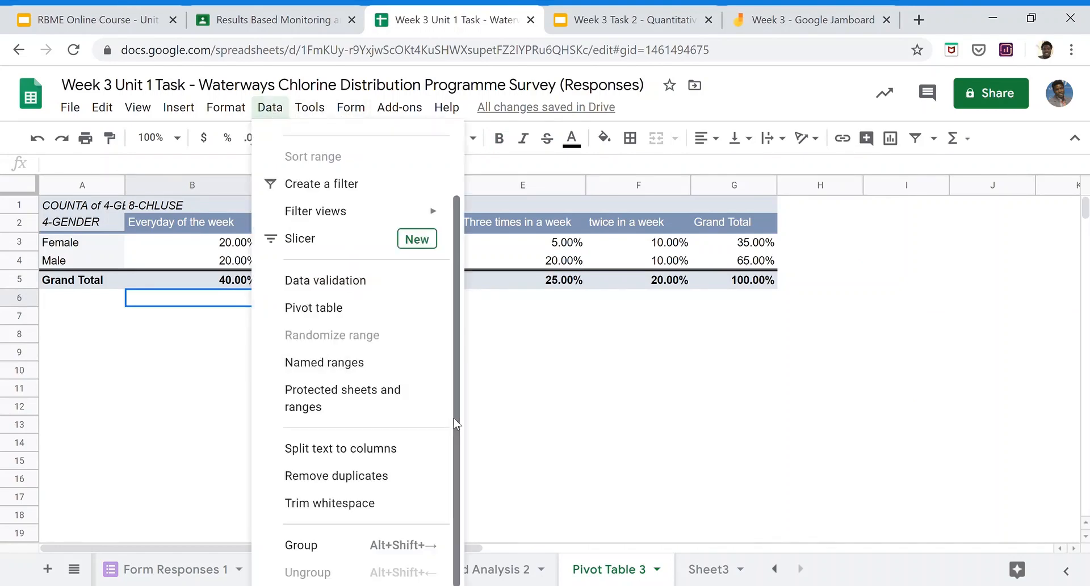
{"action": "left_click", "coordinate": [521, 383]}
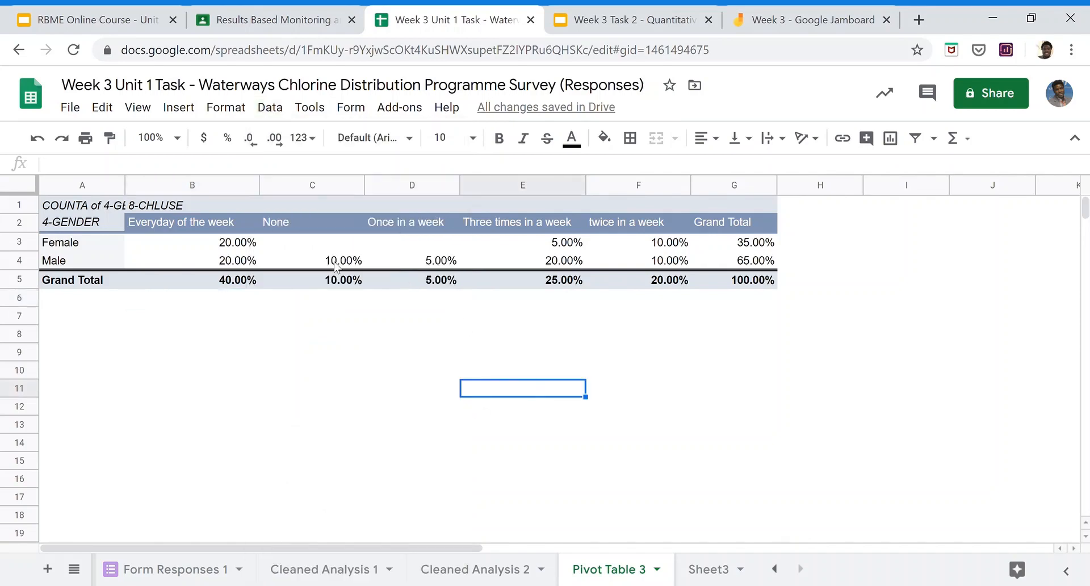
{"action": "left_click", "coordinate": [178, 107]}
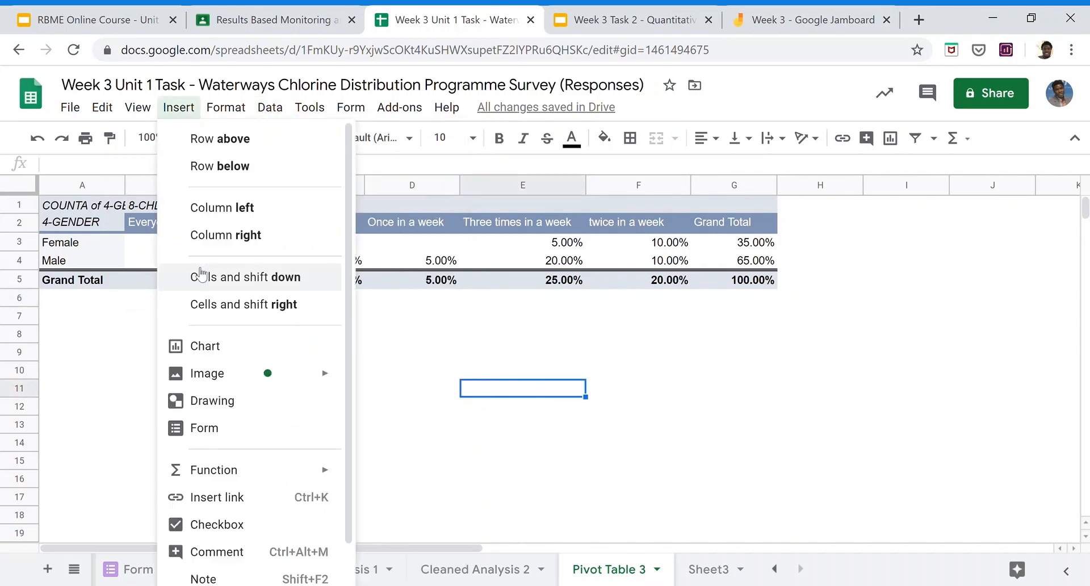
{"action": "left_click", "coordinate": [246, 347]}
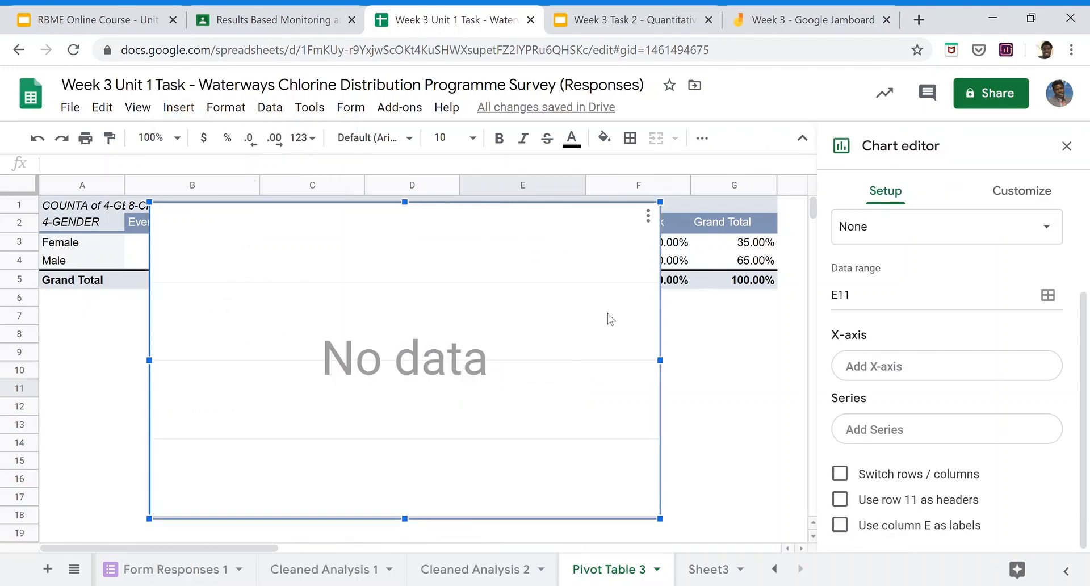
{"action": "key", "text": "Delete"}
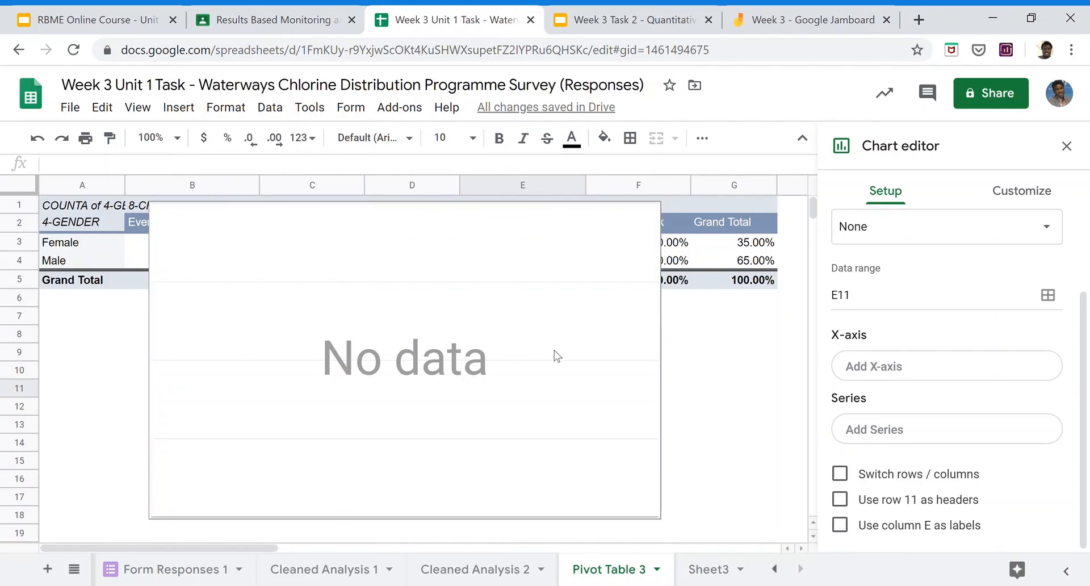
{"action": "left_click", "coordinate": [644, 214]}
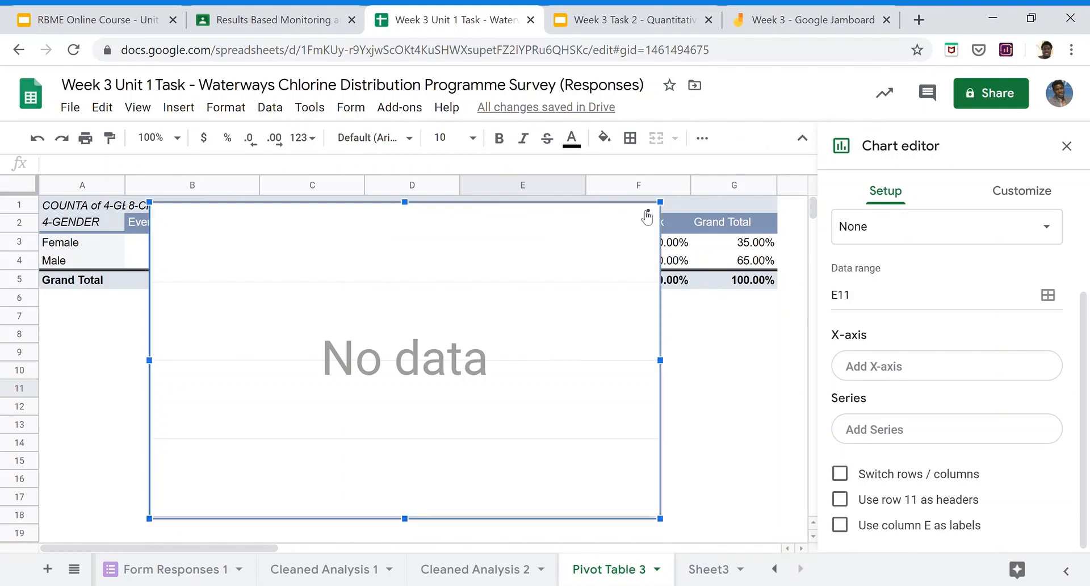
{"action": "left_click", "coordinate": [650, 216]}
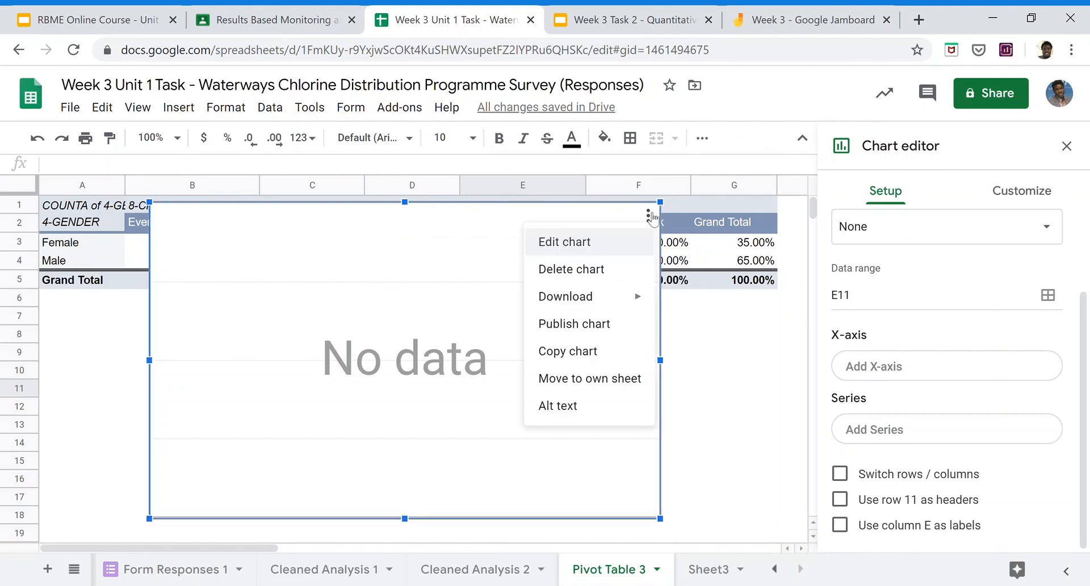
{"action": "left_click", "coordinate": [605, 268]}
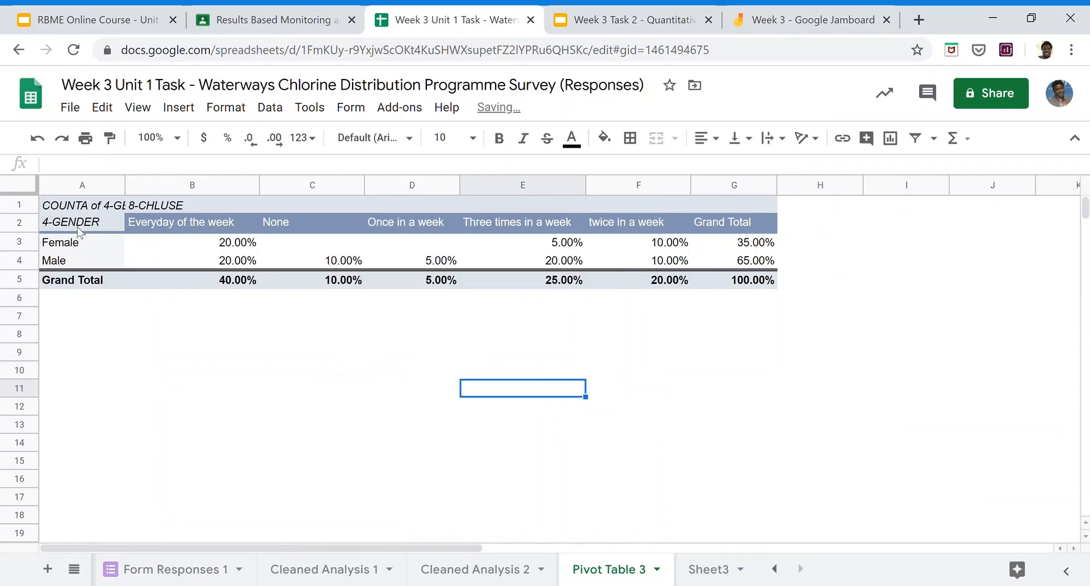
- Copy Pivot Table 3 from the 4-GENDER header row through the grand totals and paste it at cell A1 of a new sheet
{"action": "left_click_drag", "start_coordinate": [80, 227], "coordinate": [729, 283]}
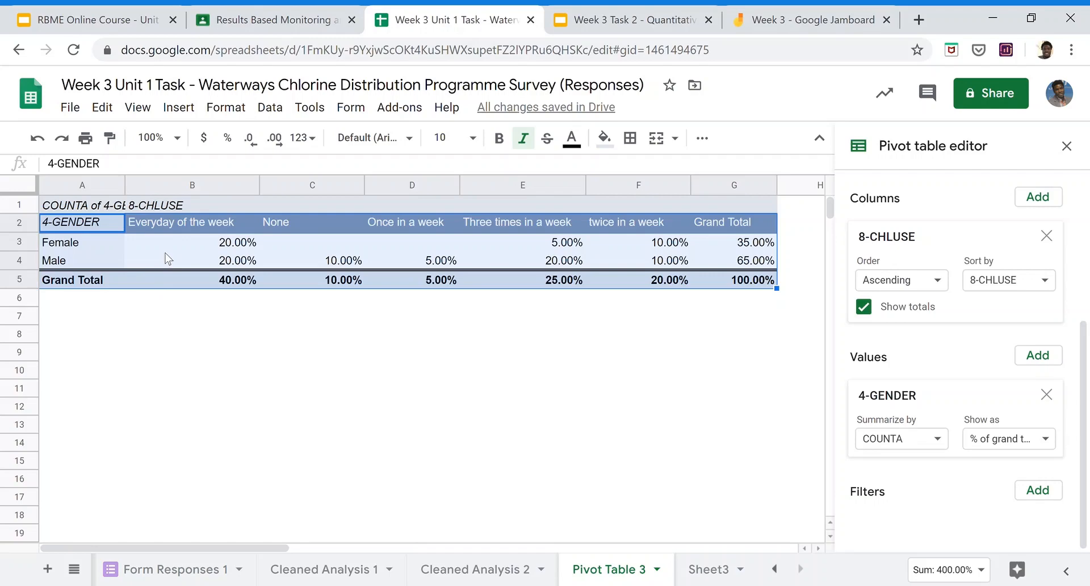
{"action": "left_click", "coordinate": [194, 283]}
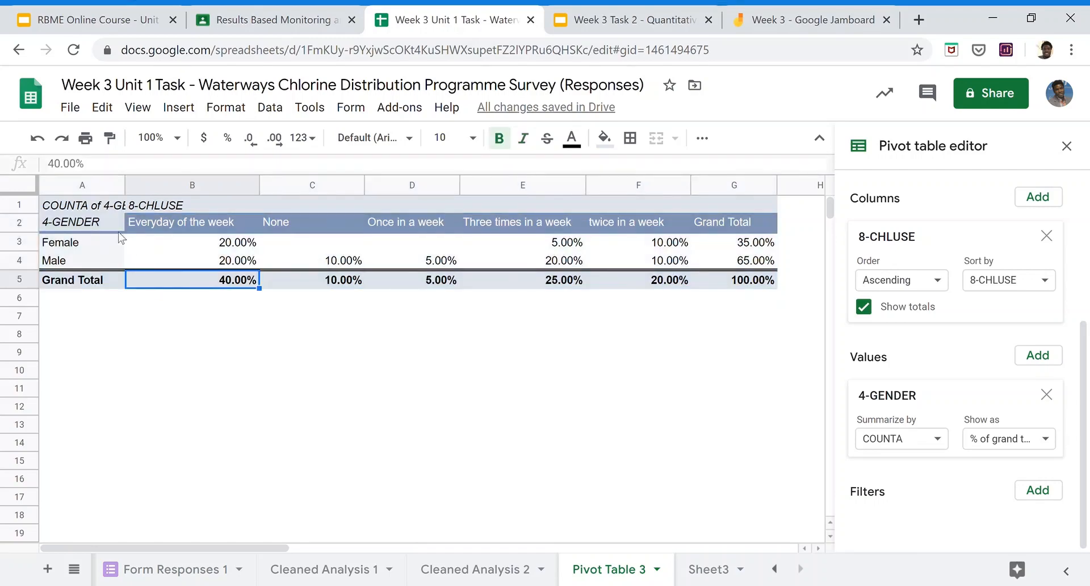
{"action": "left_click_drag", "start_coordinate": [103, 220], "coordinate": [726, 289]}
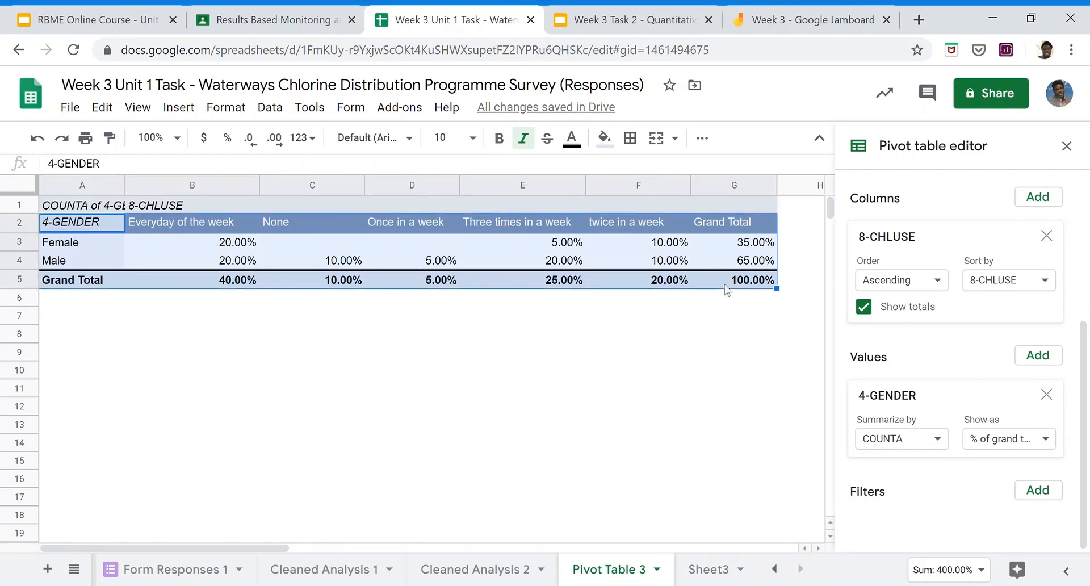
{"action": "key", "text": "ctrl+c"}
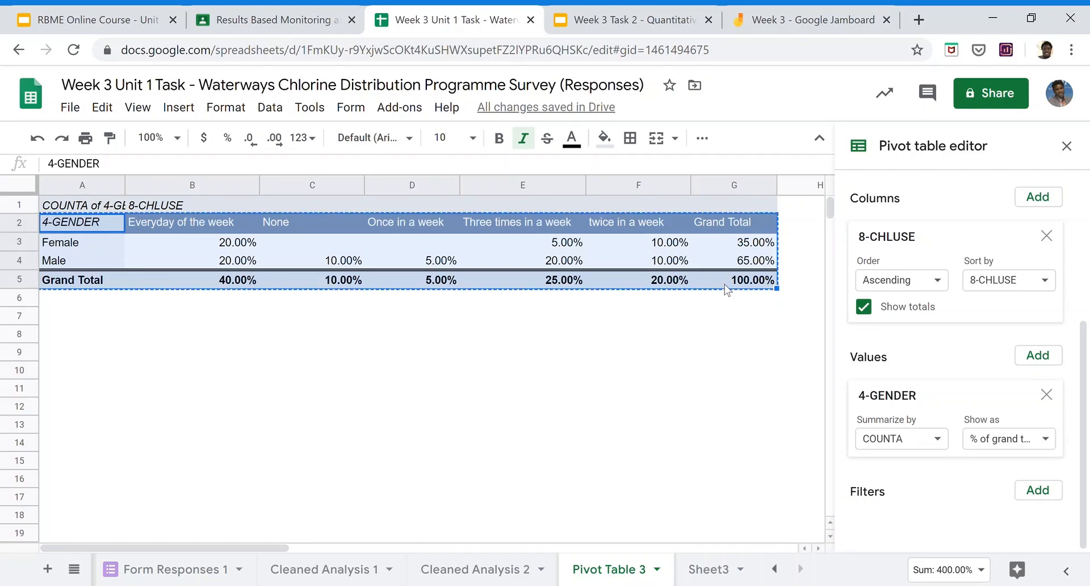
{"action": "left_click", "coordinate": [710, 569]}
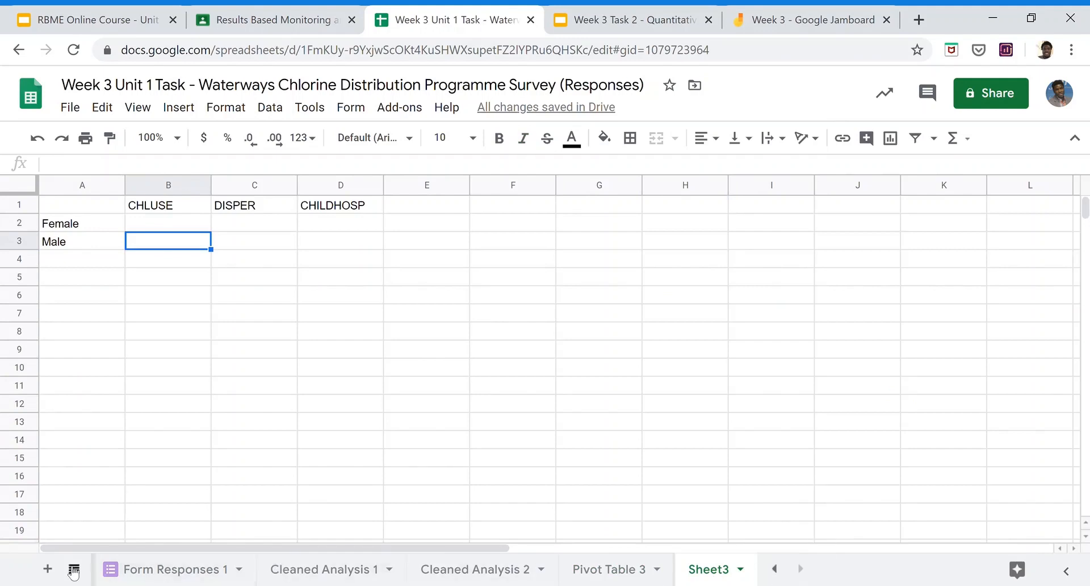
{"action": "left_click", "coordinate": [48, 568]}
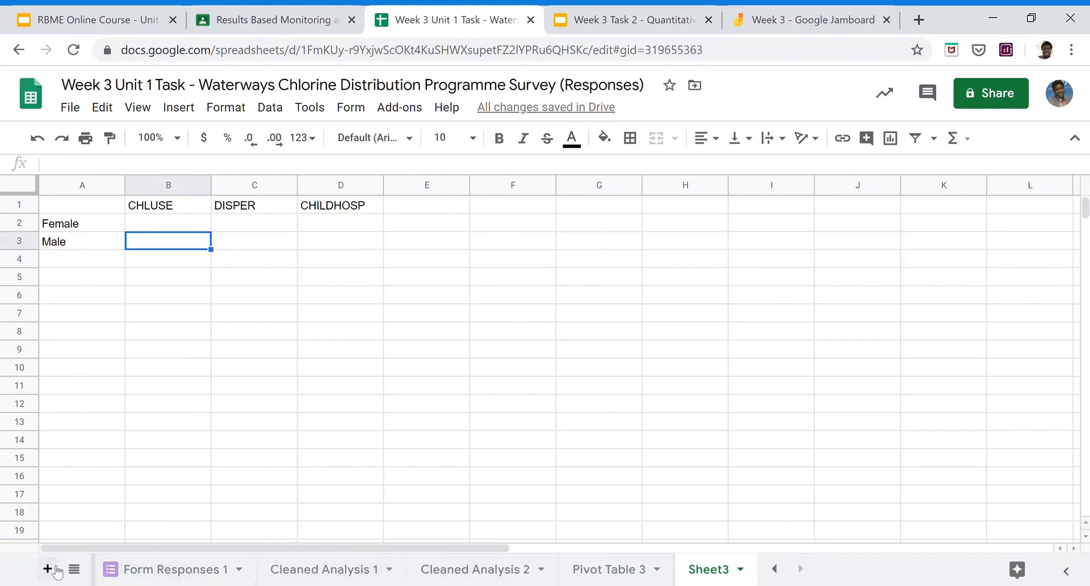
{"action": "left_click", "coordinate": [99, 210]}
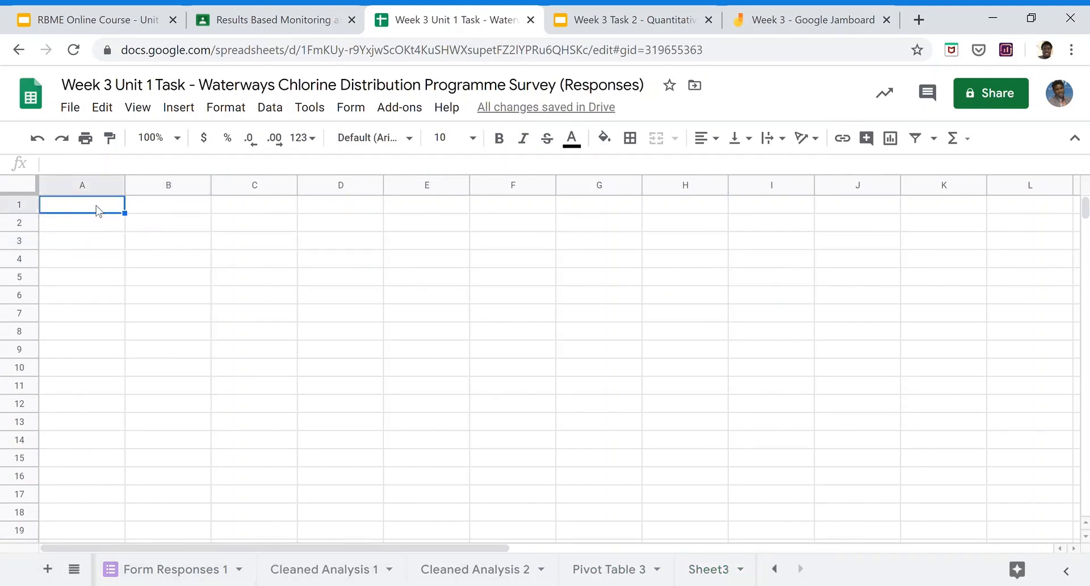
{"action": "key", "text": "ctrl+v"}
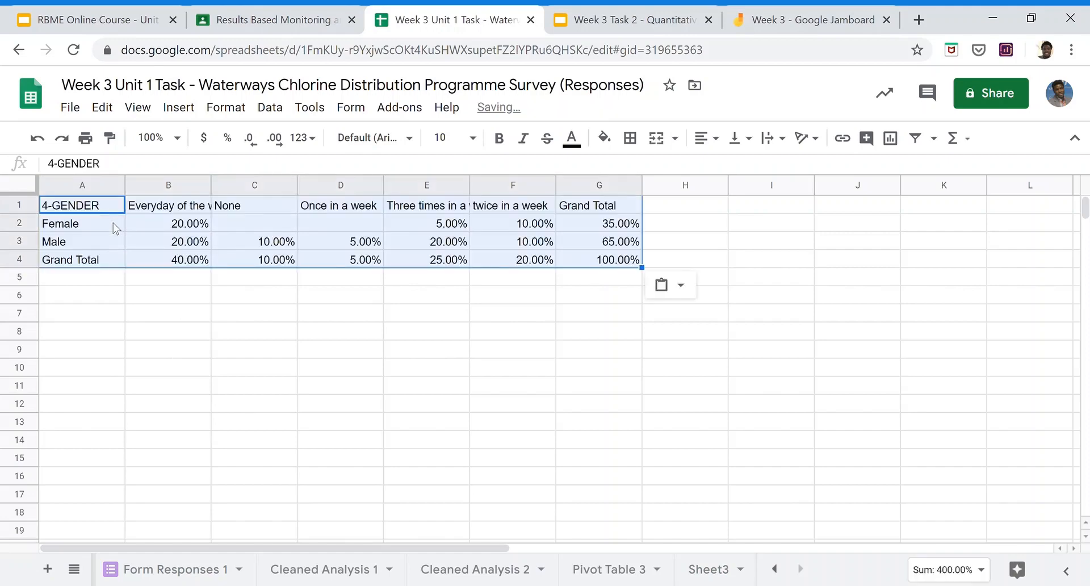
- In the pasted table, widen column B to fit "Everyday of the week" and shorten the header in A1 to GENDER
{"action": "left_click", "coordinate": [156, 295]}
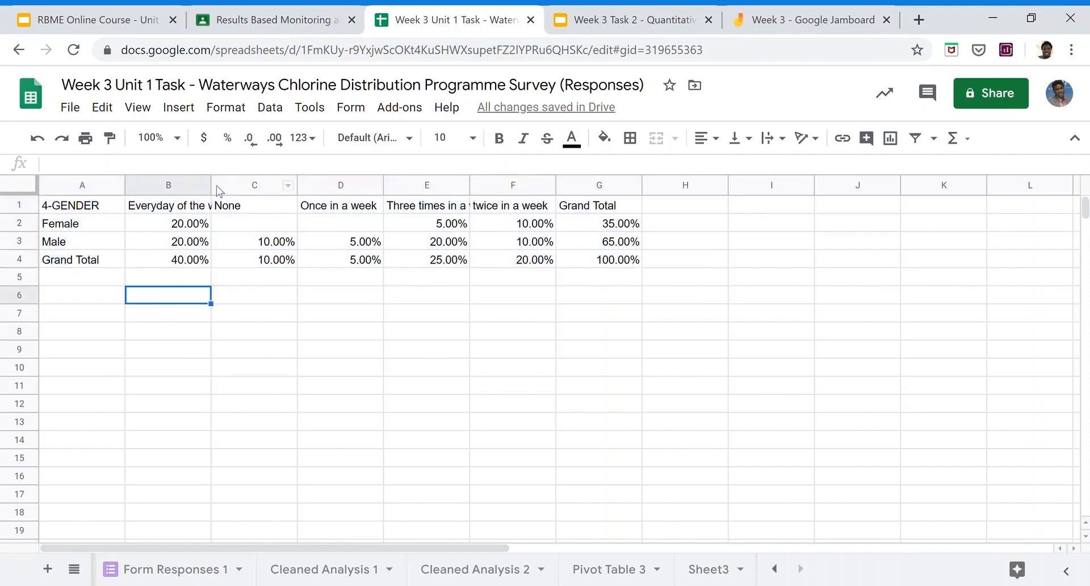
{"action": "left_click_drag", "start_coordinate": [211, 185], "coordinate": [256, 190]}
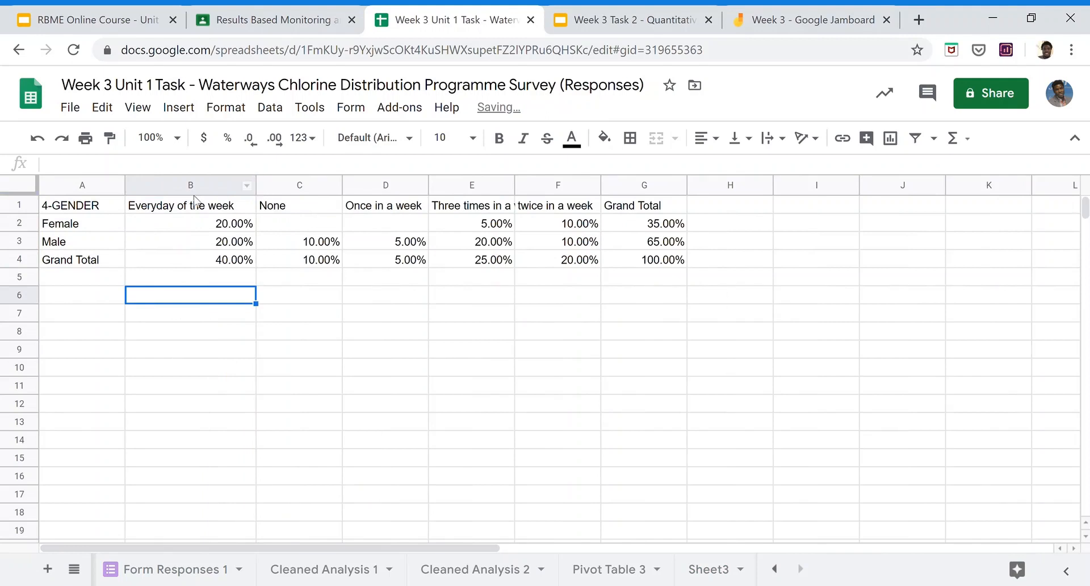
{"action": "left_click", "coordinate": [155, 209]}
{"action": "left_click", "coordinate": [95, 207]}
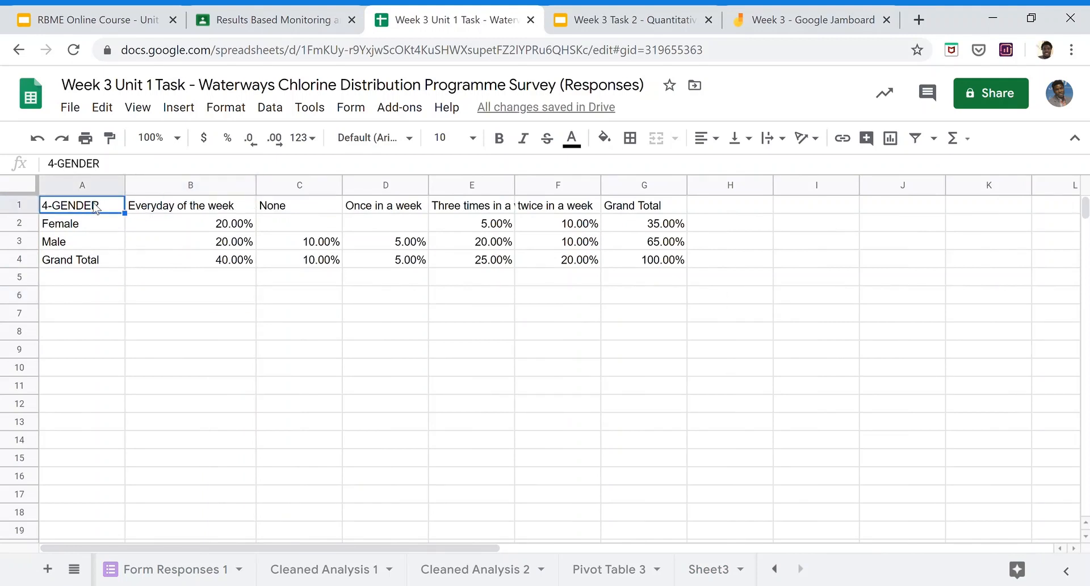
{"action": "double_click", "coordinate": [55, 208]}
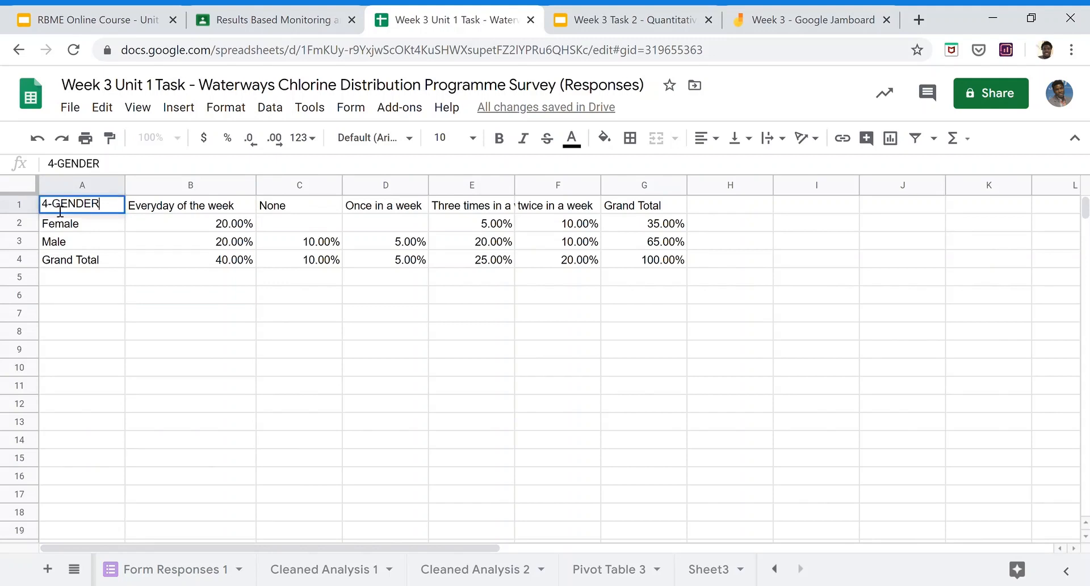
{"action": "key", "text": "BackSpace"}
{"action": "key", "text": "BackSpace"}
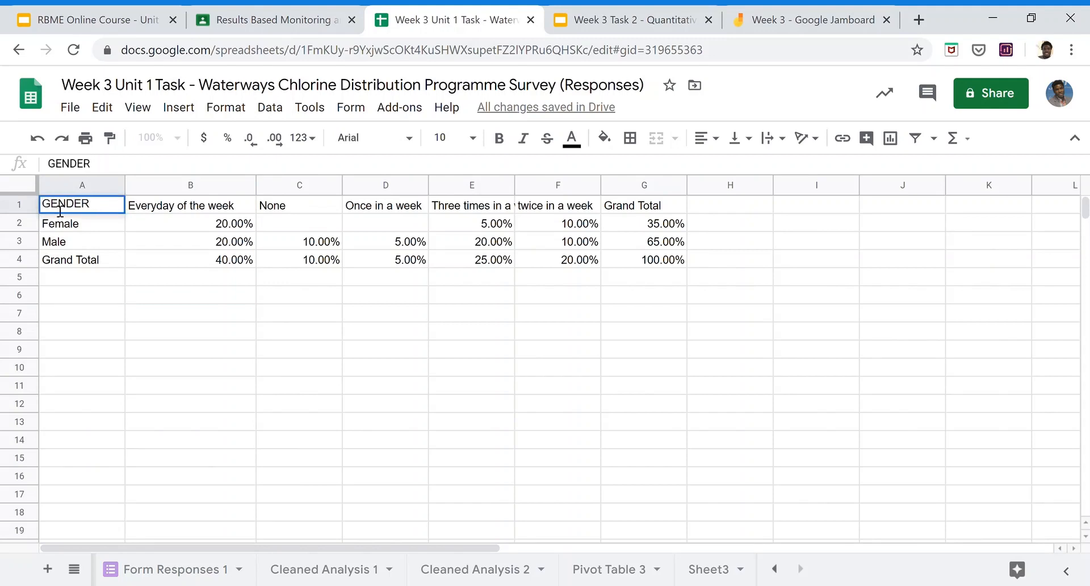
- Clear the Grand Total row, cells A4 to G4, from the pasted table
{"action": "left_click", "coordinate": [85, 331]}
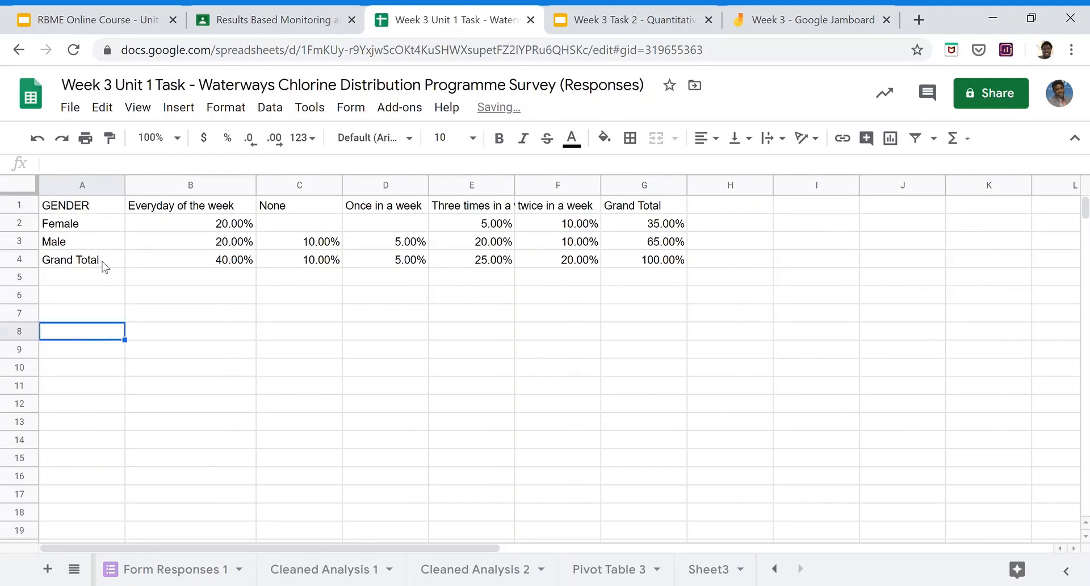
{"action": "left_click_drag", "start_coordinate": [99, 259], "coordinate": [627, 264]}
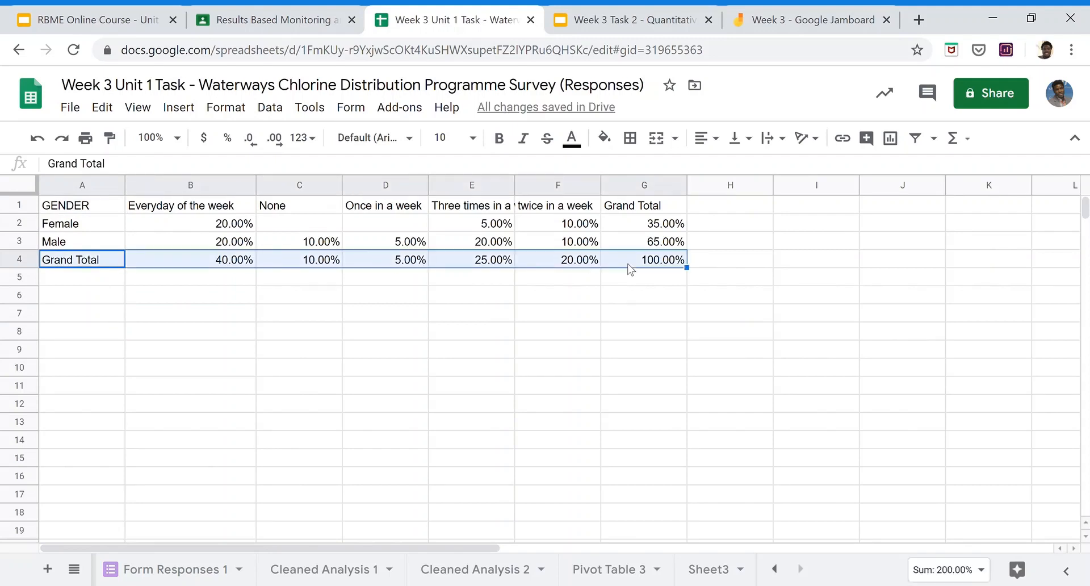
{"action": "key", "text": "Delete"}
{"action": "left_click", "coordinate": [500, 302]}
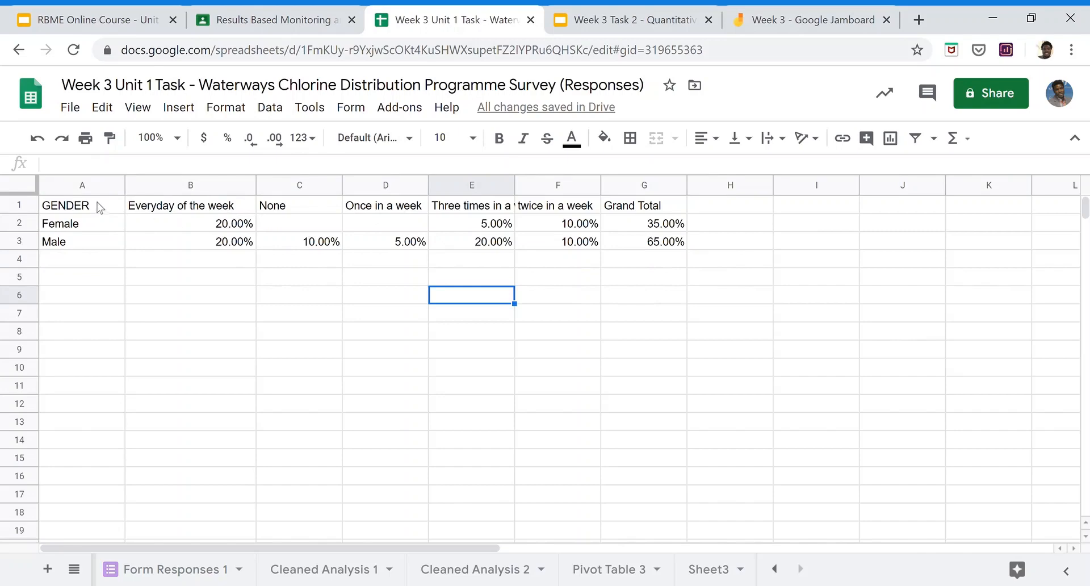
- Insert a chart from the table range A1:G3
{"action": "left_click_drag", "start_coordinate": [100, 207], "coordinate": [679, 249]}
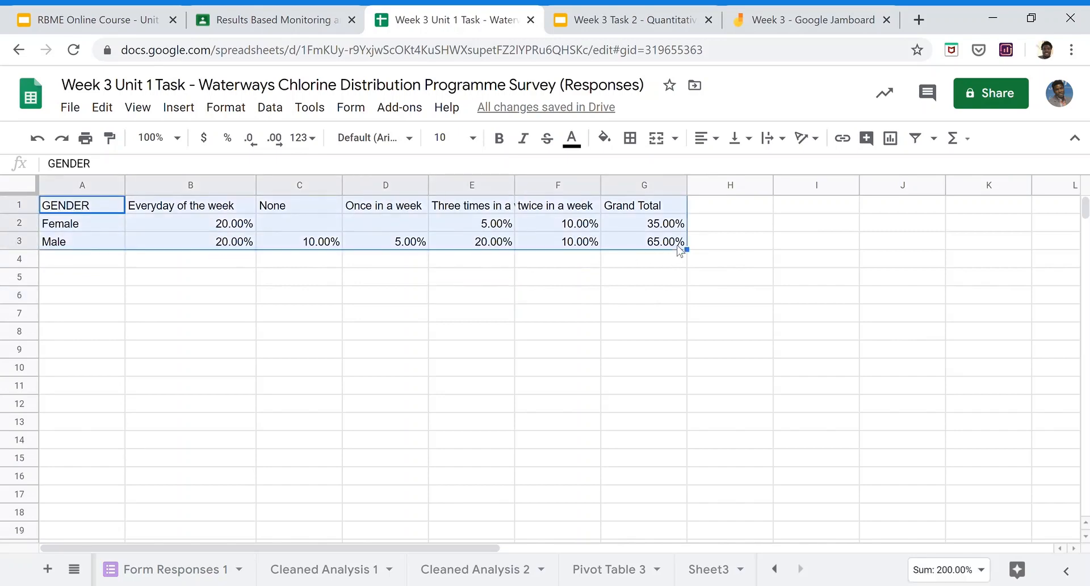
{"action": "left_click", "coordinate": [177, 112]}
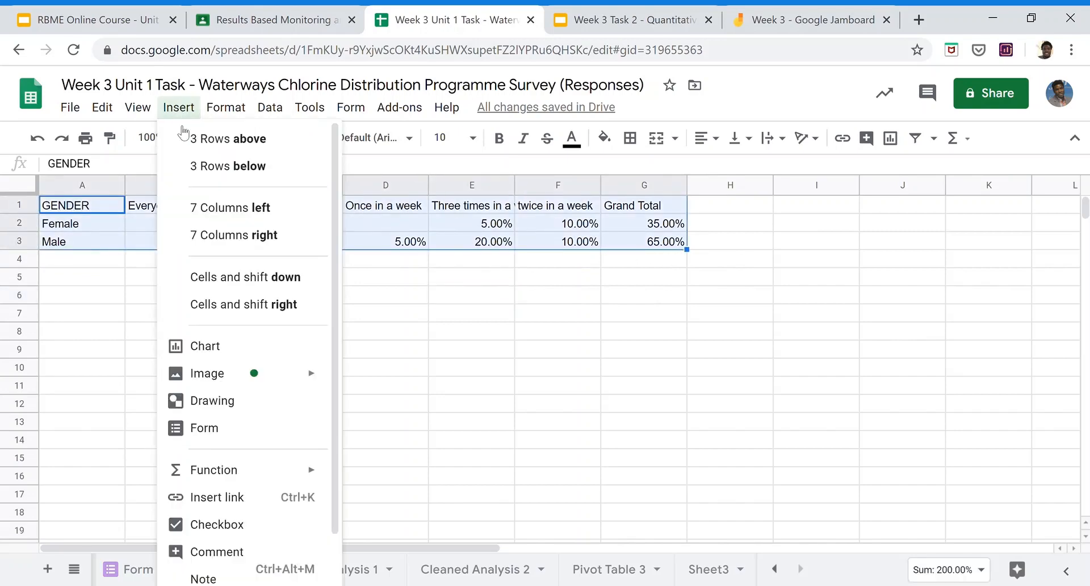
{"action": "left_click", "coordinate": [235, 354]}
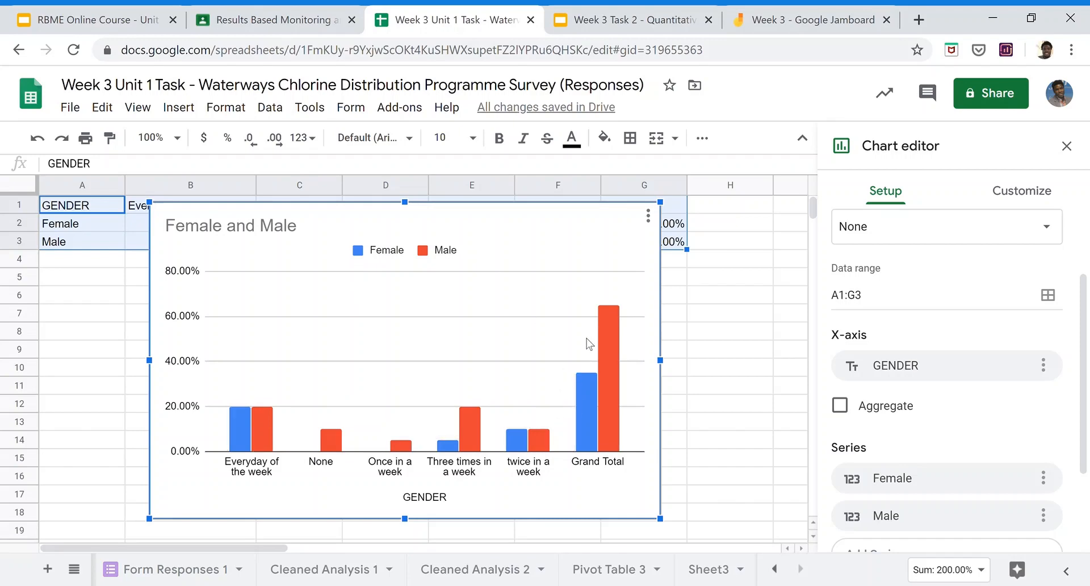
- Move the column chart below the table so that it starts around row 9
{"action": "left_click", "coordinate": [611, 366]}
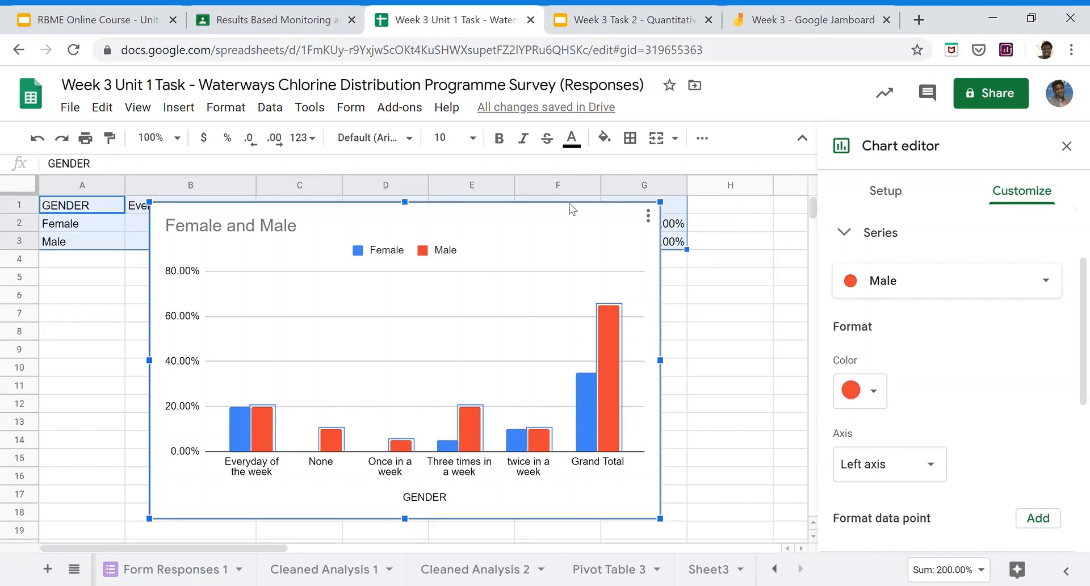
{"action": "left_click_drag", "start_coordinate": [569, 199], "coordinate": [520, 348]}
{"action": "scroll", "coordinate": [521, 348], "scroll_direction": "down", "scroll_amount": 2}
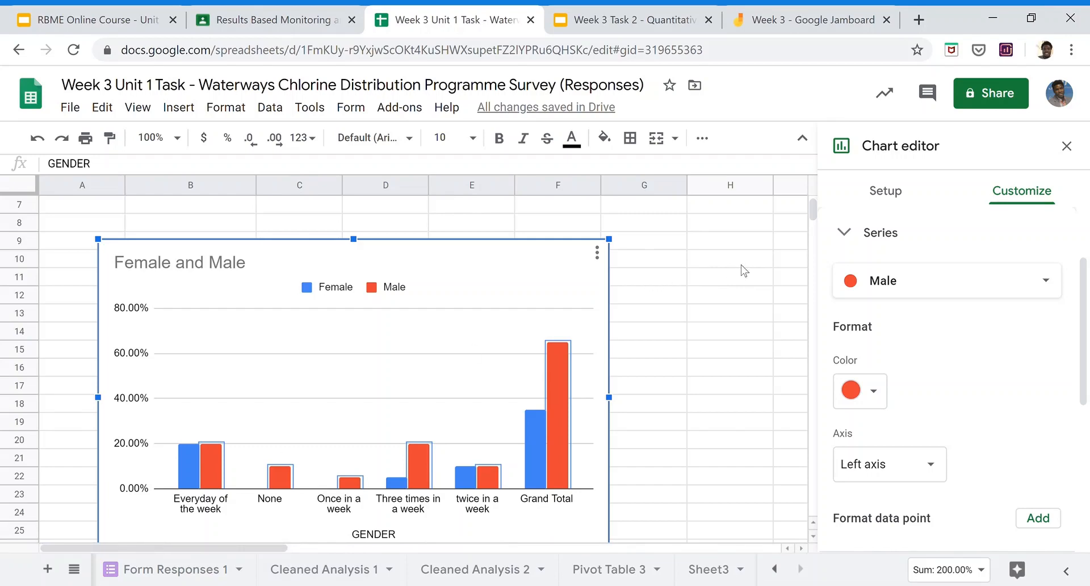
- Try to shrink the highlighted table range to leave out the Grand Total column, and undo the change
{"action": "left_click_drag", "start_coordinate": [812, 216], "coordinate": [812, 198]}
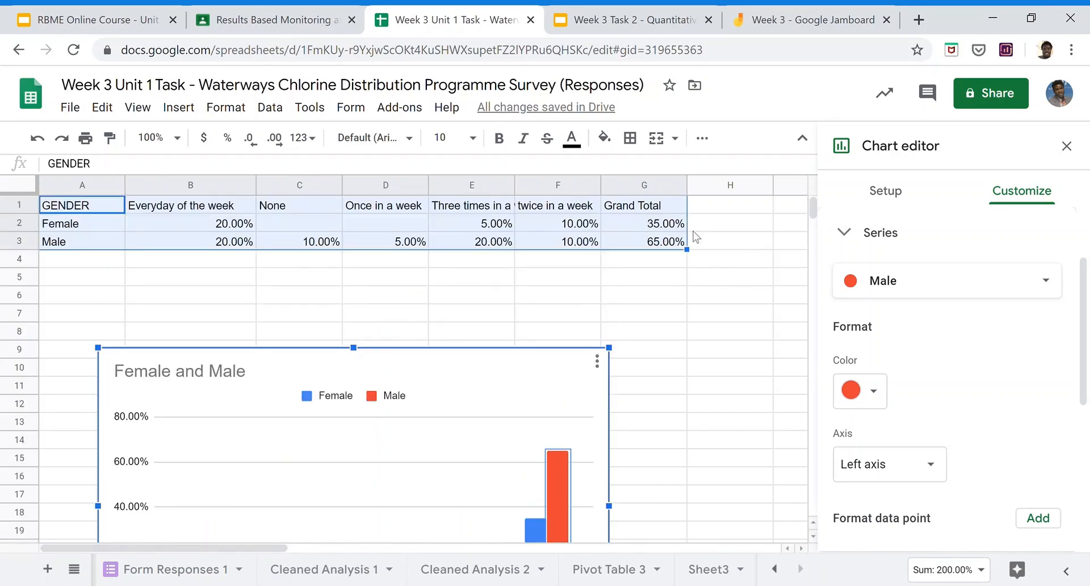
{"action": "left_click_drag", "start_coordinate": [686, 250], "coordinate": [601, 256]}
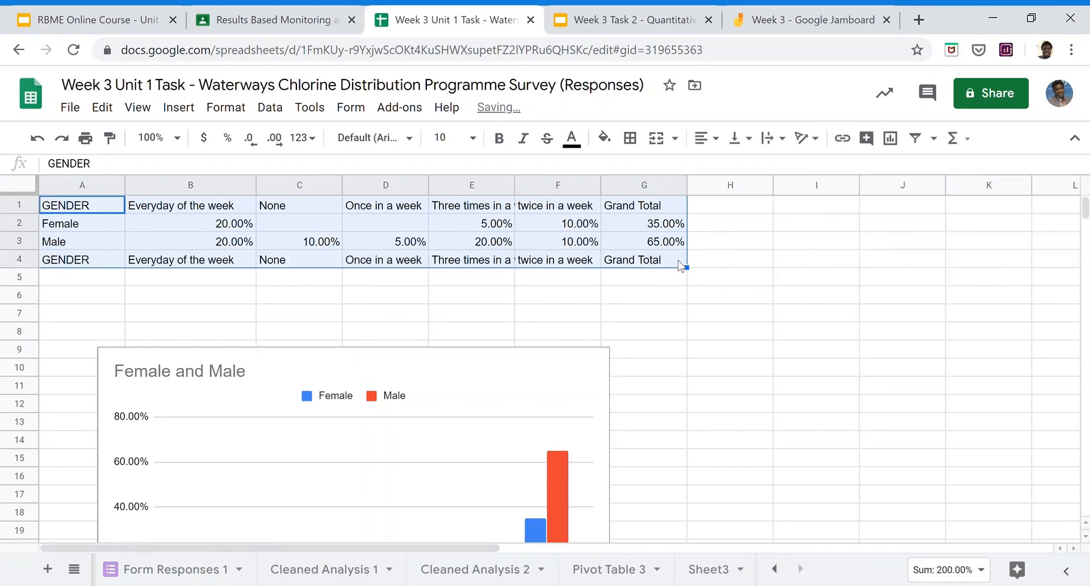
{"action": "key", "text": "ctrl+z"}
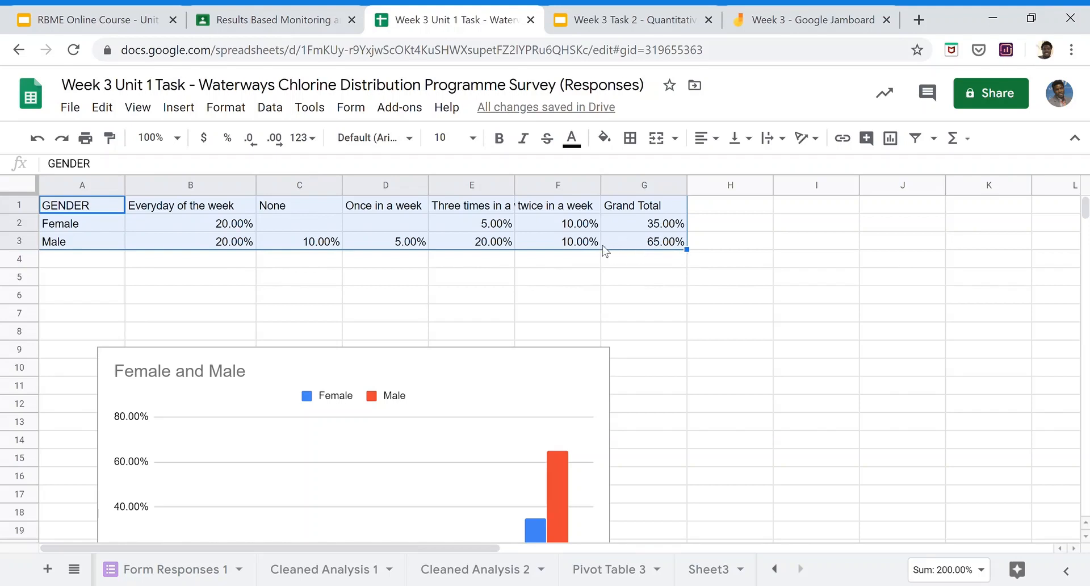
{"action": "double_click", "coordinate": [509, 354]}
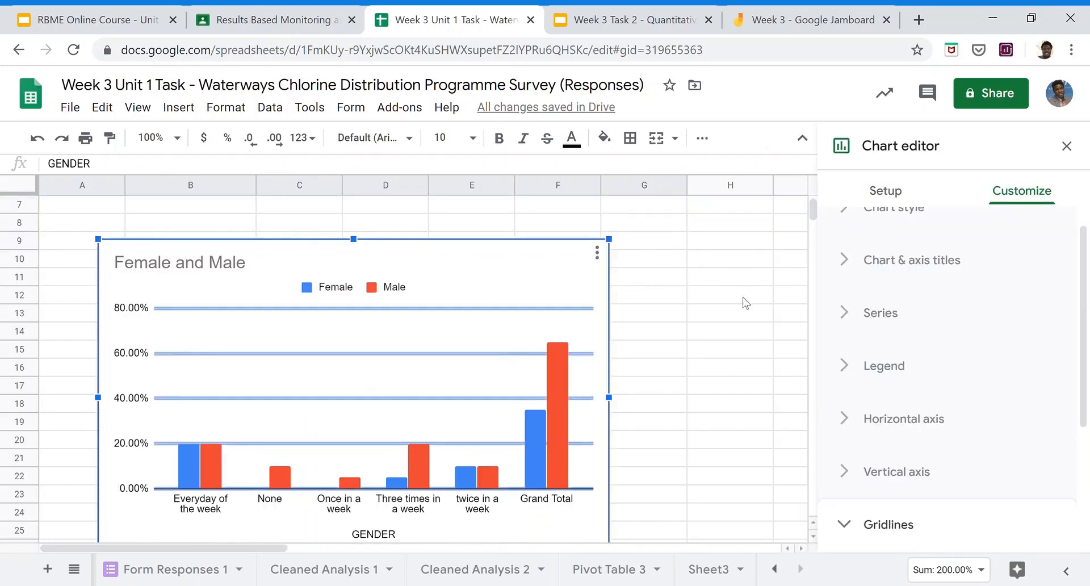
{"action": "scroll", "coordinate": [1081, 309], "scroll_direction": "up", "scroll_amount": 1}
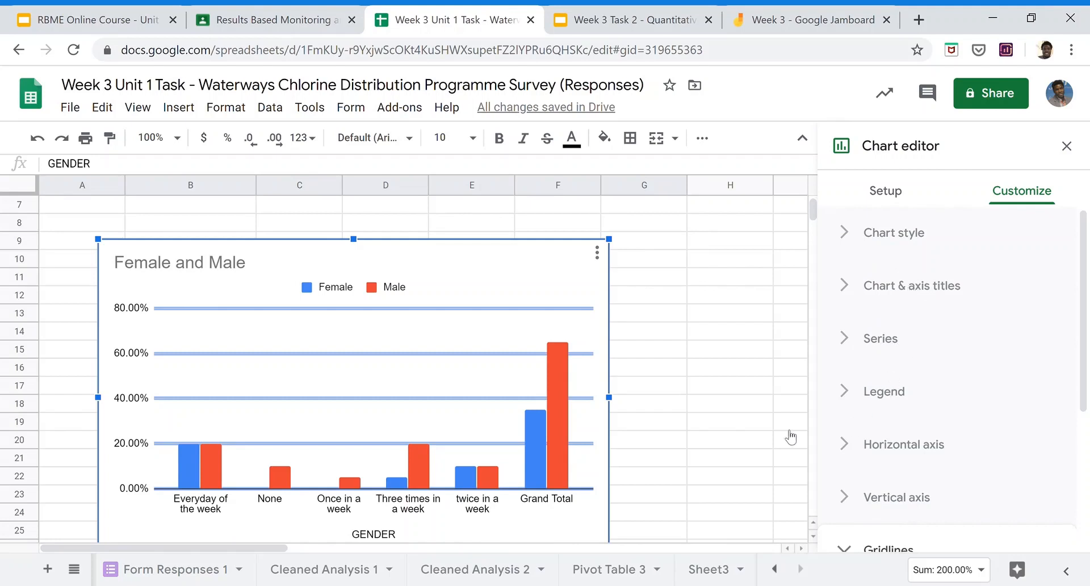
{"action": "left_click", "coordinate": [556, 374]}
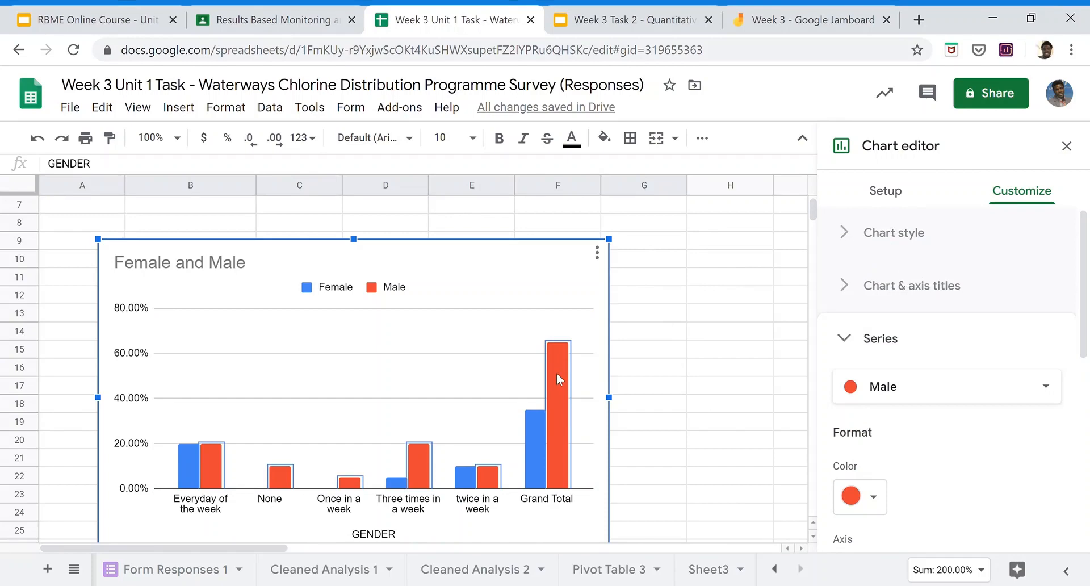
{"action": "right_click", "coordinate": [556, 374]}
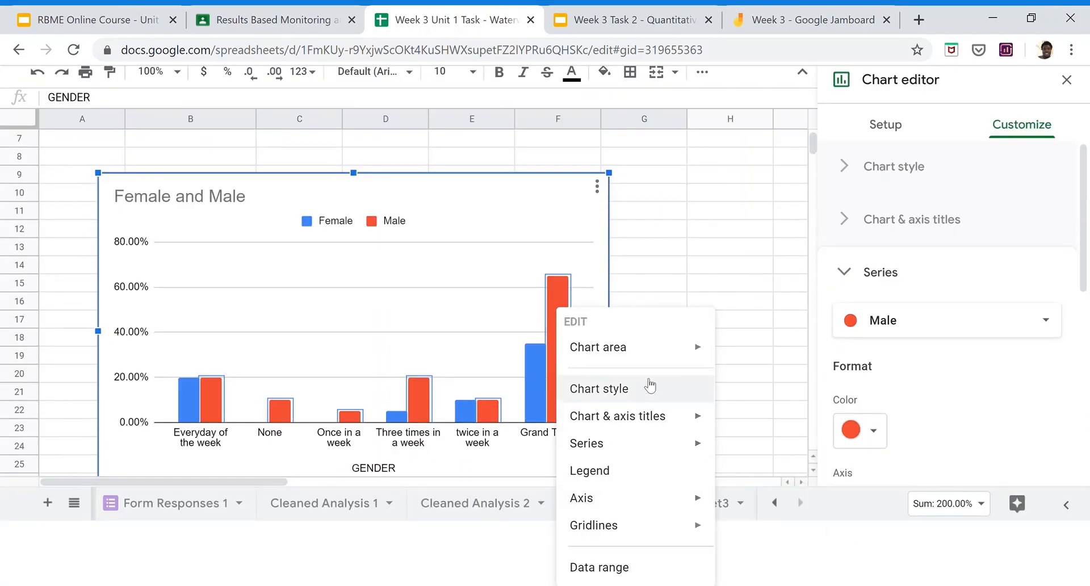
{"action": "left_click", "coordinate": [650, 572]}
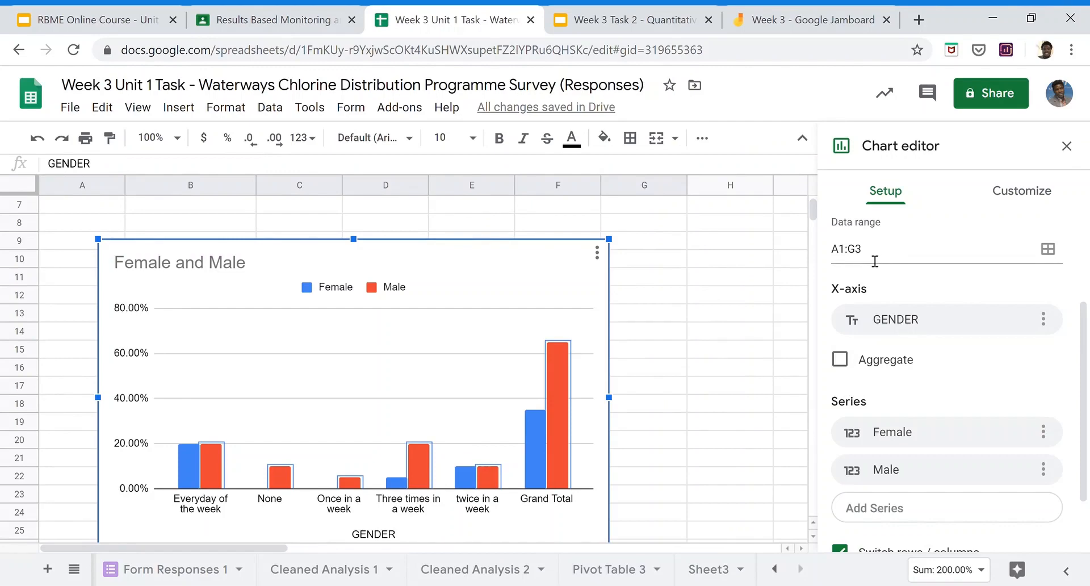
{"action": "left_click_drag", "start_coordinate": [1084, 336], "coordinate": [1084, 241]}
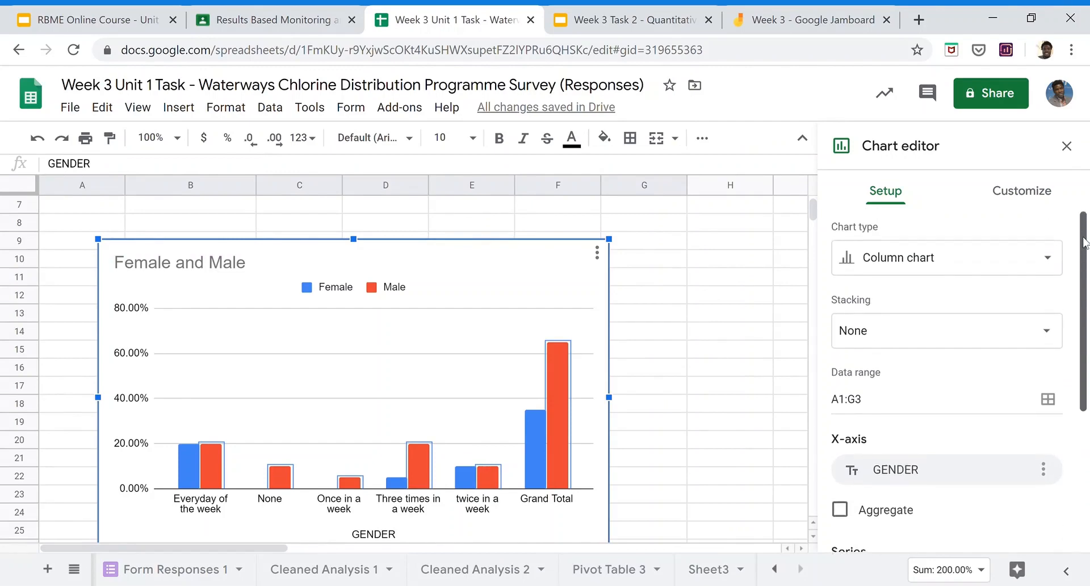
{"action": "left_click", "coordinate": [544, 214]}
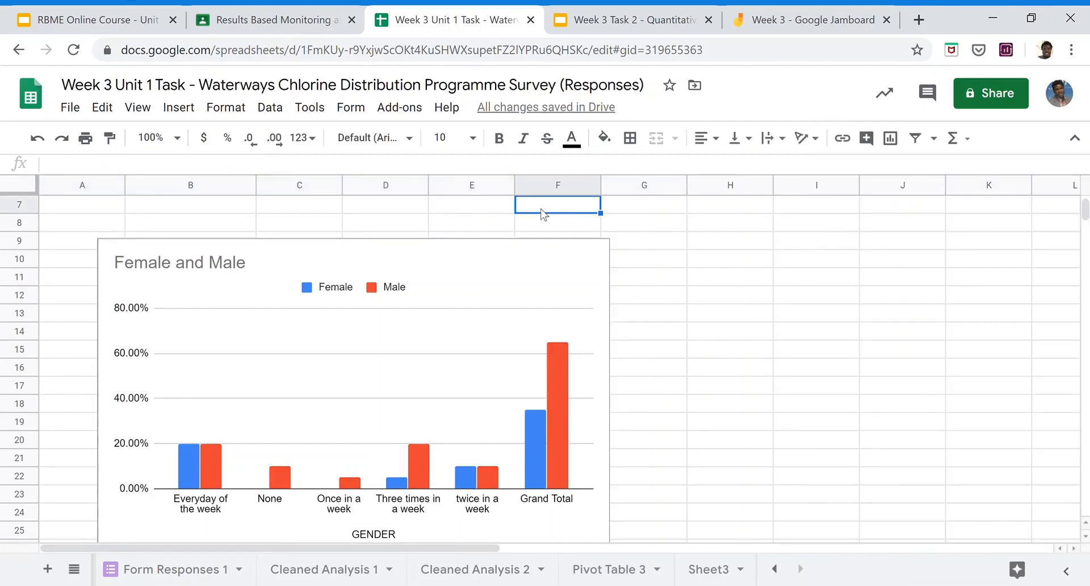
{"action": "left_click_drag", "start_coordinate": [1086, 215], "coordinate": [1086, 207]}
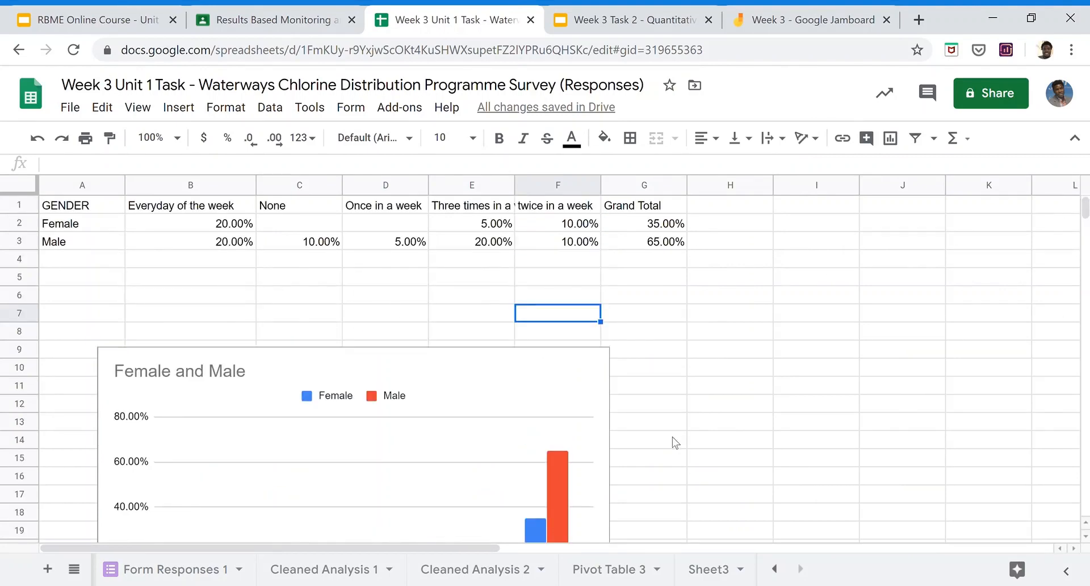
- Set the chart's data range to A1:F3 to leave out the Grand Total column, and close the chart editor
{"action": "left_click", "coordinate": [565, 474]}
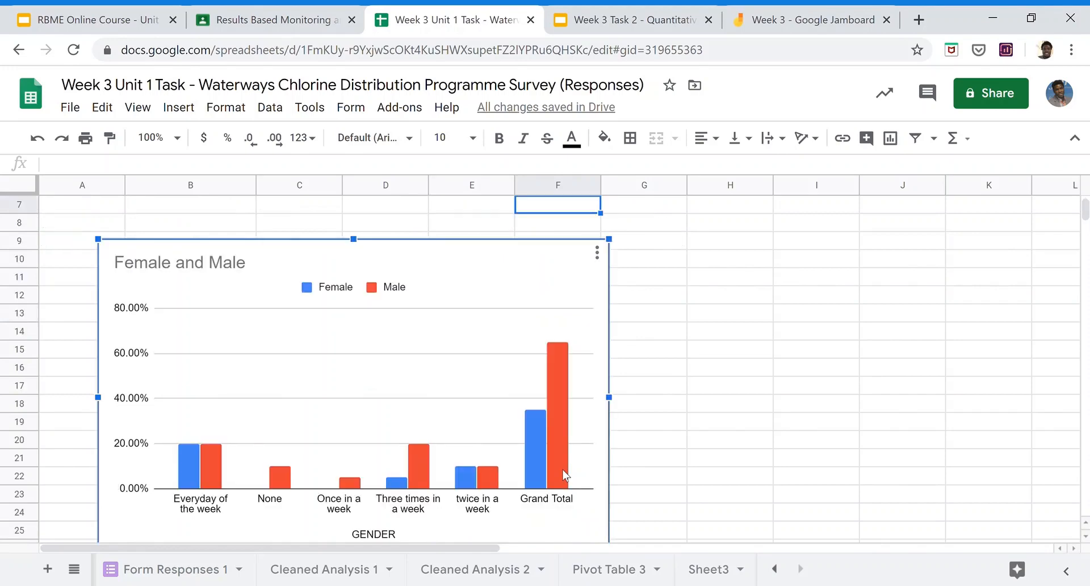
{"action": "double_click", "coordinate": [565, 475]}
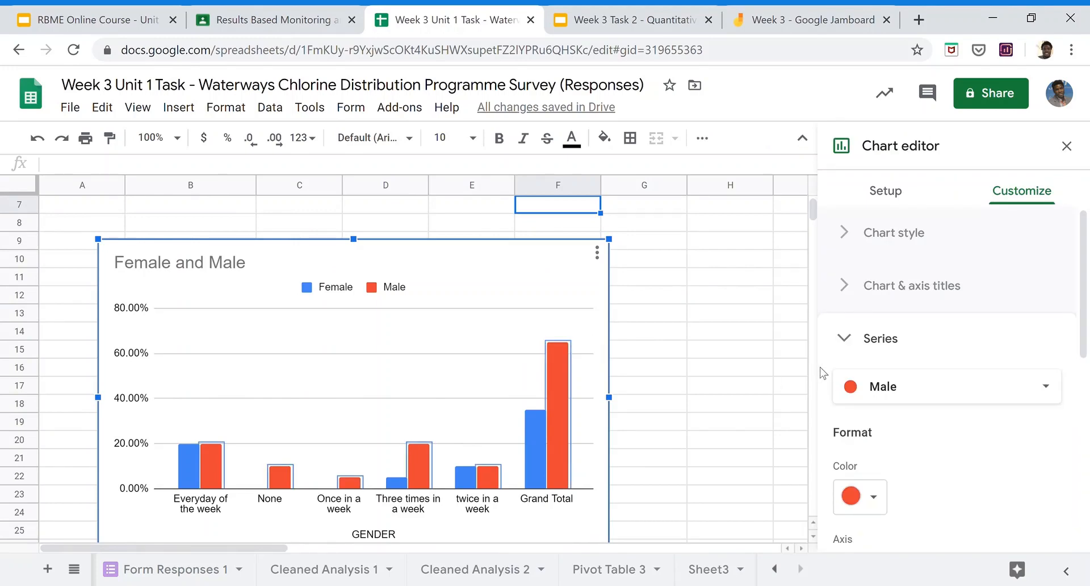
{"action": "scroll", "coordinate": [820, 399], "scroll_direction": "down", "scroll_amount": 2}
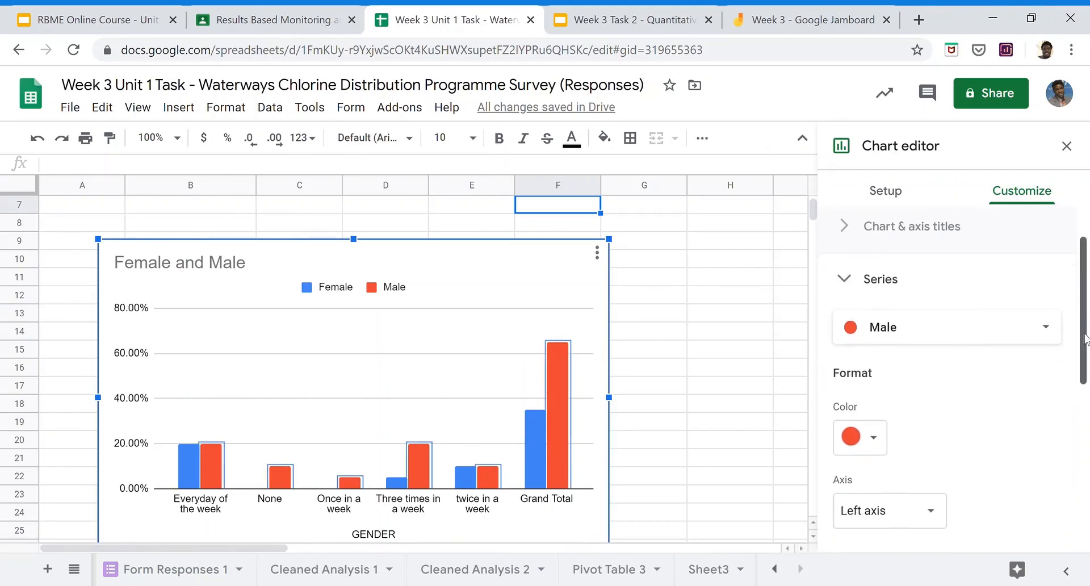
{"action": "right_click", "coordinate": [558, 377]}
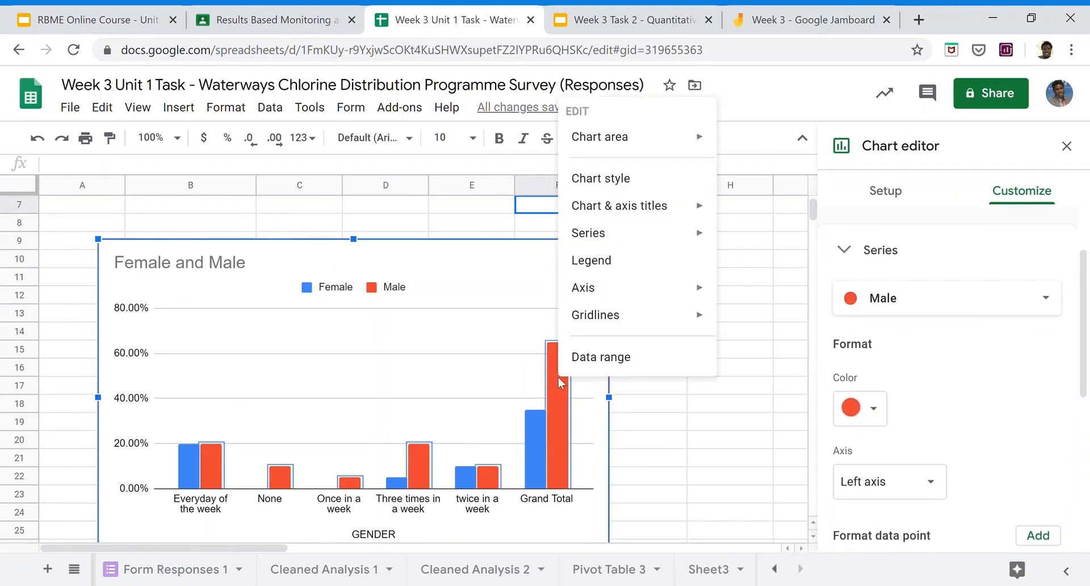
{"action": "left_click", "coordinate": [590, 359]}
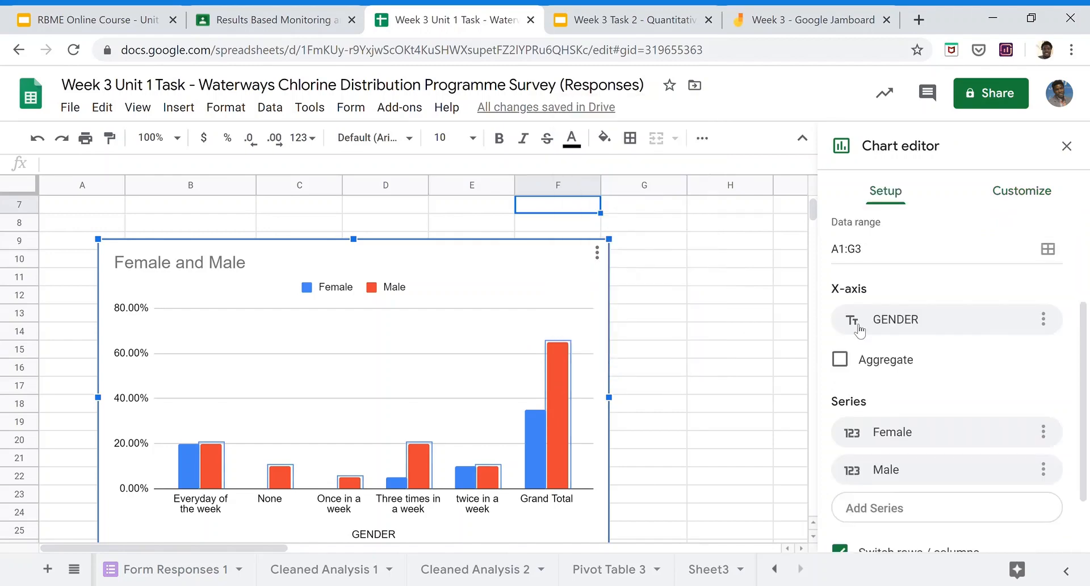
{"action": "left_click", "coordinate": [864, 258]}
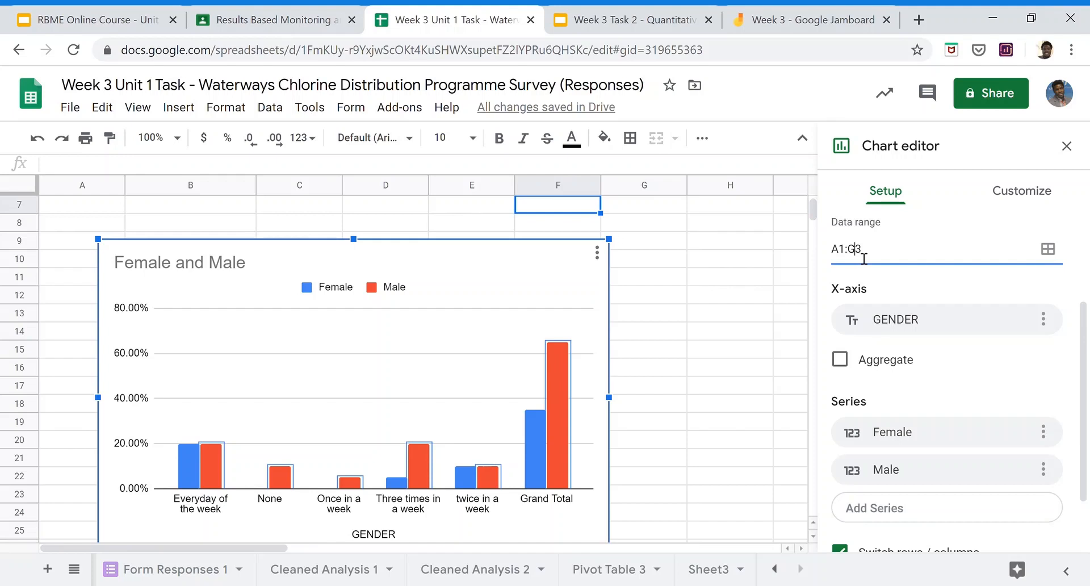
{"action": "key", "text": "BackSpace"}
{"action": "type", "text": "f"}
{"action": "key", "text": "BackSpace"}
{"action": "type", "text": "F"}
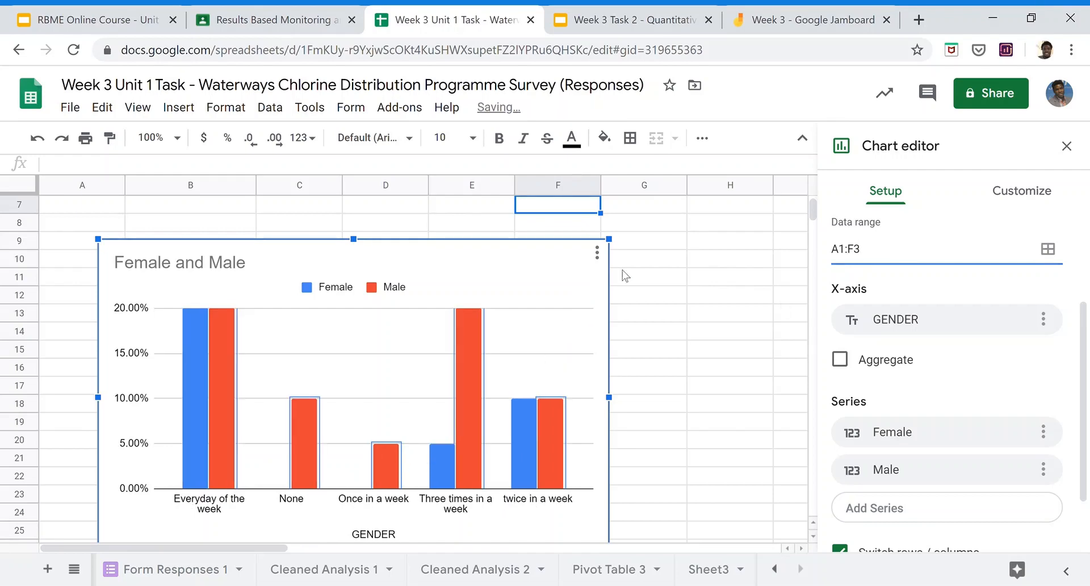
{"action": "left_click", "coordinate": [665, 256]}
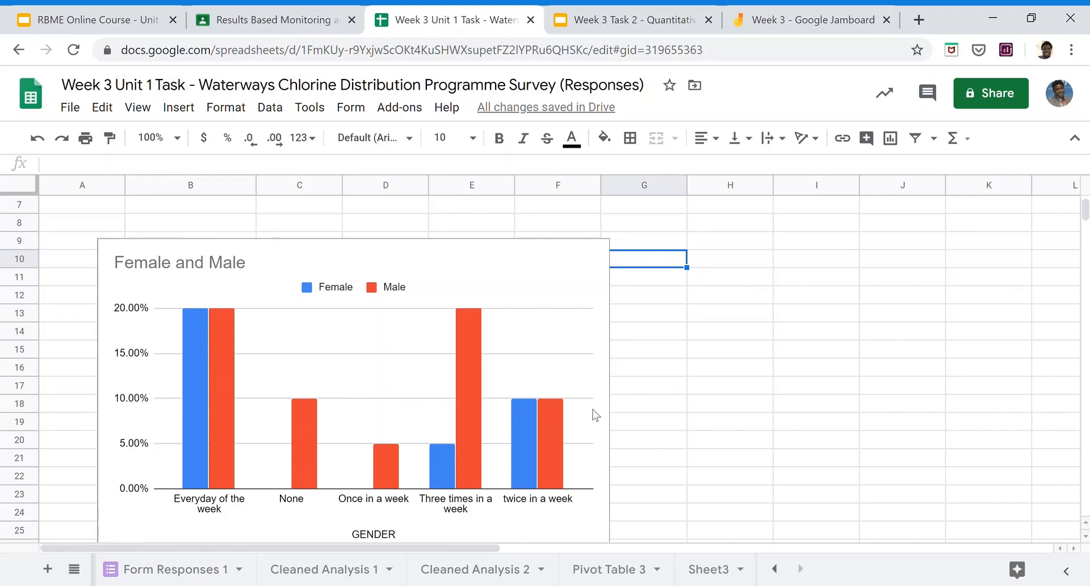
- Remove the title "Female and Male" from the column chart
{"action": "left_click", "coordinate": [591, 256]}
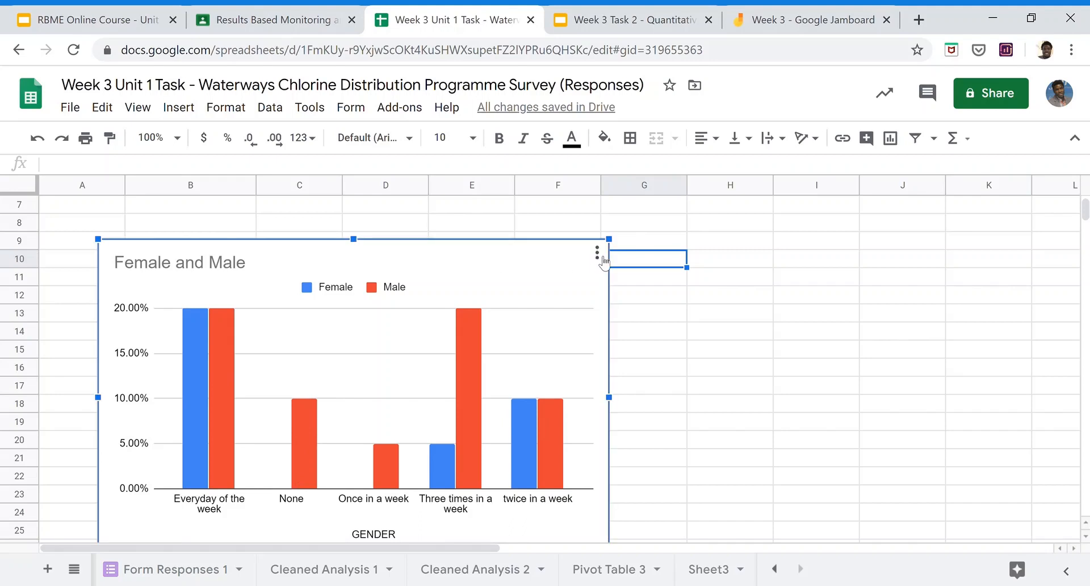
{"action": "double_click", "coordinate": [239, 269]}
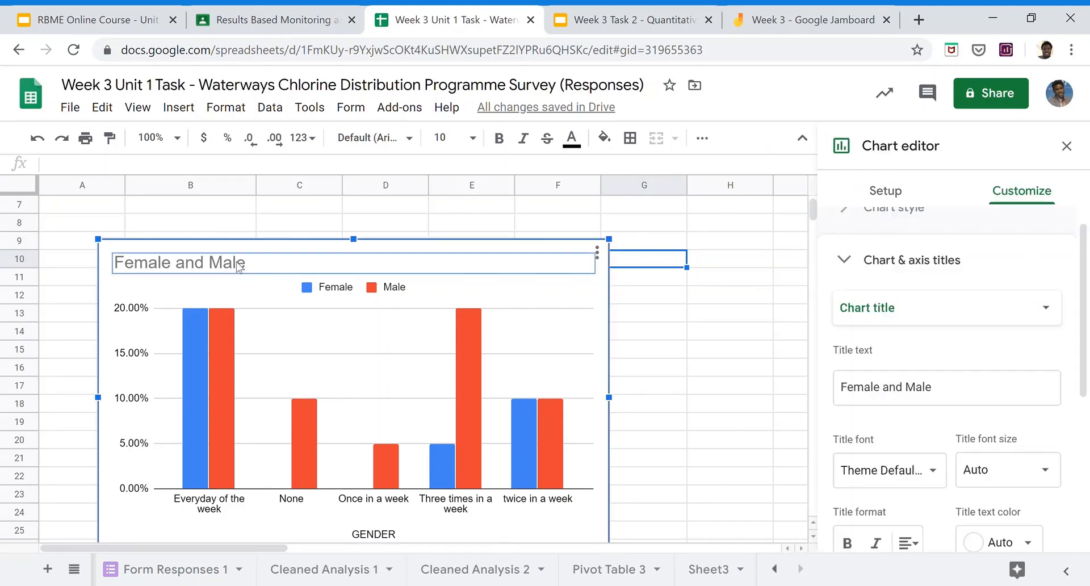
{"action": "left_click", "coordinate": [243, 268]}
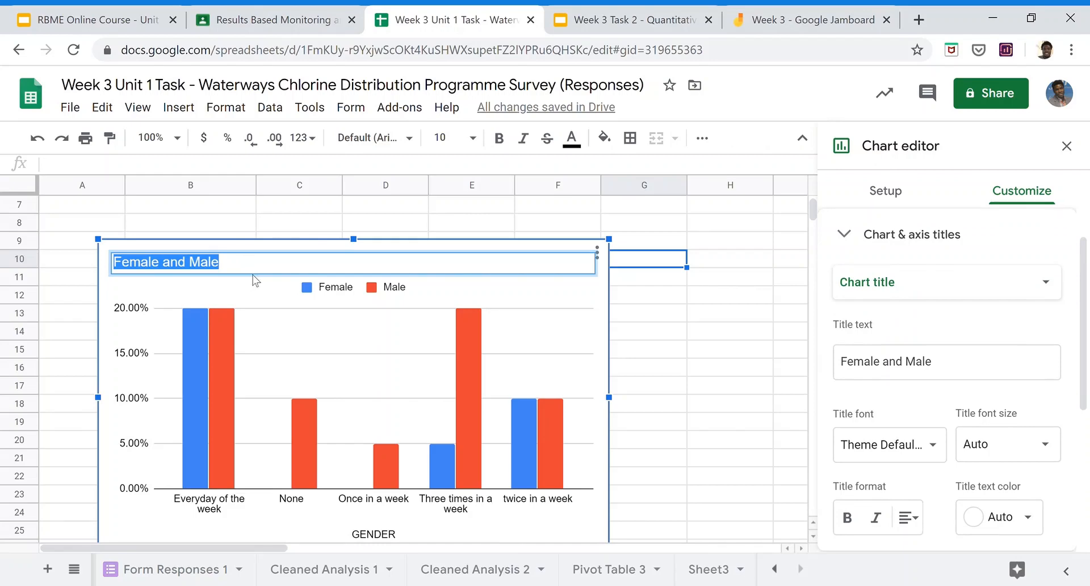
{"action": "left_click", "coordinate": [259, 276]}
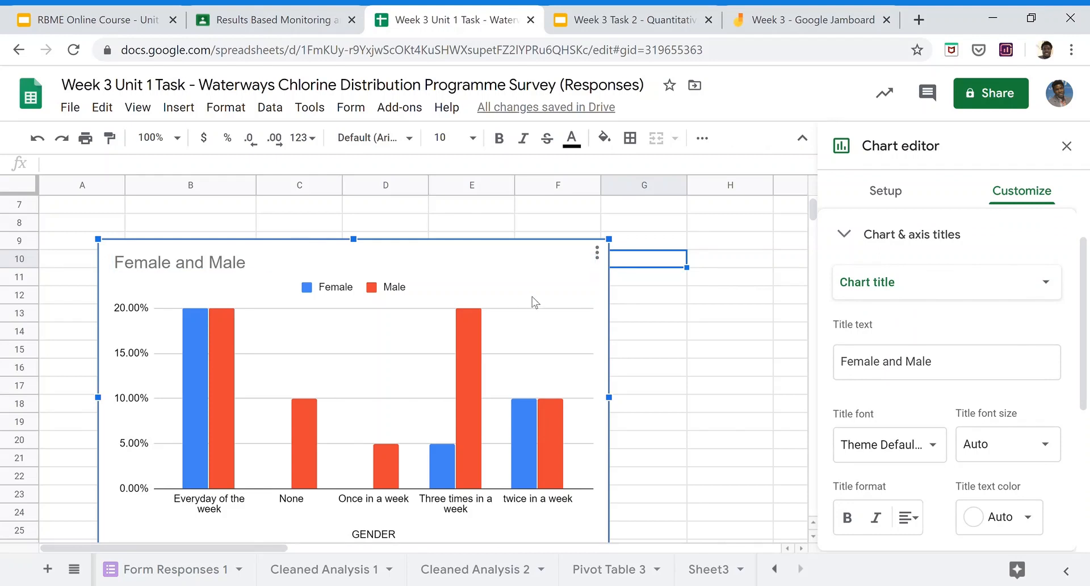
{"action": "double_click", "coordinate": [267, 268]}
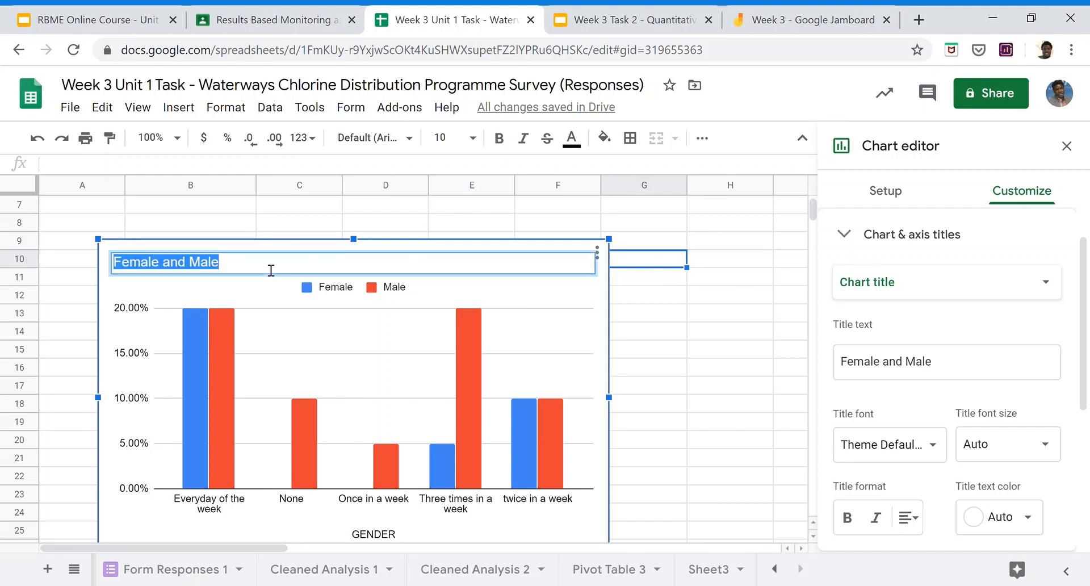
{"action": "key", "text": "BackSpace"}
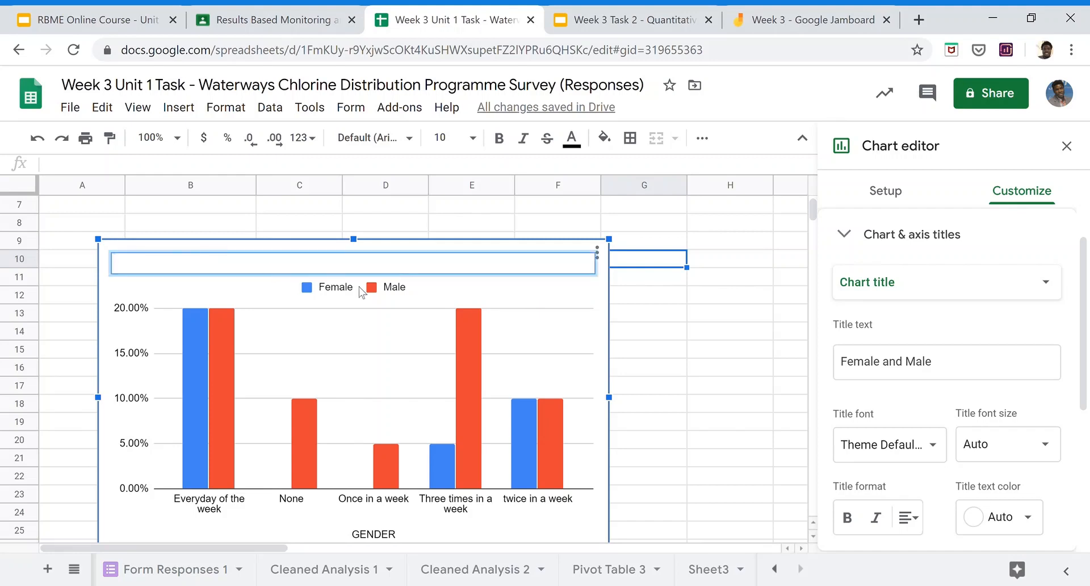
{"action": "key", "text": "Return"}
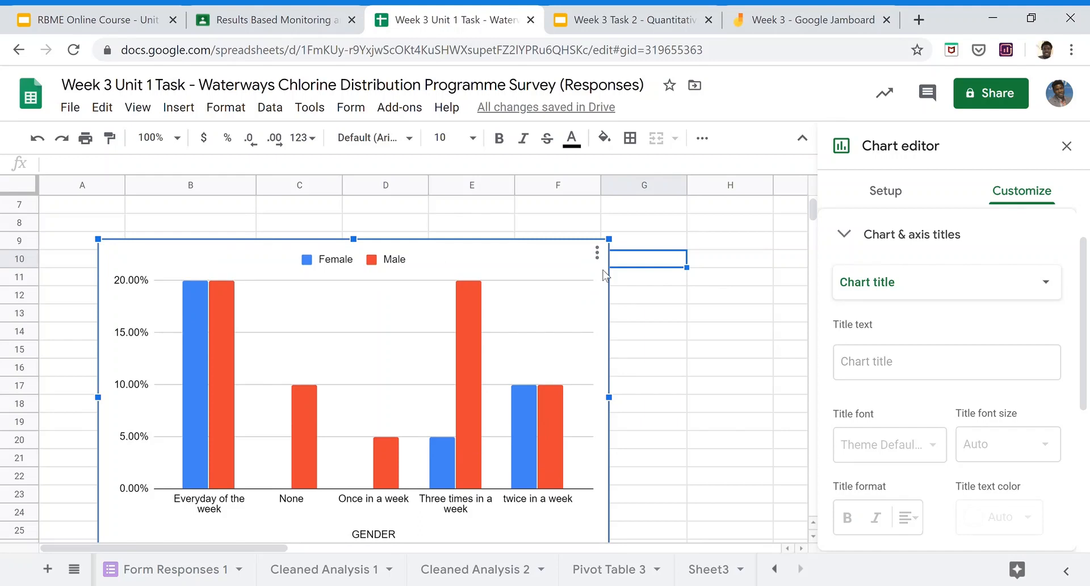
- Copy the column chart and open the slide options for the "Gender of Respondent" slide in the Google Slides presentation "Week 3 Task 2 - Quantitative Data Analysis"
{"action": "left_click", "coordinate": [596, 252]}
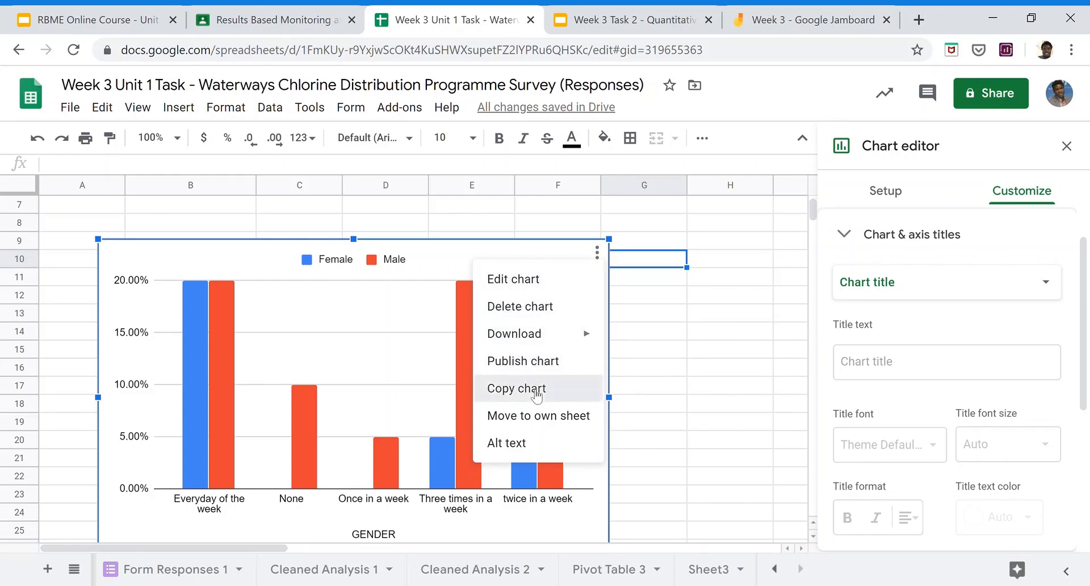
{"action": "left_click", "coordinate": [536, 391]}
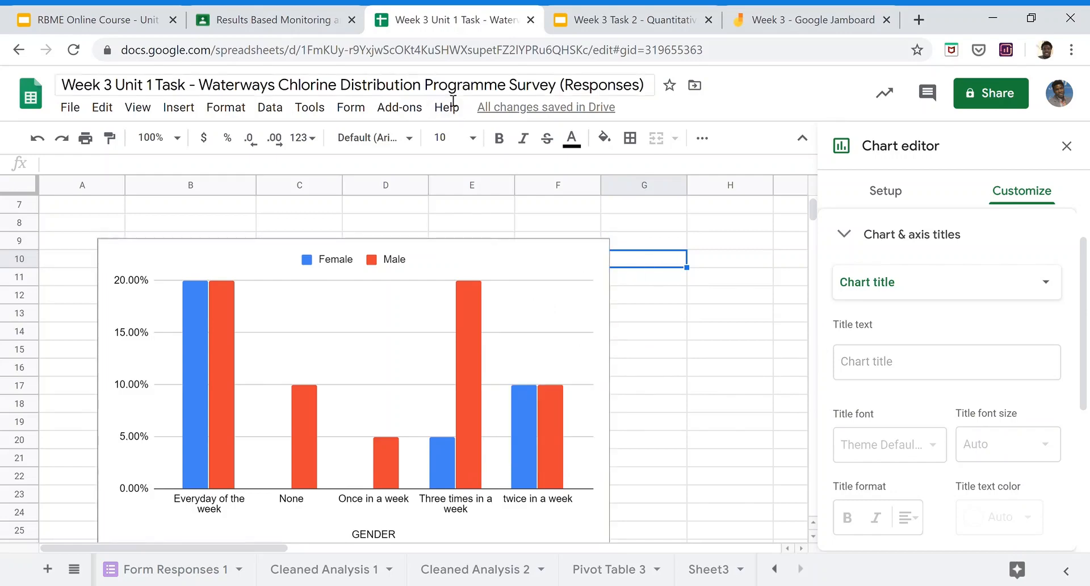
{"action": "left_click", "coordinate": [649, 22]}
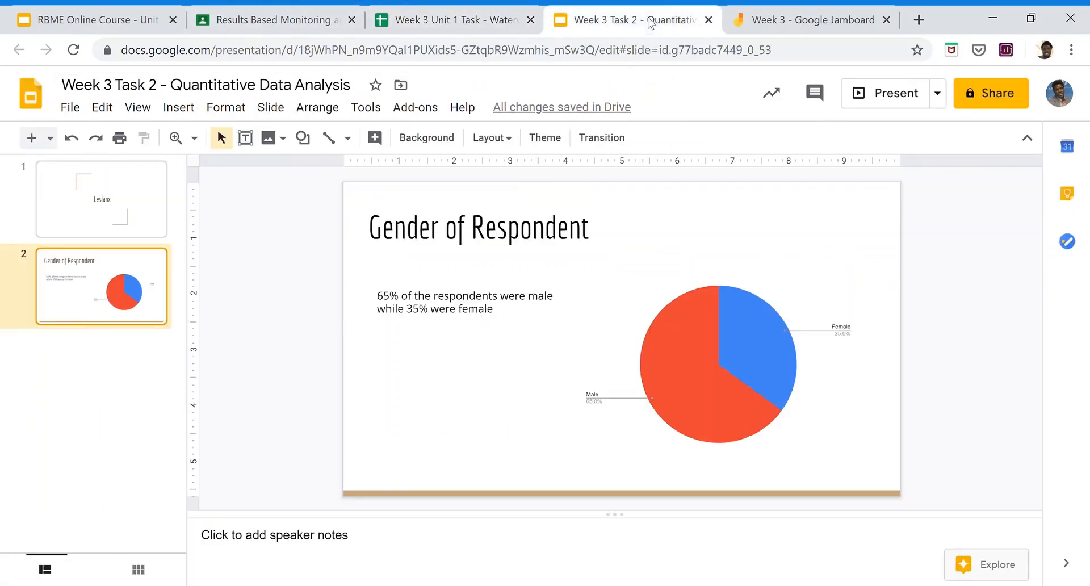
{"action": "right_click", "coordinate": [89, 300]}
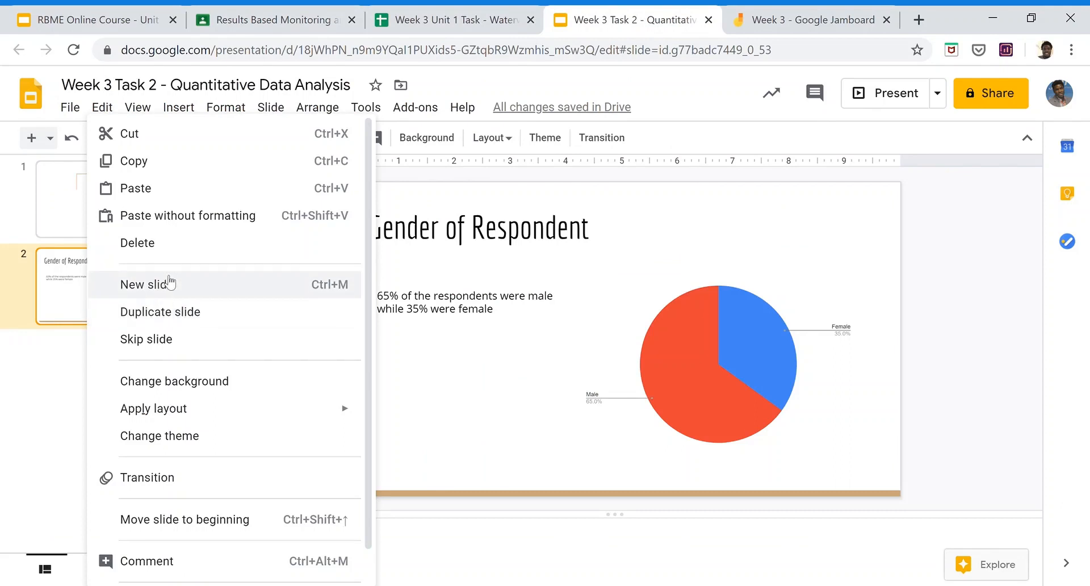
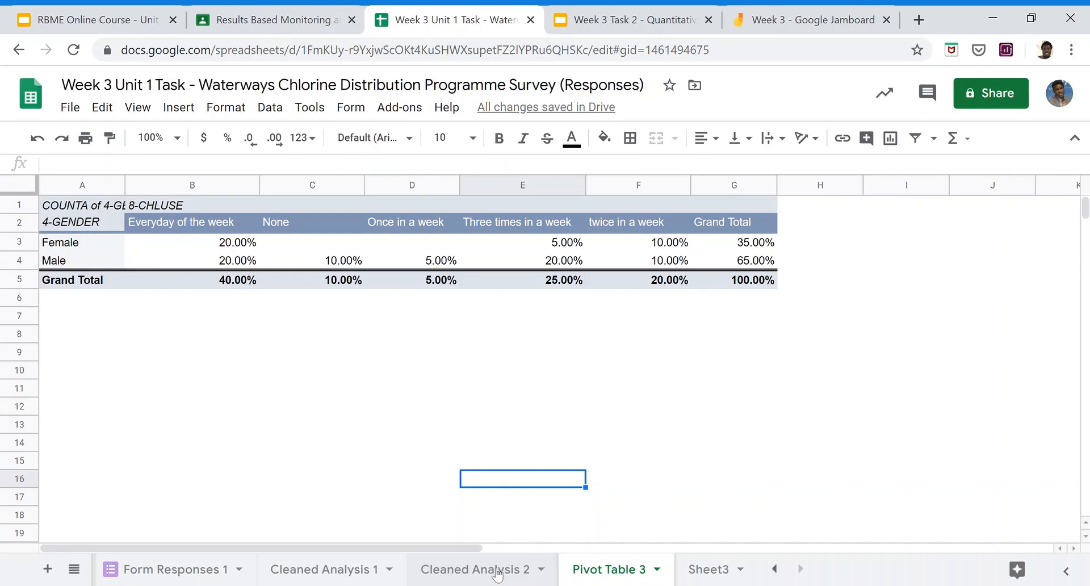
- Create a pivot table on a new sheet from the data range 'Cleaned Analysis 2'!A1:G21
{"action": "left_click", "coordinate": [479, 570]}
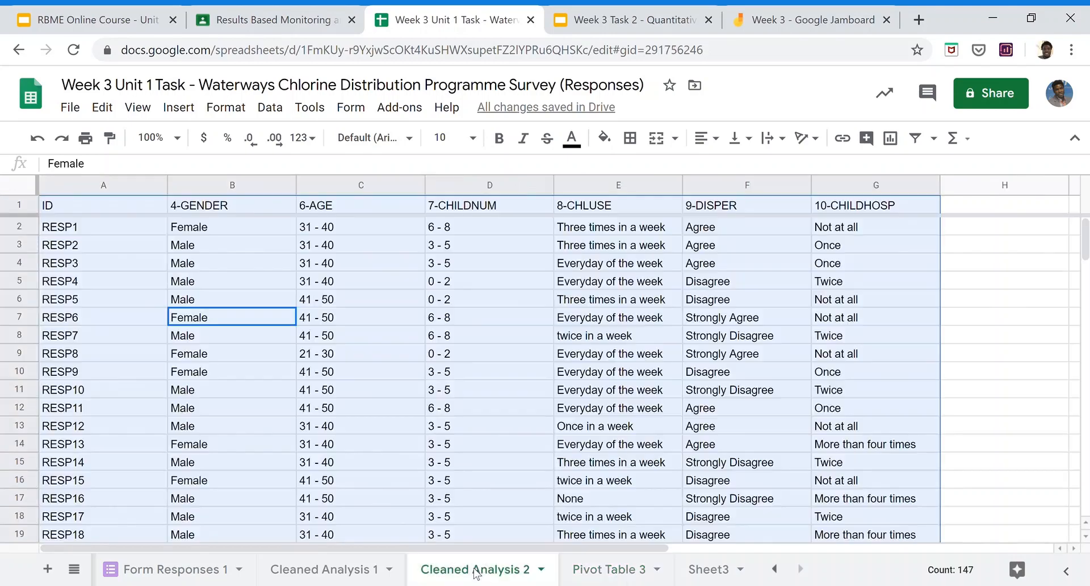
{"action": "left_click", "coordinate": [617, 572]}
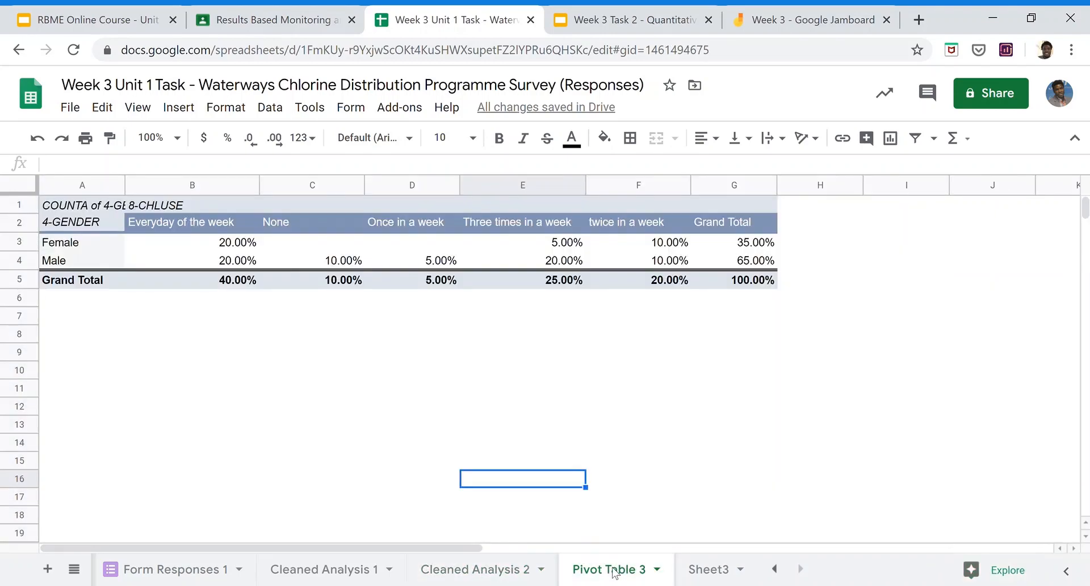
{"action": "left_click", "coordinate": [507, 570]}
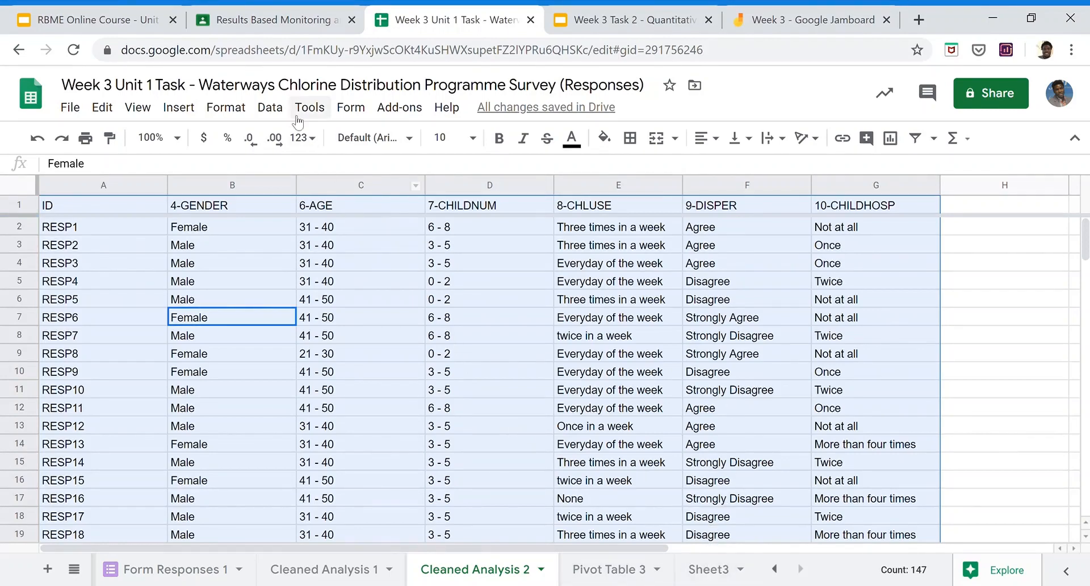
{"action": "left_click", "coordinate": [280, 110]}
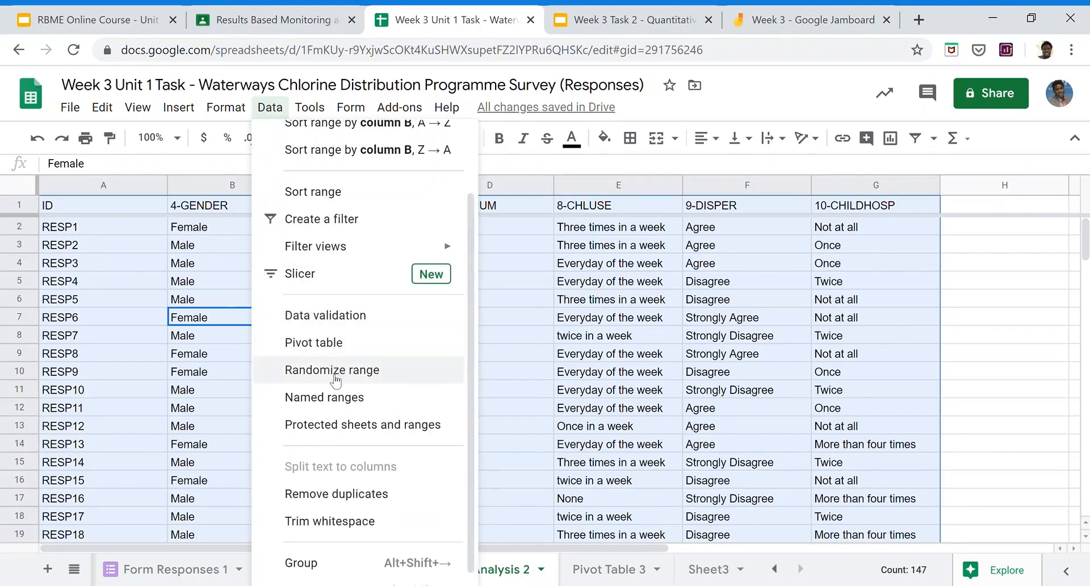
{"action": "left_click", "coordinate": [344, 344]}
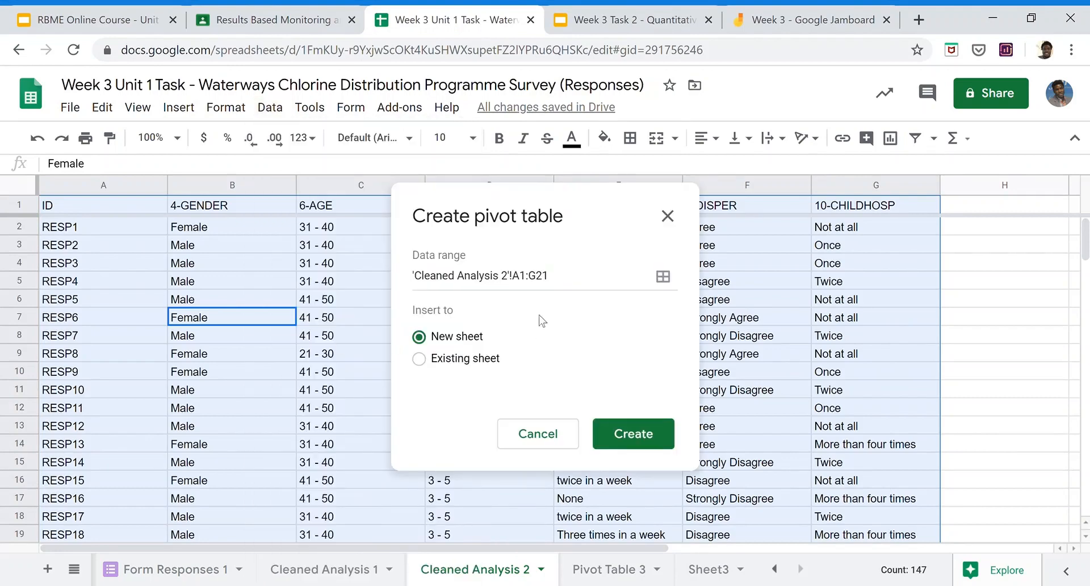
{"action": "left_click", "coordinate": [626, 434]}
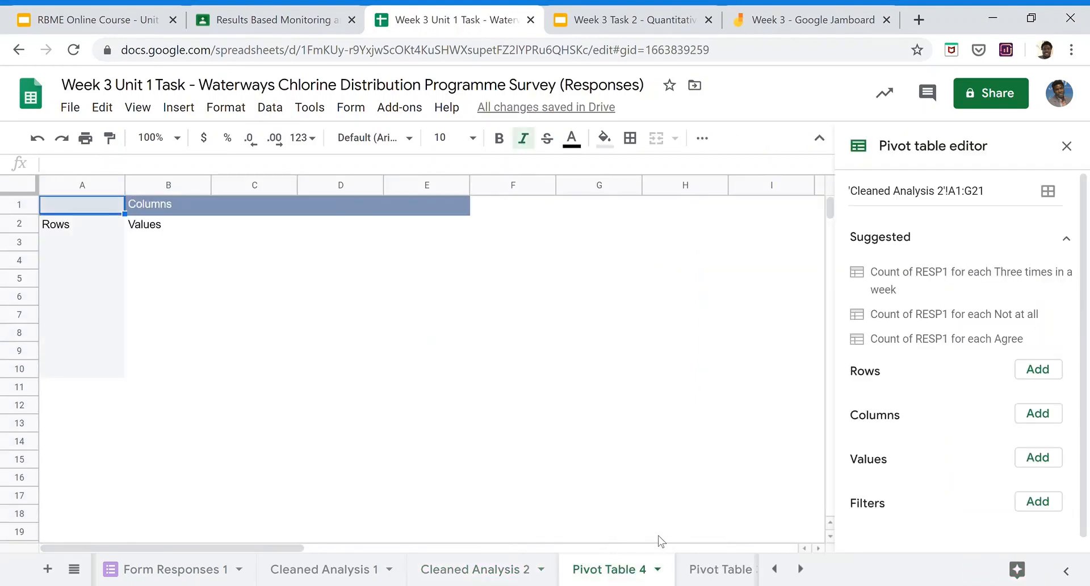
- Rename the Pivot Table 3 sheet to "Chluse vs Gender" and place it after the Pivot Table 4 sheet
{"action": "left_click", "coordinate": [713, 576]}
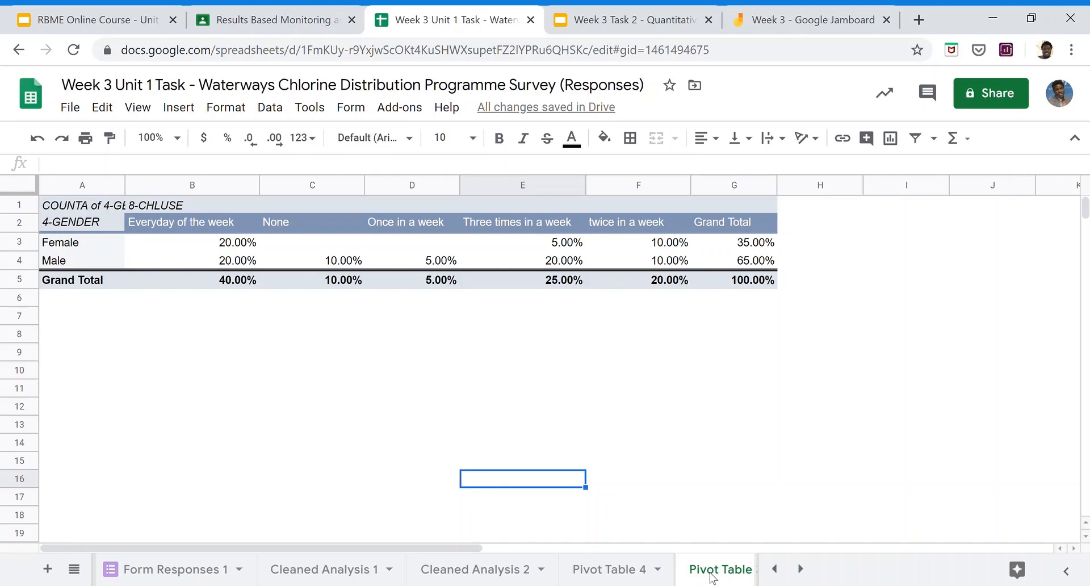
{"action": "left_click_drag", "start_coordinate": [711, 578], "coordinate": [627, 578]}
{"action": "left_click", "coordinate": [658, 572]}
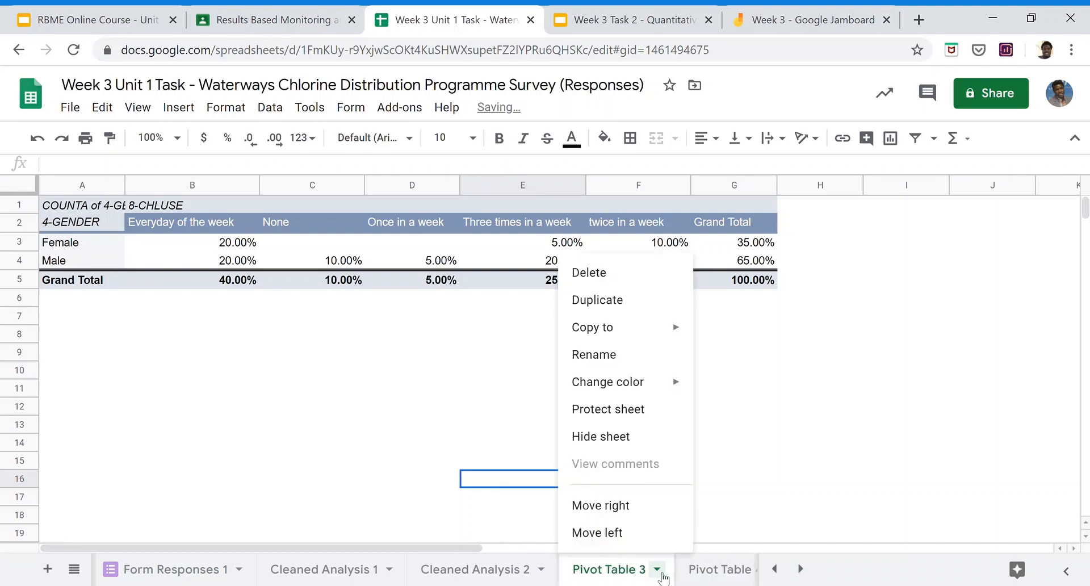
{"action": "left_click", "coordinate": [612, 353]}
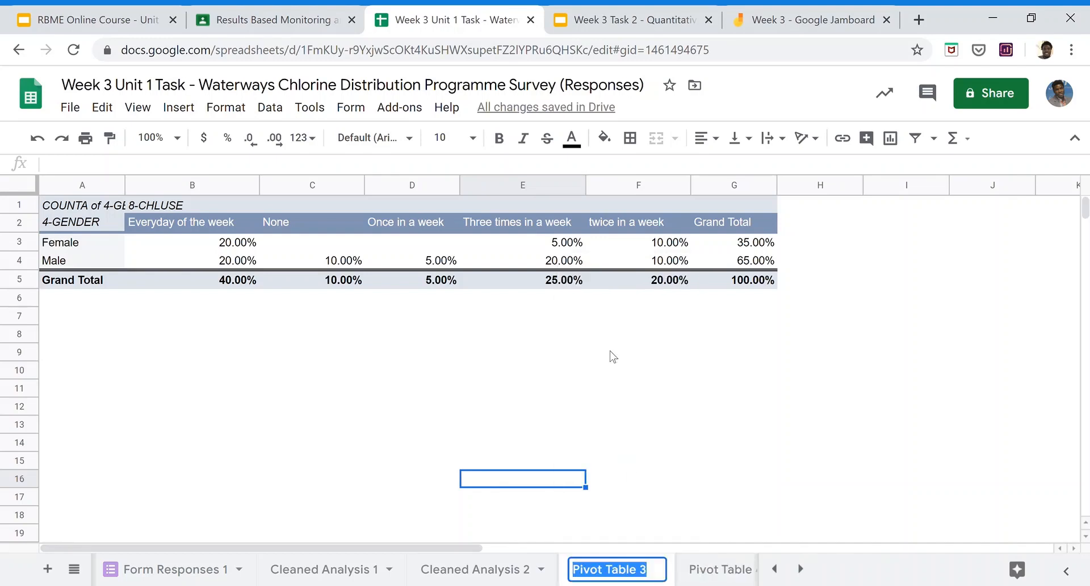
{"action": "type", "text": "Gen"}
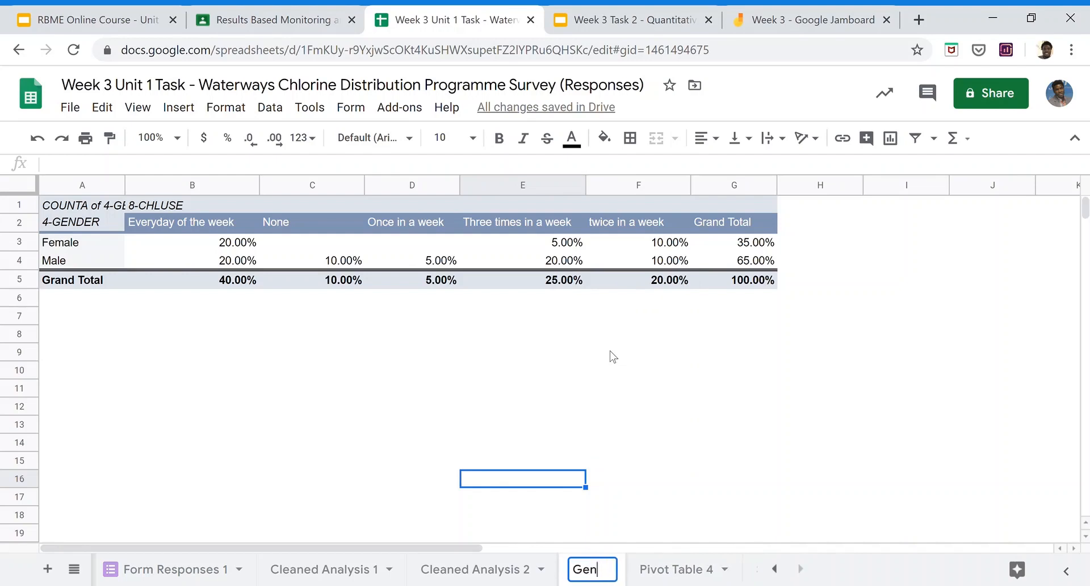
{"action": "type", "text": "der vs"}
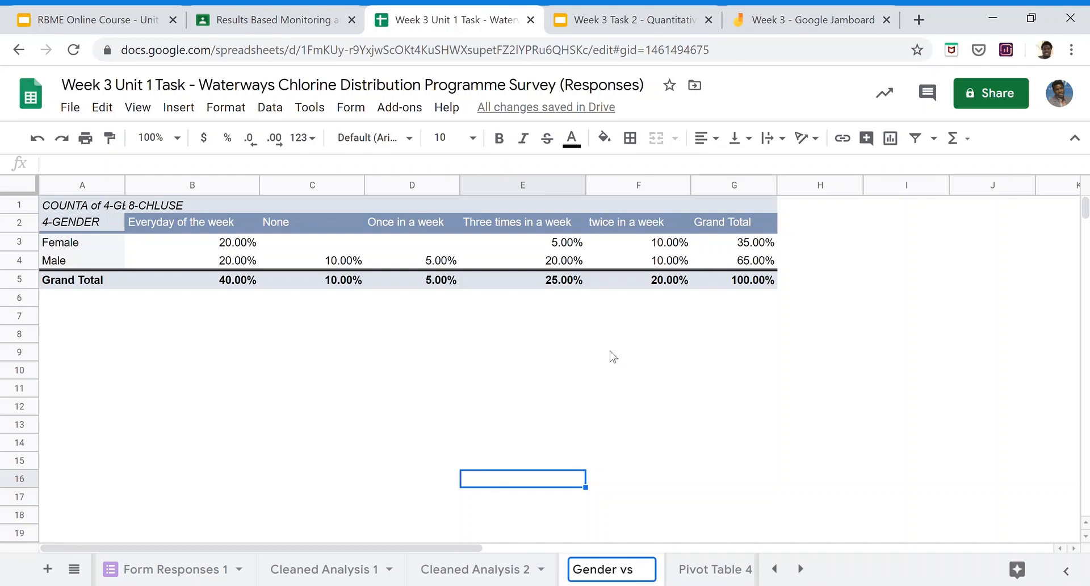
{"action": "key", "text": "BackSpace"}
{"action": "key", "text": "BackSpace"}
{"action": "key", "text": "BackSpace"}
{"action": "key", "text": "BackSpace"}
{"action": "key", "text": "BackSpace"}
{"action": "key", "text": "BackSpace"}
{"action": "key", "text": "BackSpace"}
{"action": "key", "text": "BackSpace"}
{"action": "key", "text": "BackSpace"}
{"action": "key", "text": "BackSpace"}
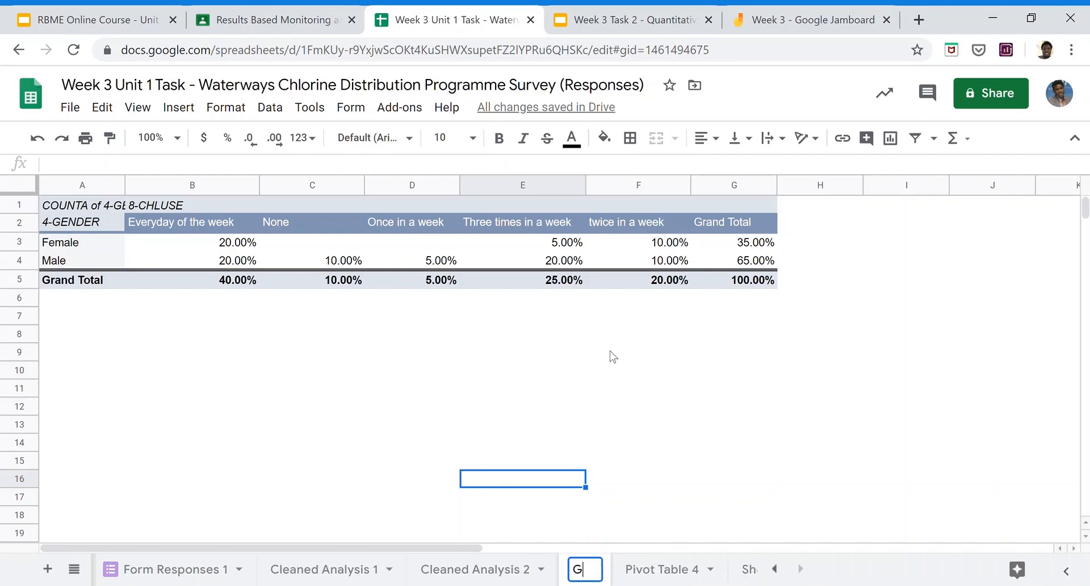
{"action": "type", "text": "Chl"}
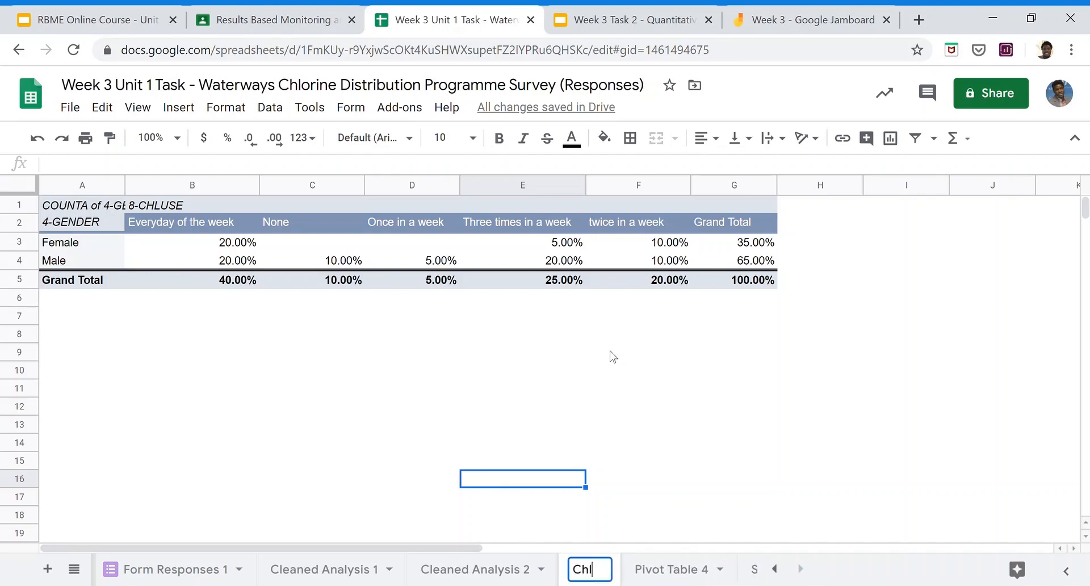
{"action": "type", "text": "use vs"}
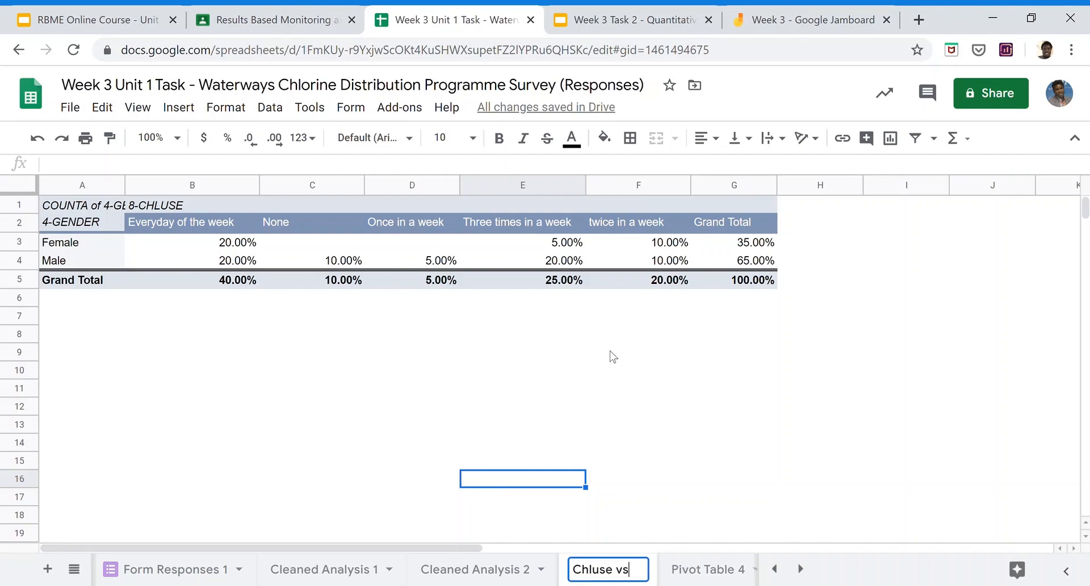
{"action": "type", "text": " Gender"}
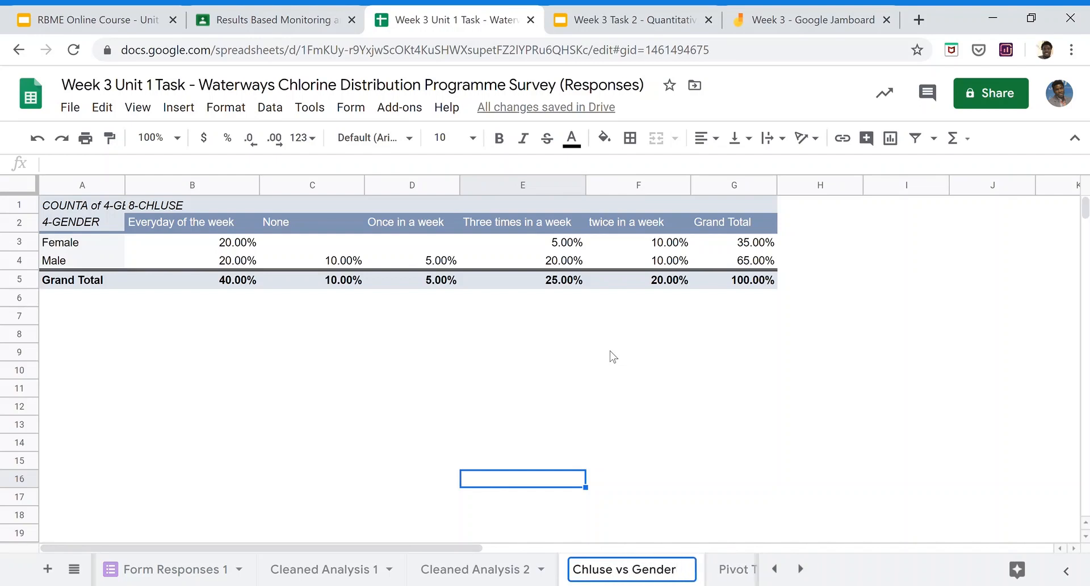
{"action": "left_click", "coordinate": [677, 458]}
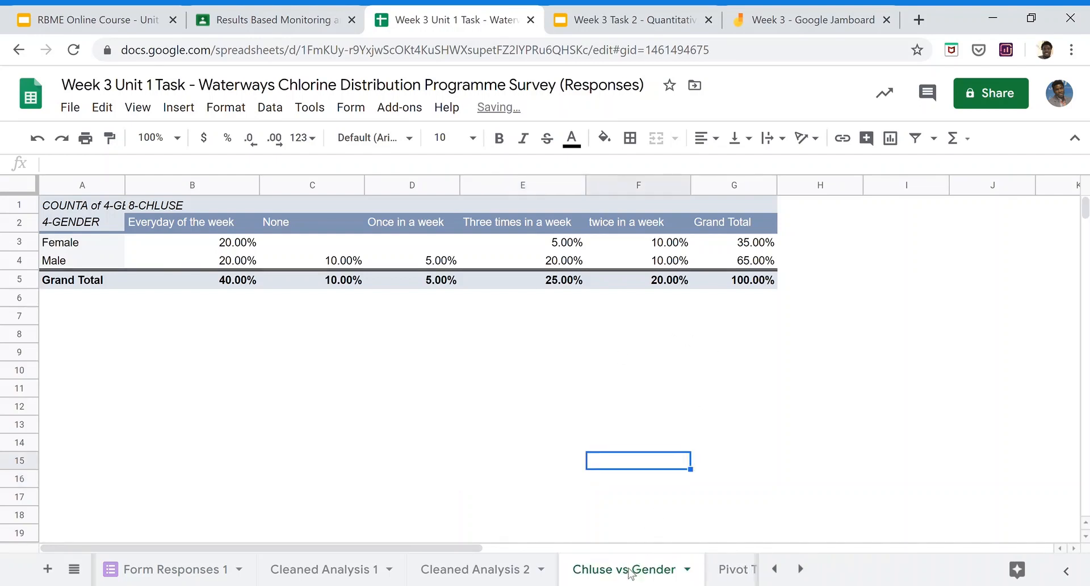
{"action": "left_click_drag", "start_coordinate": [630, 573], "coordinate": [741, 576]}
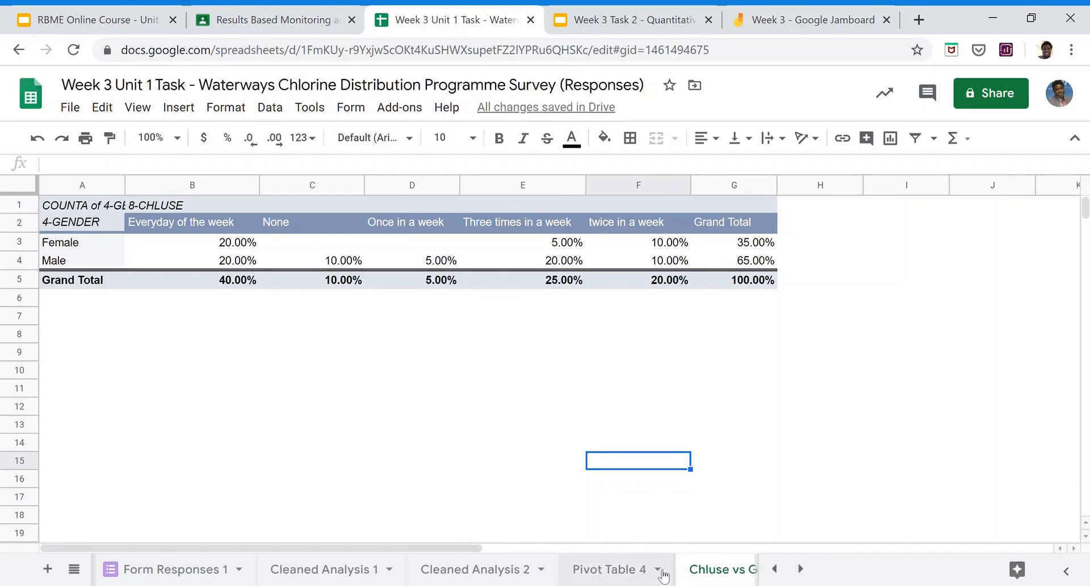
- In Pivot Table 4, add 4-GENDER as the rows and 10-CHILDHOSP as the columns
{"action": "left_click", "coordinate": [619, 574]}
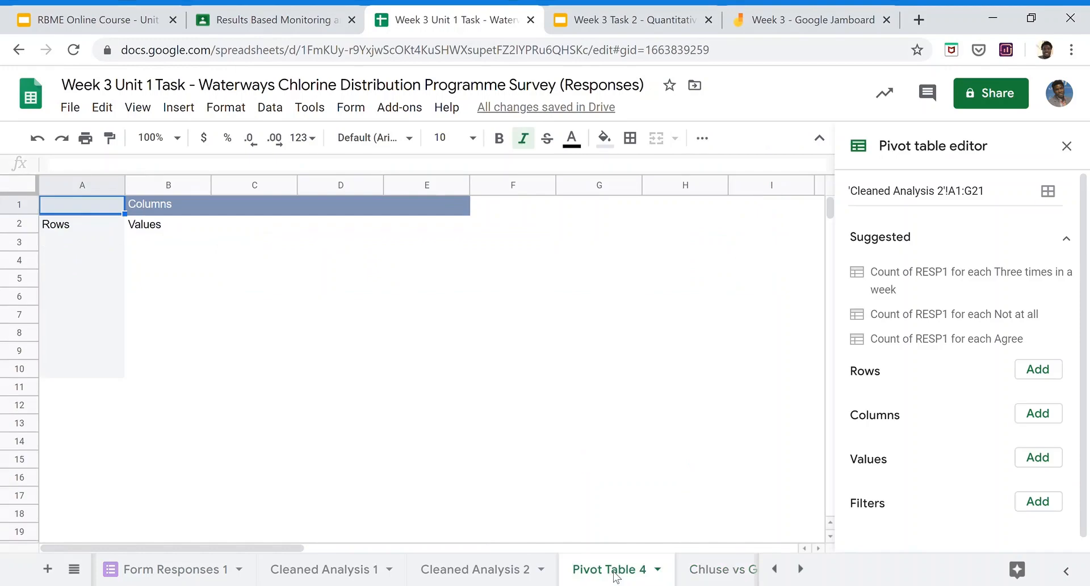
{"action": "left_click", "coordinate": [1038, 370]}
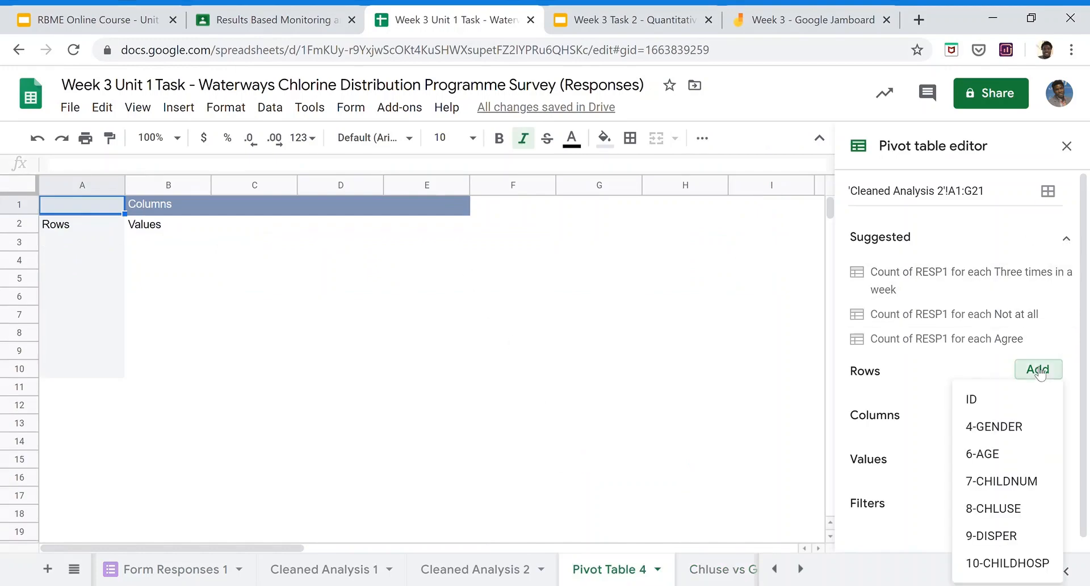
{"action": "left_click", "coordinate": [1018, 432]}
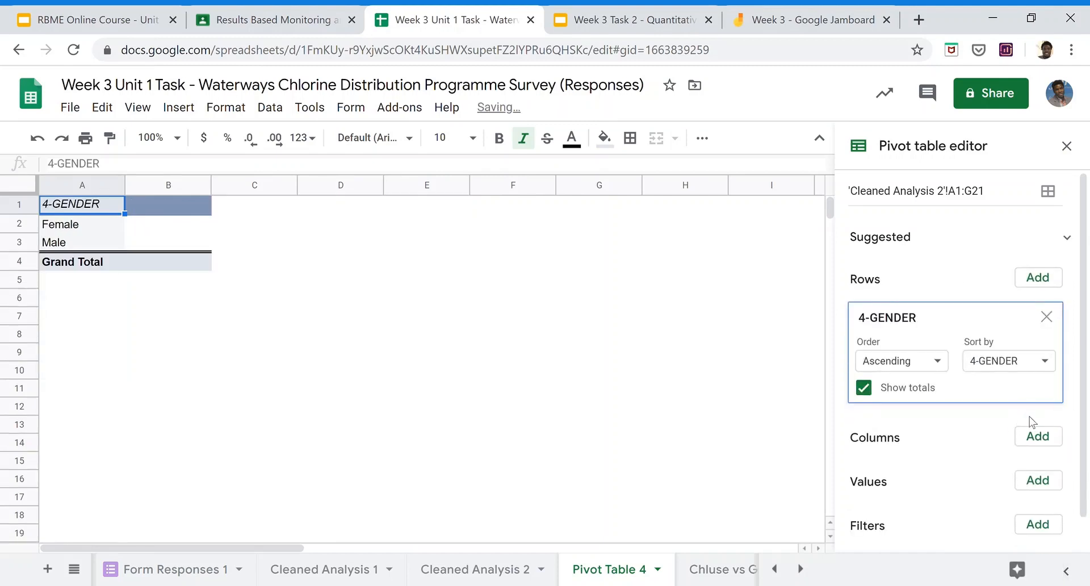
{"action": "left_click", "coordinate": [1048, 441]}
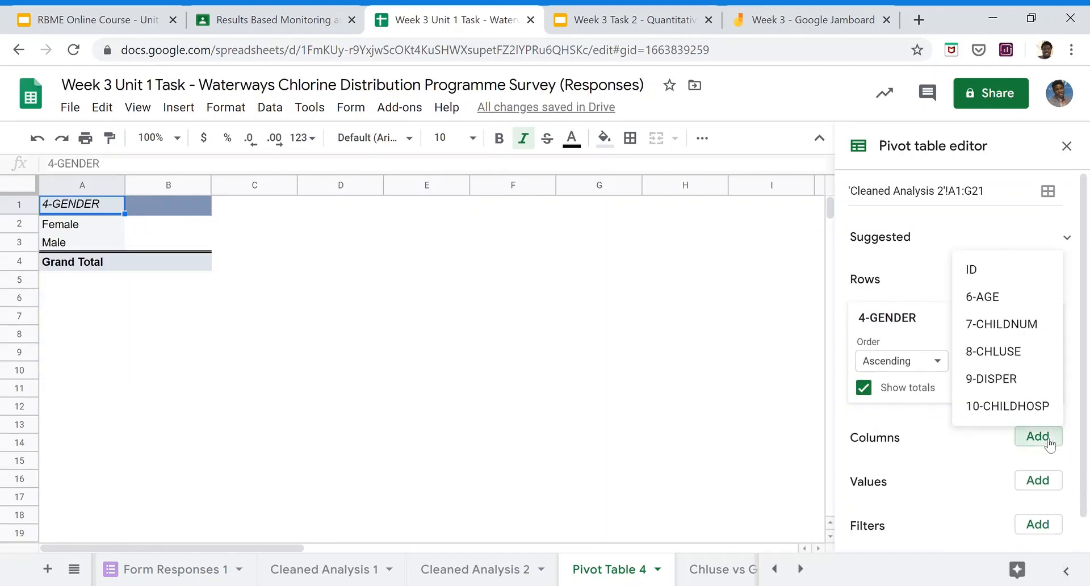
{"action": "left_click", "coordinate": [1017, 405]}
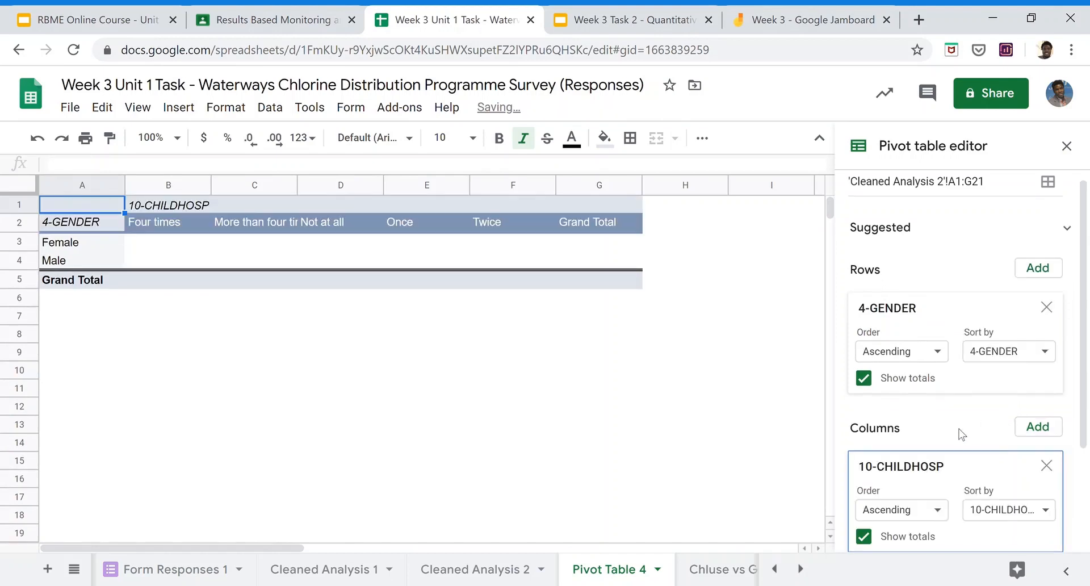
- Add 4-GENDER to the pivot table's values, summarized by COUNTA
{"action": "left_click_drag", "start_coordinate": [1083, 398], "coordinate": [1084, 460]}
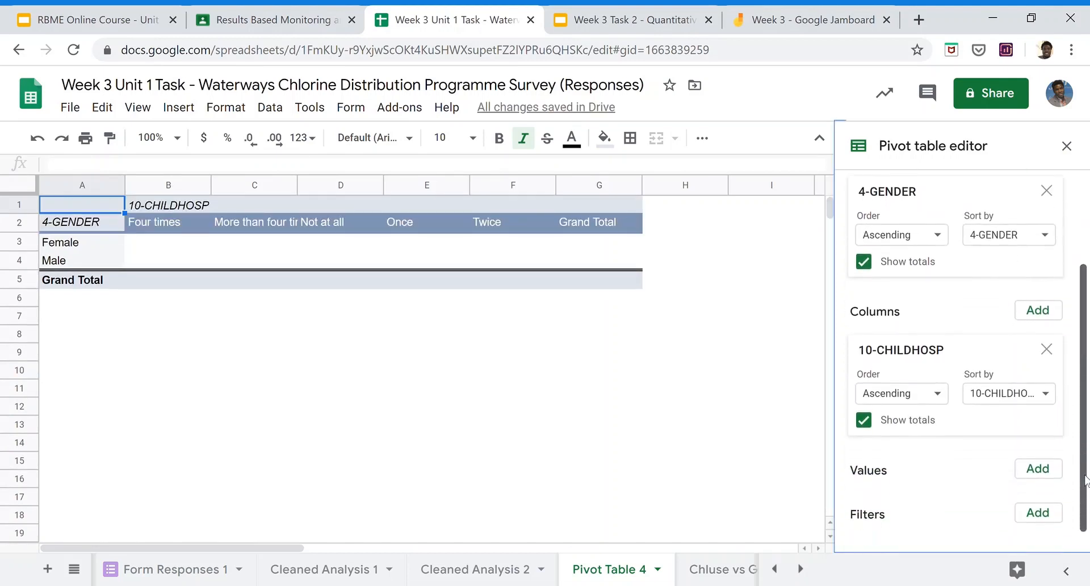
{"action": "scroll", "coordinate": [1042, 463], "scroll_direction": "down", "scroll_amount": 1}
{"action": "left_click", "coordinate": [1039, 447]}
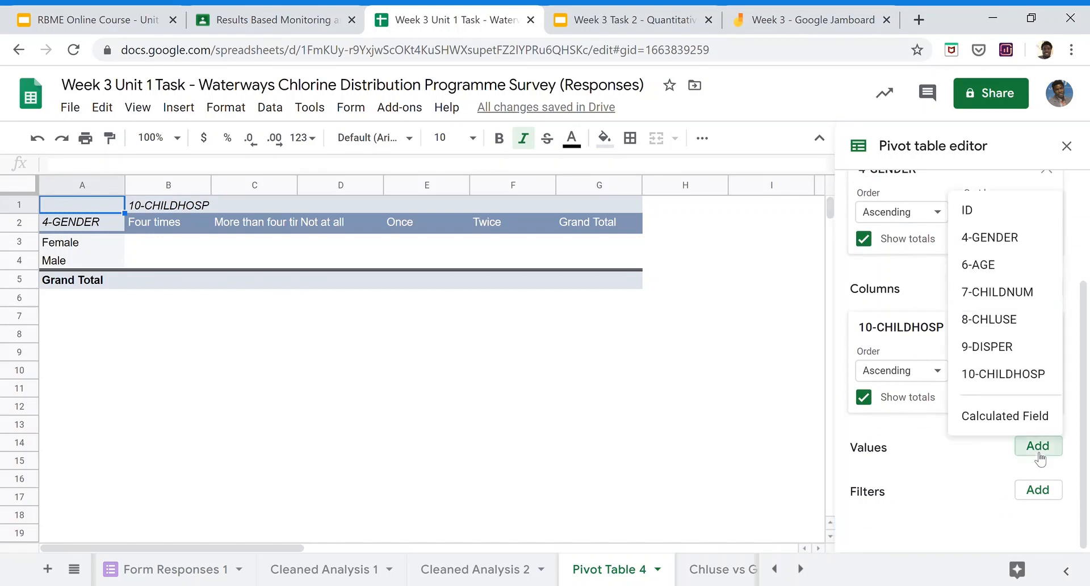
{"action": "left_click", "coordinate": [1016, 244]}
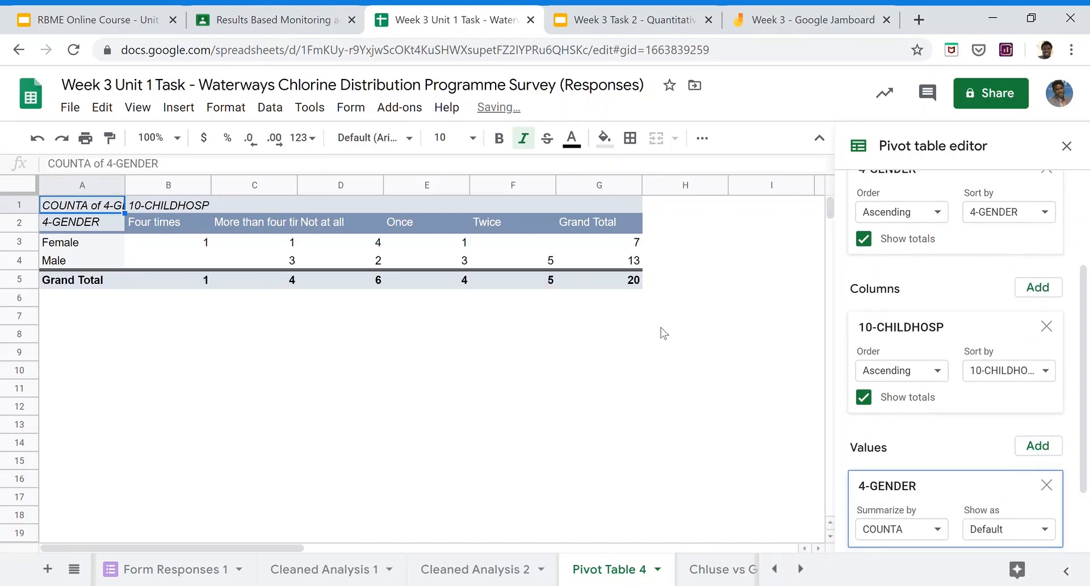
{"action": "left_click", "coordinate": [563, 338]}
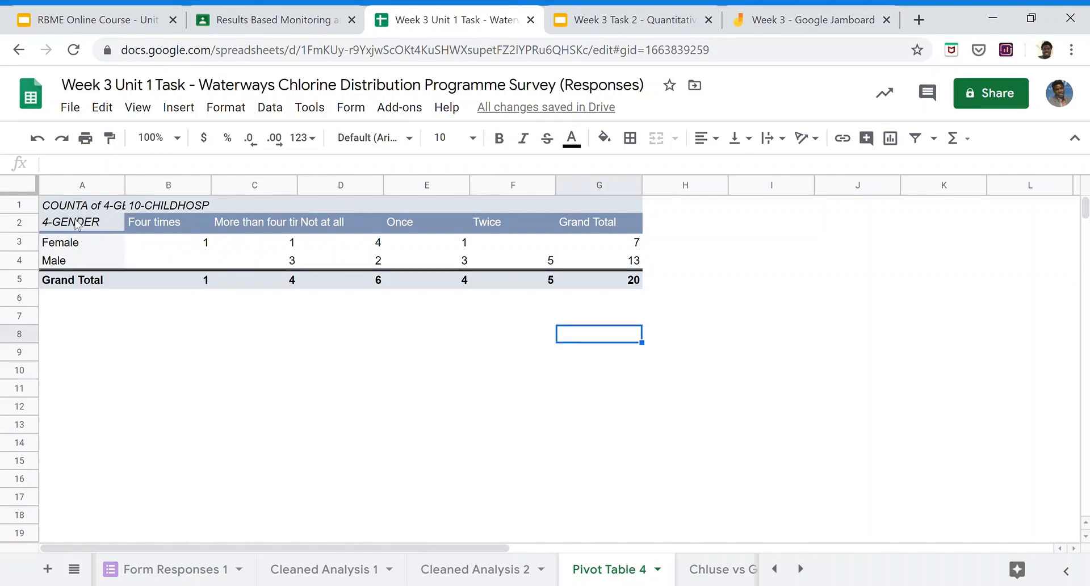
- Copy the gender by CHILDHOSP table from Pivot Table 4, from the 4-GENDER header row through Grand Total, into a new sheet at A1
{"action": "left_click_drag", "start_coordinate": [74, 223], "coordinate": [603, 278]}
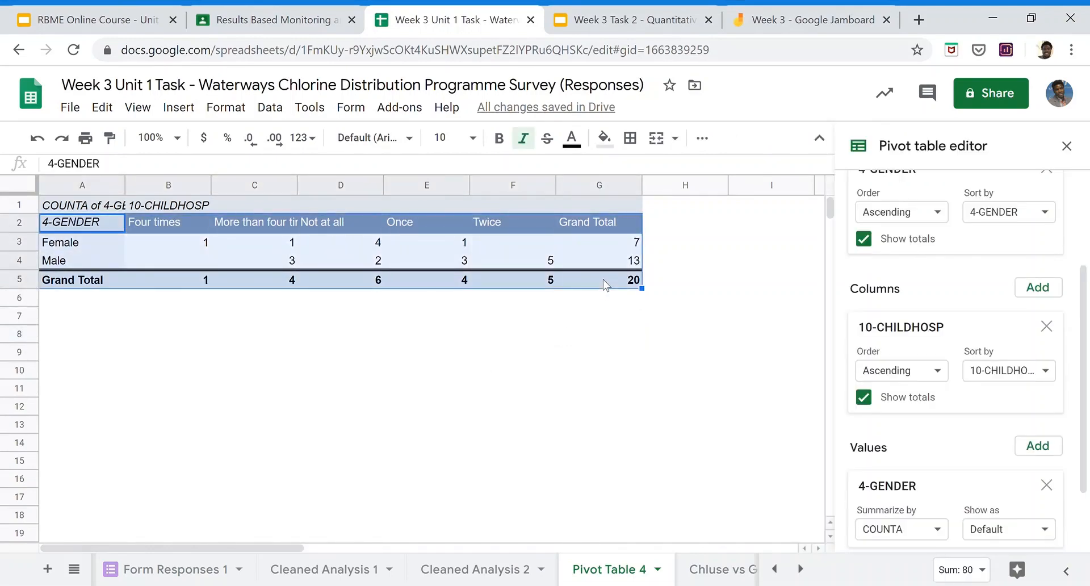
{"action": "key", "text": "ctrl+c"}
{"action": "left_click", "coordinate": [804, 571]}
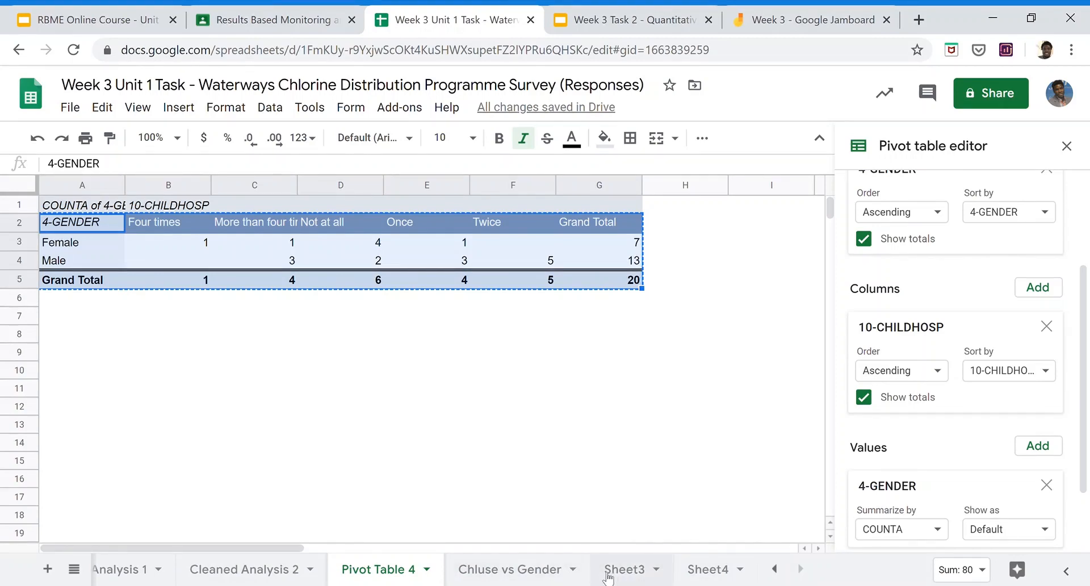
{"action": "left_click", "coordinate": [623, 573]}
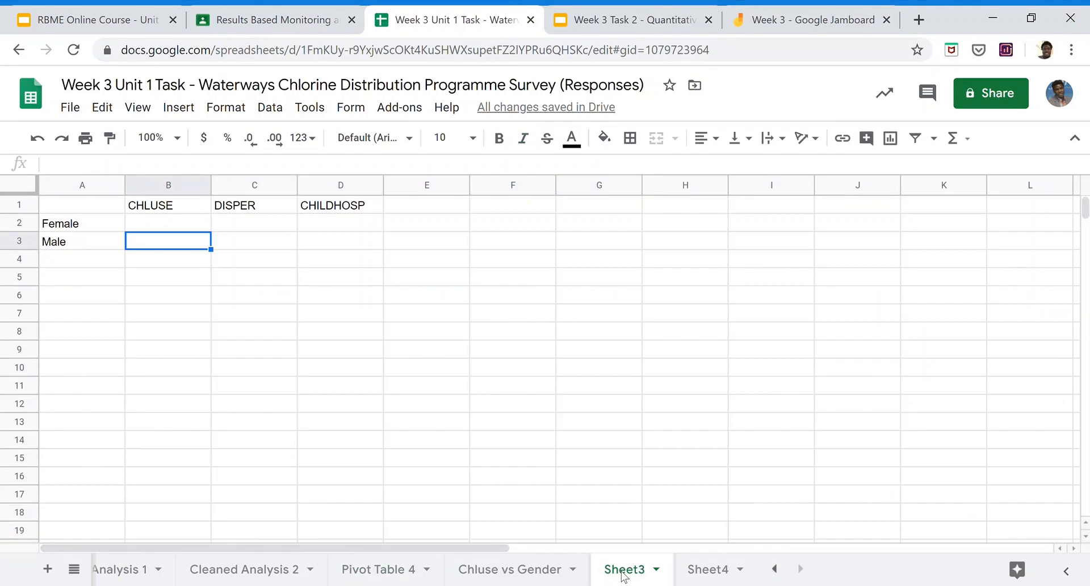
{"action": "left_click", "coordinate": [699, 573]}
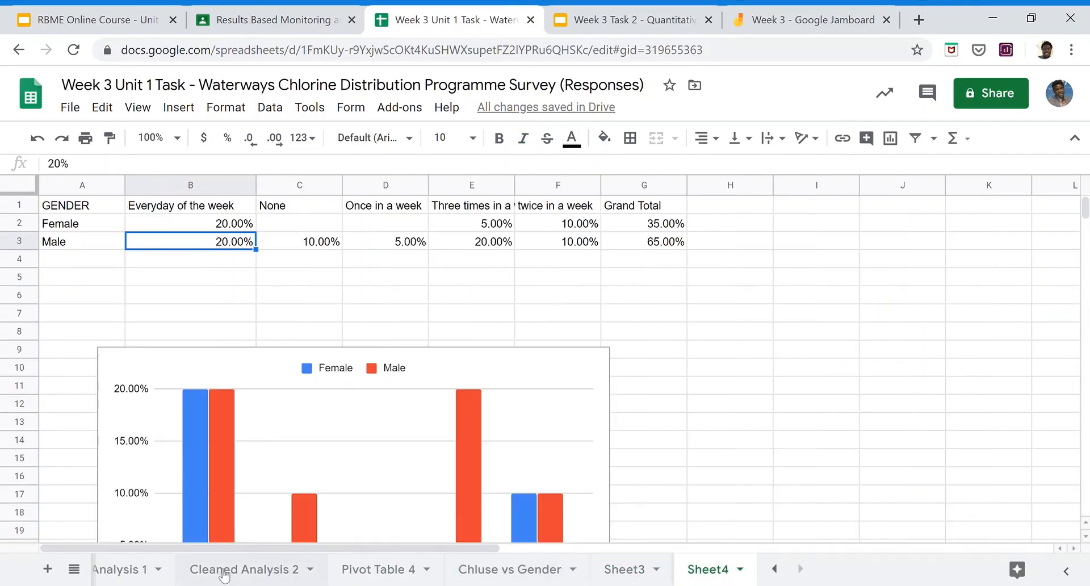
{"action": "left_click", "coordinate": [48, 569]}
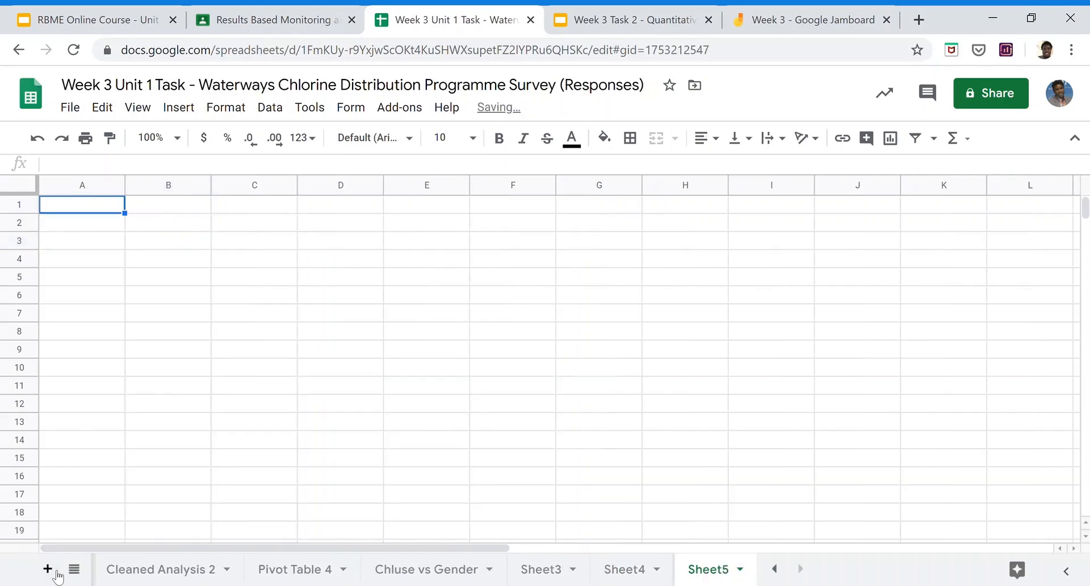
{"action": "key", "text": "ctrl+v"}
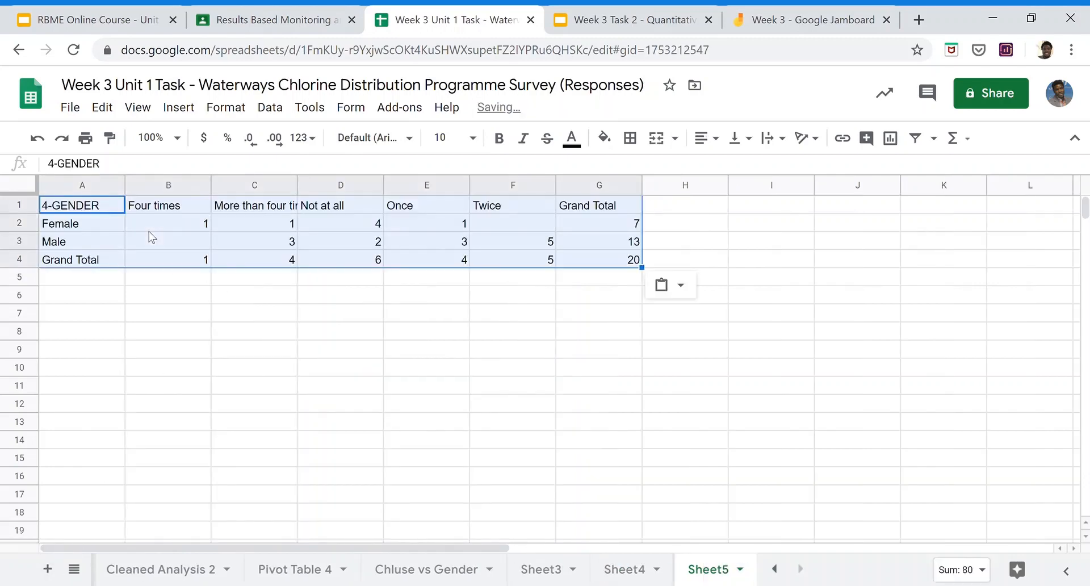
{"action": "left_click", "coordinate": [207, 312]}
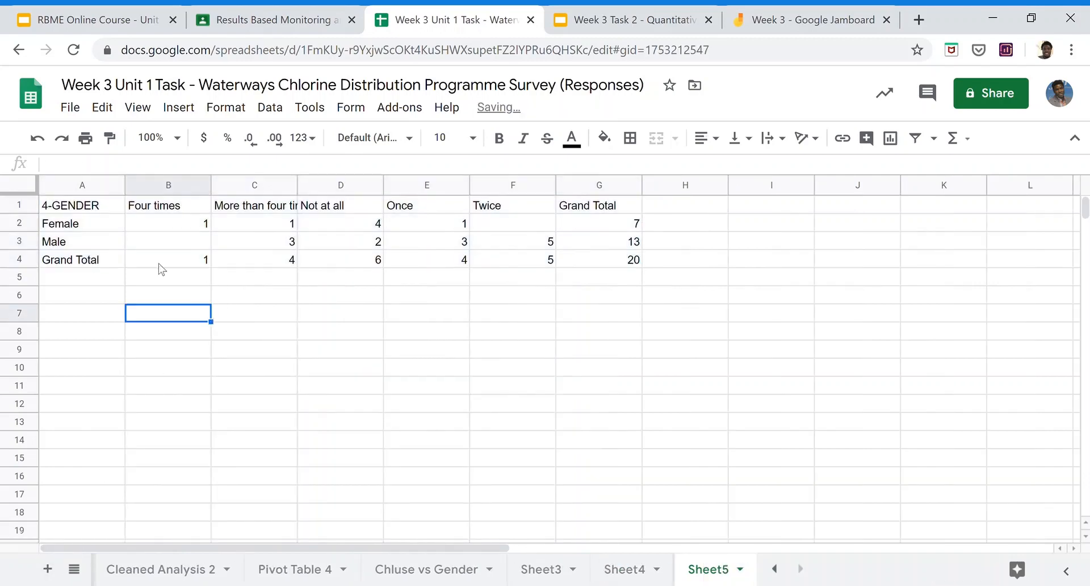
- Change the header in cell A1 of the pasted table to "GENDER"
{"action": "double_click", "coordinate": [58, 209]}
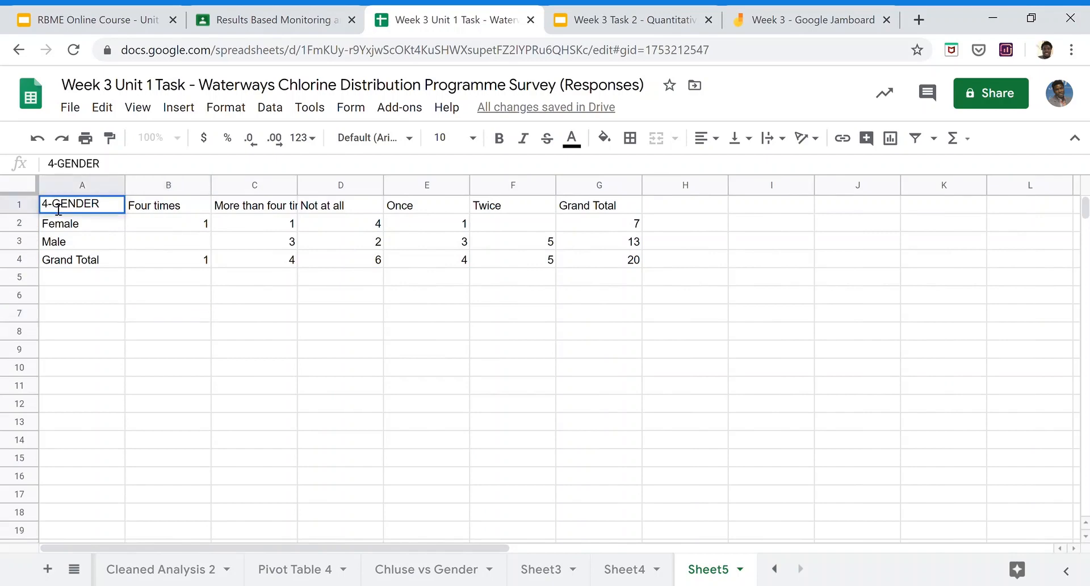
{"action": "key", "text": "BackSpace"}
{"action": "key", "text": "BackSpace"}
{"action": "key", "text": "BackSpace"}
{"action": "key", "text": "BackSpace"}
{"action": "key", "text": "BackSpace"}
{"action": "key", "text": "BackSpace"}
{"action": "key", "text": "BackSpace"}
{"action": "key", "text": "BackSpace"}
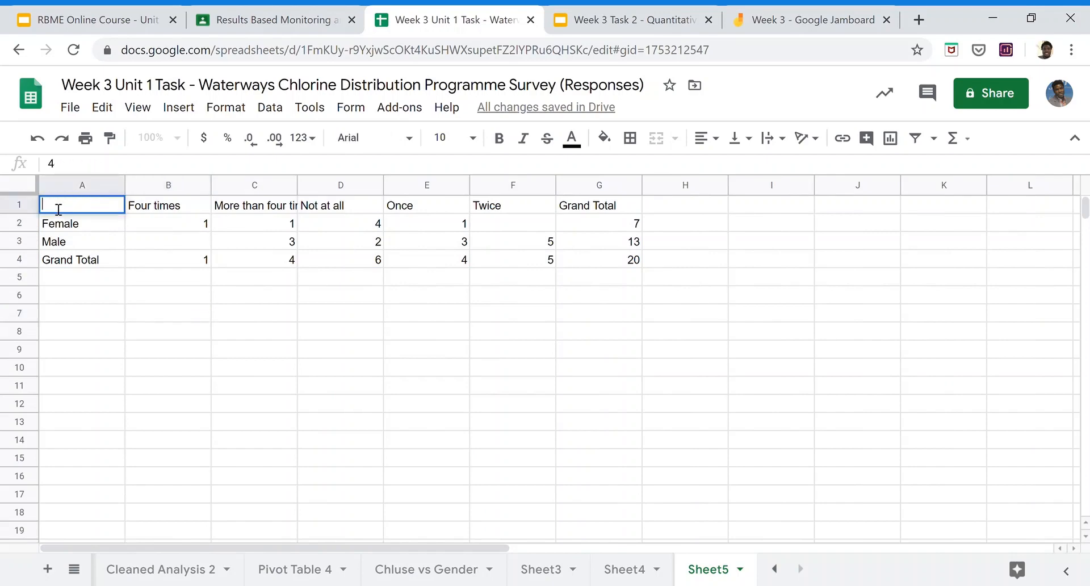
{"action": "type", "text": "GENDER"}
{"action": "left_click", "coordinate": [80, 314]}
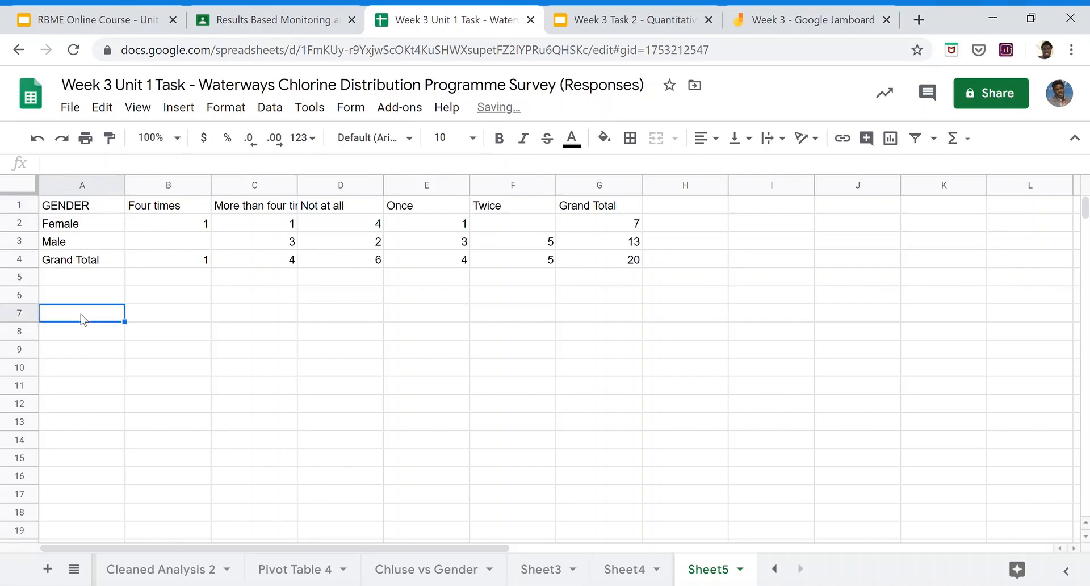
- Widen columns B and C so that the "More than four times" header fits fully in its cell
{"action": "left_click", "coordinate": [242, 264]}
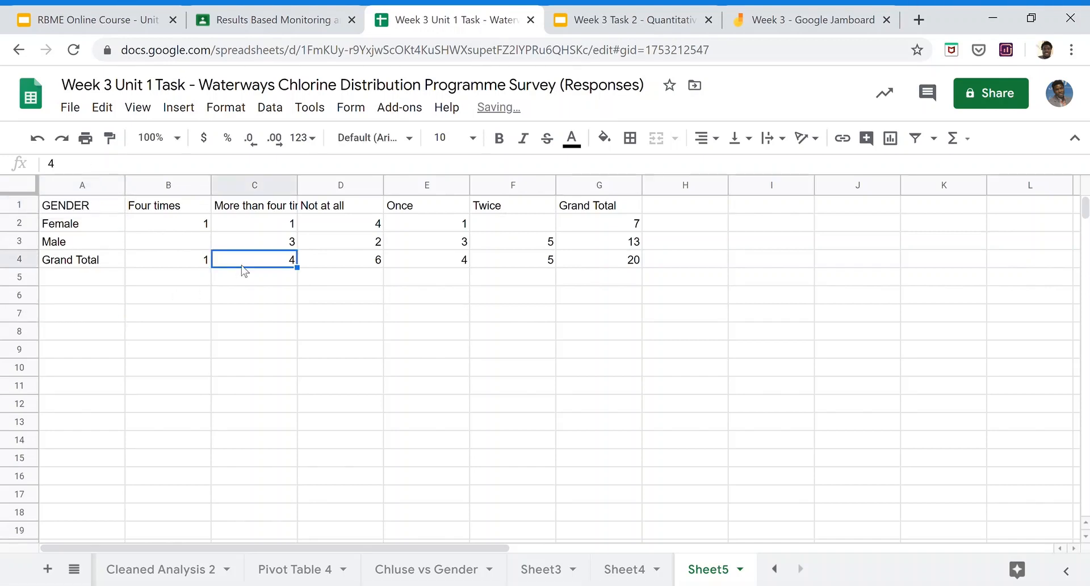
{"action": "left_click", "coordinate": [312, 264]}
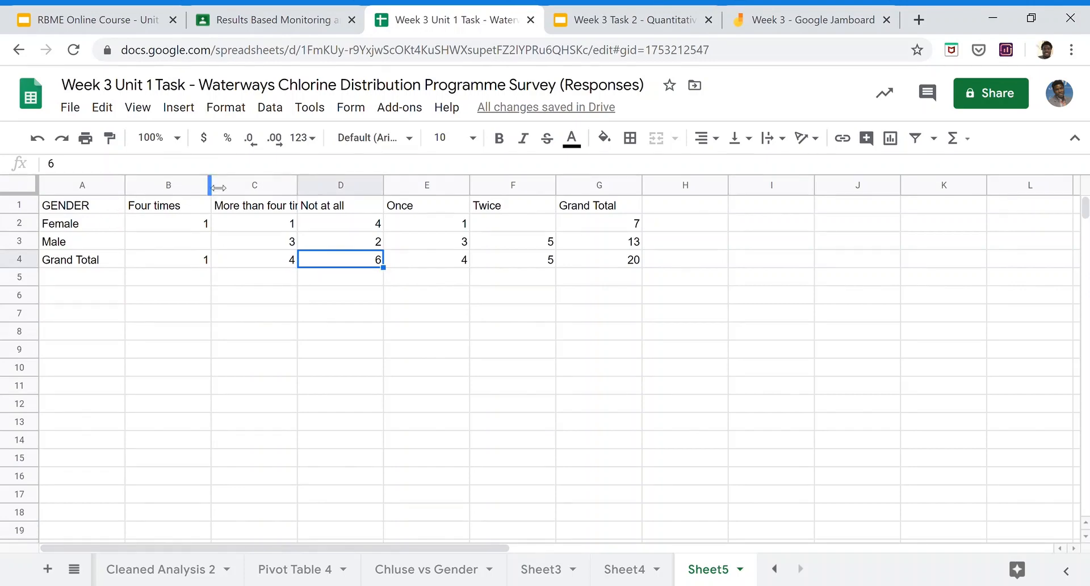
{"action": "left_click_drag", "start_coordinate": [218, 187], "coordinate": [259, 187]}
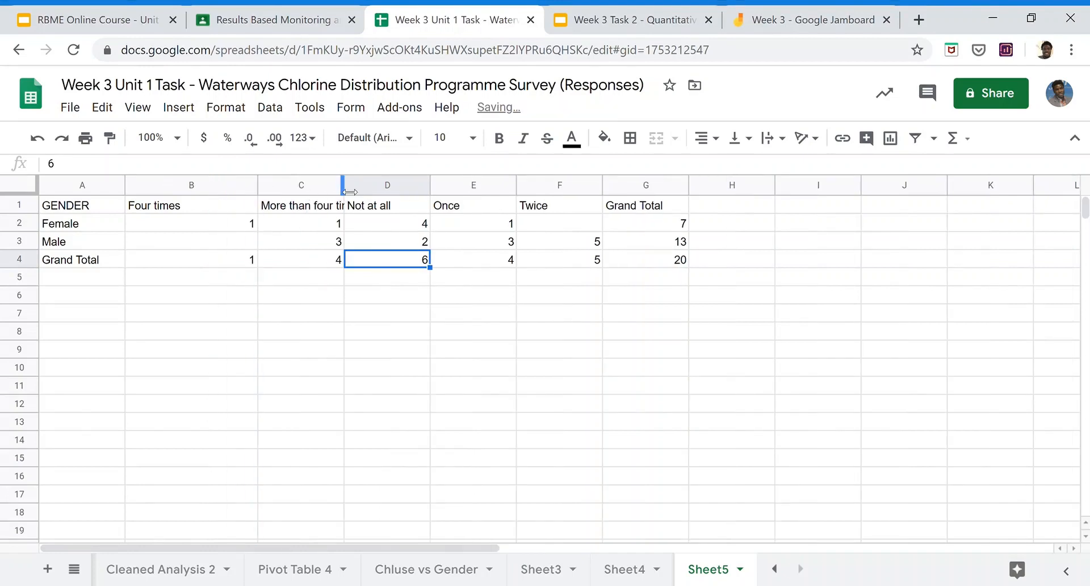
{"action": "left_click_drag", "start_coordinate": [343, 187], "coordinate": [378, 187]}
- Replace the header in cell A1 with "Times Hospitalized" and widen column A to fit it
{"action": "left_click", "coordinate": [98, 210]}
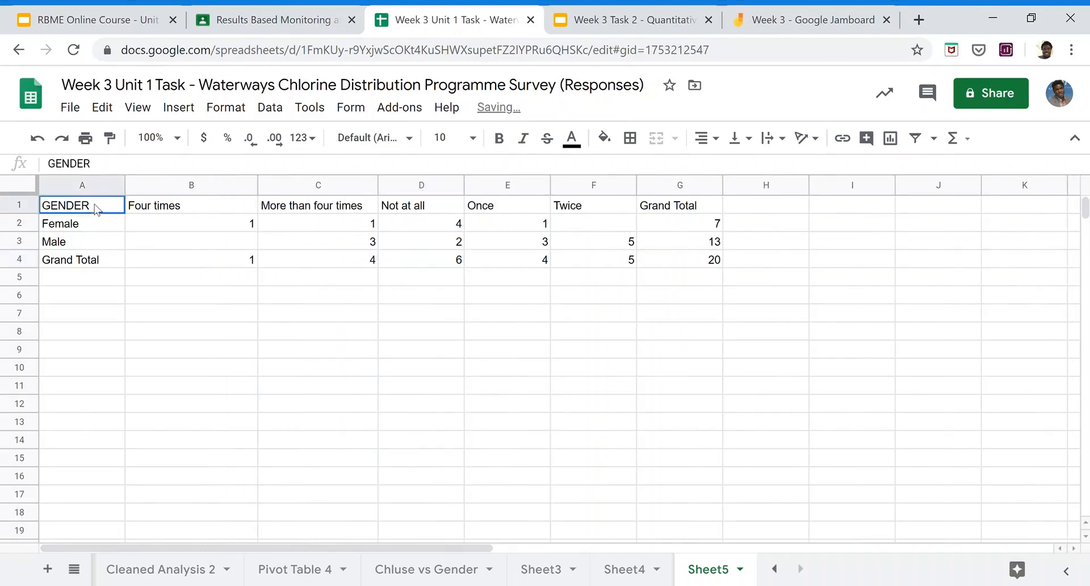
{"action": "type", "text": "T"}
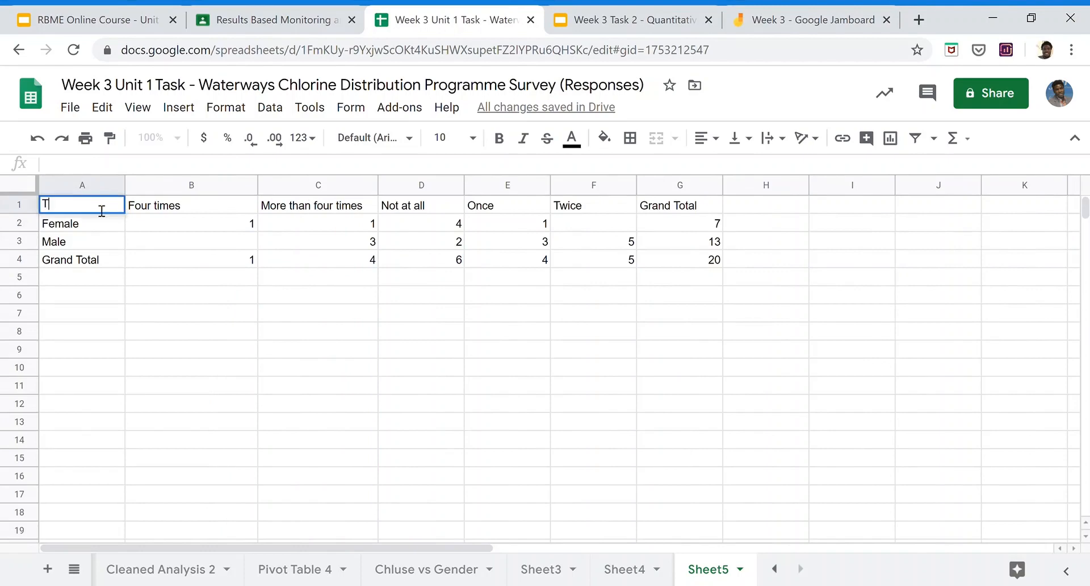
{"action": "type", "text": "imes Hospita"}
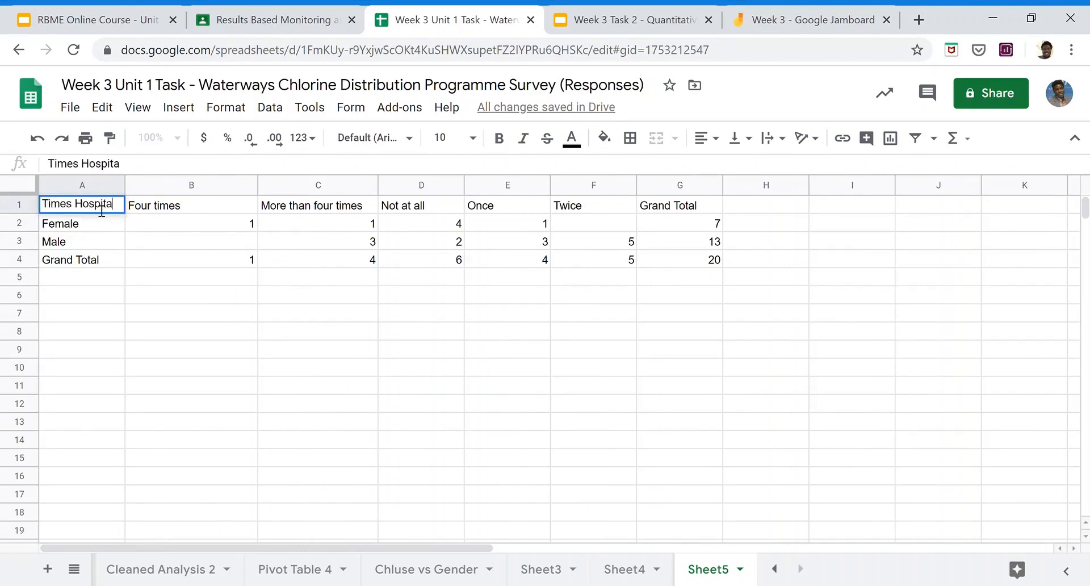
{"action": "type", "text": "lized"}
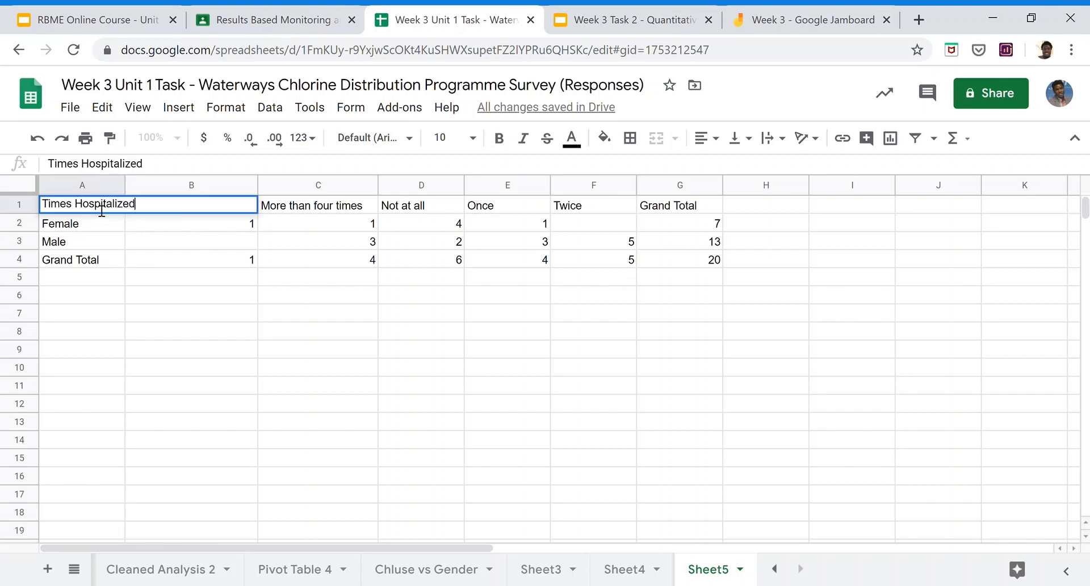
{"action": "left_click", "coordinate": [93, 302]}
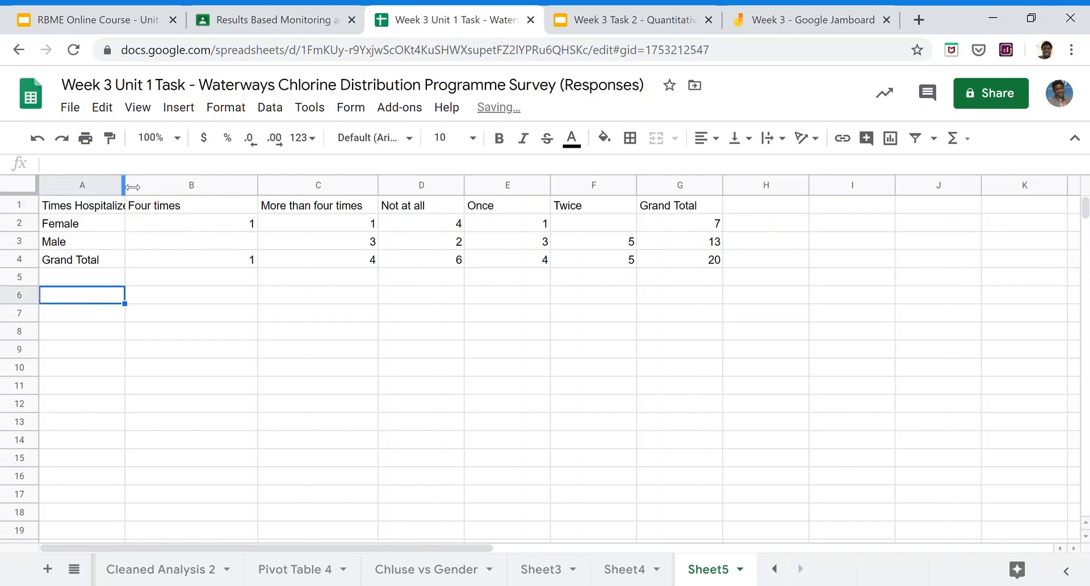
{"action": "left_click_drag", "start_coordinate": [124, 188], "coordinate": [146, 188]}
{"action": "left_click", "coordinate": [331, 337]}
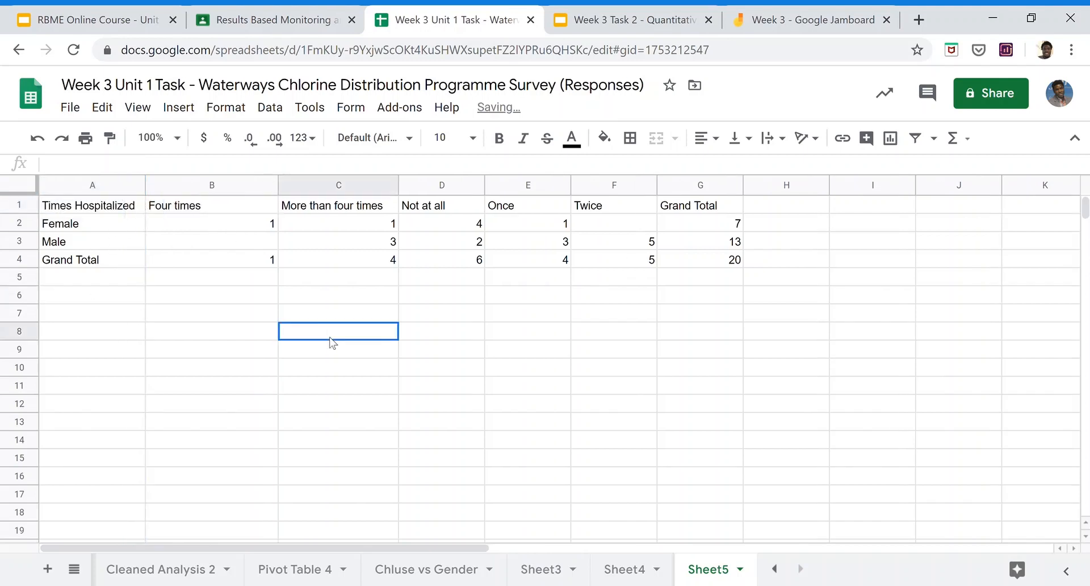
- Clear the Grand Total column G1:G4 and the Grand Total row A4:F4 from the pasted table
{"action": "left_click", "coordinate": [716, 206]}
{"action": "left_click_drag", "start_coordinate": [716, 205], "coordinate": [715, 266]}
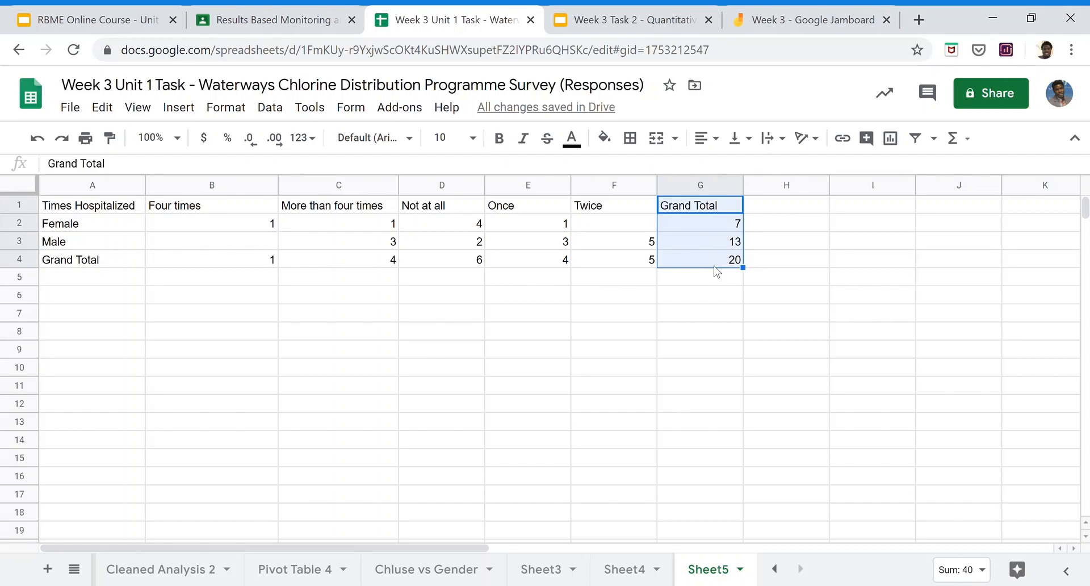
{"action": "key", "text": "Delete"}
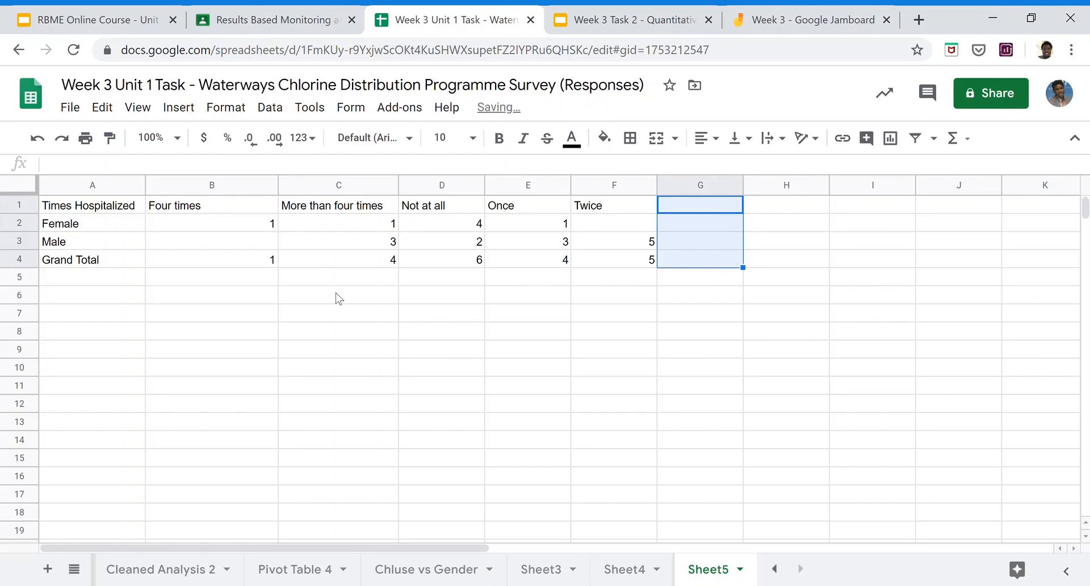
{"action": "left_click", "coordinate": [101, 265]}
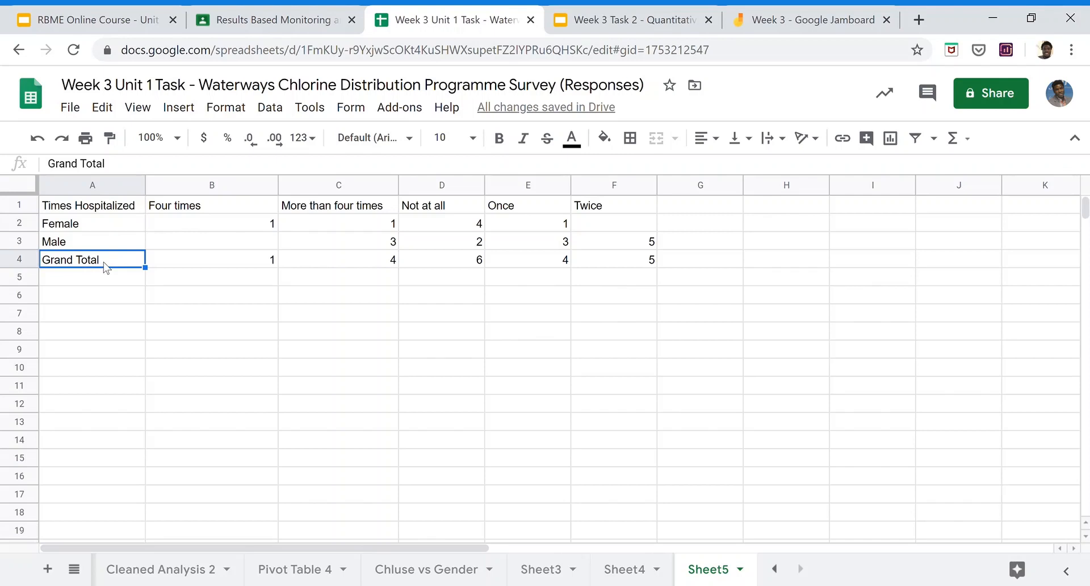
{"action": "left_click_drag", "start_coordinate": [105, 266], "coordinate": [603, 265]}
{"action": "key", "text": "Delete"}
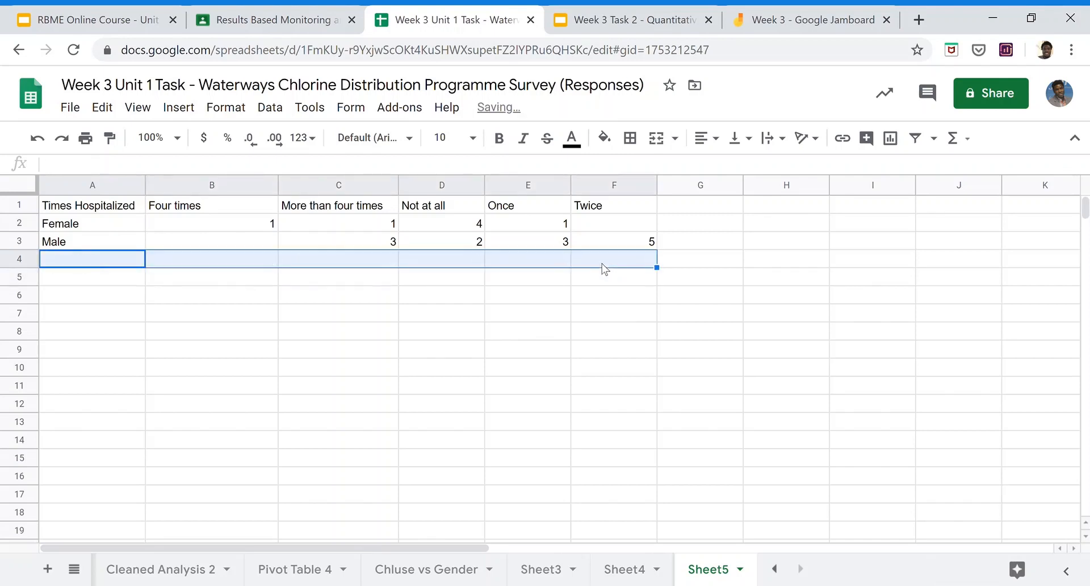
{"action": "left_click", "coordinate": [358, 317]}
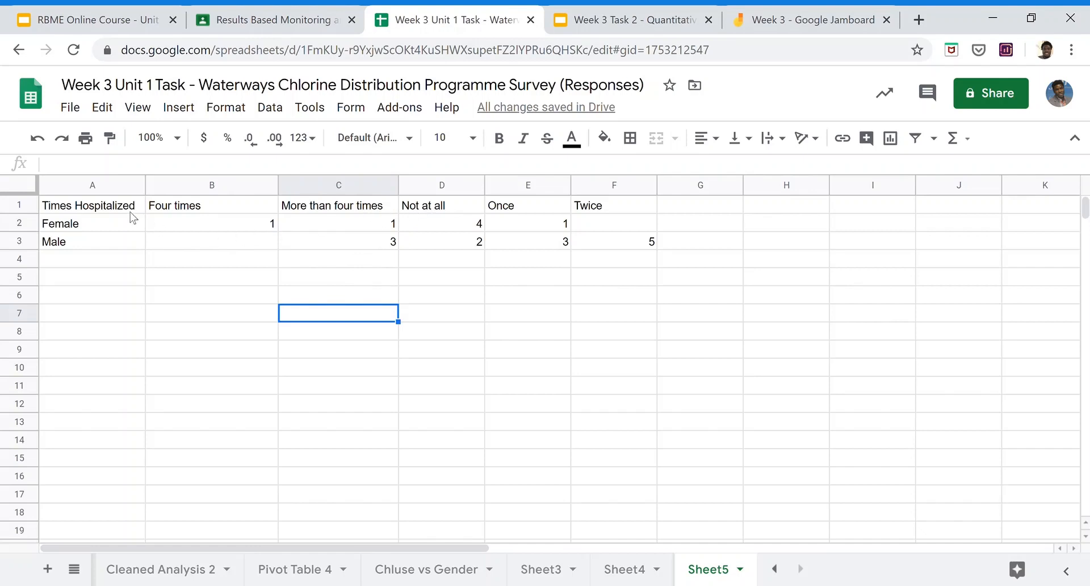
- Insert a chart from the Times Hospitalized table in A1:F3
{"action": "left_click_drag", "start_coordinate": [127, 213], "coordinate": [608, 241]}
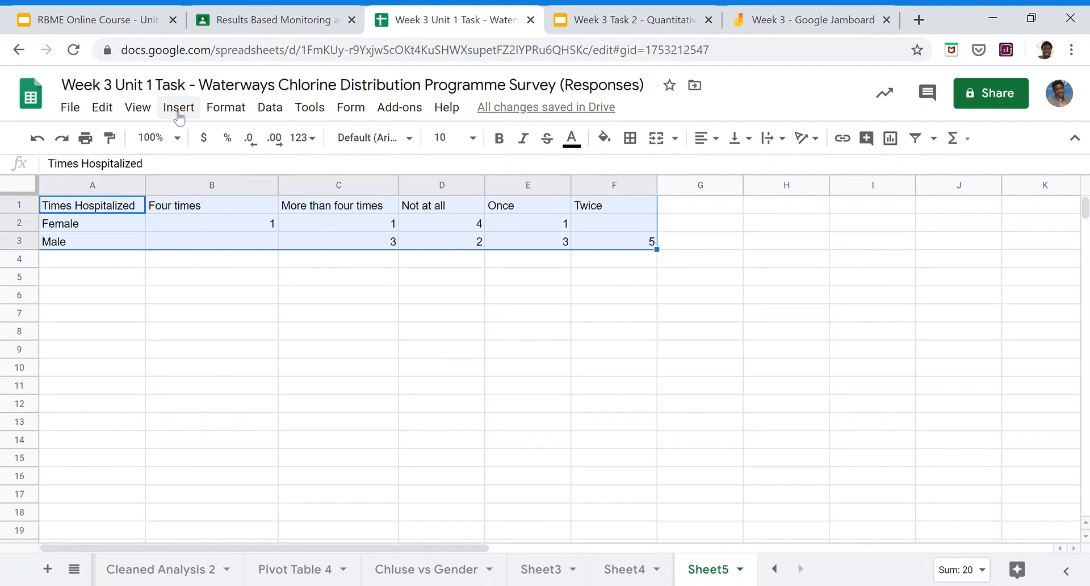
{"action": "left_click", "coordinate": [178, 114]}
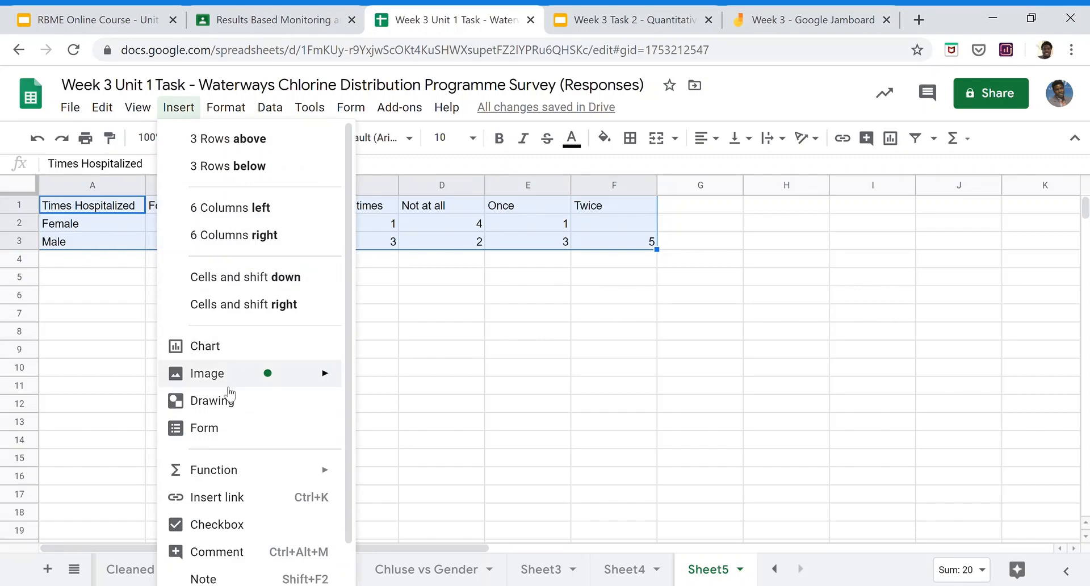
{"action": "left_click", "coordinate": [243, 351]}
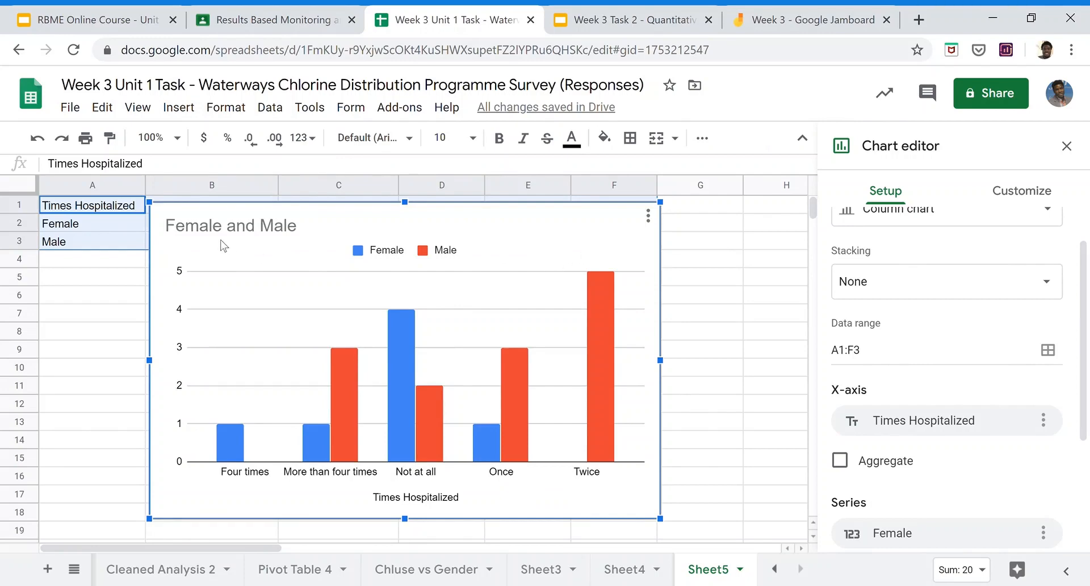
- Remove the "Female and Male" title from the chart and close the chart editor
{"action": "left_click", "coordinate": [284, 230]}
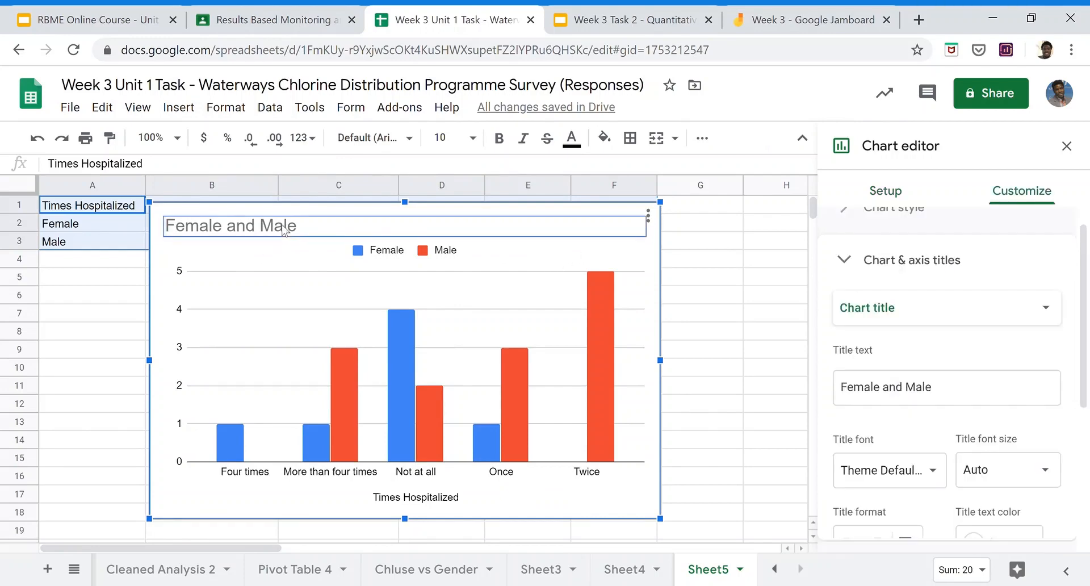
{"action": "left_click", "coordinate": [305, 234]}
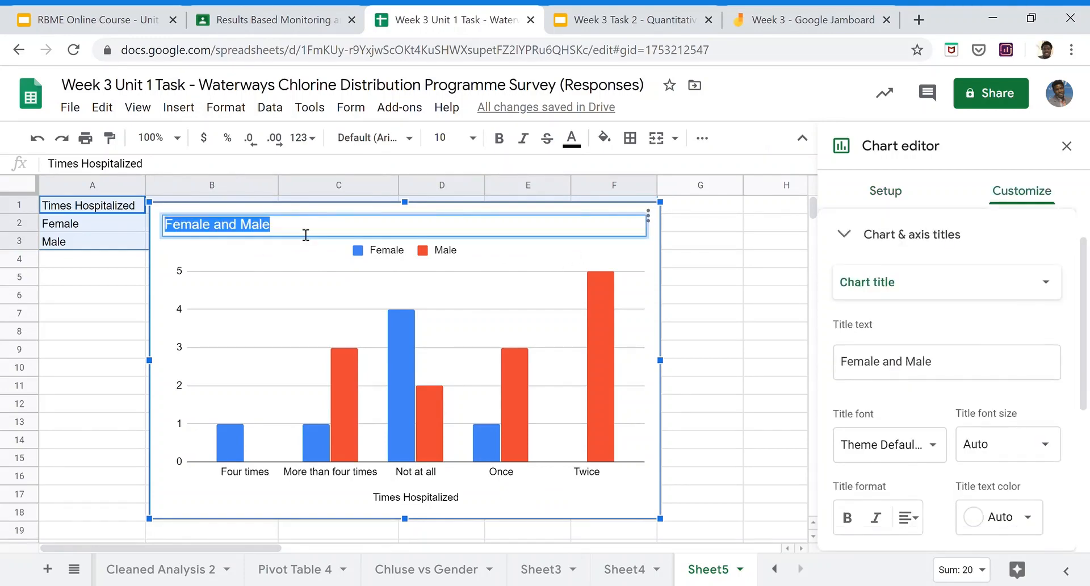
{"action": "key", "text": "BackSpace"}
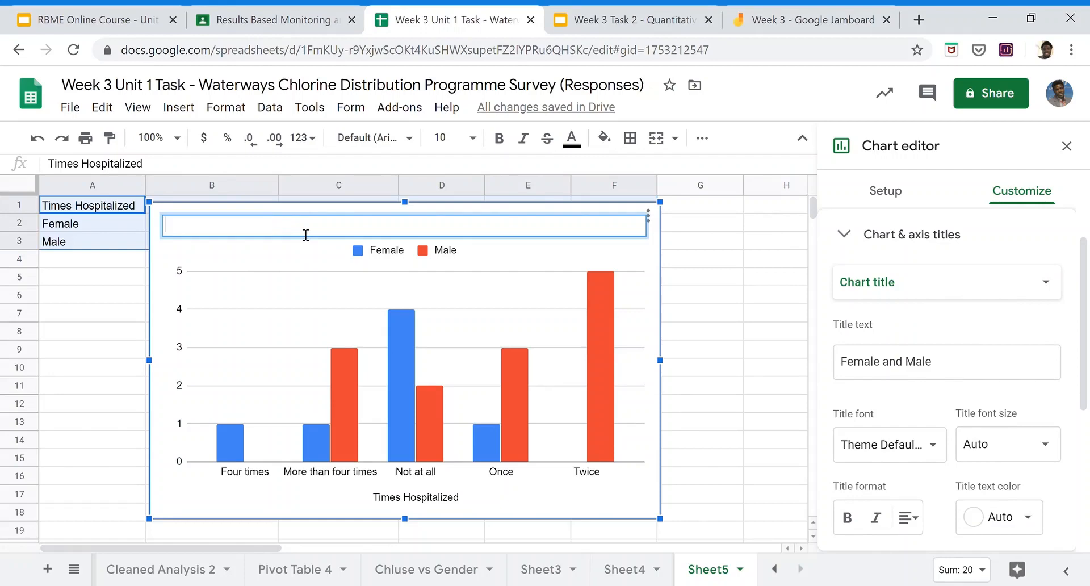
{"action": "left_click", "coordinate": [693, 266]}
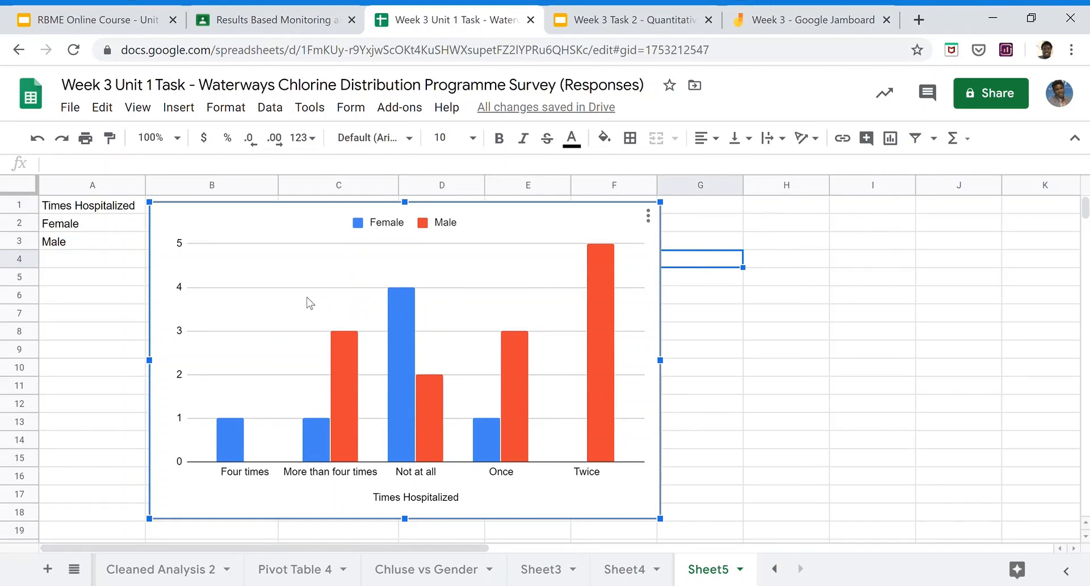
- Copy the Times Hospitalized column chart on Sheet5 to the clipboard
{"action": "left_click", "coordinate": [649, 216]}
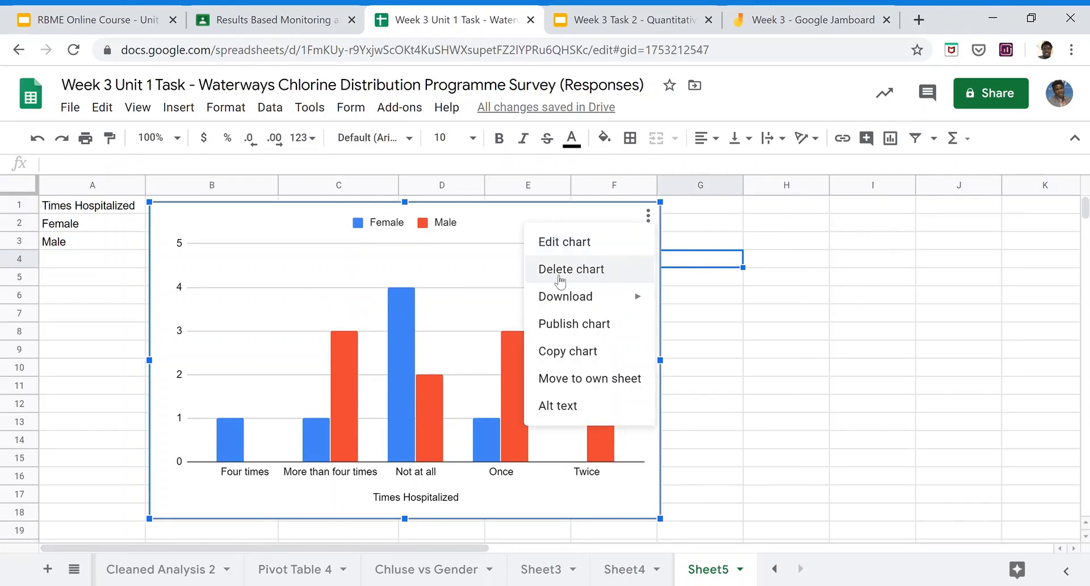
{"action": "left_click", "coordinate": [462, 274]}
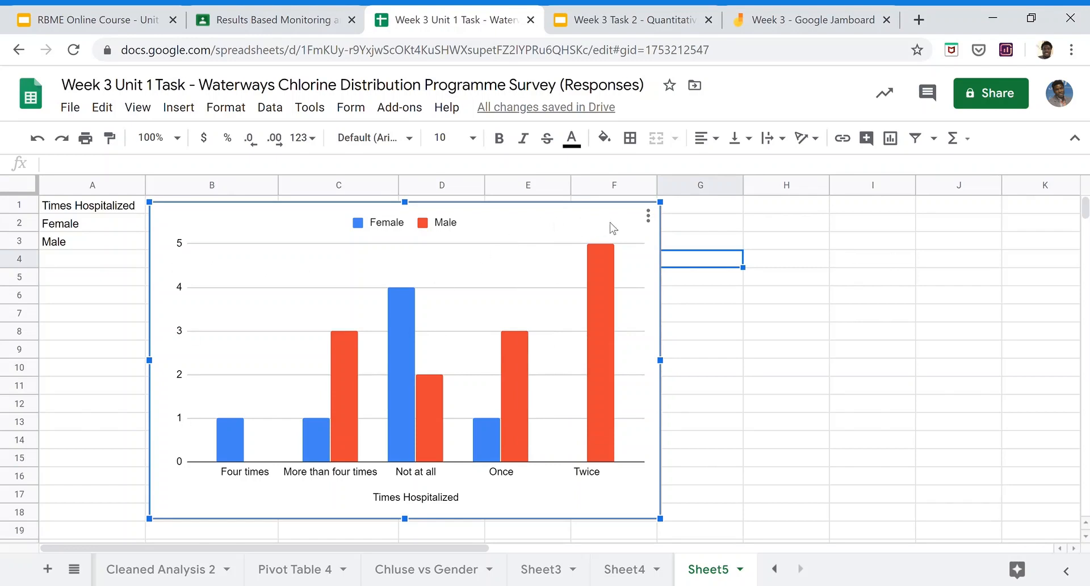
{"action": "left_click", "coordinate": [648, 216]}
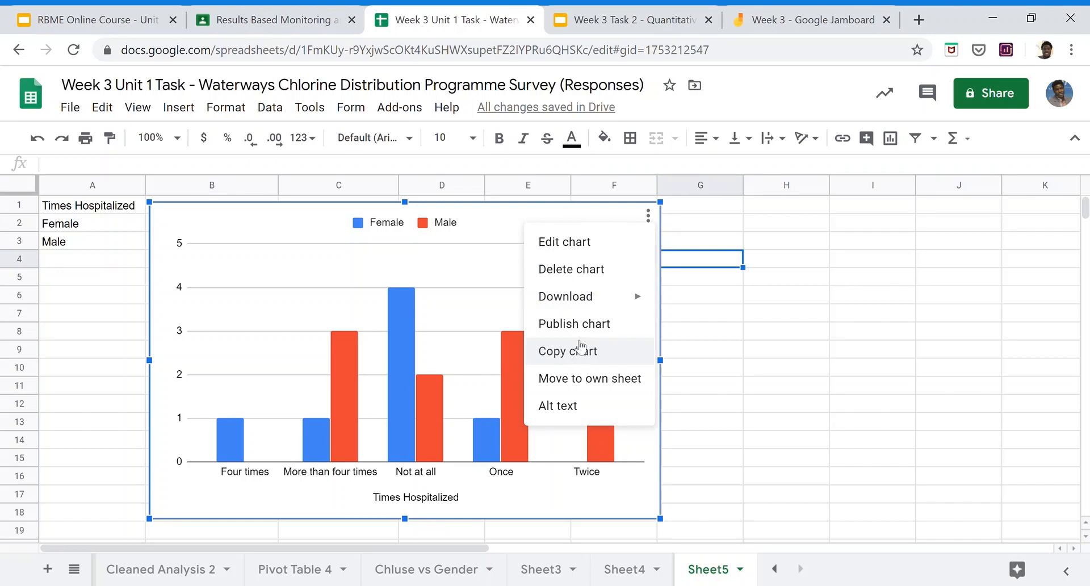
{"action": "mouse_move", "coordinate": [590, 304]}
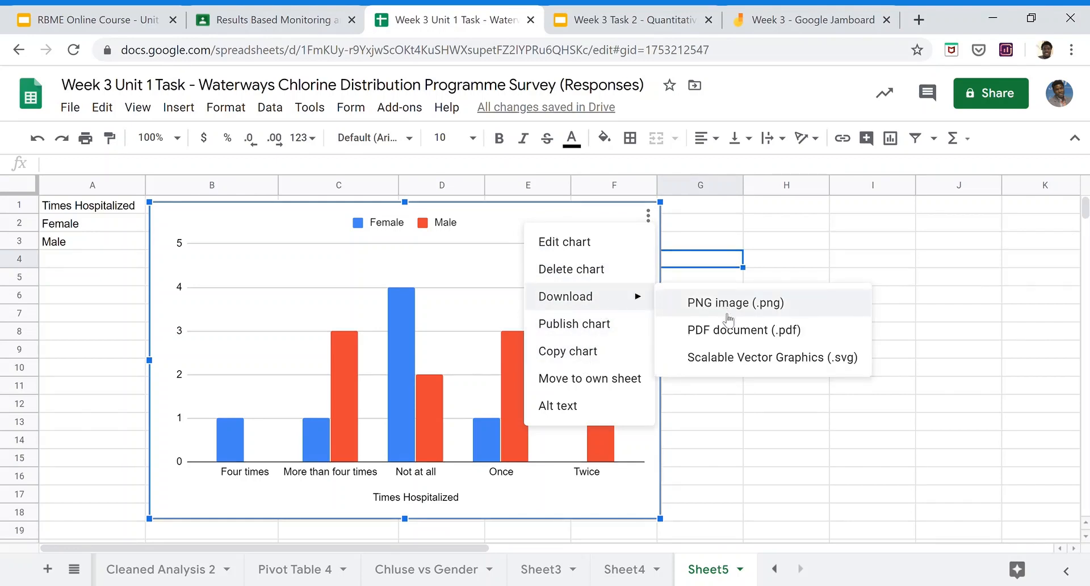
{"action": "left_click", "coordinate": [576, 357]}
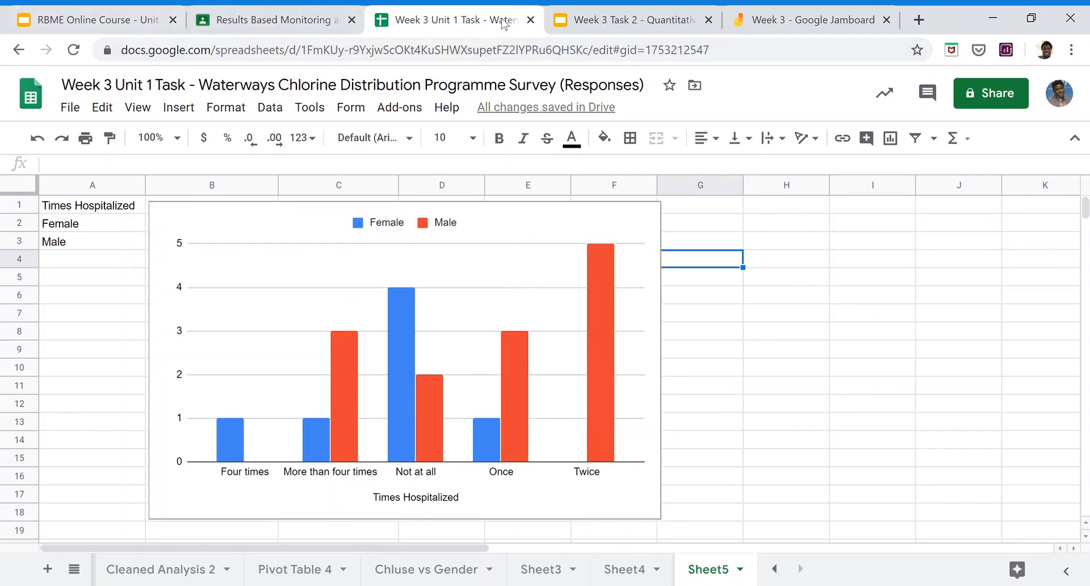
- Switch to the Google Slides presentation and change the title of slide 4 to "Reflection of gender on frequency of child hospitilization"
{"action": "left_click", "coordinate": [627, 11]}
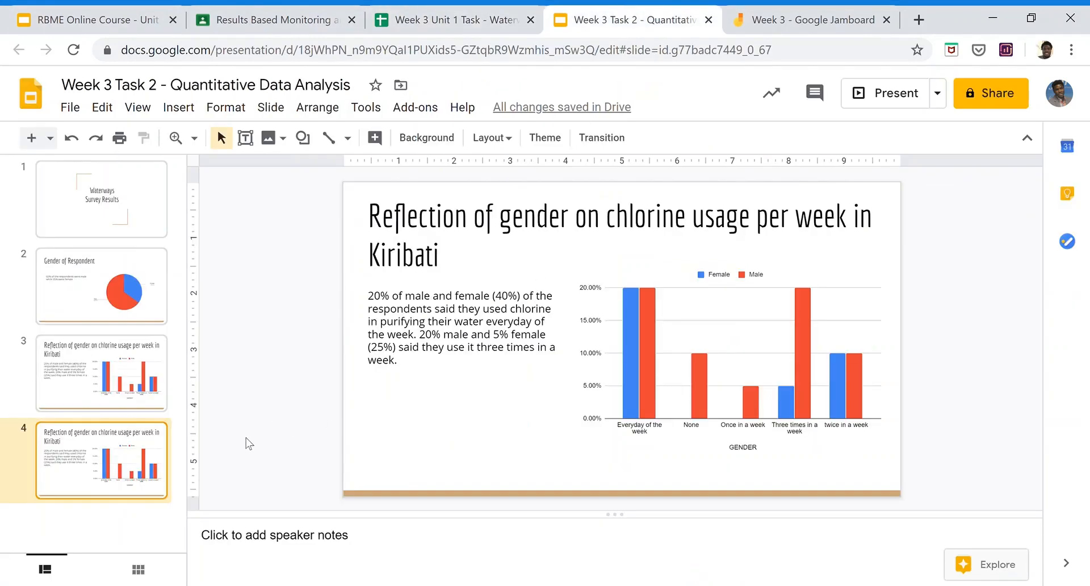
{"action": "left_click", "coordinate": [445, 262]}
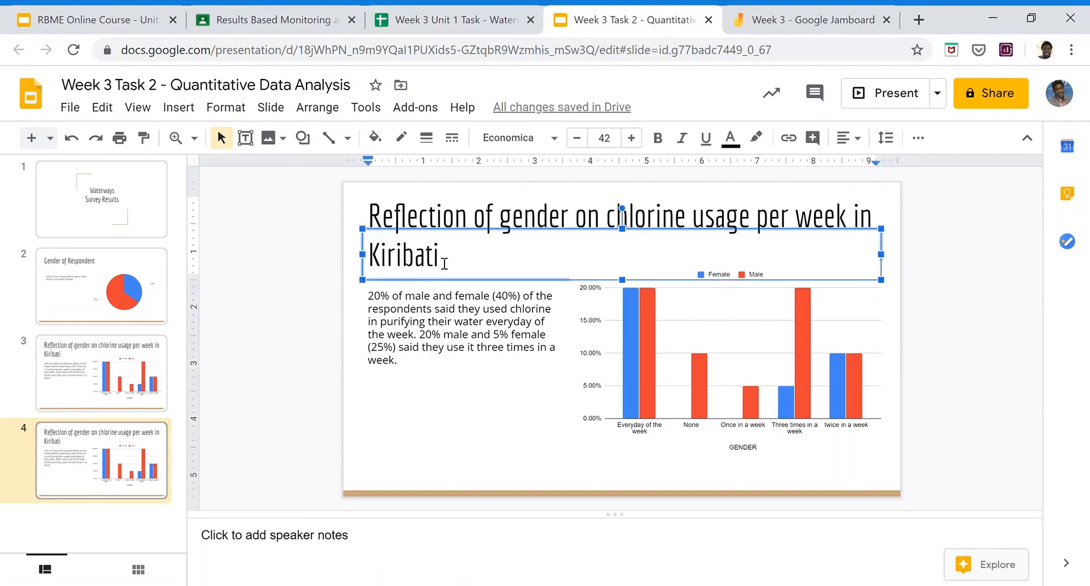
{"action": "key", "text": "BackSpace"}
{"action": "key", "text": "BackSpace"}
{"action": "key", "text": "BackSpace"}
{"action": "key", "text": "BackSpace"}
{"action": "key", "text": "BackSpace"}
{"action": "key", "text": "BackSpace"}
{"action": "key", "text": "BackSpace"}
{"action": "key", "text": "BackSpace"}
{"action": "key", "text": "BackSpace"}
{"action": "key", "text": "BackSpace"}
{"action": "key", "text": "BackSpace"}
{"action": "key", "text": "BackSpace"}
{"action": "key", "text": "BackSpace"}
{"action": "key", "text": "BackSpace"}
{"action": "key", "text": "BackSpace"}
{"action": "key", "text": "BackSpace"}
{"action": "key", "text": "BackSpace"}
{"action": "key", "text": "BackSpace"}
{"action": "key", "text": "BackSpace"}
{"action": "key", "text": "BackSpace"}
{"action": "key", "text": "BackSpace"}
{"action": "key", "text": "BackSpace"}
{"action": "key", "text": "BackSpace"}
{"action": "key", "text": "BackSpace"}
{"action": "key", "text": "BackSpace"}
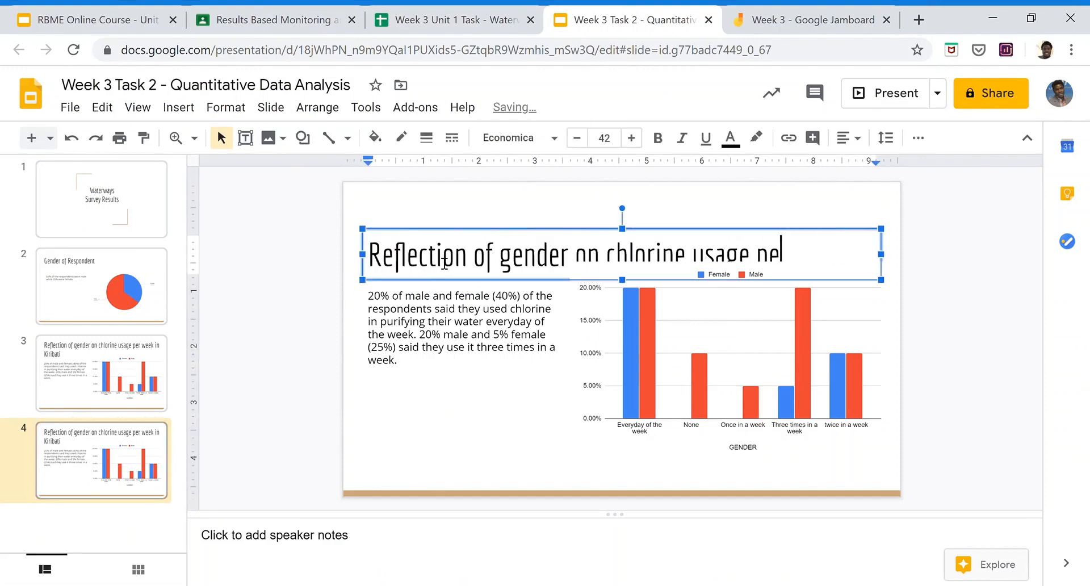
{"action": "key", "text": "BackSpace"}
{"action": "key", "text": "BackSpace"}
{"action": "key", "text": "BackSpace"}
{"action": "key", "text": "BackSpace"}
{"action": "key", "text": "BackSpace"}
{"action": "key", "text": "BackSpace"}
{"action": "key", "text": "BackSpace"}
{"action": "key", "text": "BackSpace"}
{"action": "key", "text": "BackSpace"}
{"action": "key", "text": "BackSpace"}
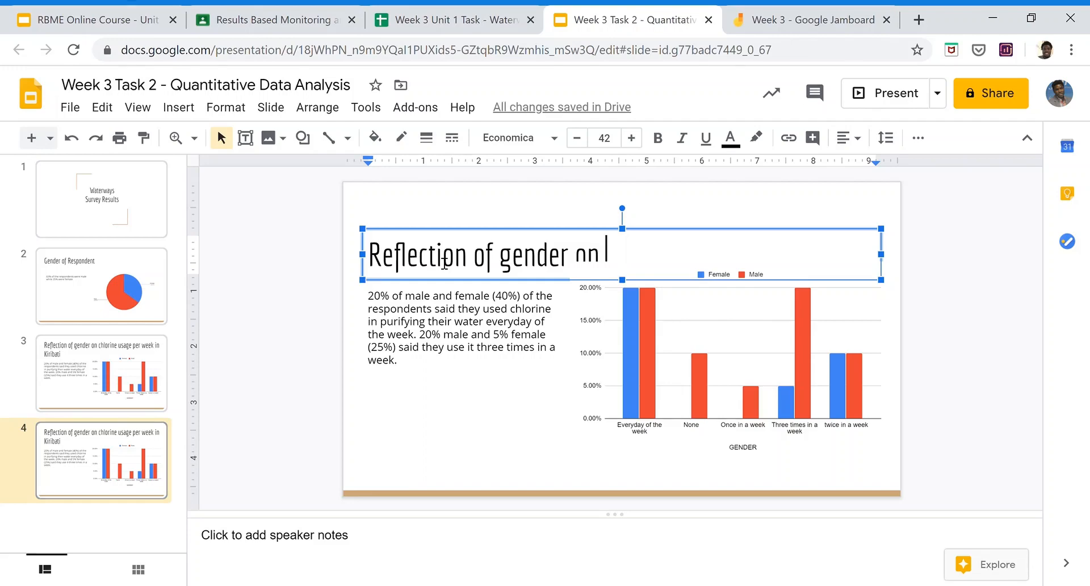
{"action": "type", "text": "fre"}
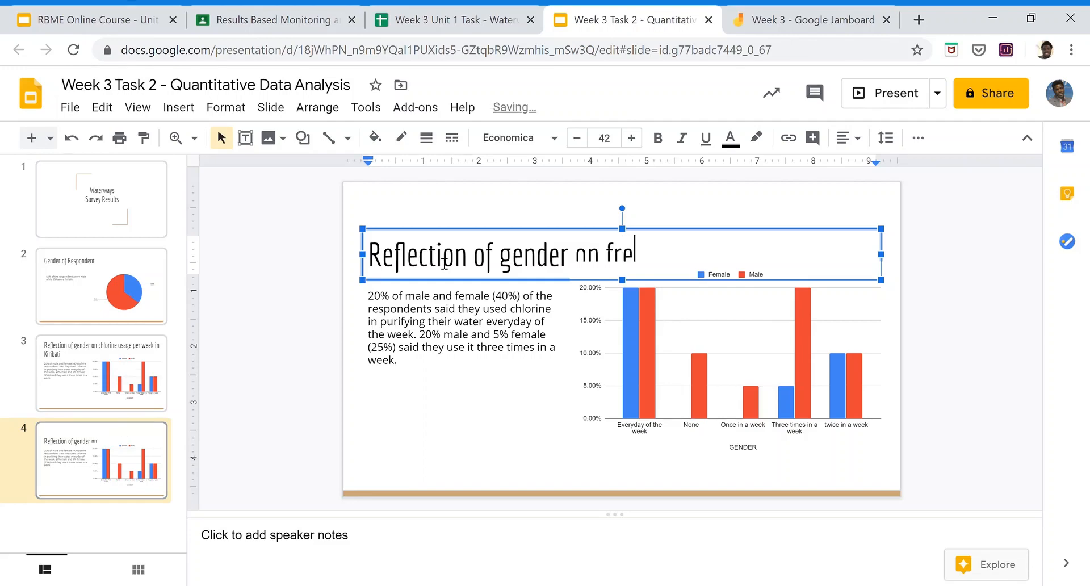
{"action": "type", "text": "quency "}
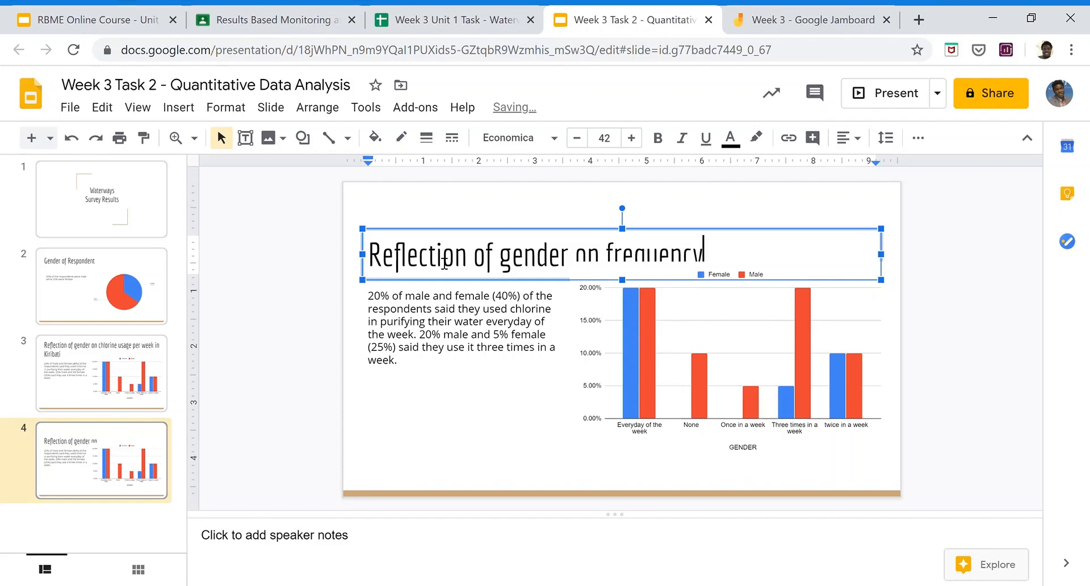
{"action": "type", "text": "of child "}
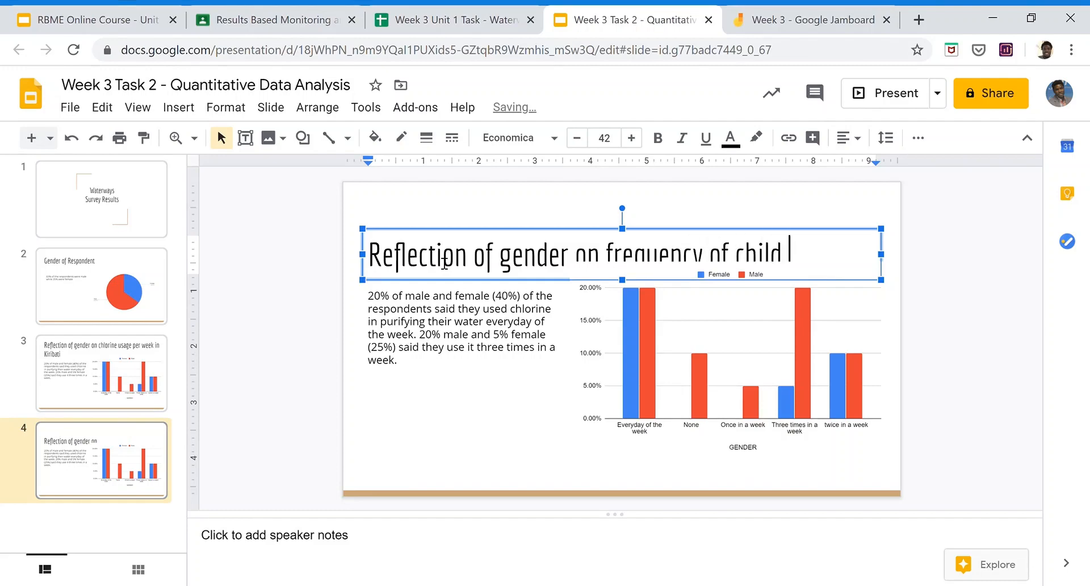
{"action": "type", "text": "hospitilization"}
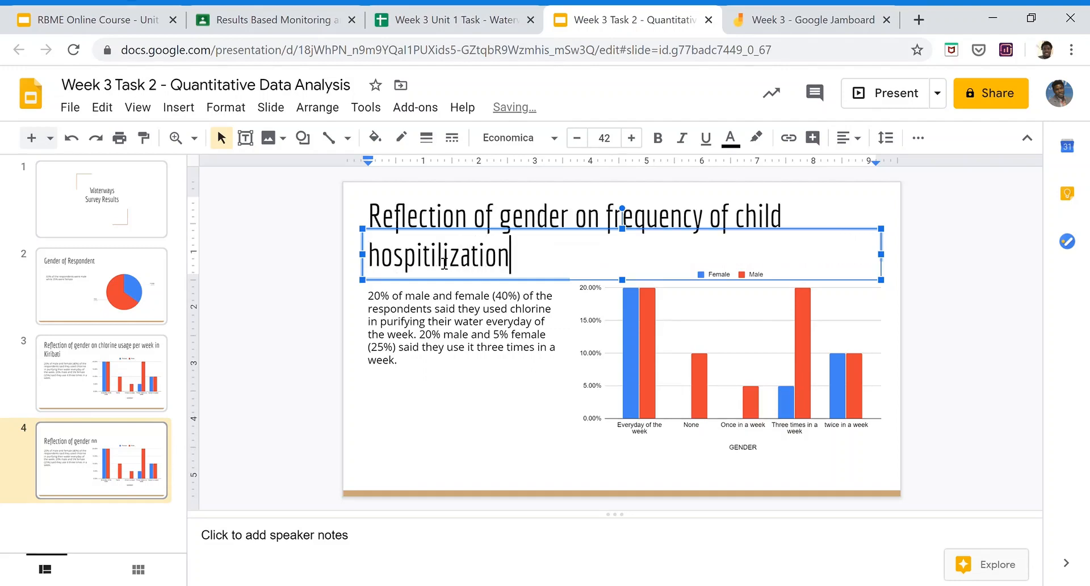
{"action": "left_click", "coordinate": [813, 211]}
{"action": "left_click", "coordinate": [487, 247]}
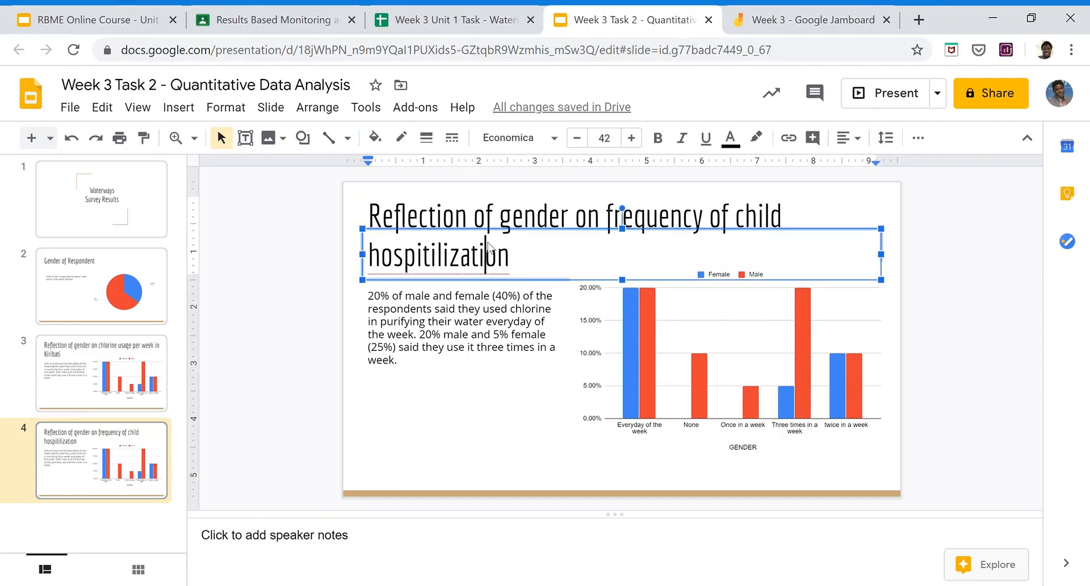
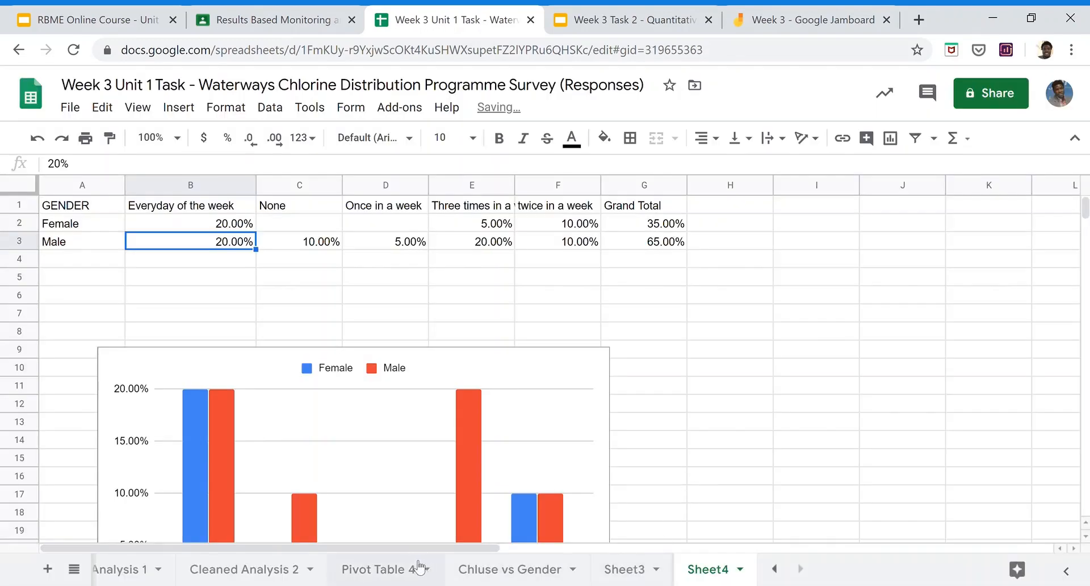
- Show the 4-GENDER values in Pivot Table 4 of the survey spreadsheet as % of grand total and widen columns B and C
{"action": "left_click", "coordinate": [394, 569]}
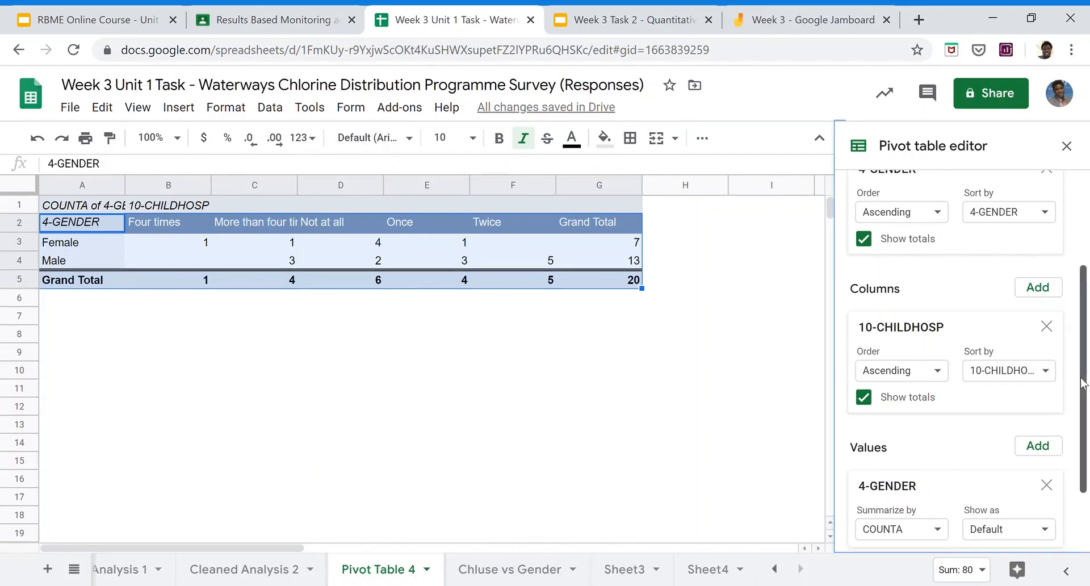
{"action": "scroll", "coordinate": [1082, 384], "scroll_direction": "down", "scroll_amount": 2}
{"action": "left_click", "coordinate": [1051, 440]}
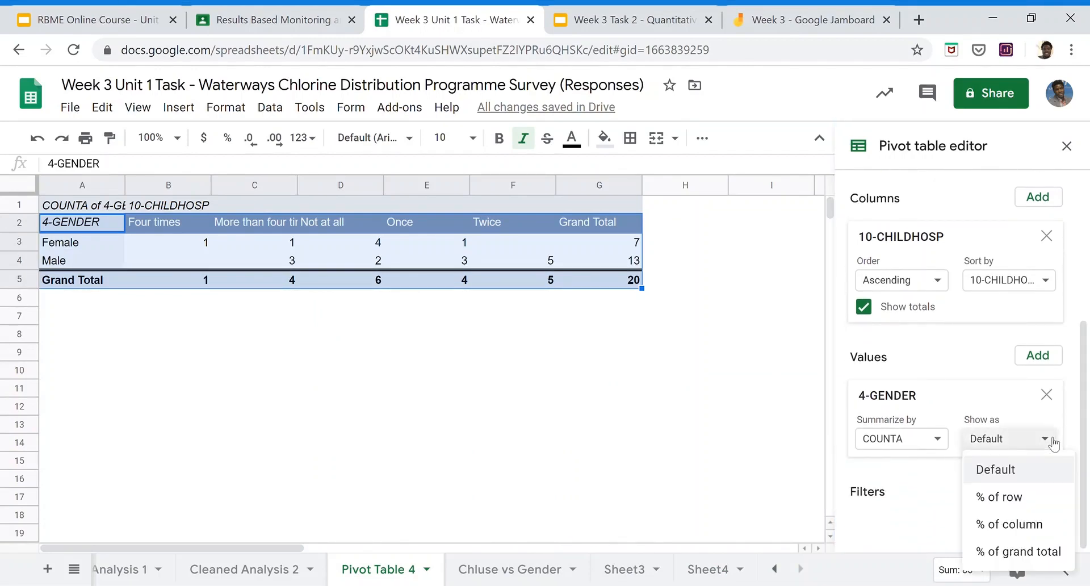
{"action": "left_click", "coordinate": [1025, 554]}
{"action": "left_click", "coordinate": [547, 425]}
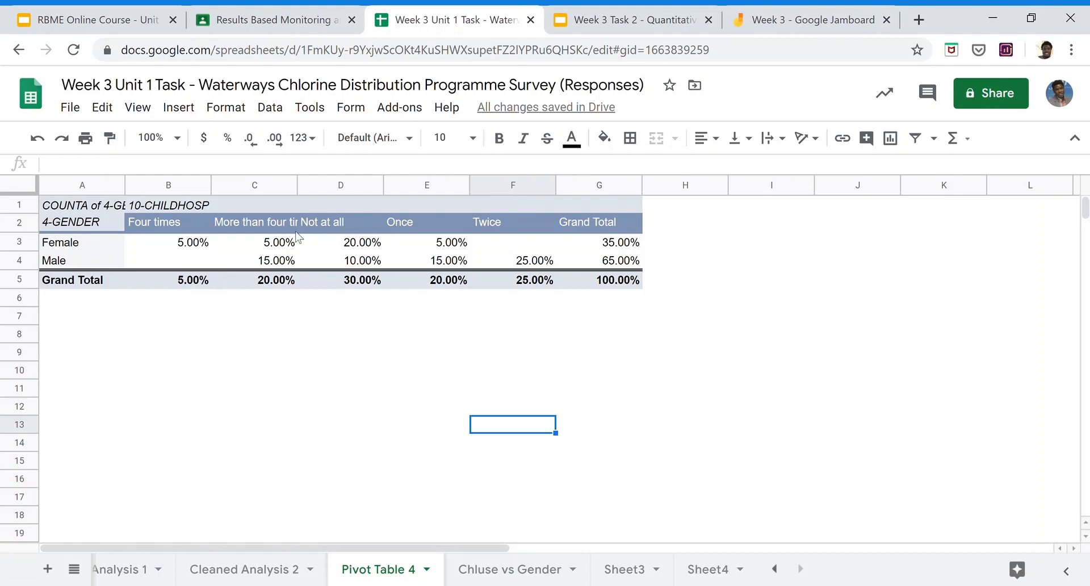
{"action": "left_click_drag", "start_coordinate": [211, 186], "coordinate": [239, 191]}
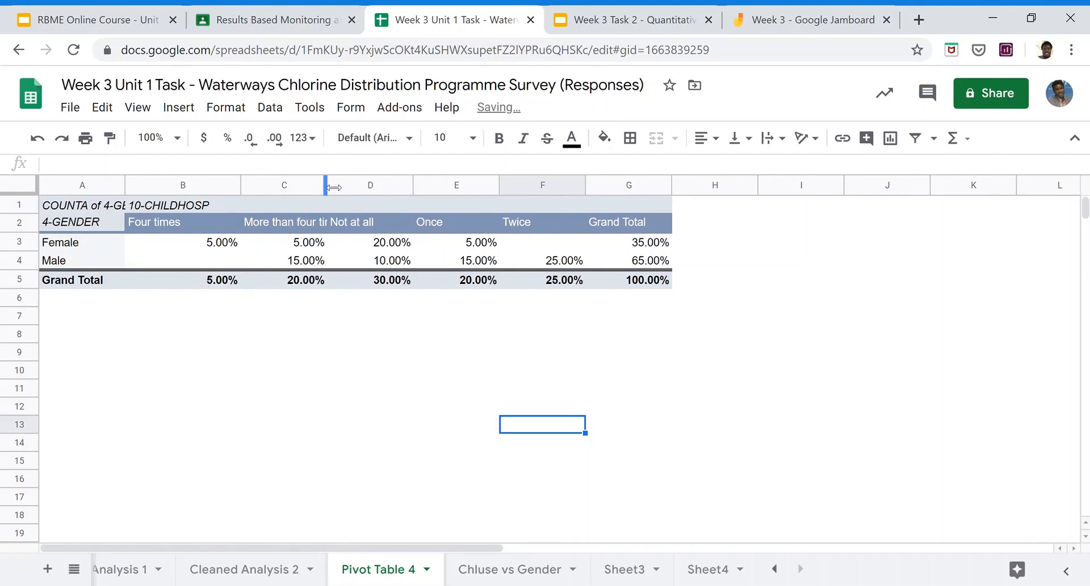
{"action": "left_click_drag", "start_coordinate": [328, 186], "coordinate": [353, 187]}
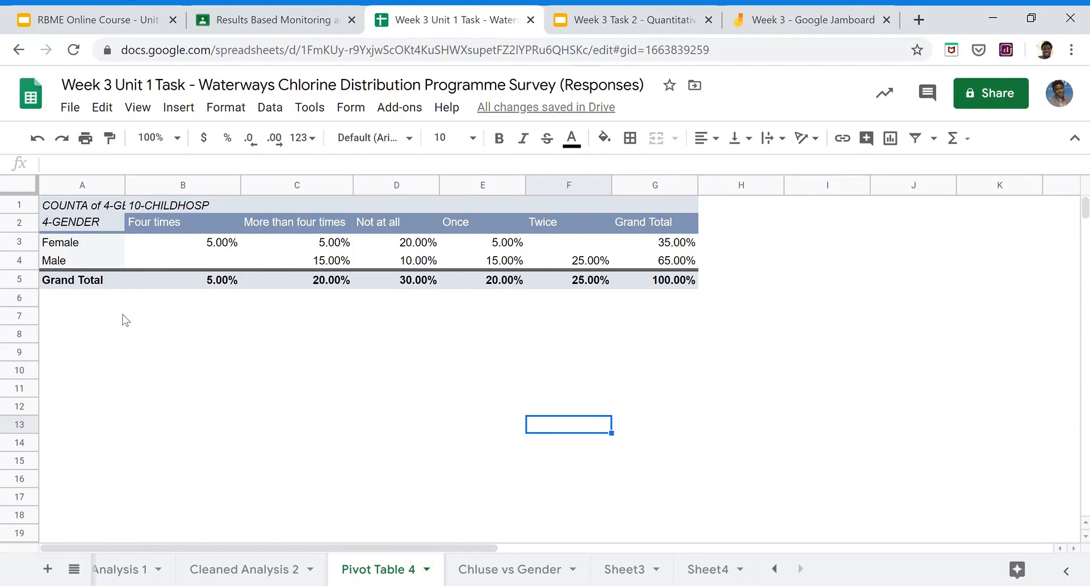
- Copy the percentage pivot table range A2:G5 and paste it into cell A1 of a new sheet
{"action": "left_click", "coordinate": [69, 225]}
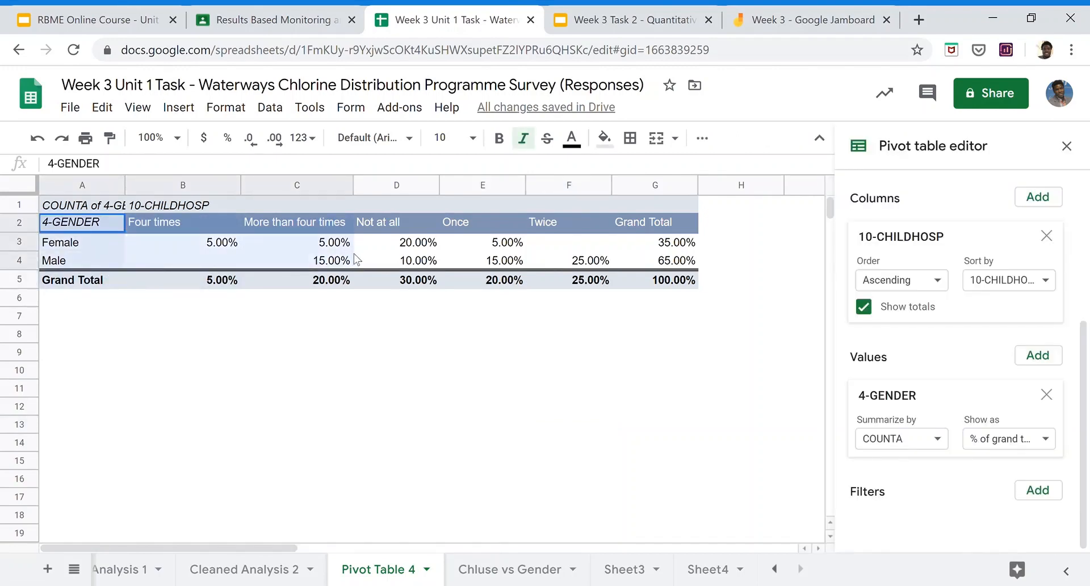
{"action": "left_click_drag", "start_coordinate": [720, 271], "coordinate": [686, 287]}
{"action": "key", "text": "ctrl+c"}
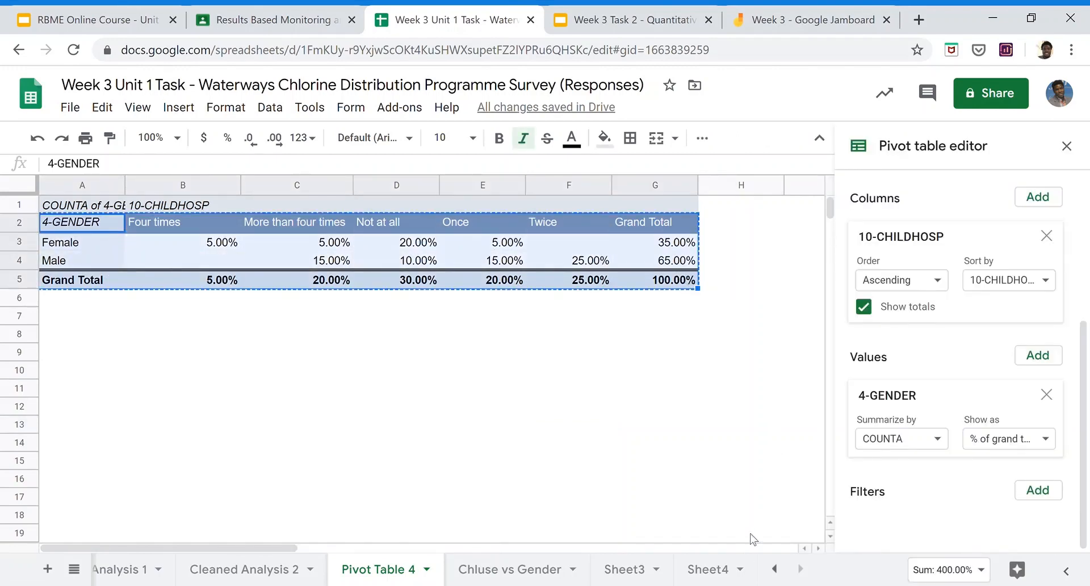
{"action": "left_click", "coordinate": [48, 568]}
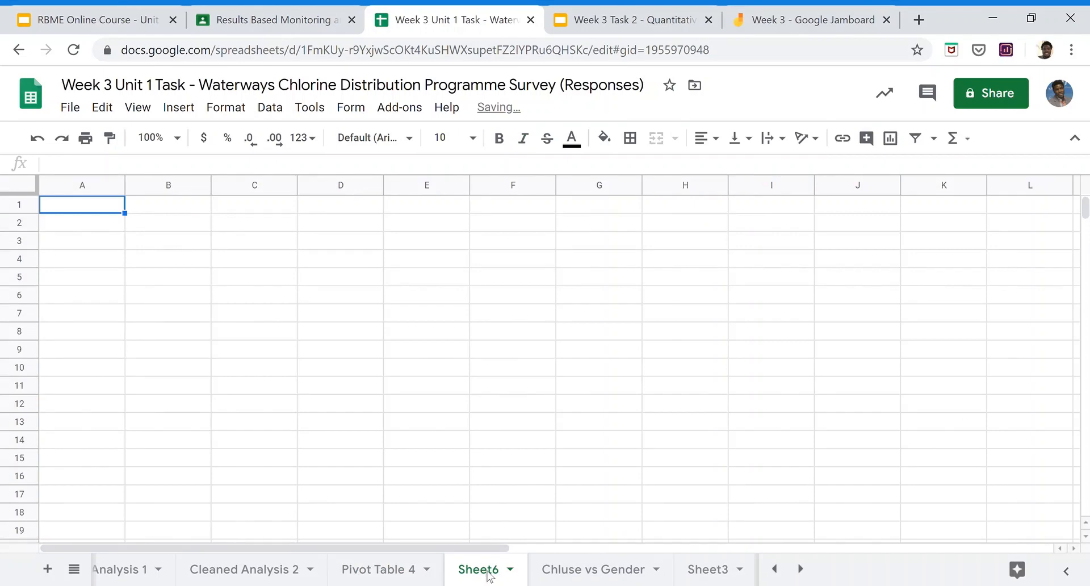
{"action": "left_click", "coordinate": [106, 210]}
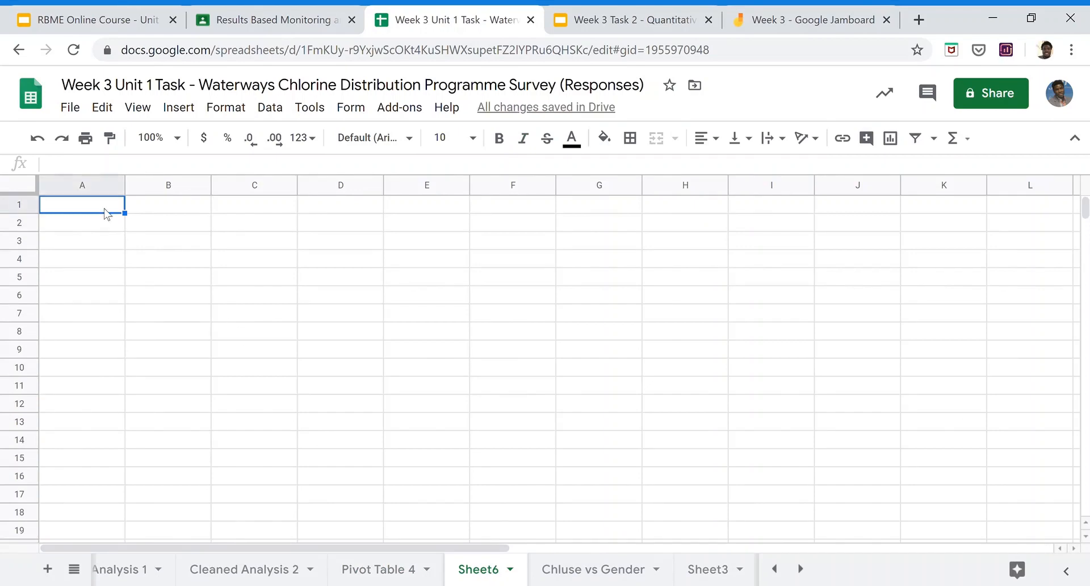
{"action": "key", "text": "ctrl+v"}
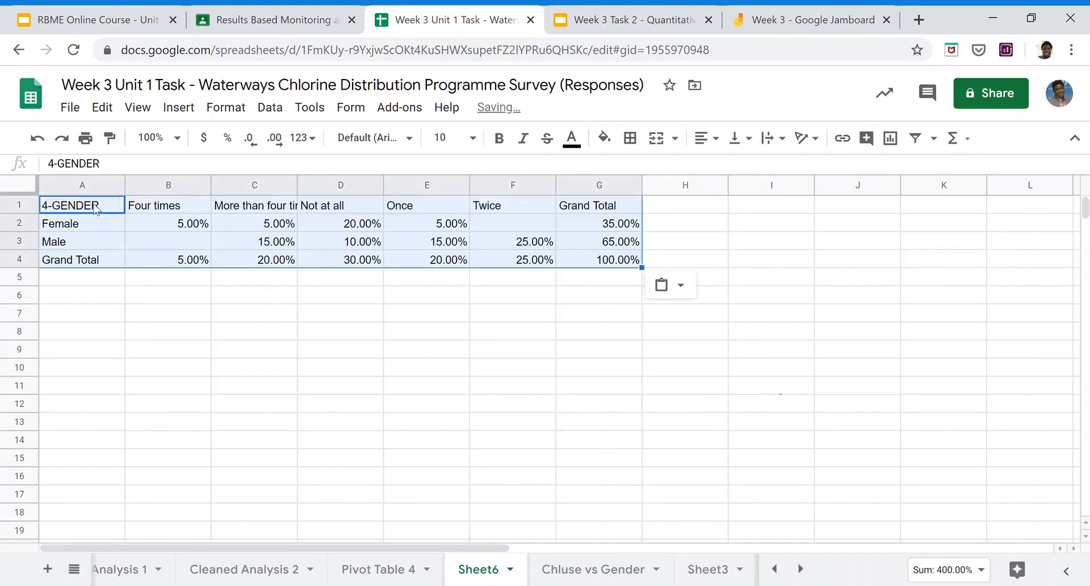
{"action": "left_click", "coordinate": [107, 207]}
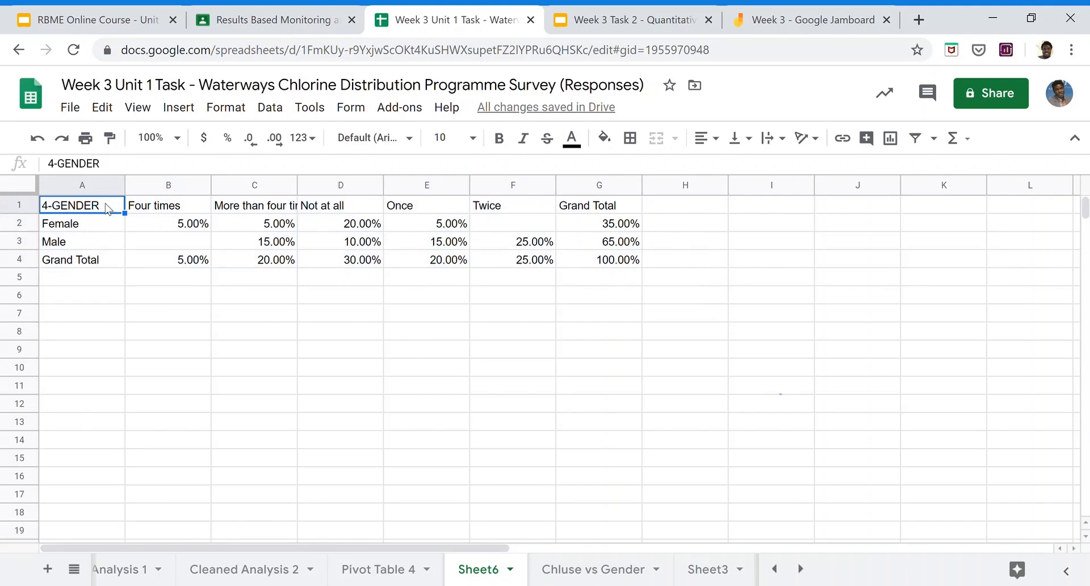
{"action": "type", "text": "Ho"}
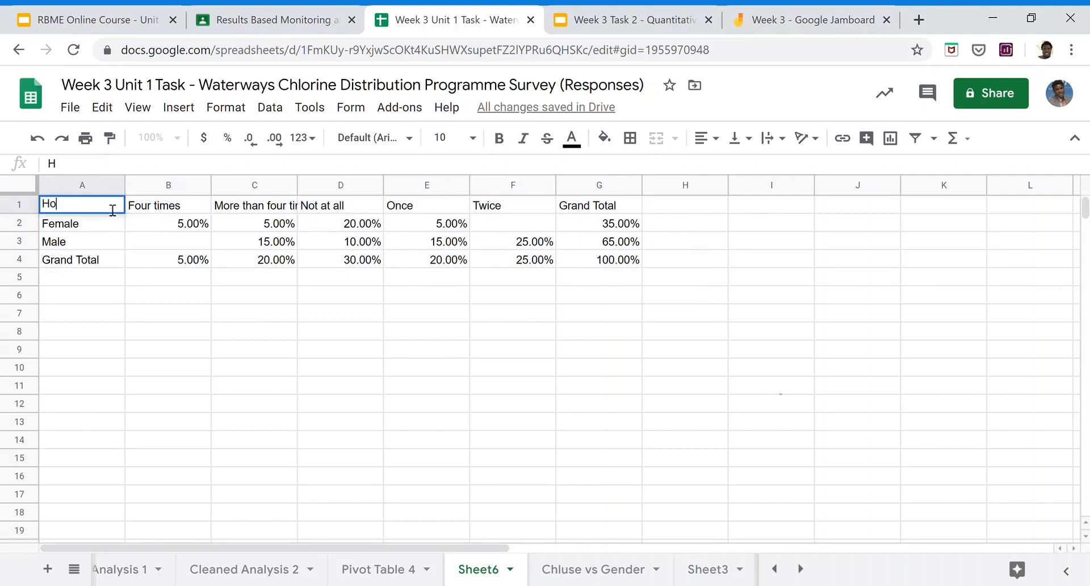
{"action": "type", "text": "spitilizated"}
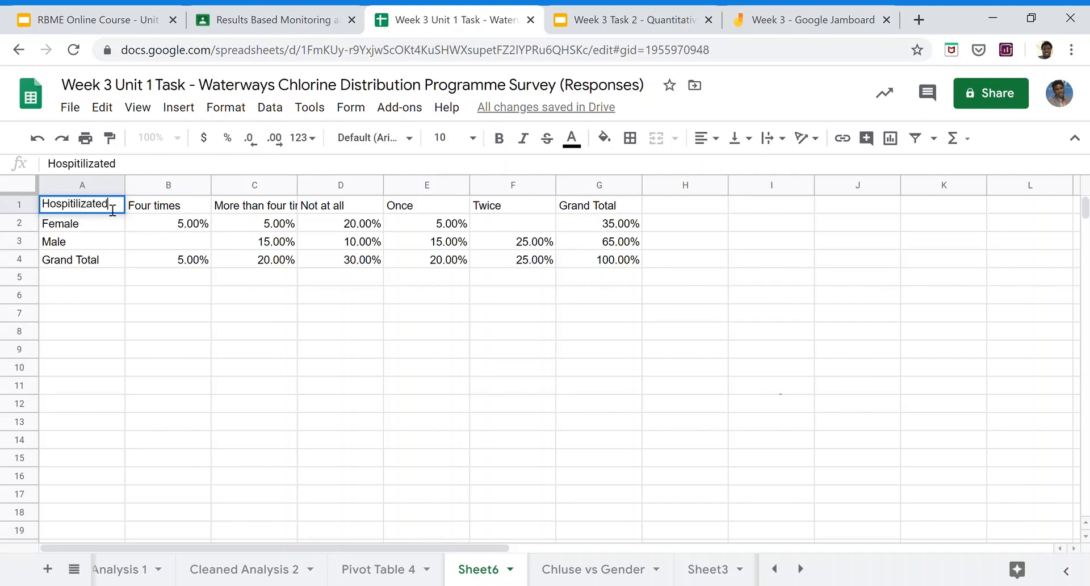
{"action": "key", "text": "BackSpace"}
{"action": "key", "text": "BackSpace"}
{"action": "key", "text": "BackSpace"}
{"action": "key", "text": "BackSpace"}
{"action": "key", "text": "BackSpace"}
{"action": "key", "text": "BackSpace"}
{"action": "key", "text": "BackSpace"}
{"action": "key", "text": "BackSpace"}
{"action": "key", "text": "BackSpace"}
{"action": "key", "text": "BackSpace"}
{"action": "key", "text": "BackSpace"}
{"action": "key", "text": "BackSpace"}
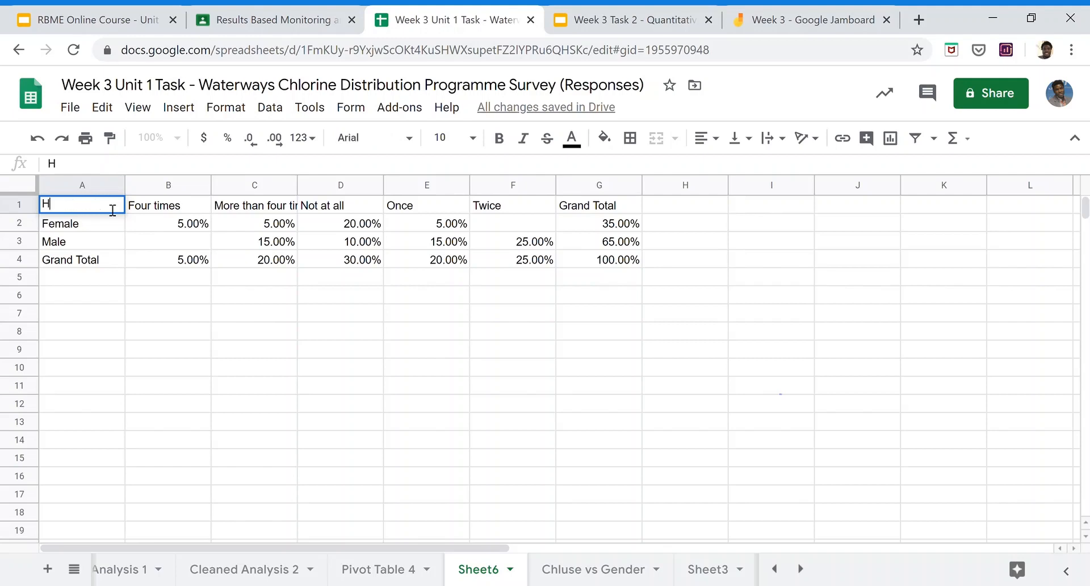
- Replace the header in cell A1 with "Times in Hospital" and widen column A to fit it
{"action": "type", "text": "Times in Hosp"}
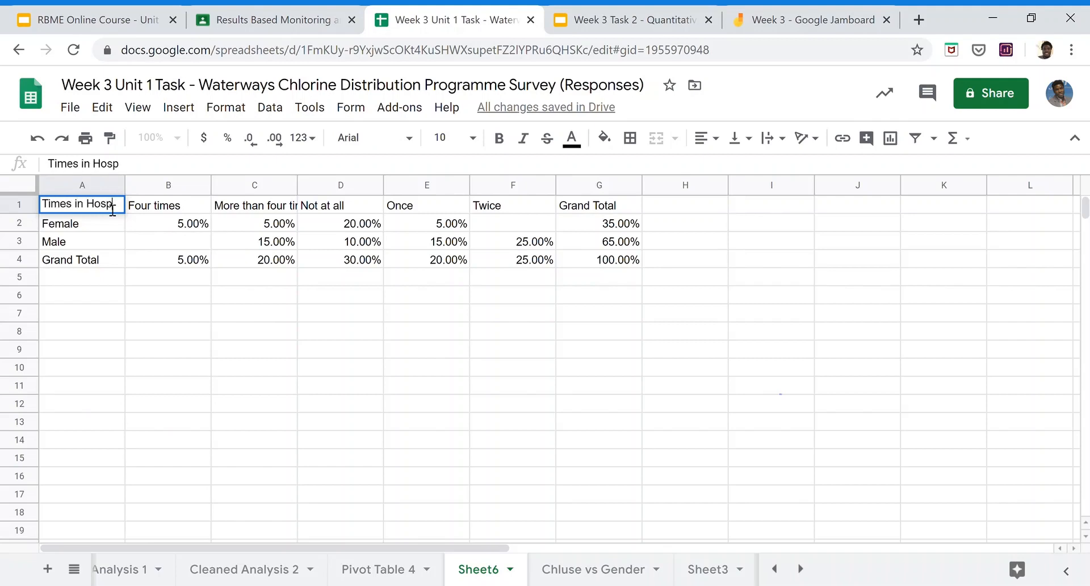
{"action": "type", "text": "ital"}
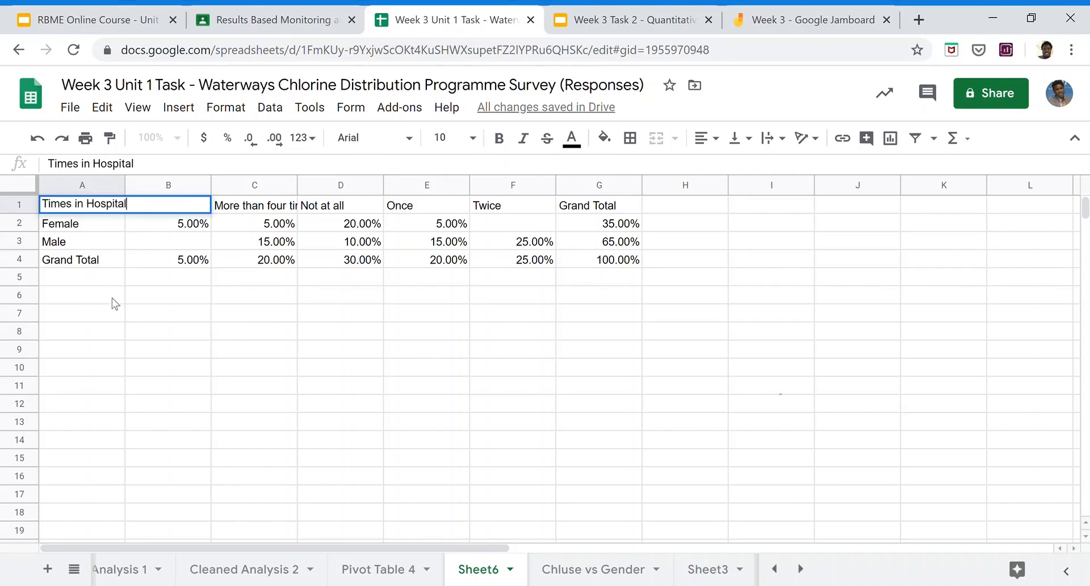
{"action": "left_click", "coordinate": [116, 303]}
{"action": "left_click_drag", "start_coordinate": [125, 185], "coordinate": [144, 189]}
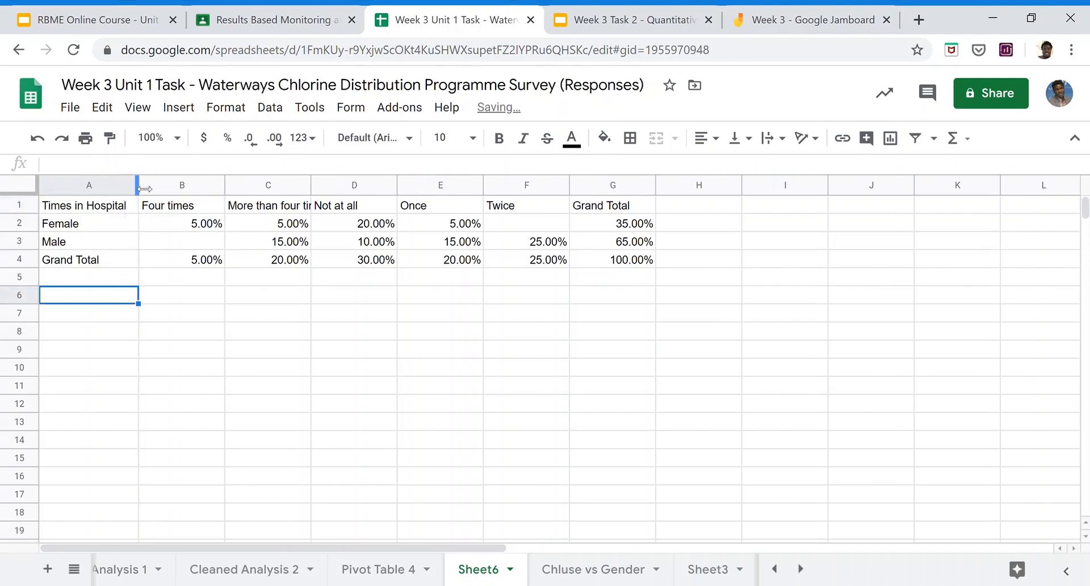
- Clear the Grand Total row A4:G4 and the Grand Total column G1:G3 from the copied percentage table
{"action": "left_click_drag", "start_coordinate": [103, 265], "coordinate": [615, 266]}
{"action": "key", "text": "Delete"}
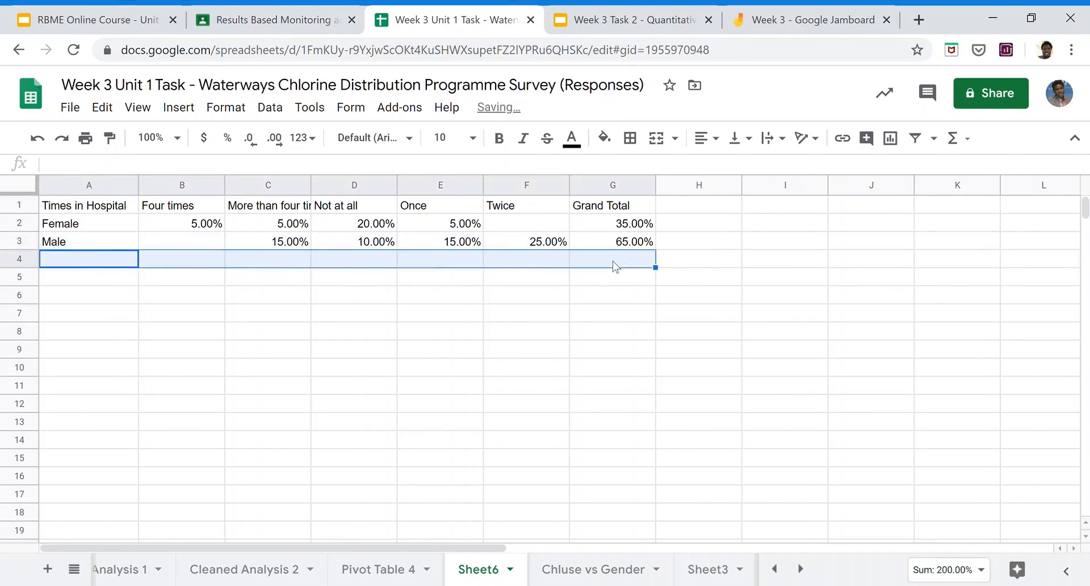
{"action": "left_click", "coordinate": [628, 209]}
{"action": "left_click_drag", "start_coordinate": [627, 223], "coordinate": [625, 257]}
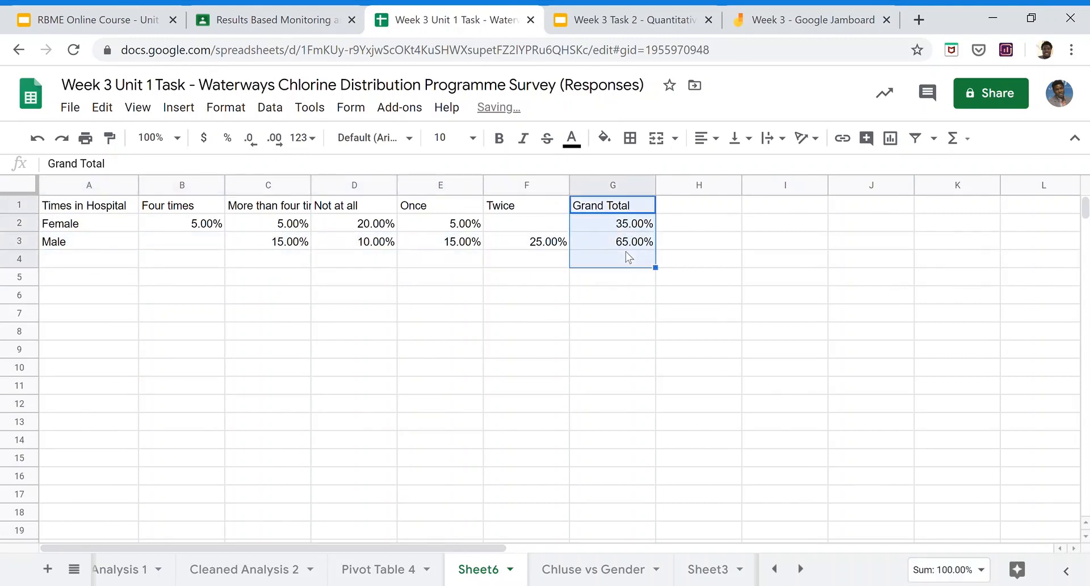
{"action": "left_click", "coordinate": [618, 209]}
{"action": "left_click_drag", "start_coordinate": [618, 209], "coordinate": [611, 246]}
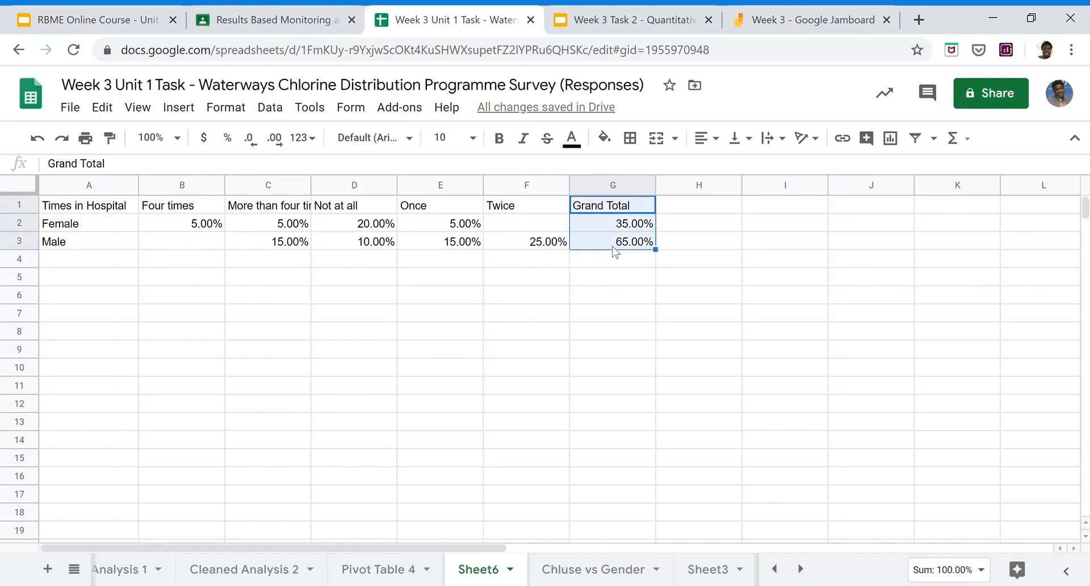
{"action": "key", "text": "Delete"}
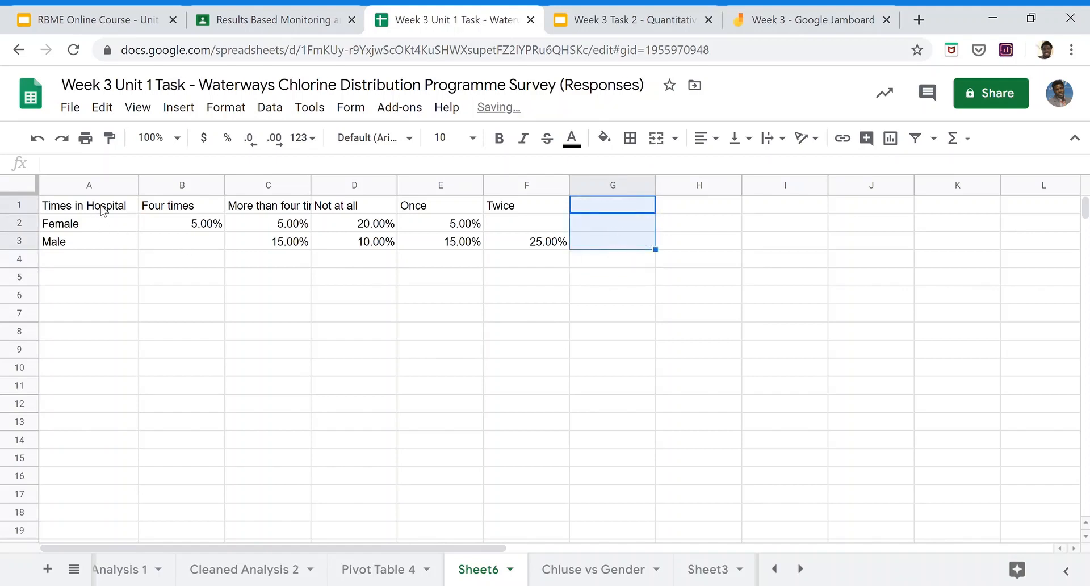
- Insert a column chart from the Times in Hospital table in range A1:F3
{"action": "left_click_drag", "start_coordinate": [104, 211], "coordinate": [532, 252]}
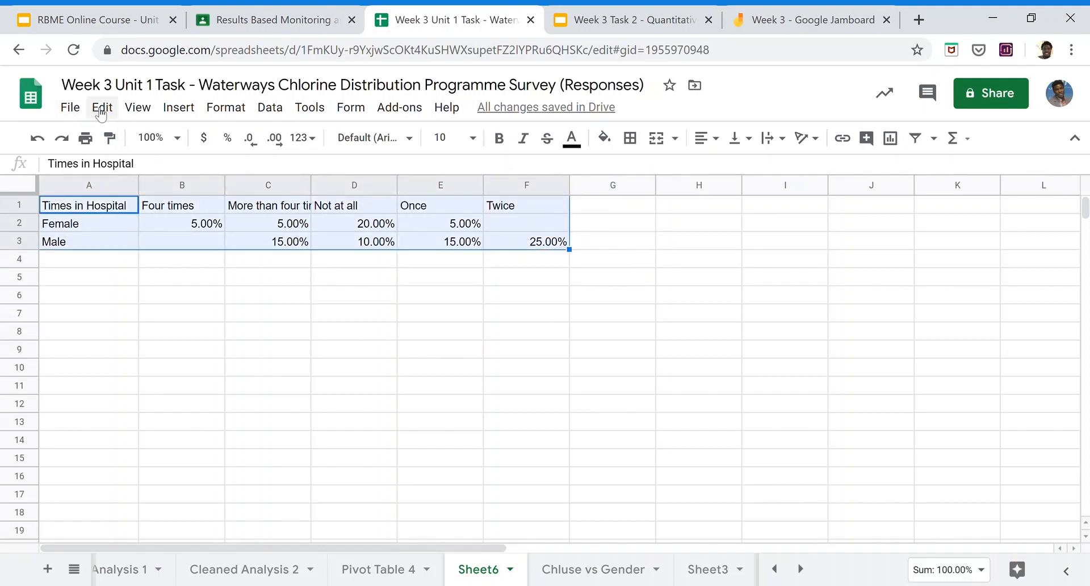
{"action": "left_click", "coordinate": [183, 109]}
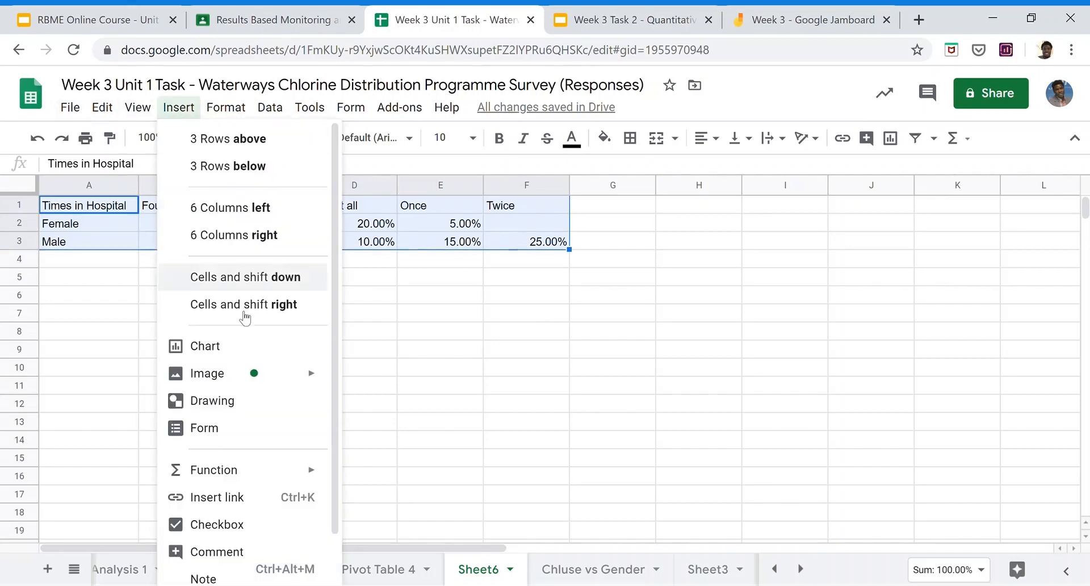
{"action": "left_click", "coordinate": [248, 348]}
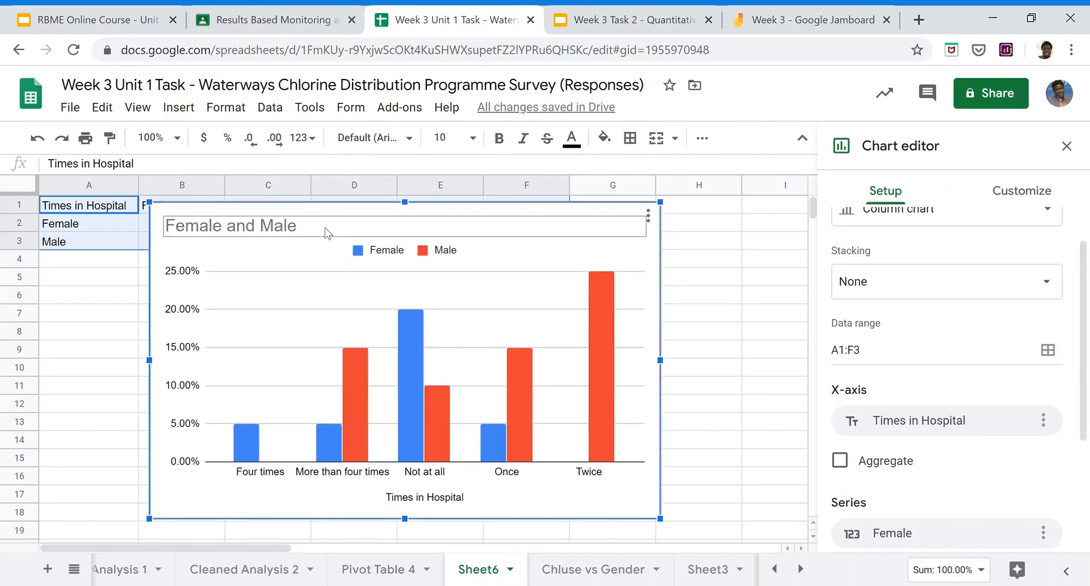
- Delete the chart title "Female and Male" and move the chart slightly down and to the right on the sheet
{"action": "left_click", "coordinate": [304, 228]}
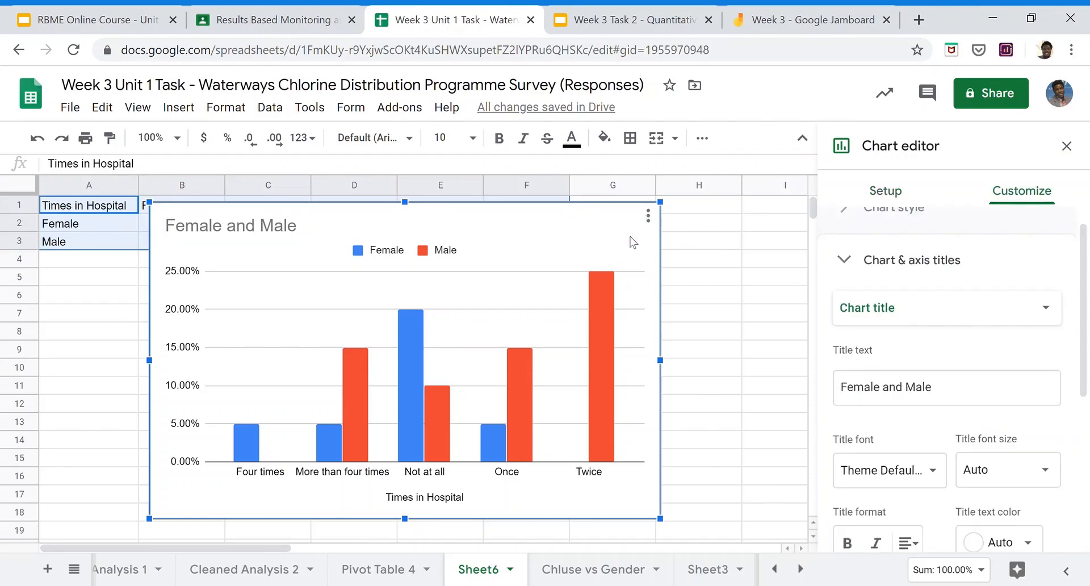
{"action": "left_click", "coordinate": [271, 227]}
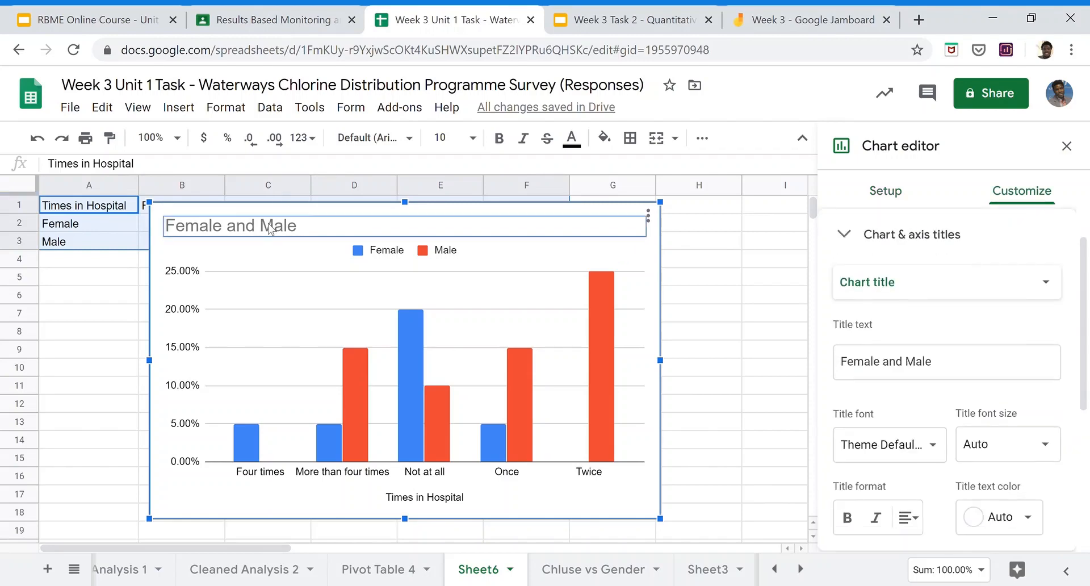
{"action": "key", "text": "Delete"}
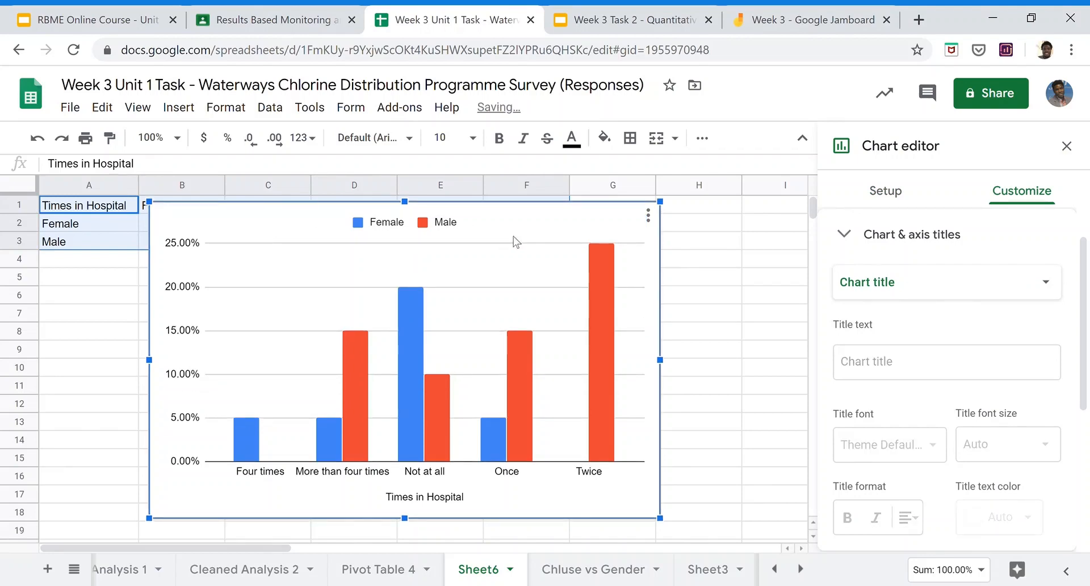
{"action": "left_click_drag", "start_coordinate": [532, 212], "coordinate": [579, 244]}
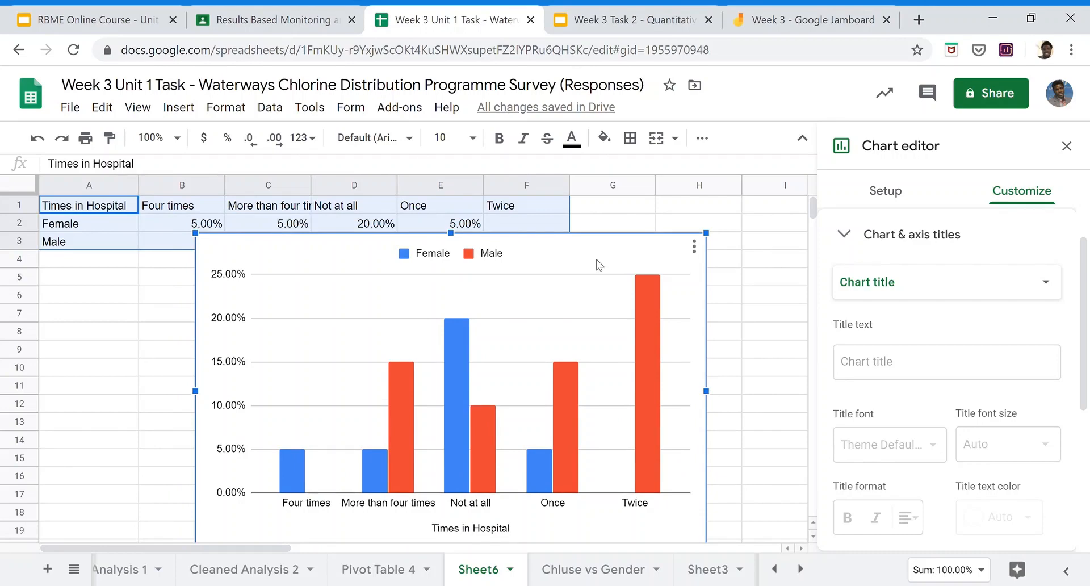
{"action": "left_click_drag", "start_coordinate": [584, 267], "coordinate": [604, 253]}
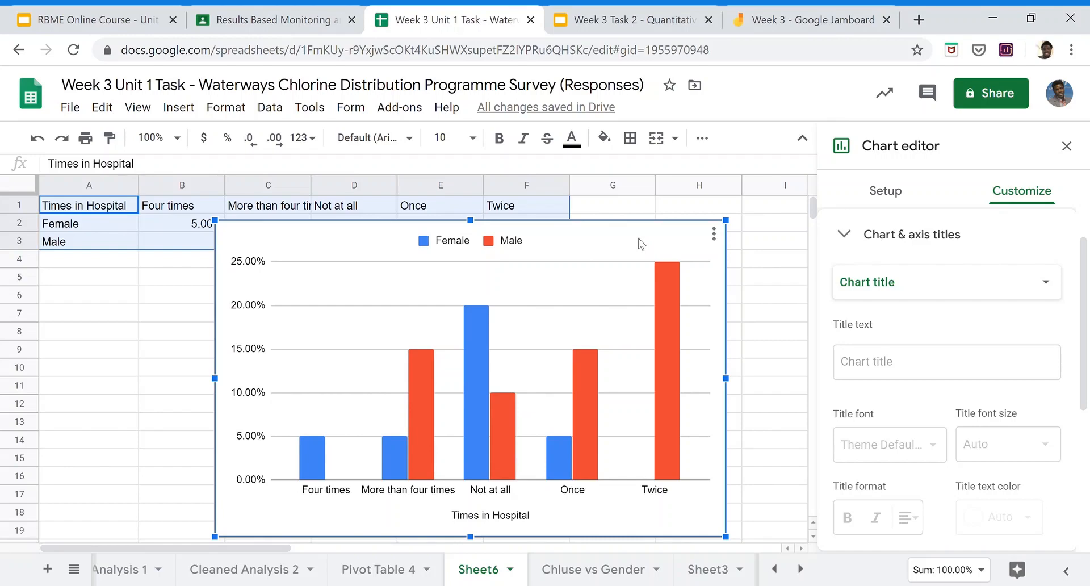
- Copy the chart, switch to the Google Slides presentation and paste it unlinked on slide 4, placed below the title on the right side
{"action": "left_click", "coordinate": [714, 237]}
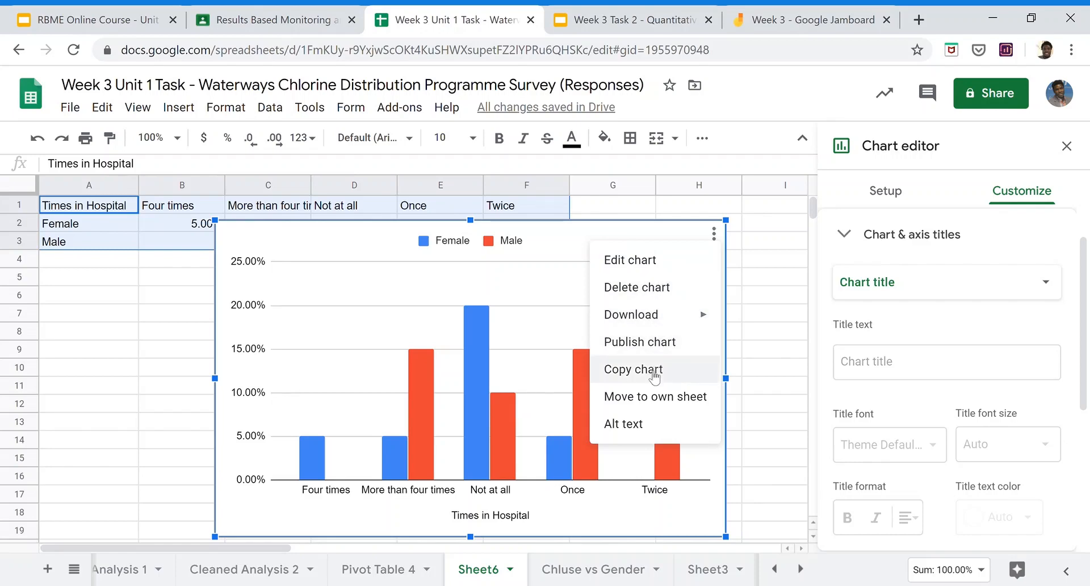
{"action": "left_click", "coordinate": [655, 371]}
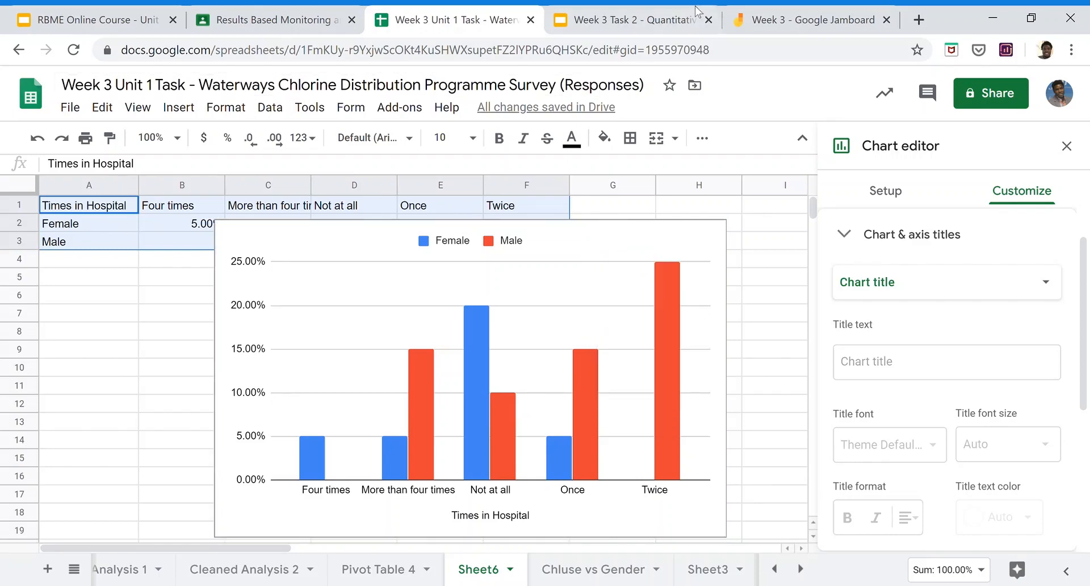
{"action": "left_click", "coordinate": [639, 20]}
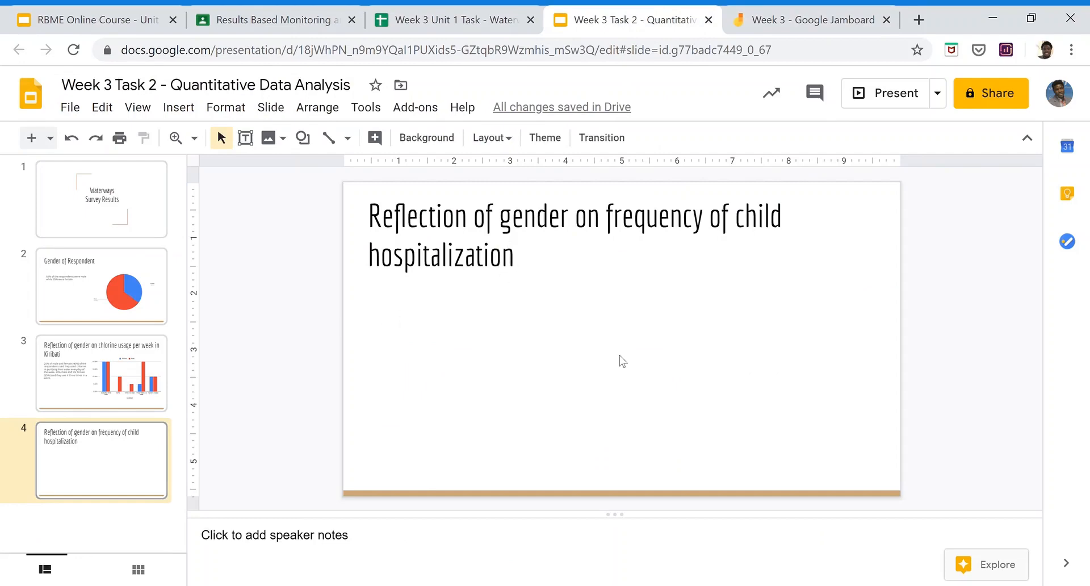
{"action": "key", "text": "ctrl+v"}
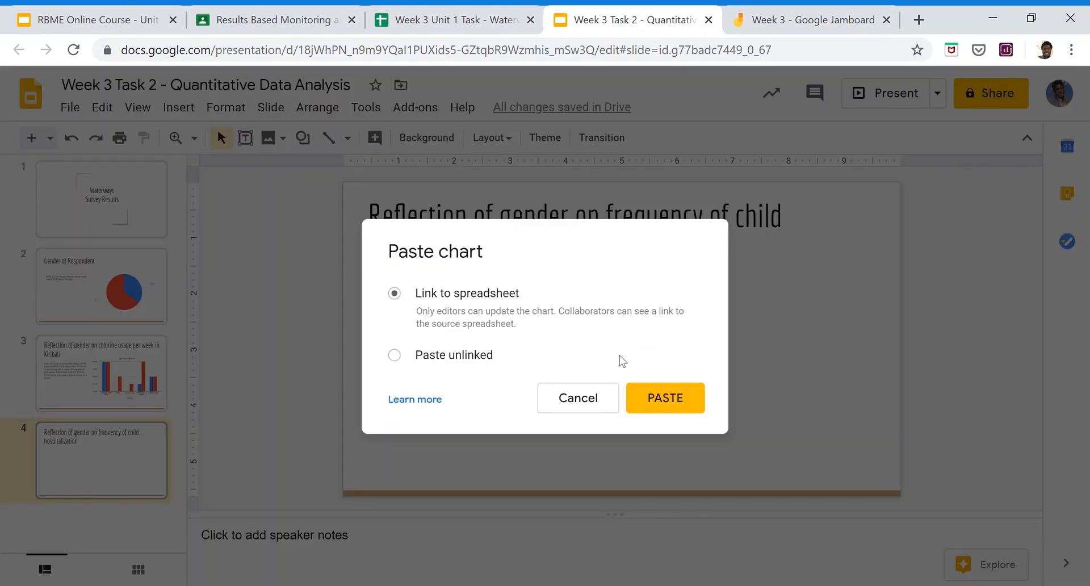
{"action": "left_click", "coordinate": [395, 356]}
{"action": "left_click", "coordinate": [663, 400]}
{"action": "left_click_drag", "start_coordinate": [662, 407], "coordinate": [664, 388]}
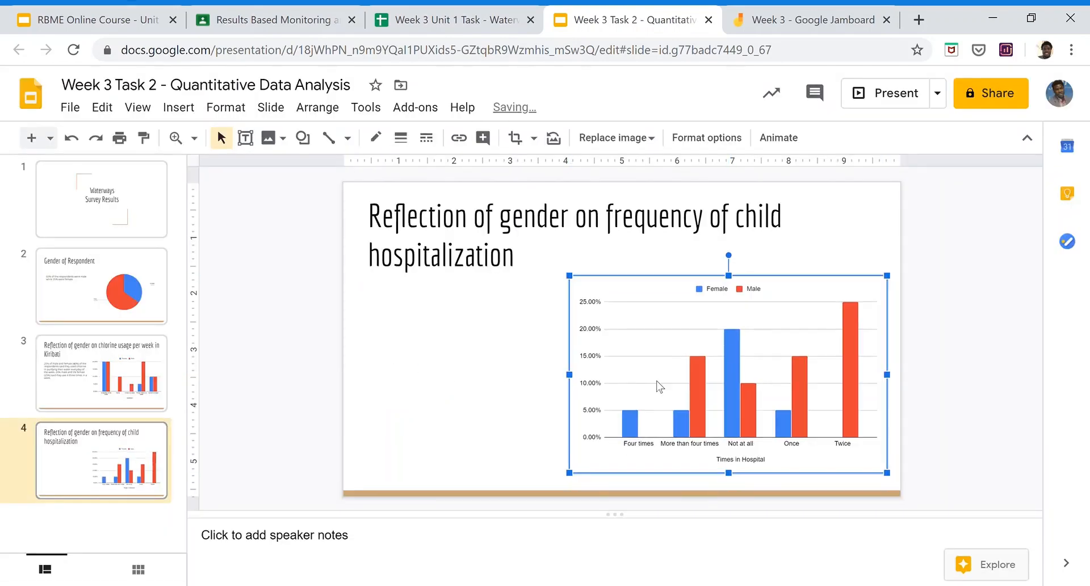